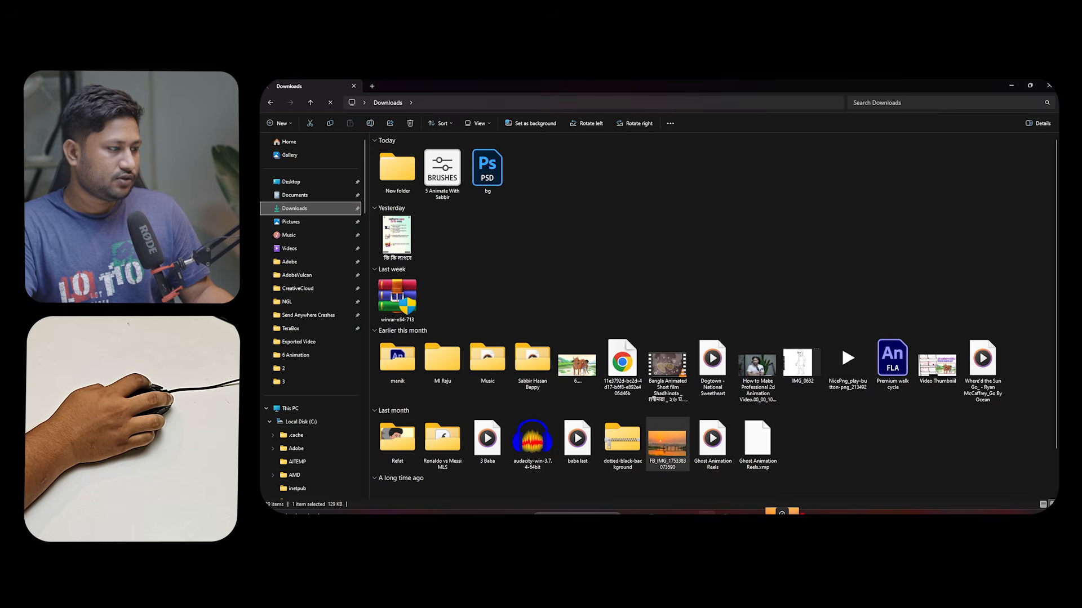
Commit the placed sunset photo and make a rectangular selection across the full canvas width, from the upper edge down to the horizon
{"action": "key", "text": "Return"}
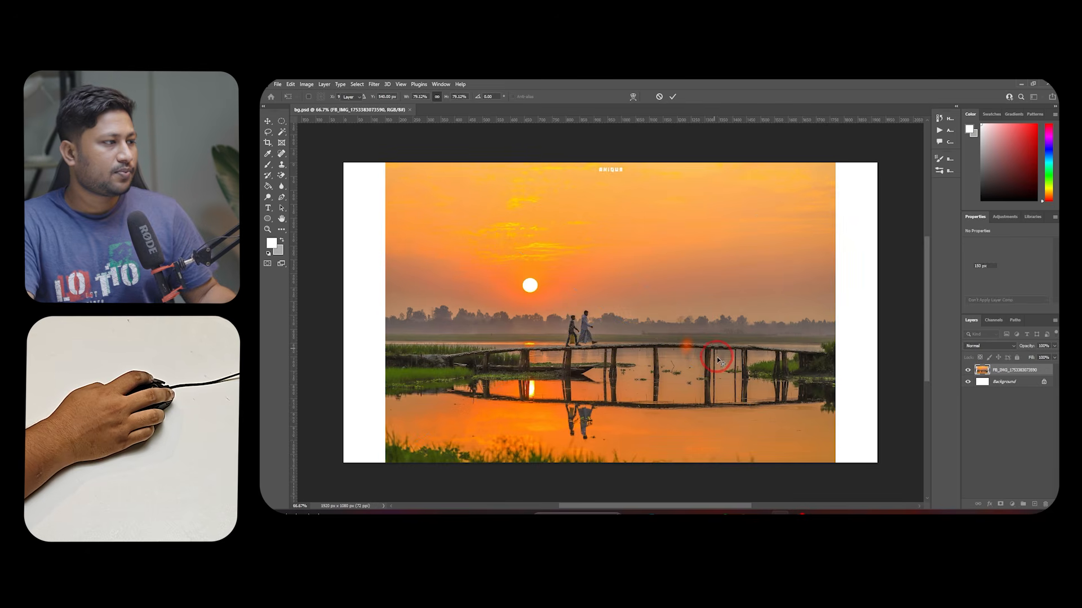
{"action": "mouse_move", "coordinate": [701, 386]}
{"action": "left_mouse_down"}
{"action": "mouse_move", "coordinate": [732, 379]}
{"action": "mouse_move", "coordinate": [722, 386]}
{"action": "left_mouse_up"}
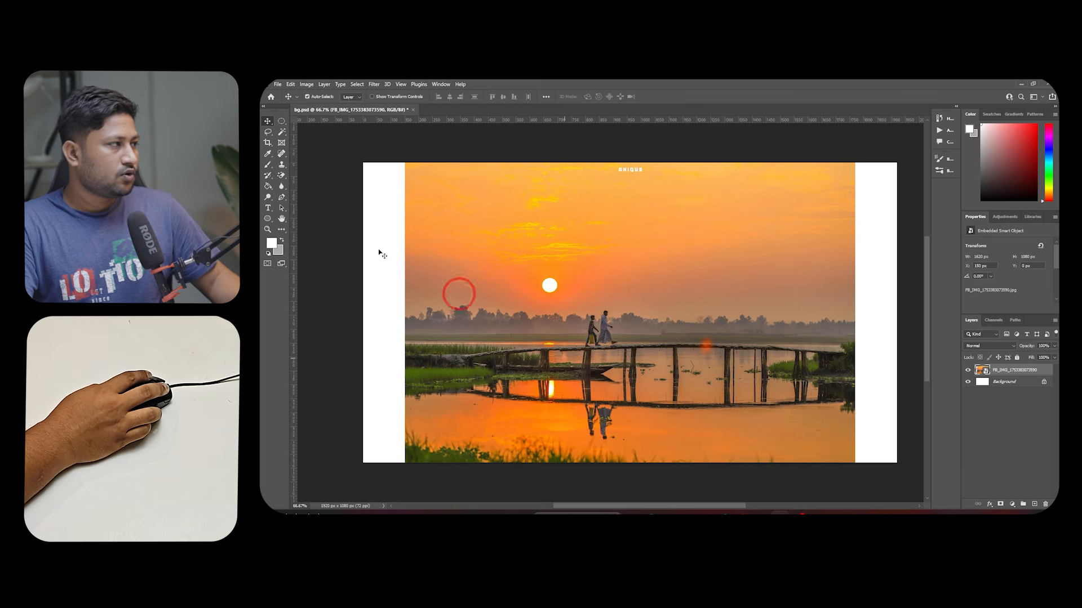
{"action": "left_click_drag", "start_coordinate": [282, 127], "coordinate": [316, 113]}
{"action": "left_click_drag", "start_coordinate": [376, 153], "coordinate": [929, 337]}
{"action": "left_click_drag", "start_coordinate": [622, 364], "coordinate": [790, 347]}
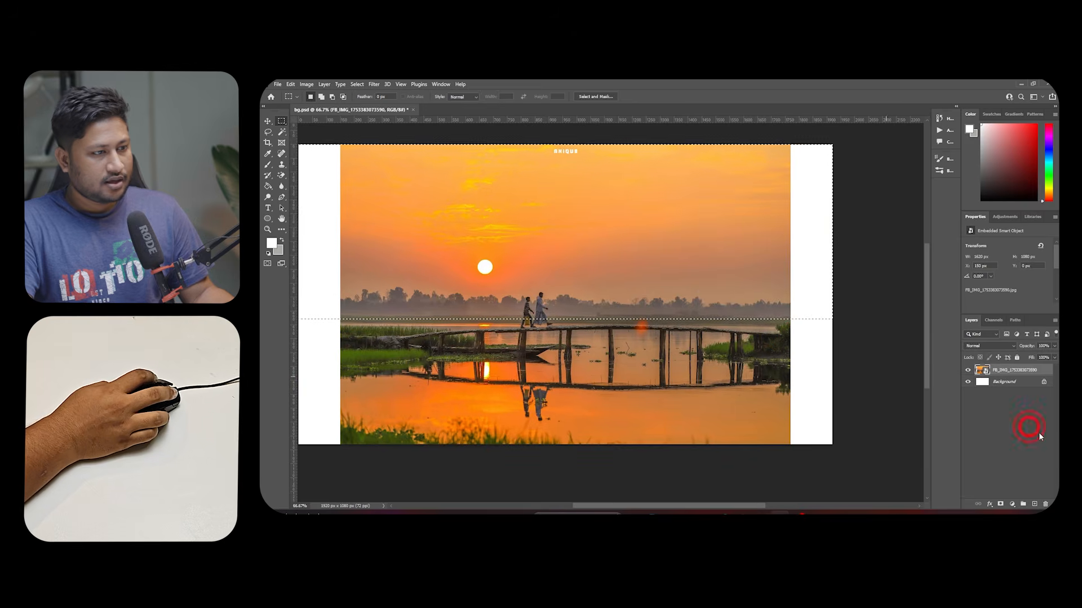
Add a new layer, sample the tan haze above the photo's tree line as the brush colour, and hide the photo
{"action": "key", "text": "ctrl+j"}
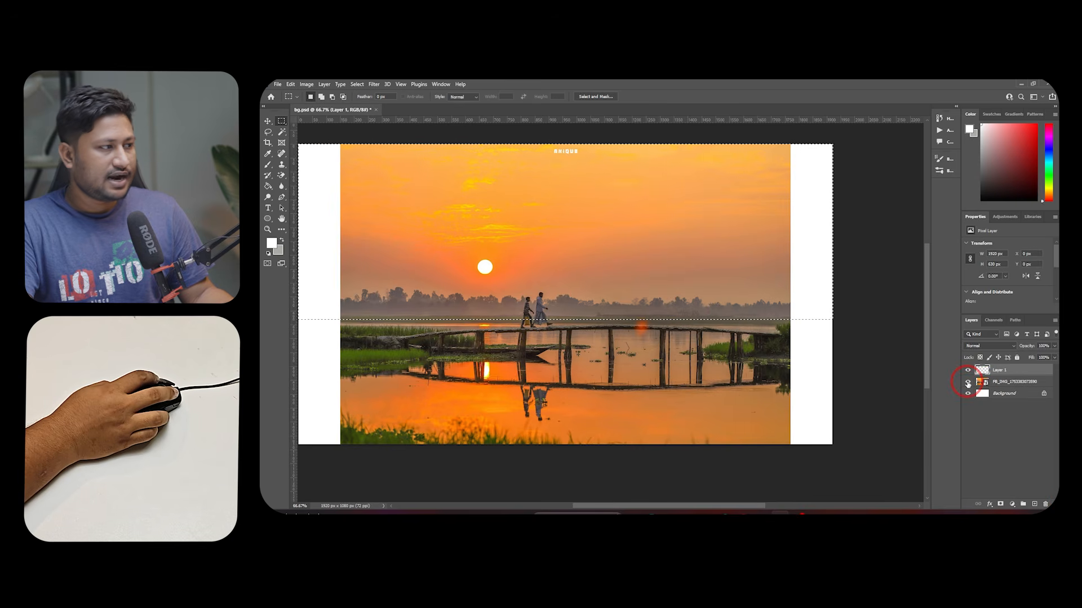
{"action": "key", "text": "b"}
{"action": "key", "text": "alt"}
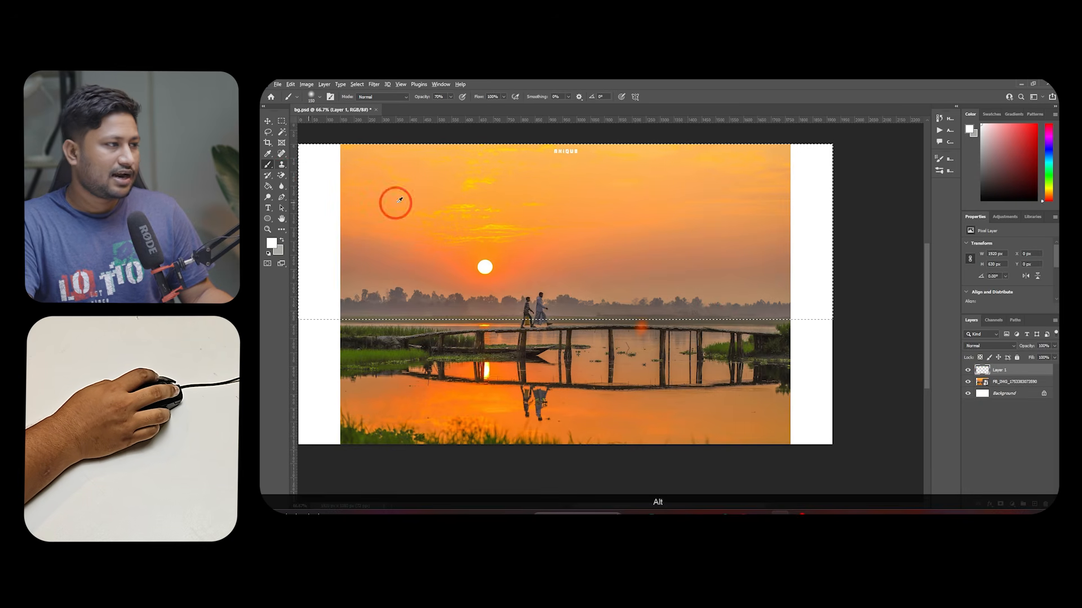
{"action": "left_click", "coordinate": [740, 294], "text": "alt"}
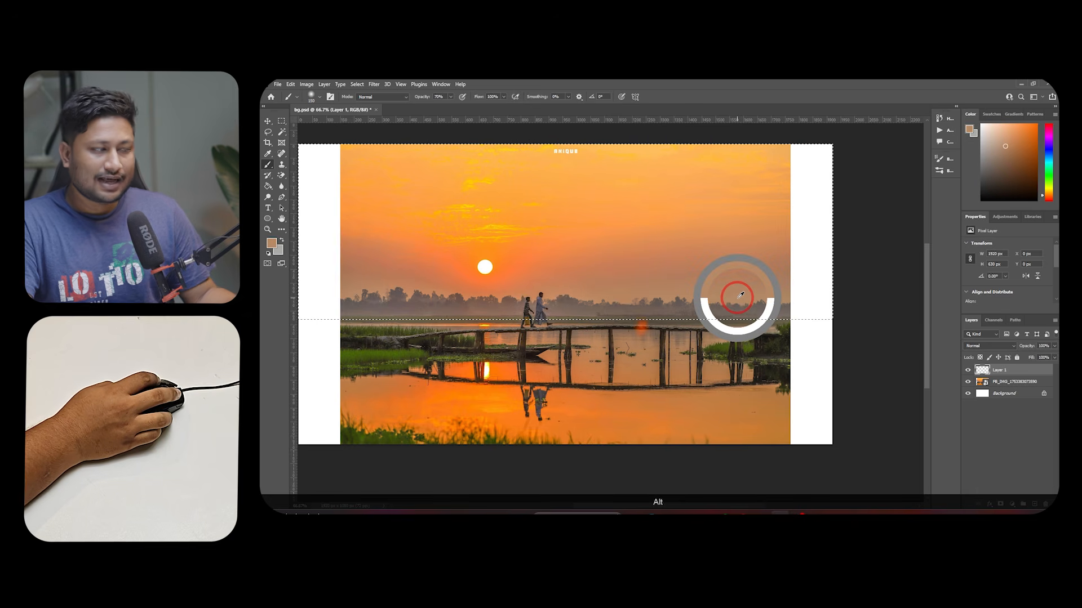
{"action": "left_click", "coordinate": [968, 381]}
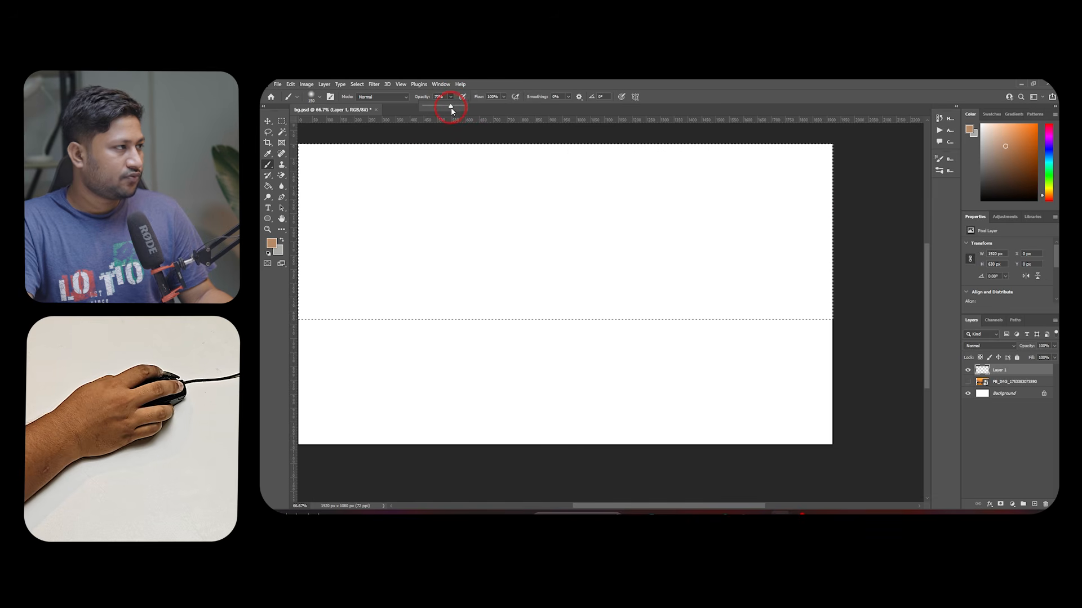
Fill the selected sky area with the sampled tan using a brush at 100% opacity and 1200 px size
{"action": "left_click_drag", "start_coordinate": [451, 107], "coordinate": [863, 239]}
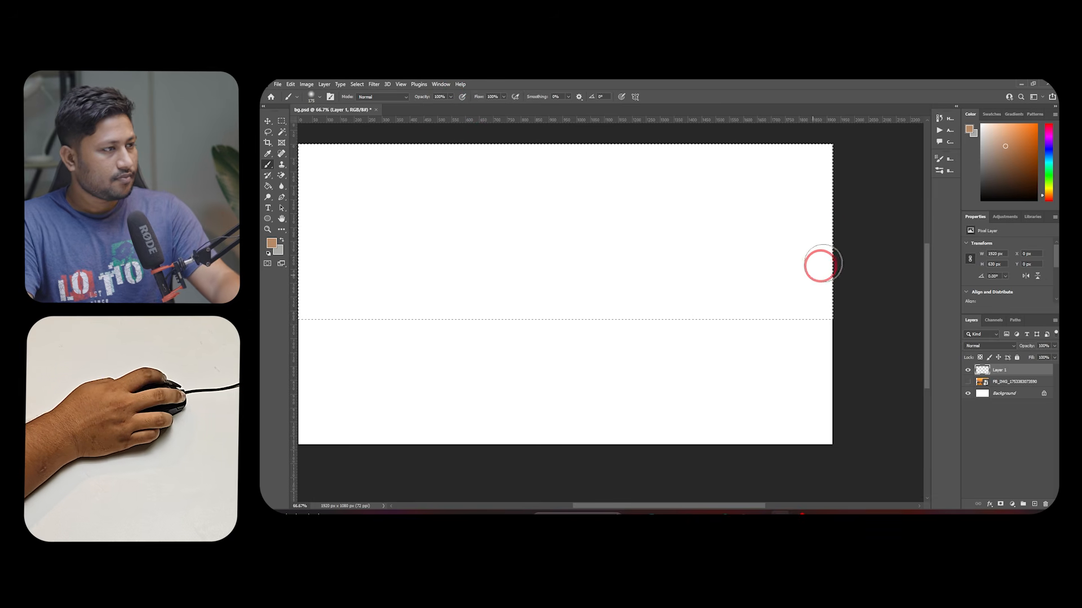
{"action": "key", "text": "bracketright"}
{"action": "key", "text": "bracketright"}
{"action": "key", "text": "bracketright"}
{"action": "key", "text": "bracketright"}
{"action": "key", "text": "bracketright"}
{"action": "key", "text": "bracketright"}
{"action": "key", "text": "bracketright"}
{"action": "key", "text": "bracketright"}
{"action": "key", "text": "bracketright"}
{"action": "key", "text": "bracketright"}
{"action": "key", "text": "bracketright"}
{"action": "key", "text": "bracketright"}
{"action": "key", "text": "bracketright"}
{"action": "mouse_move", "coordinate": [381, 242]}
{"action": "left_mouse_down"}
{"action": "mouse_move", "coordinate": [848, 220]}
{"action": "mouse_move", "coordinate": [633, 247]}
{"action": "left_mouse_up"}
{"action": "mouse_move", "coordinate": [518, 250]}
{"action": "left_mouse_down"}
{"action": "mouse_move", "coordinate": [572, 254]}
{"action": "mouse_move", "coordinate": [580, 273]}
{"action": "left_mouse_up"}
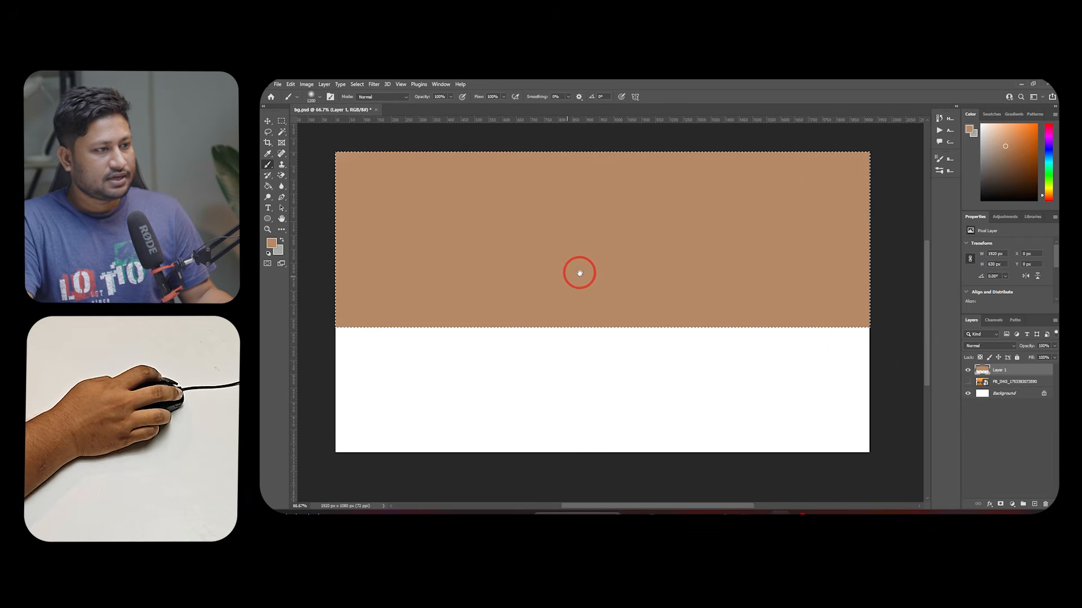
Hide the painted layer, show the photo to sample the vivid orange beside its sun, and hide the photo again
{"action": "left_click", "coordinate": [968, 370]}
{"action": "left_click", "coordinate": [968, 382]}
{"action": "left_click", "coordinate": [543, 275], "text": "alt"}
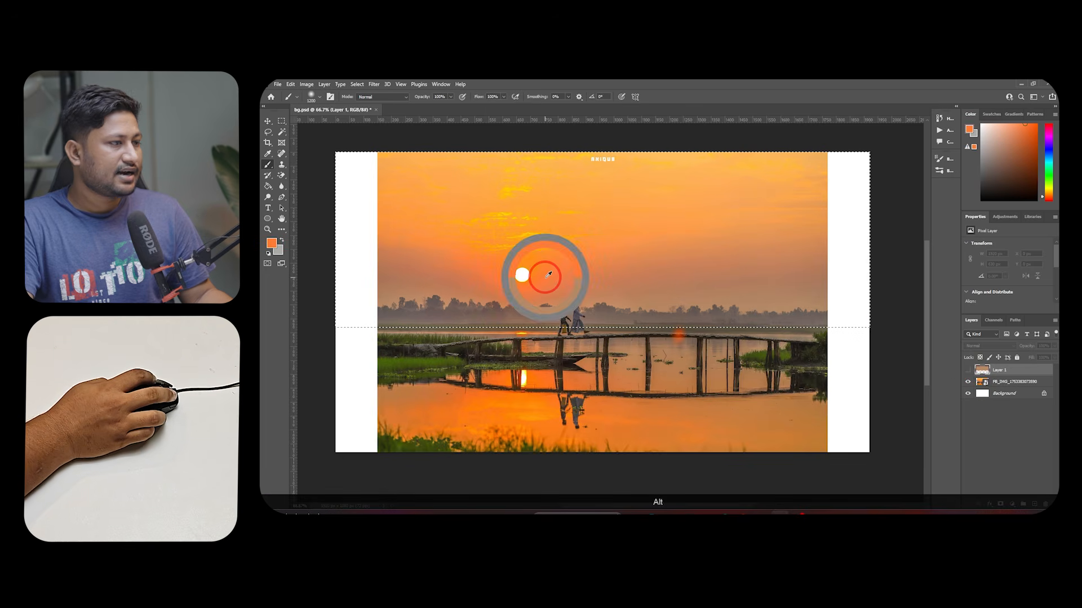
{"action": "left_click", "coordinate": [968, 382]}
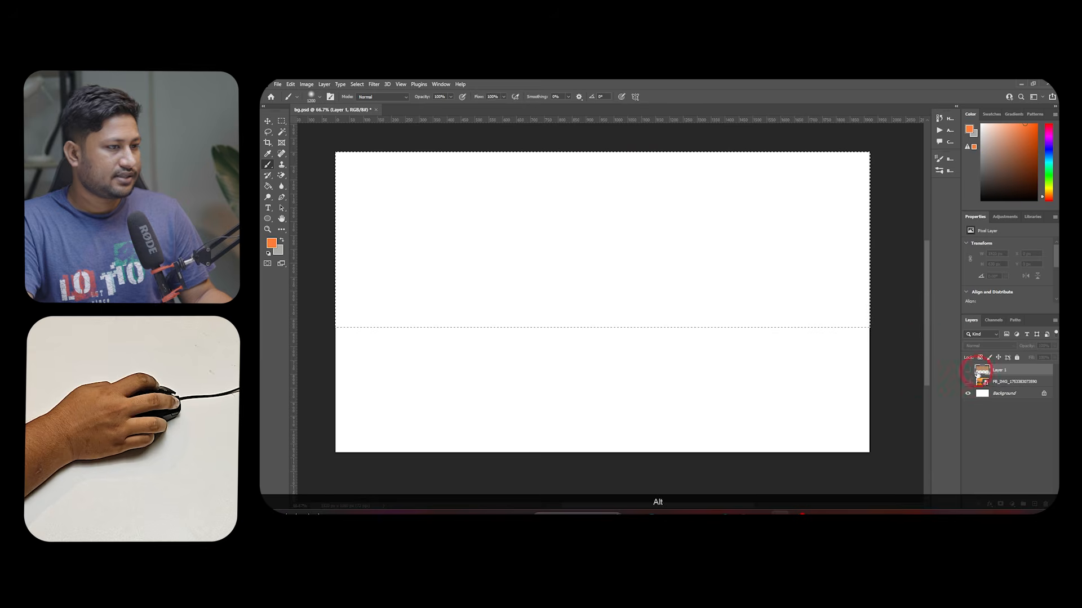
Paint a soft layer of orange over the tan sky with a large brush at reduced opacity
{"action": "key", "text": "bracketleft"}
{"action": "key", "text": "bracketleft"}
{"action": "key", "text": "bracketleft"}
{"action": "key", "text": "bracketleft"}
{"action": "key", "text": "bracketleft"}
{"action": "key", "text": "bracketleft"}
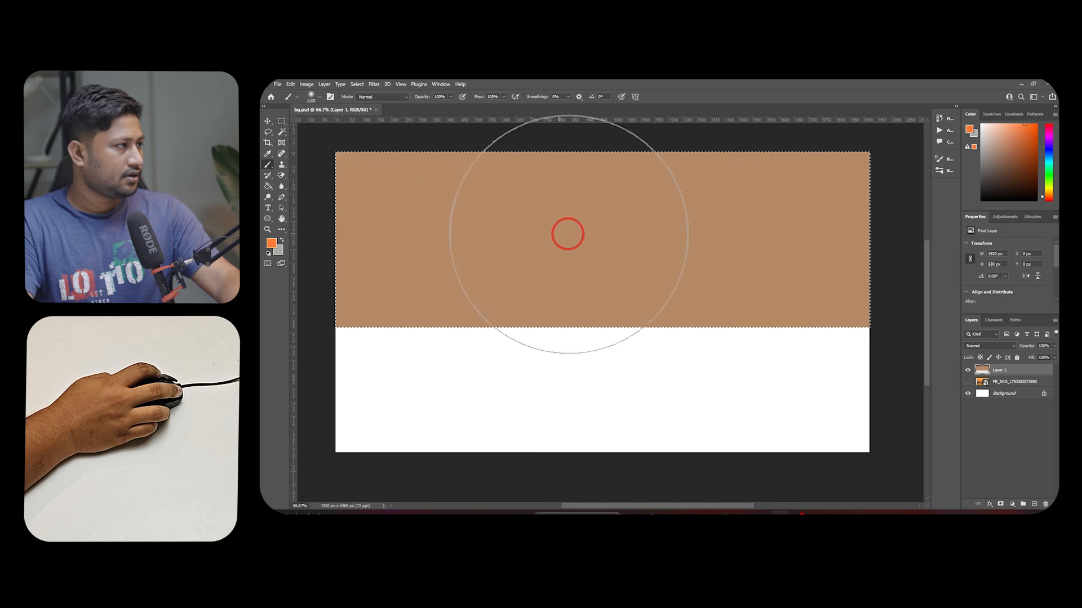
{"action": "left_click", "coordinate": [451, 97]}
{"action": "left_click_drag", "start_coordinate": [453, 106], "coordinate": [426, 107]}
{"action": "key", "text": "bracketright"}
{"action": "key", "text": "bracketright"}
{"action": "key", "text": "bracketright"}
{"action": "left_click_drag", "start_coordinate": [582, 256], "coordinate": [474, 238]}
Set the brush opacity to 60% and paint stronger orange across the middle and left part of the sky
{"action": "left_click", "coordinate": [452, 97]}
{"action": "left_click_drag", "start_coordinate": [451, 106], "coordinate": [462, 105]}
{"action": "key", "text": "bracketright"}
{"action": "key", "text": "bracketright"}
{"action": "mouse_move", "coordinate": [560, 218]}
{"action": "left_mouse_down"}
{"action": "mouse_move", "coordinate": [886, 172]}
{"action": "mouse_move", "coordinate": [392, 189]}
{"action": "left_mouse_up"}
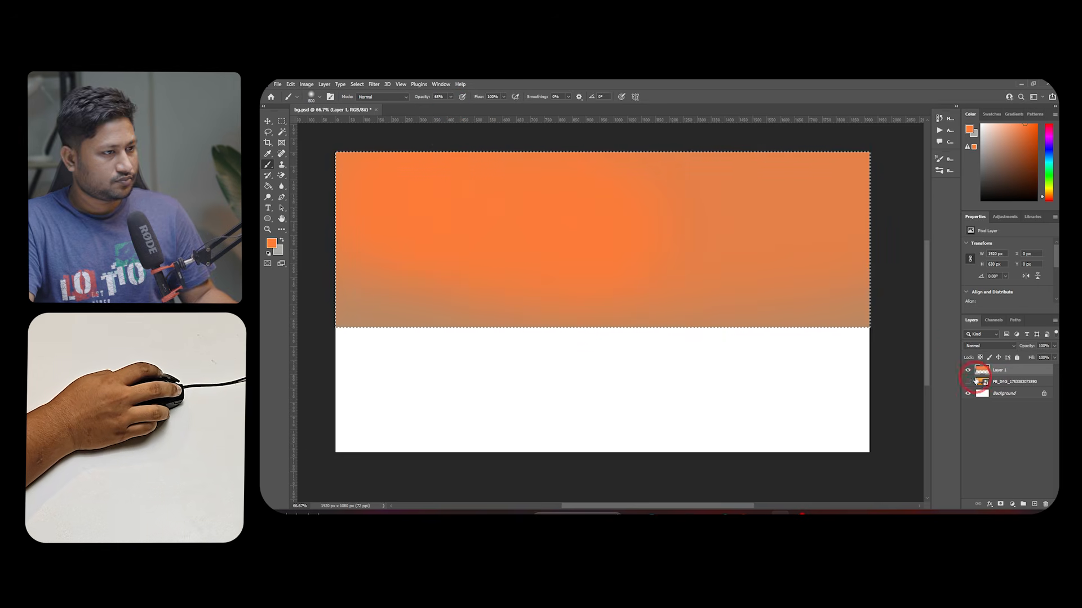
Sample light orange from the photo's upper sky and blend it over the painted sky, with sampled tan along the lower band
{"action": "left_click", "coordinate": [968, 370]}
{"action": "left_click", "coordinate": [968, 382]}
{"action": "left_click", "coordinate": [582, 193], "text": "alt"}
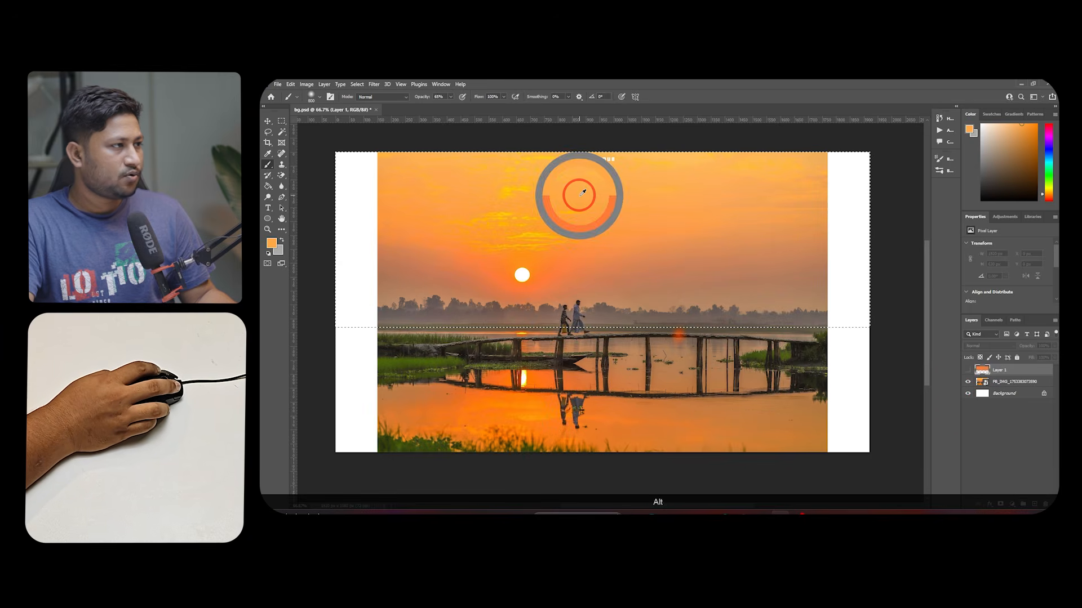
{"action": "left_click", "coordinate": [965, 367]}
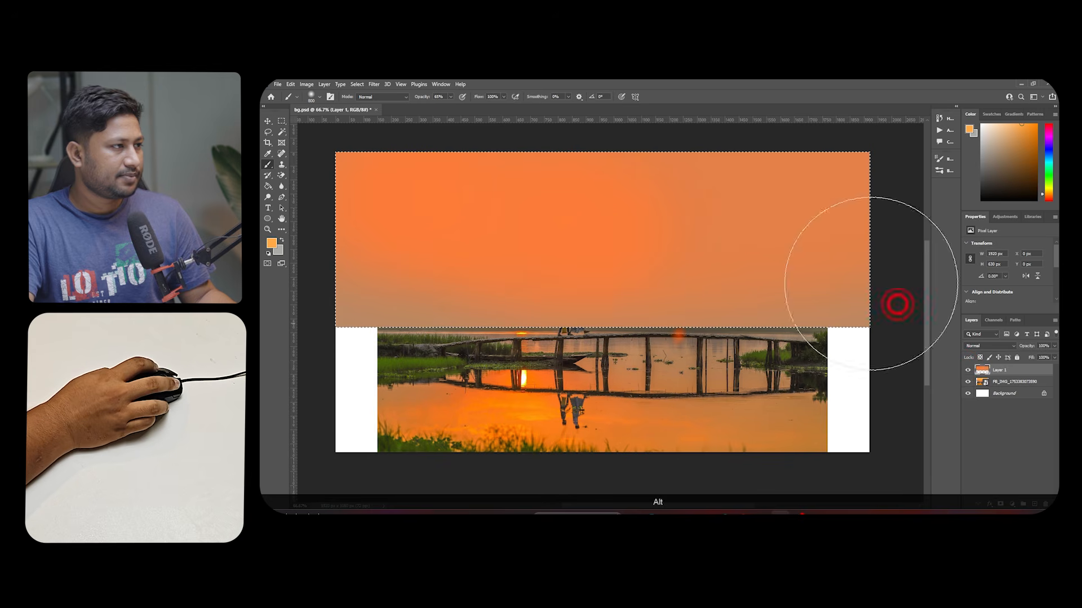
{"action": "left_click", "coordinate": [580, 188], "text": "ctrl+alt"}
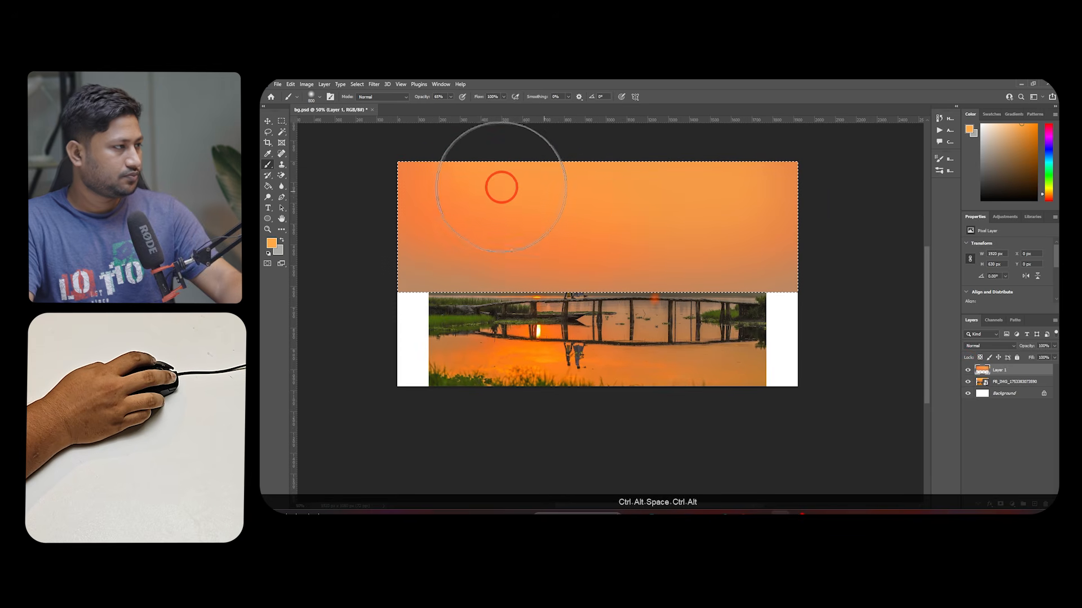
{"action": "left_click", "coordinate": [483, 280], "text": "alt"}
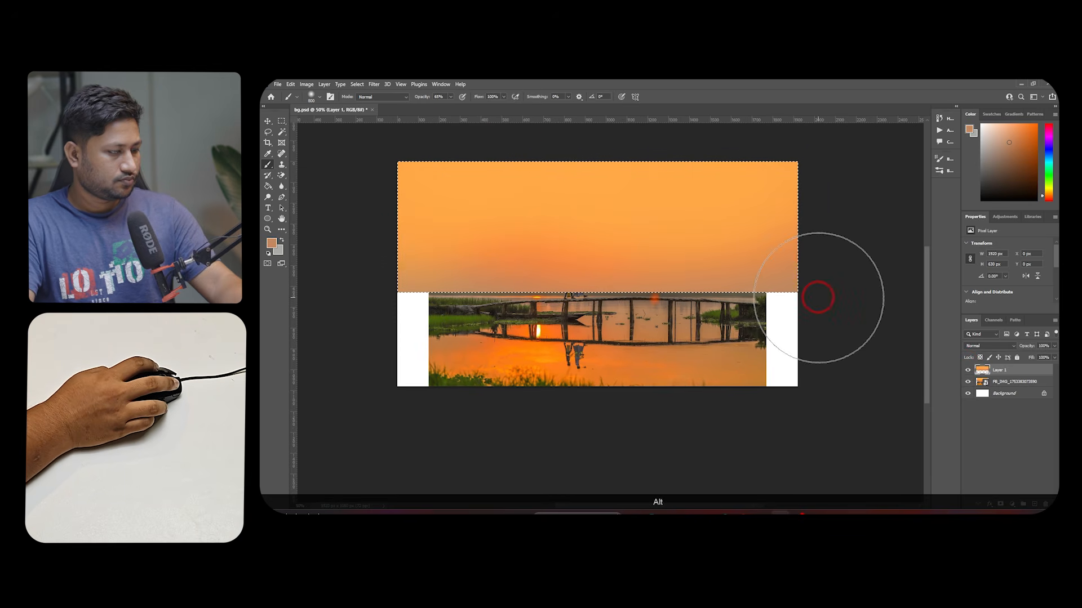
{"action": "left_click", "coordinate": [621, 183], "text": "alt"}
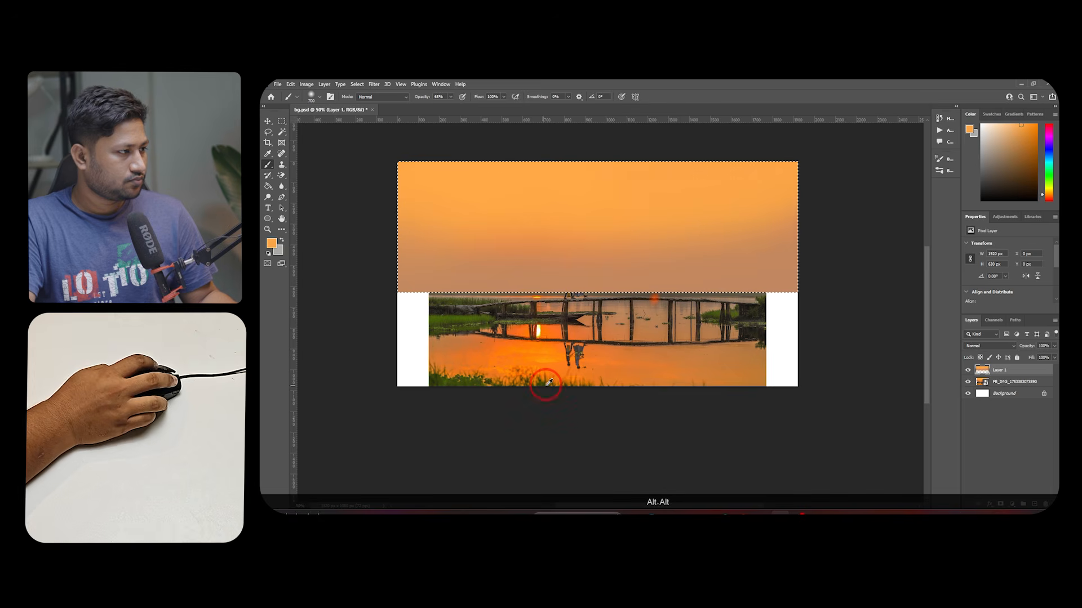
Dab a deep orange glow sampled from the water into the sky's centre and blend its surroundings with nearby sky tones
{"action": "left_click", "coordinate": [543, 345], "text": "alt"}
{"action": "left_click", "coordinate": [556, 227]}
{"action": "left_click", "coordinate": [508, 224]}
{"action": "key", "text": "ctrl+z"}
{"action": "left_click", "coordinate": [637, 235], "text": "alt"}
{"action": "left_click", "coordinate": [789, 228]}
{"action": "left_click", "coordinate": [365, 285], "text": "alt"}
{"action": "left_click", "coordinate": [403, 282], "text": "alt"}
{"action": "left_click", "coordinate": [475, 289], "text": "alt"}
{"action": "left_click", "coordinate": [496, 239], "text": "ctrl+space"}
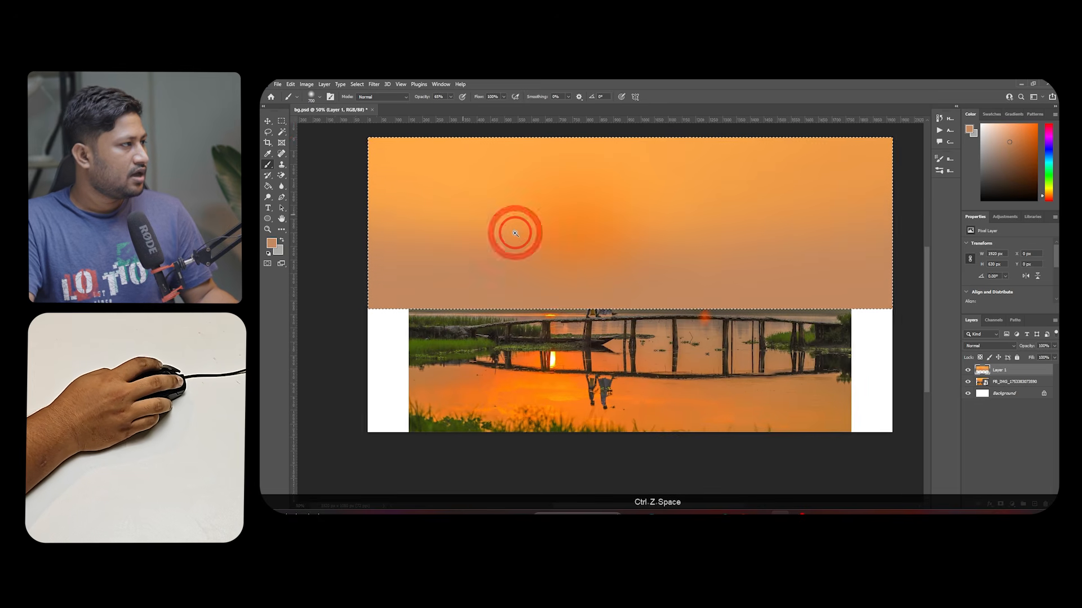
Clear the selection, add a new layer, and draw a circular selection about 139 px wide over the orange glow
{"action": "key", "text": "ctrl+d"}
{"action": "left_click", "coordinate": [281, 122]}
{"action": "right_click", "coordinate": [281, 121]}
{"action": "left_click", "coordinate": [310, 131]}
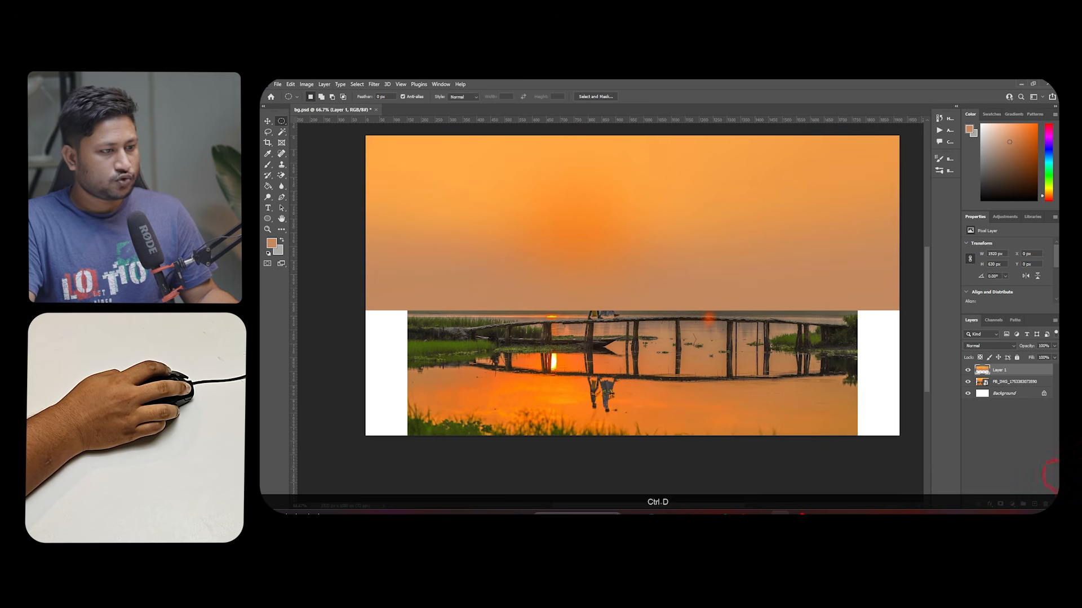
{"action": "left_click", "coordinate": [1039, 503]}
{"action": "left_click_drag", "start_coordinate": [544, 205], "coordinate": [589, 248]}
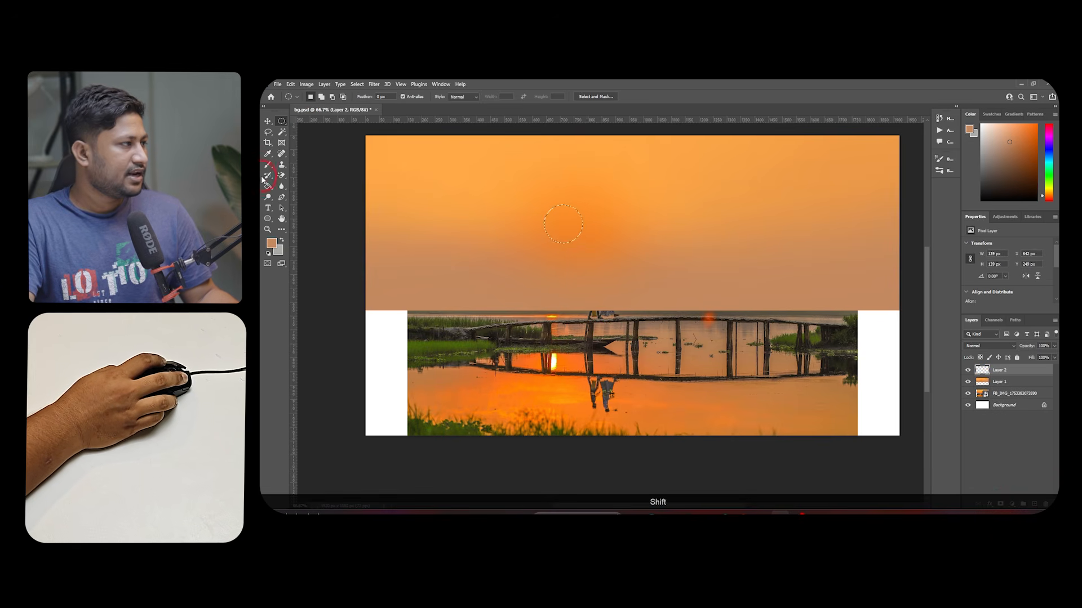
Set the foreground colour to light yellow #ffea8a and paint it inside the circular selection as the sun
{"action": "key", "text": "b"}
{"action": "left_click", "coordinate": [272, 244]}
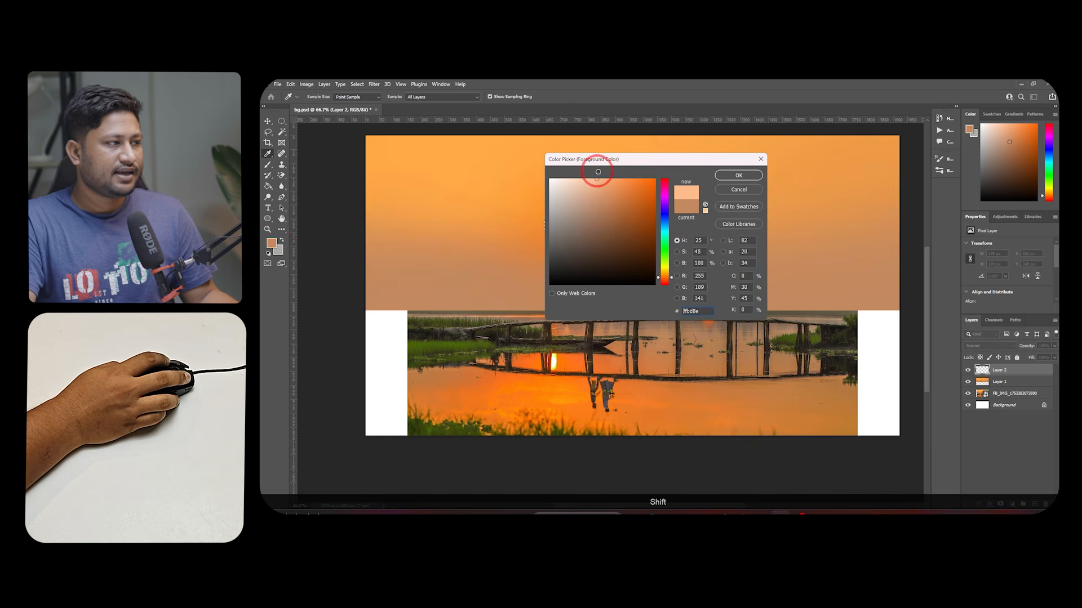
{"action": "left_click", "coordinate": [663, 266]}
{"action": "left_click_drag", "start_coordinate": [668, 270], "coordinate": [671, 273]}
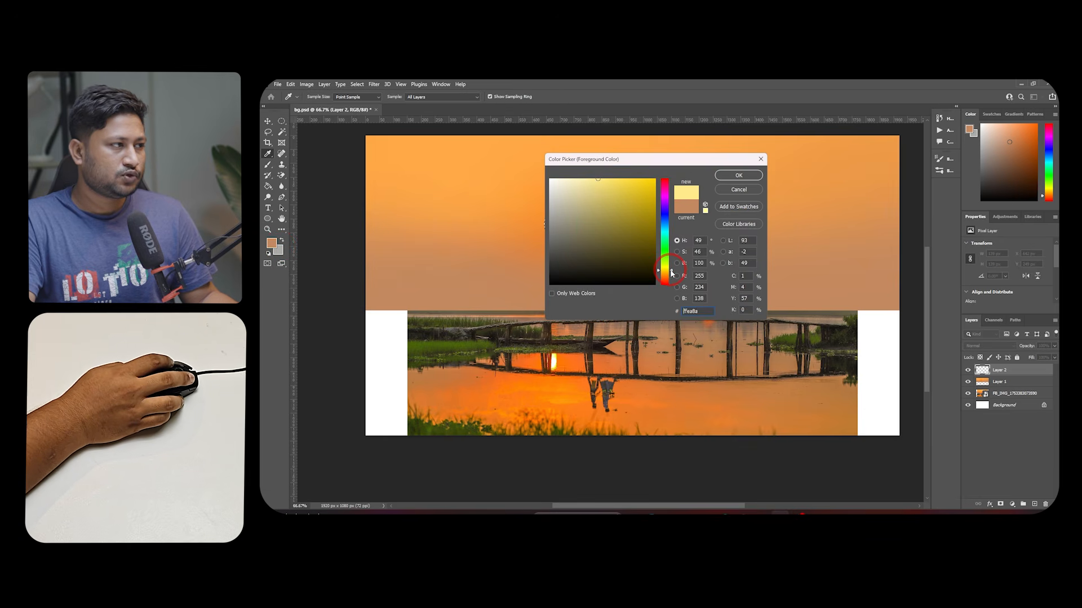
{"action": "left_click", "coordinate": [731, 178]}
{"action": "left_click", "coordinate": [569, 222]}
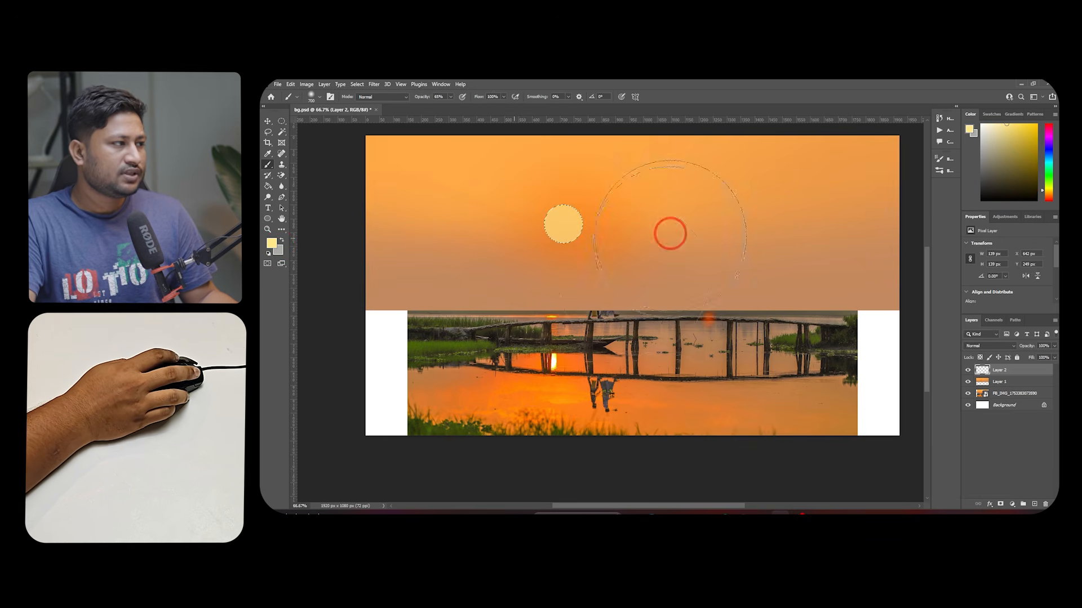
Change the foreground colour to cream #fff5cd, repaint the sun with it, and clear the selection
{"action": "left_click", "coordinate": [272, 243]}
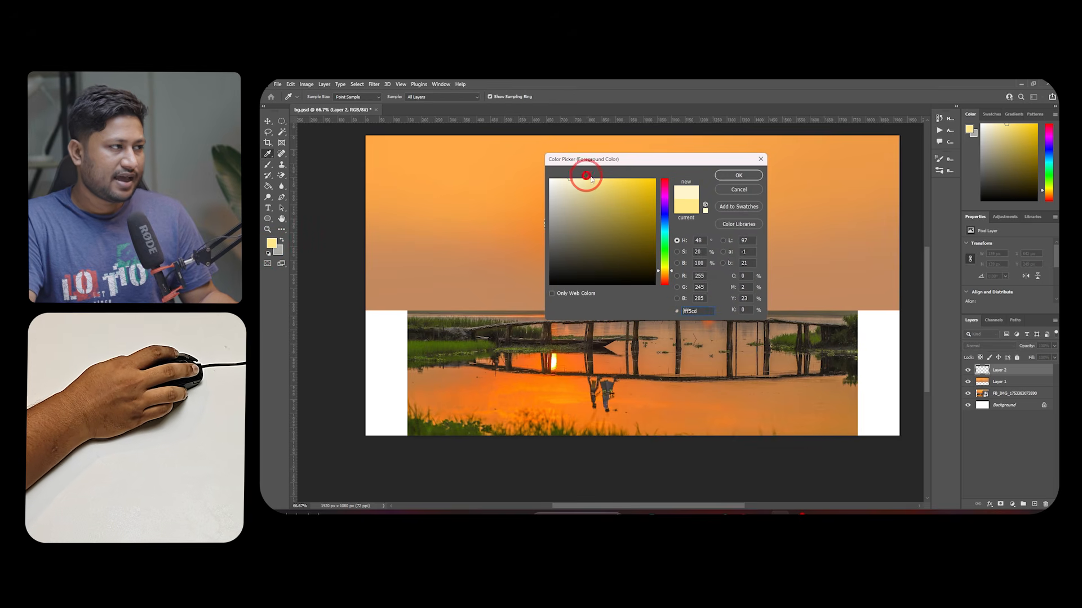
{"action": "left_click", "coordinate": [726, 178]}
{"action": "key", "text": "ctrl+d"}
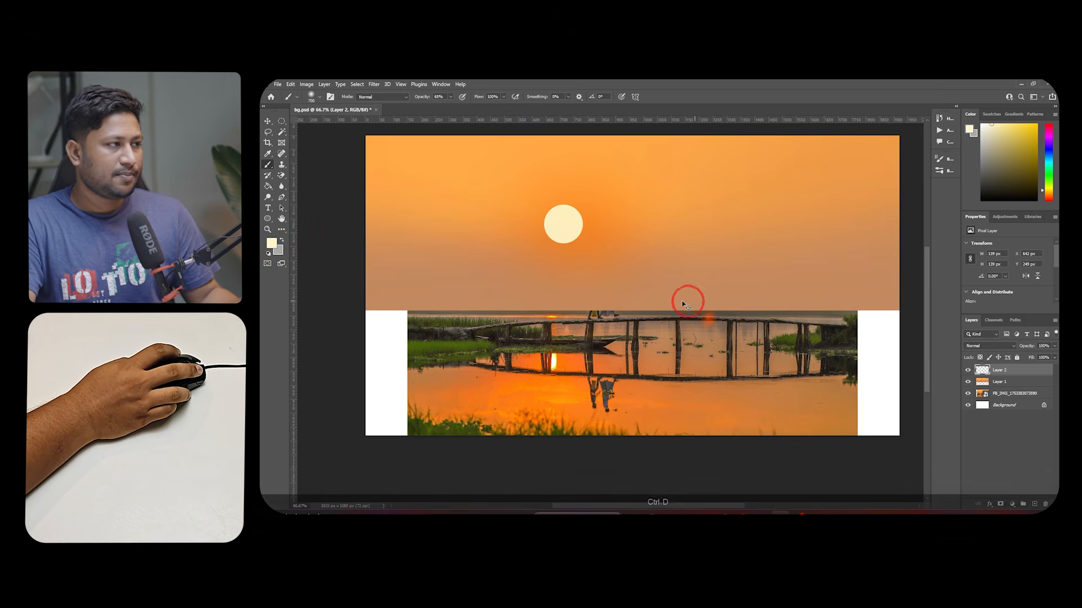
Move the sun slightly lower and to the left within the orange glow
{"action": "left_click", "coordinate": [541, 225], "text": "ctrl"}
{"action": "key", "text": "v"}
{"action": "left_click_drag", "start_coordinate": [597, 232], "coordinate": [588, 254]}
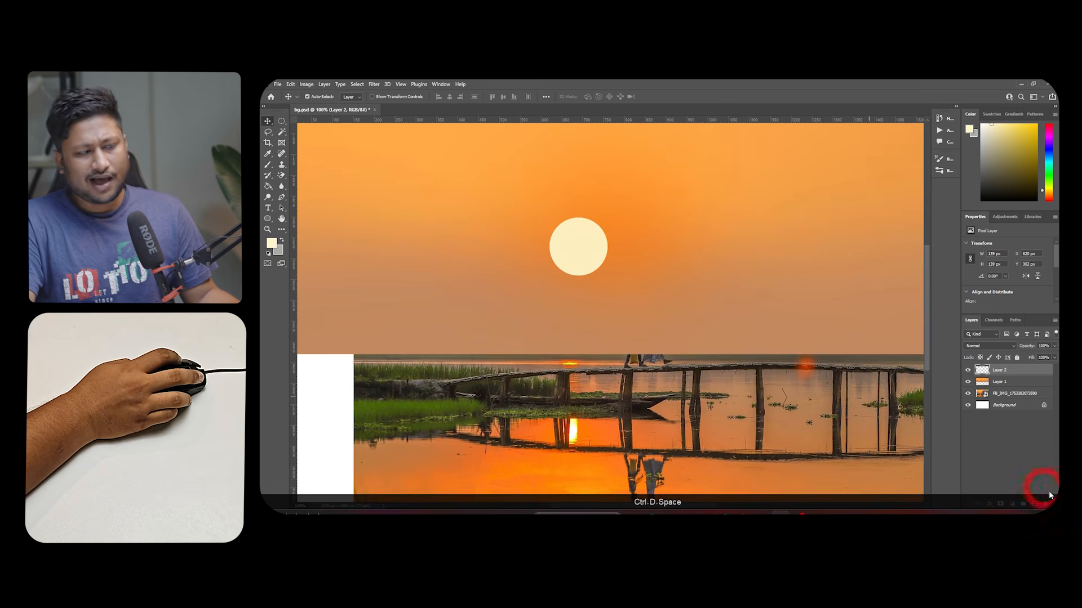
Add an Outer Glow to the sun's layer with 100% opacity and a size of about 95 px
{"action": "left_click", "coordinate": [991, 503]}
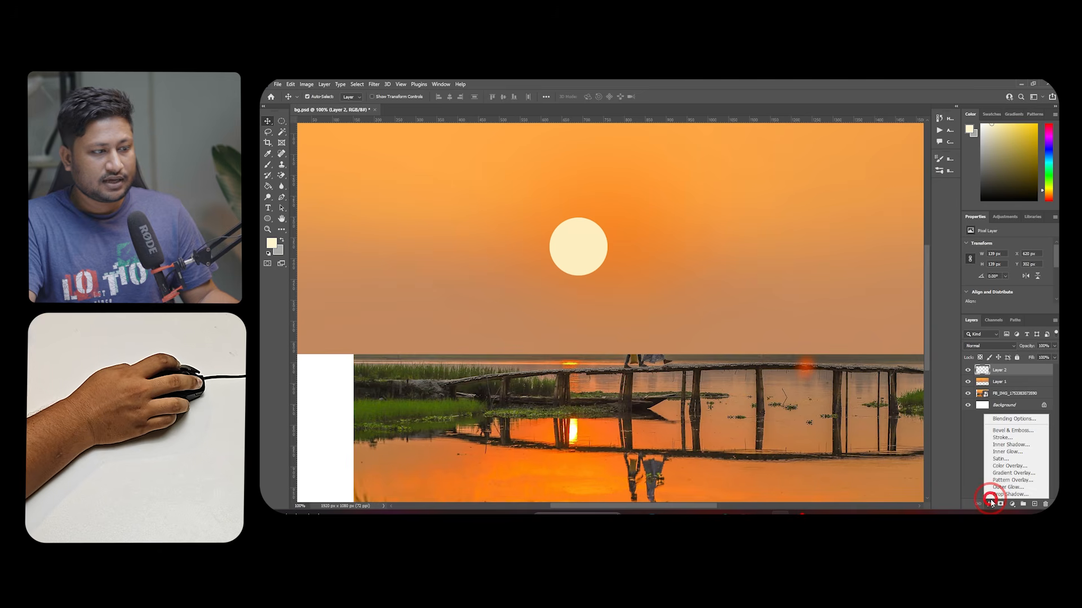
{"action": "left_click", "coordinate": [1017, 488]}
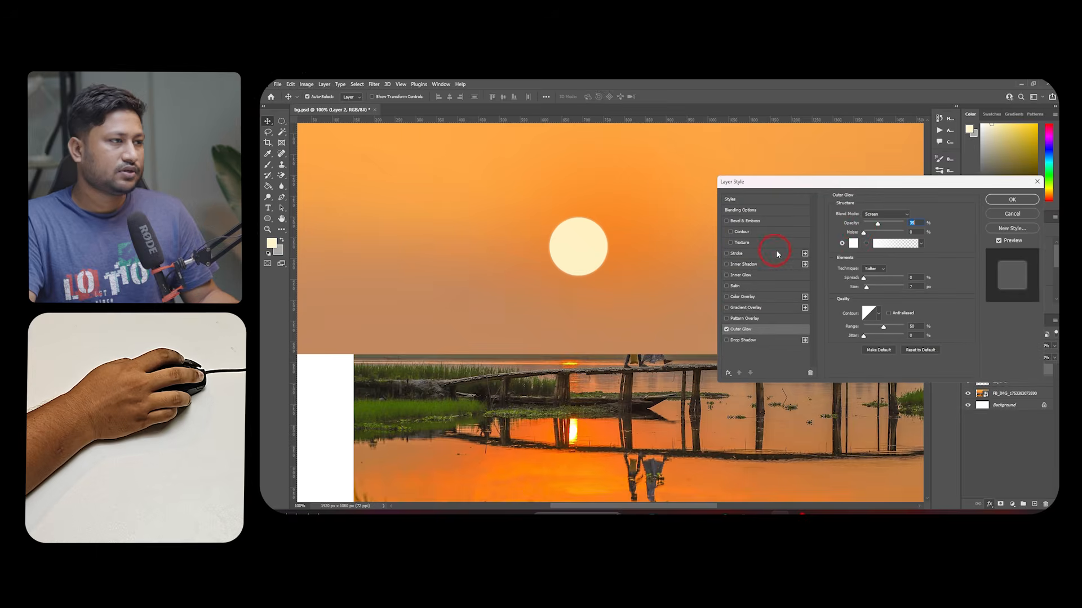
{"action": "left_click_drag", "start_coordinate": [868, 288], "coordinate": [880, 287]}
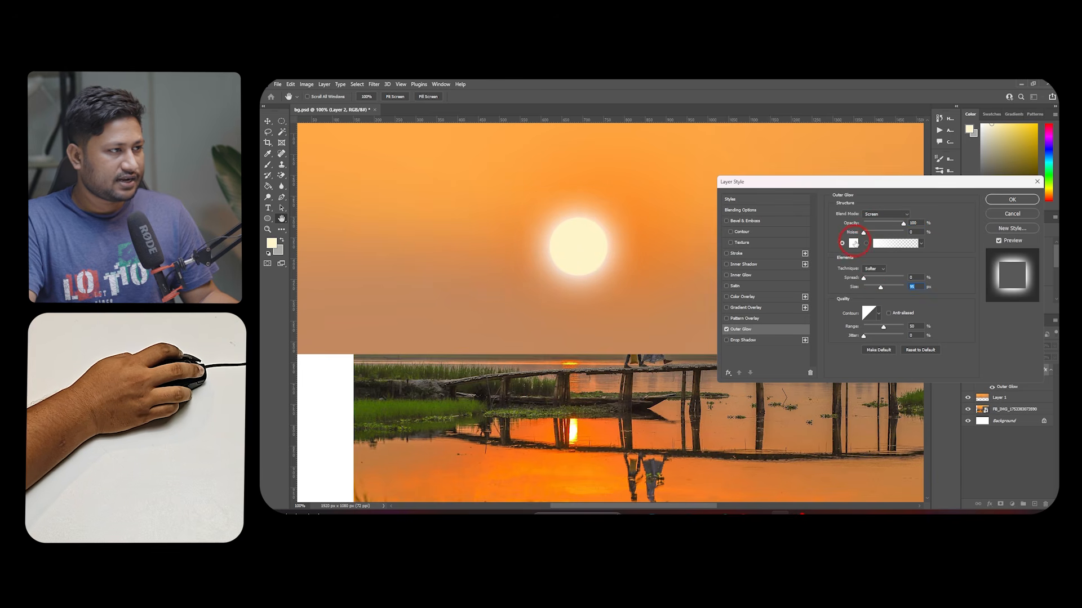
Set the sun's outer glow colour to a light yellow of about #fffe86
{"action": "left_click", "coordinate": [854, 243]}
{"action": "left_click", "coordinate": [665, 263]}
{"action": "left_click_drag", "start_coordinate": [593, 223], "coordinate": [586, 169]}
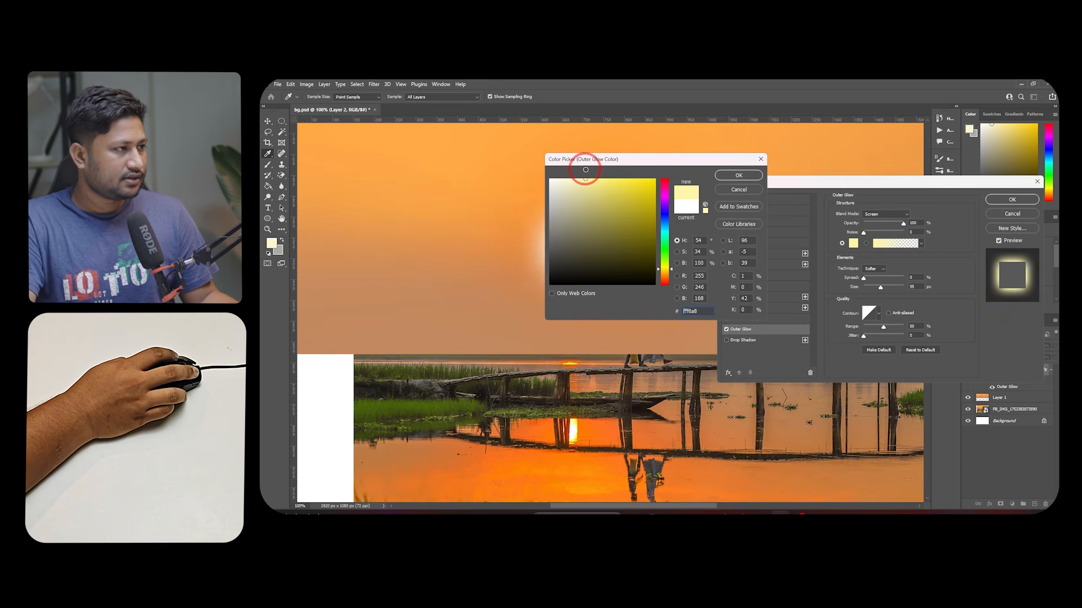
{"action": "left_click_drag", "start_coordinate": [660, 260], "coordinate": [670, 267]}
{"action": "left_click_drag", "start_coordinate": [609, 207], "coordinate": [607, 173]}
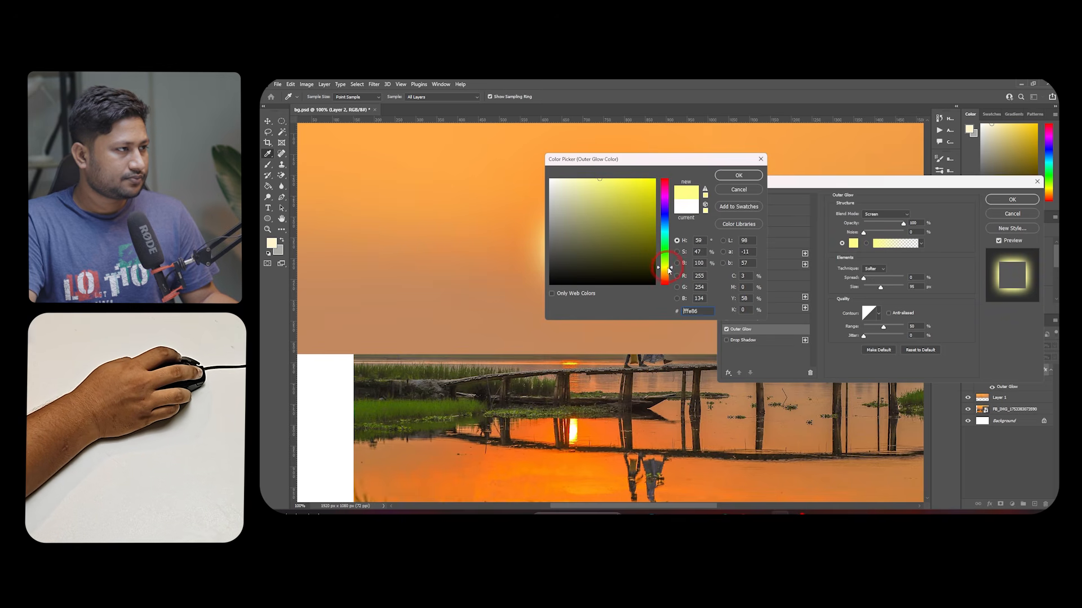
{"action": "left_click", "coordinate": [736, 176]}
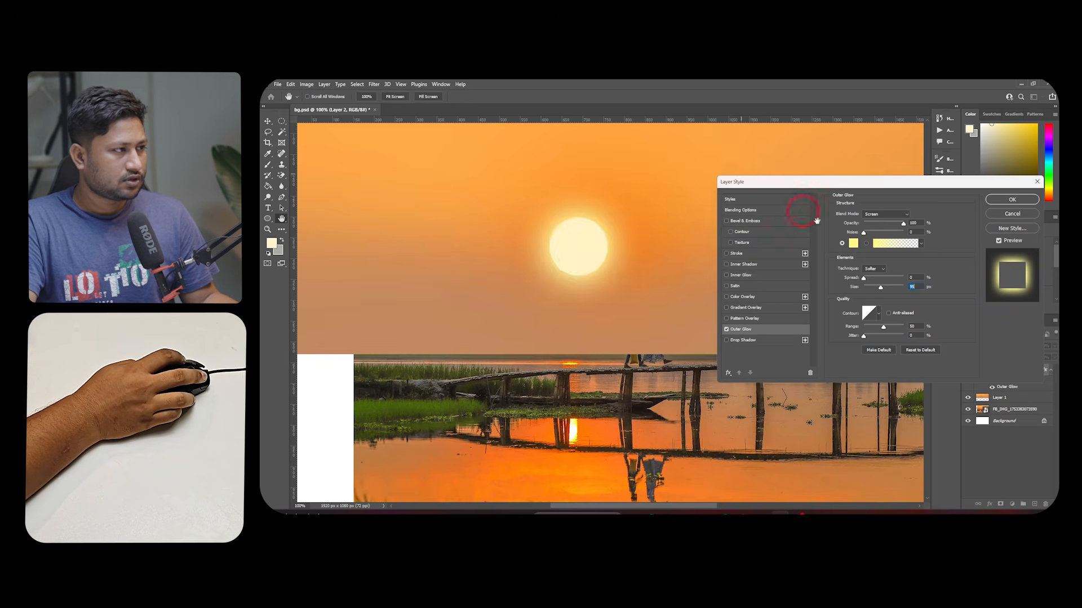
Lower the opacity of the sun's outer glow, increase its size to 250 px, and apply the layer style
{"action": "left_click_drag", "start_coordinate": [882, 225], "coordinate": [878, 227]}
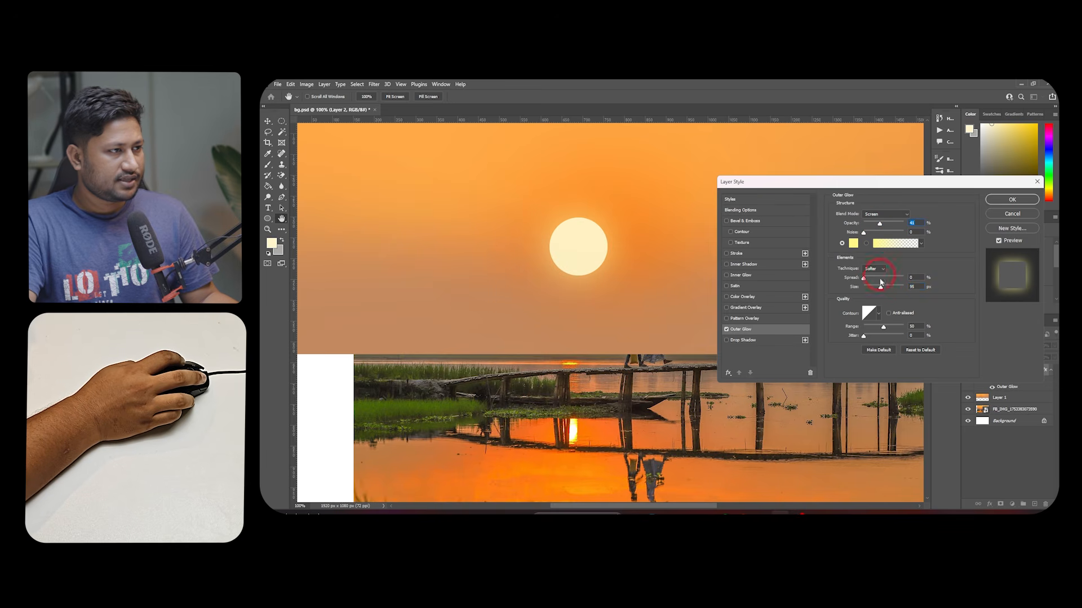
{"action": "left_click_drag", "start_coordinate": [886, 229], "coordinate": [893, 223]}
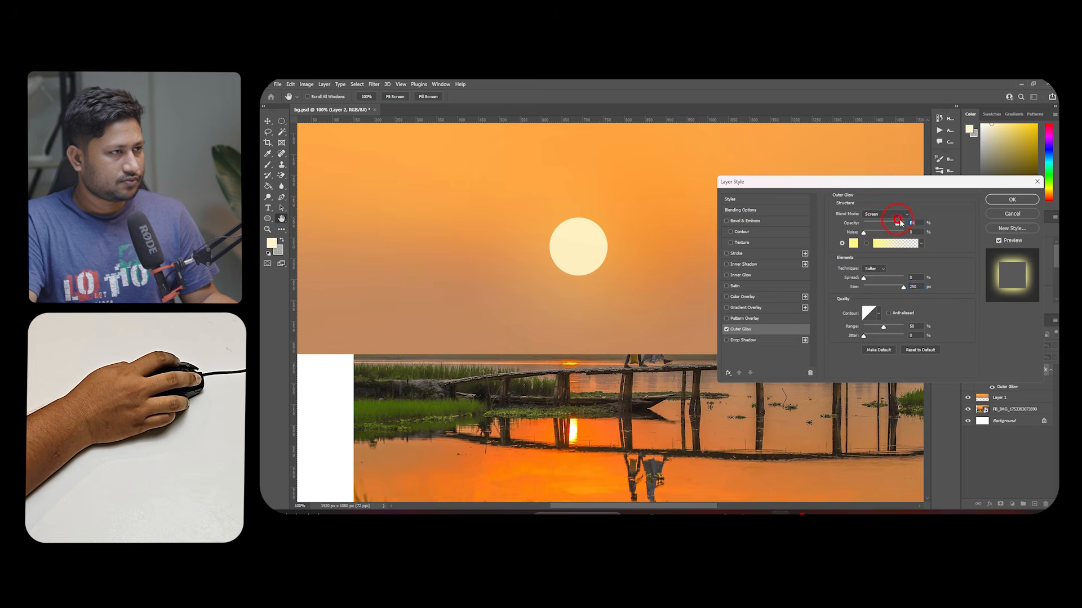
{"action": "left_click", "coordinate": [1012, 199]}
Bring the reference photo layer to the top of the layer stack
{"action": "scroll", "coordinate": [679, 266], "scroll_direction": "down", "scroll_amount": 1}
{"action": "left_click_drag", "start_coordinate": [657, 414], "coordinate": [662, 492]}
{"action": "key", "text": "ctrl+z"}
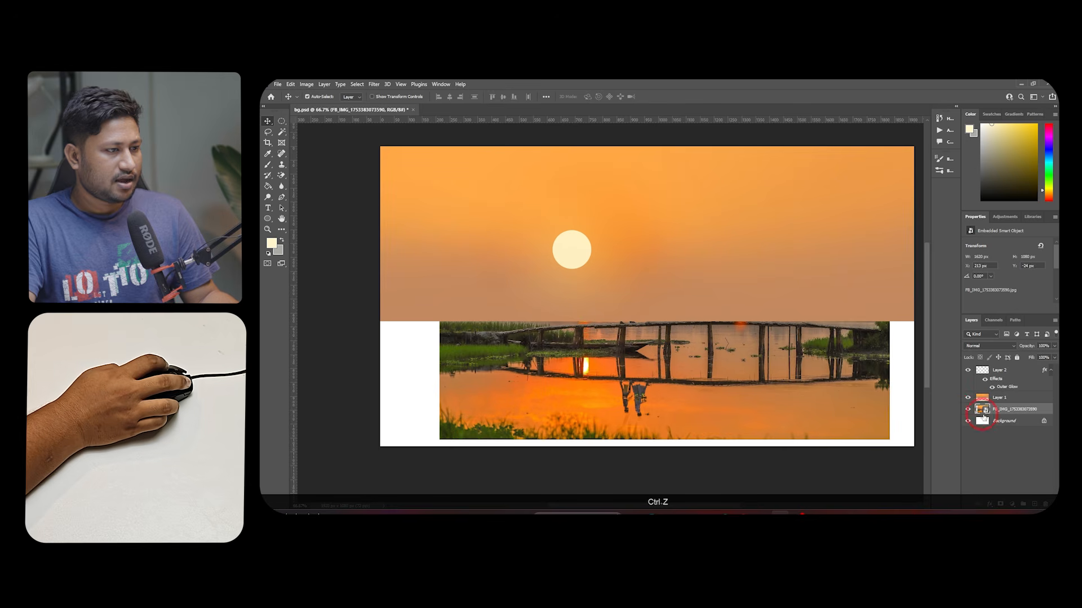
{"action": "left_click_drag", "start_coordinate": [999, 371], "coordinate": [995, 367]}
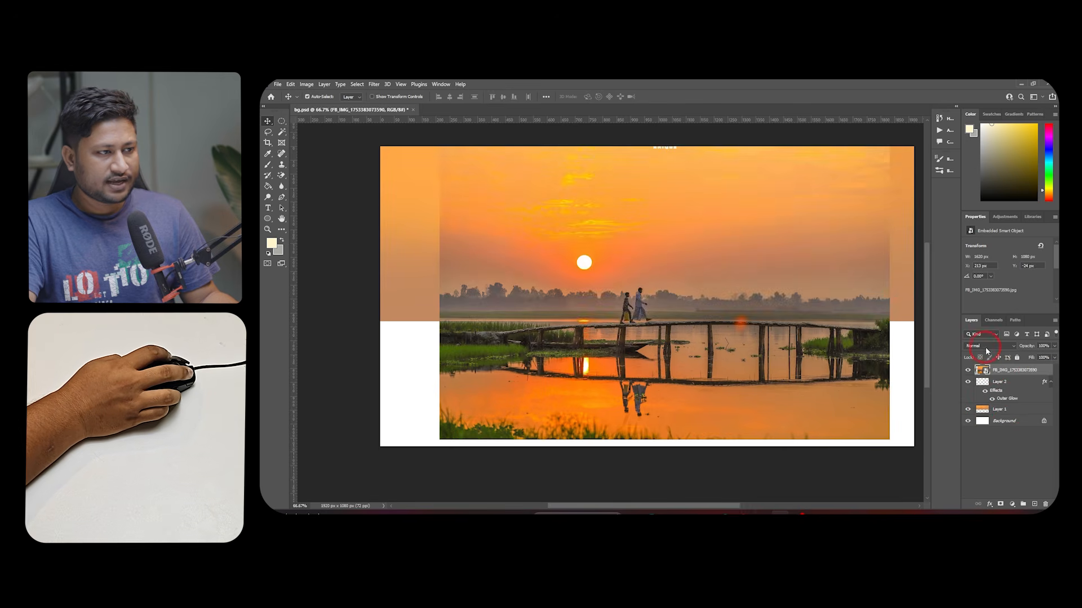
Try the Multiply blend mode on the reference photo layer and restore Normal
{"action": "left_click", "coordinate": [984, 347]}
{"action": "left_click", "coordinate": [975, 334]}
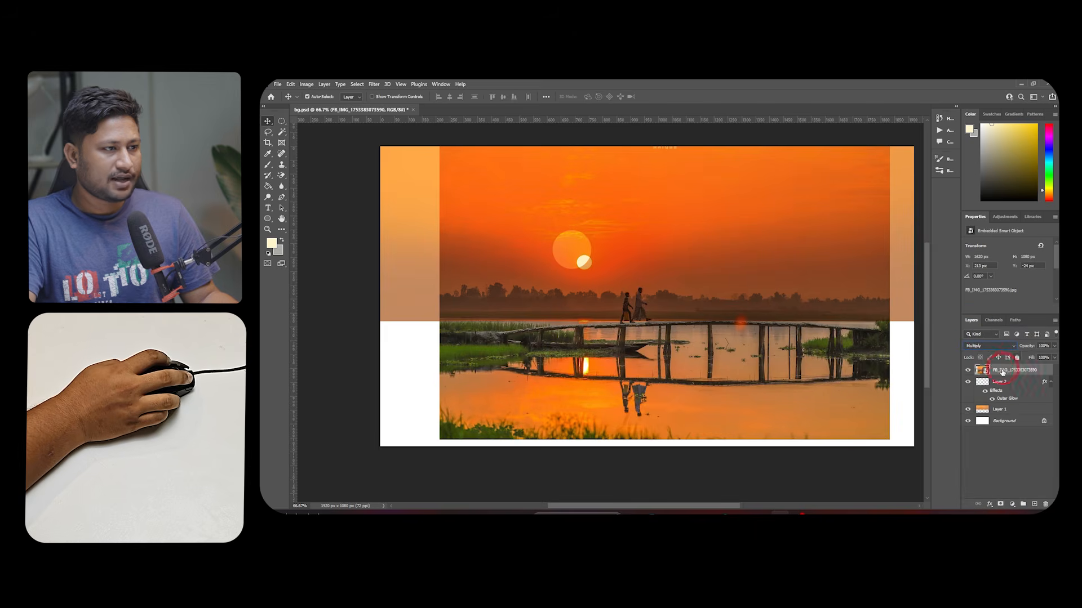
{"action": "left_click", "coordinate": [981, 348]}
{"action": "left_click", "coordinate": [975, 309]}
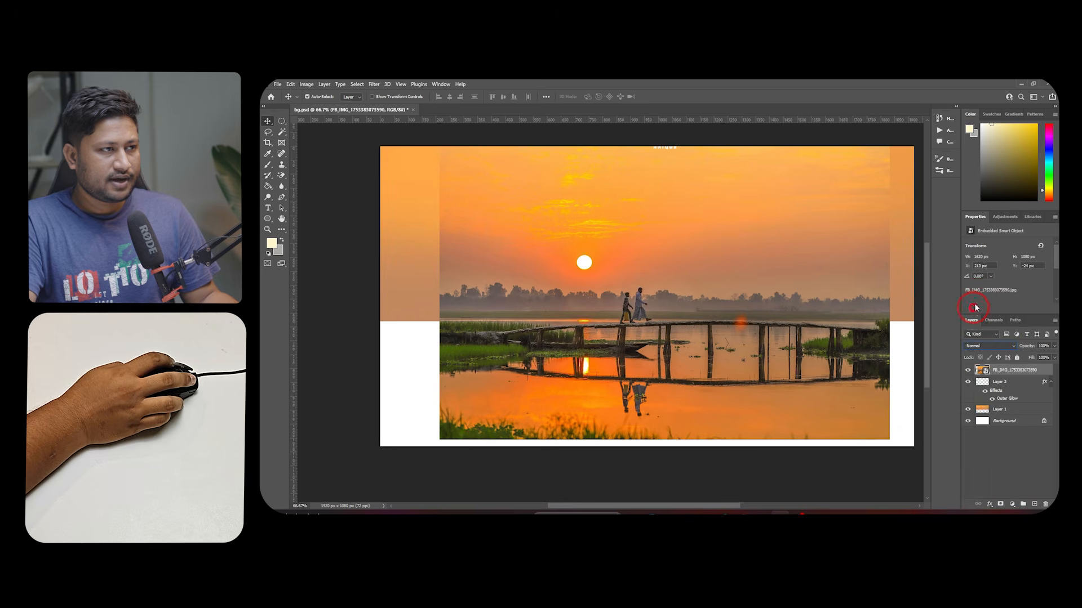
Close the Properties, Adjustments and Libraries panels to give the layer list more room
{"action": "right_click", "coordinate": [978, 225]}
{"action": "left_click", "coordinate": [977, 221]}
{"action": "right_click", "coordinate": [976, 221]}
{"action": "left_click", "coordinate": [977, 220]}
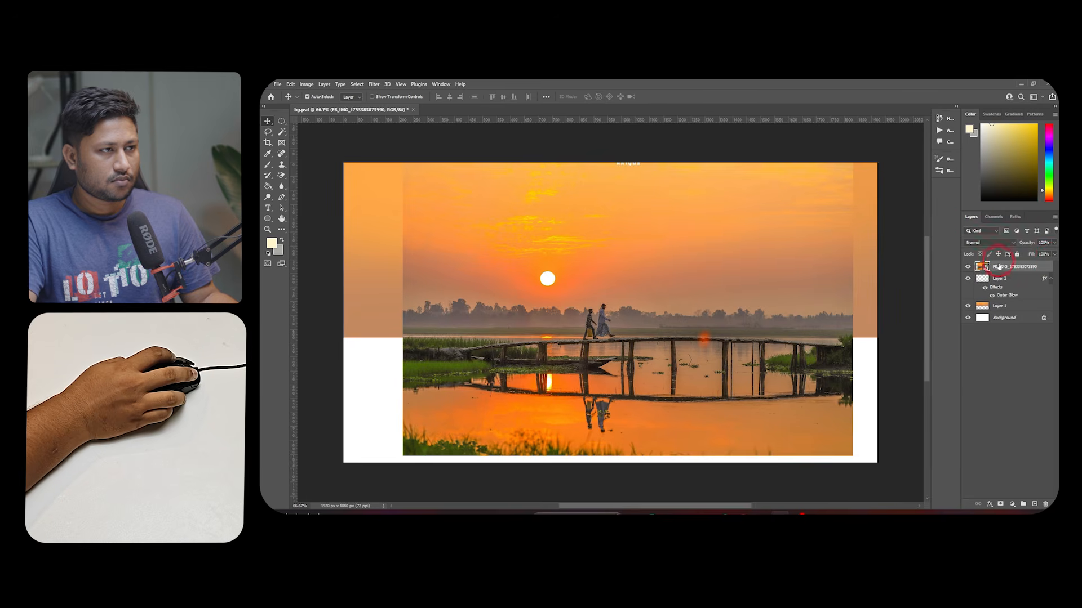
Reduce the reference photo layer's fill to about 78% and lock the layer
{"action": "left_click", "coordinate": [1030, 266]}
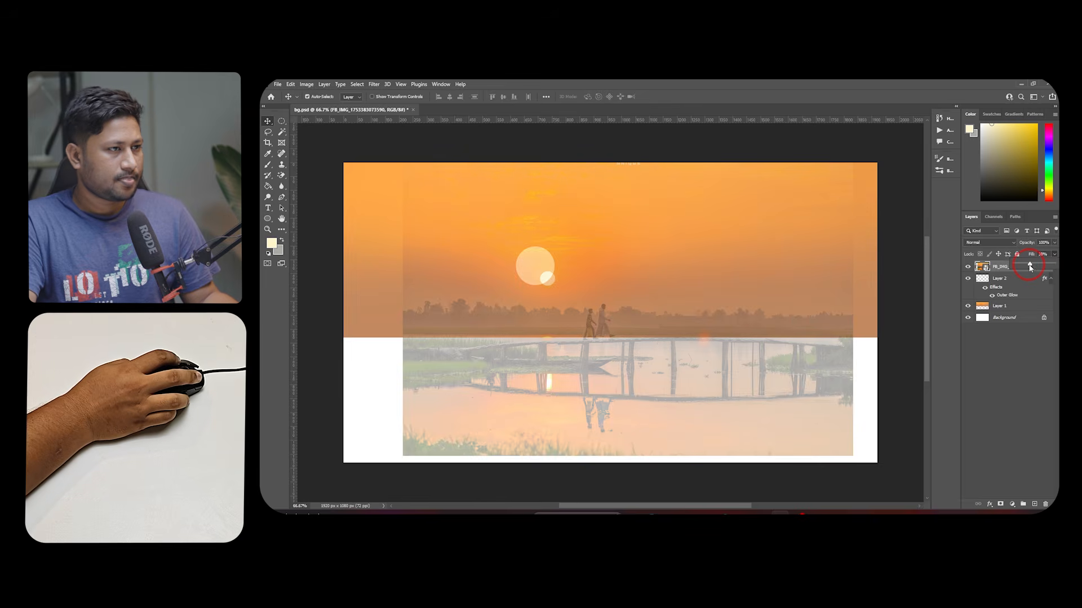
{"action": "left_click", "coordinate": [1047, 265]}
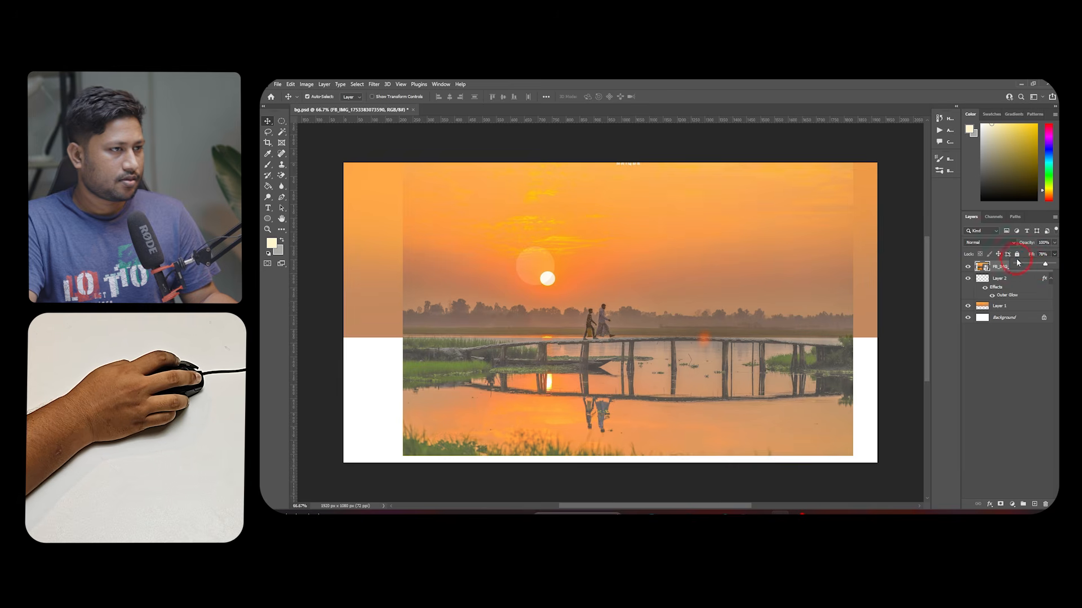
{"action": "left_click_drag", "start_coordinate": [677, 321], "coordinate": [693, 303]}
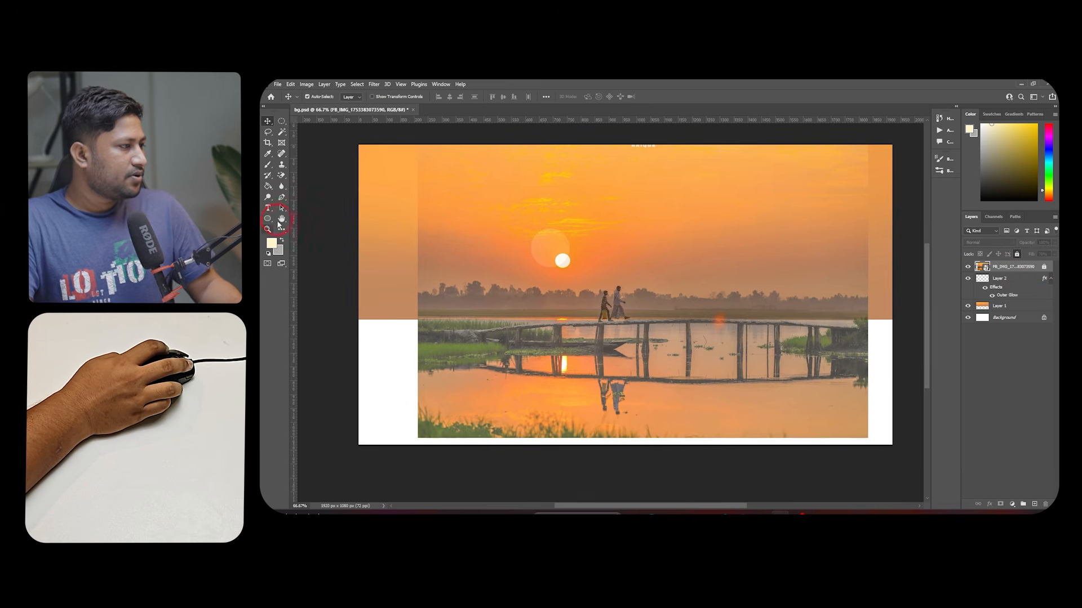
Make a rectangular selection of about 1920 × 482 px covering the canvas from the horizon down to the bottom edge
{"action": "left_click", "coordinate": [282, 121]}
{"action": "left_click", "coordinate": [321, 113]}
{"action": "left_click_drag", "start_coordinate": [792, 393], "coordinate": [912, 441]}
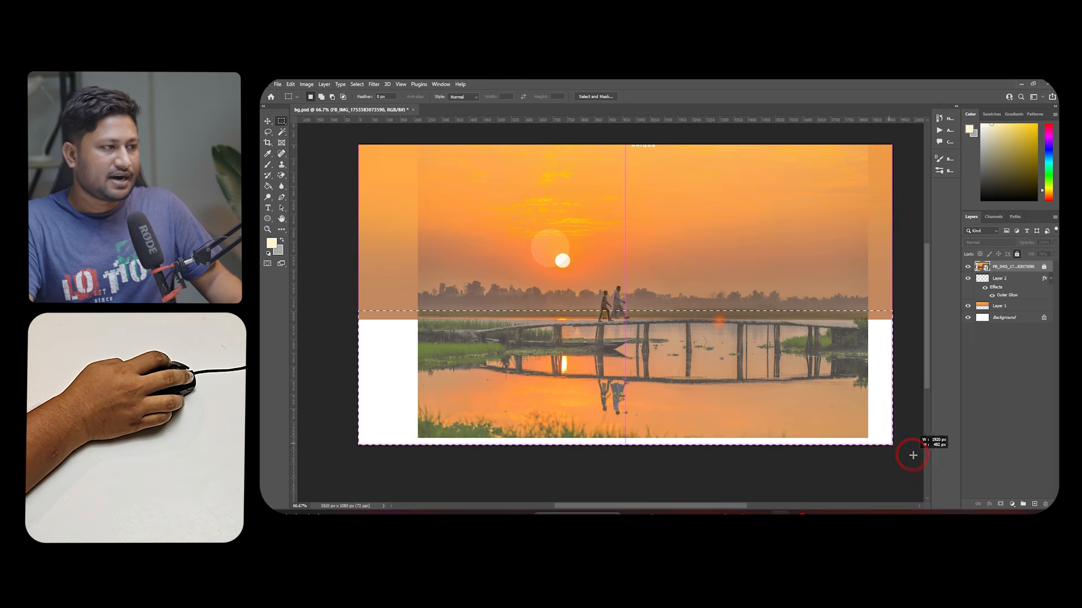
Fill the selected water area on a new layer with a greyish brown sampled from the photo, using the brush at 100% opacity
{"action": "left_click", "coordinate": [268, 164]}
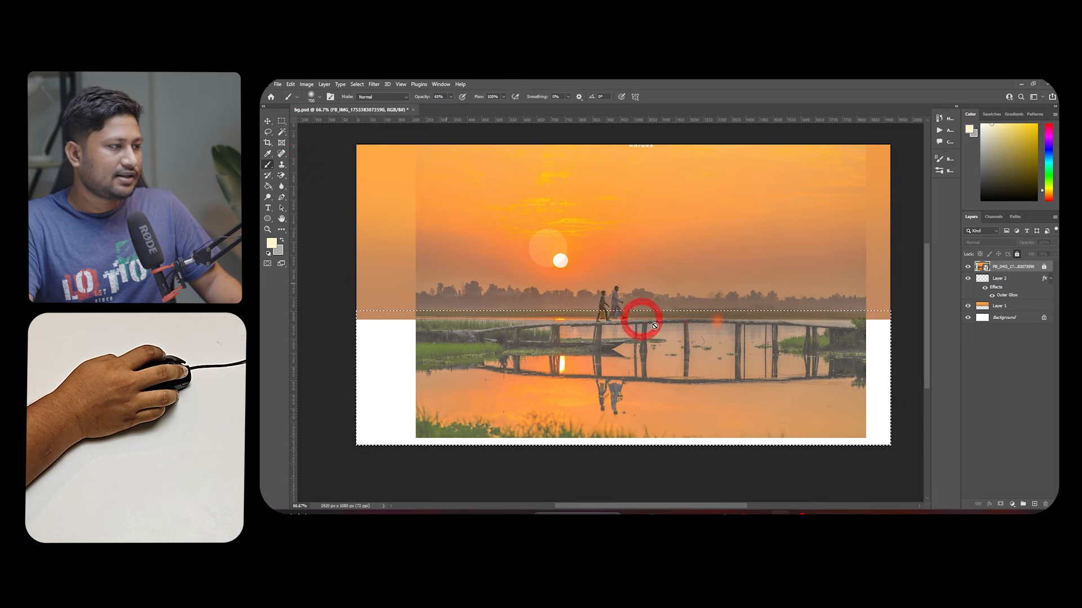
{"action": "left_click", "coordinate": [699, 321], "text": "alt"}
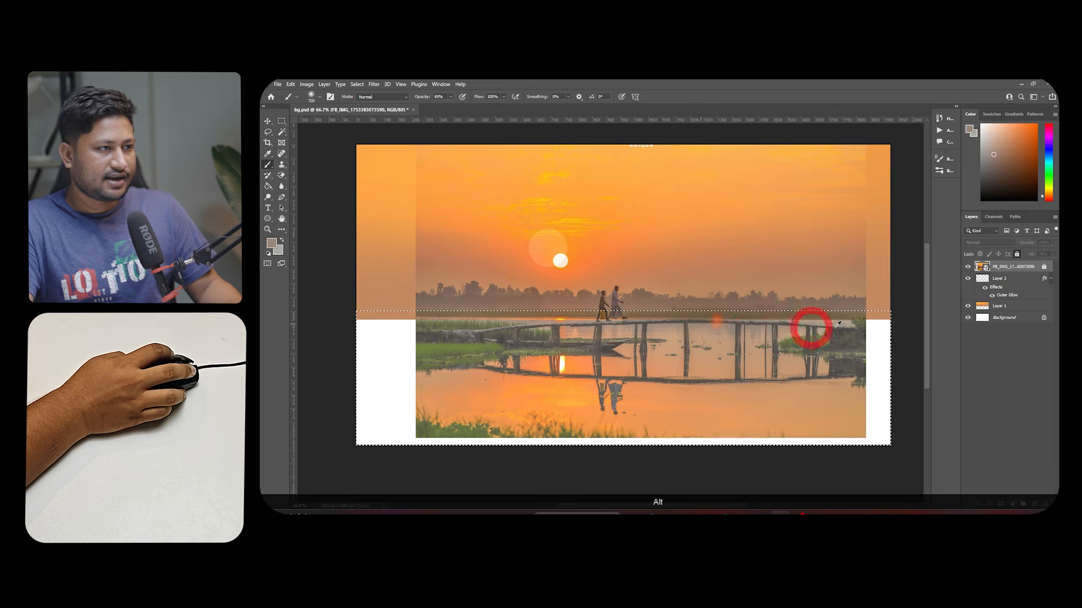
{"action": "left_click", "coordinate": [1033, 503]}
{"action": "mouse_move", "coordinate": [874, 338]}
{"action": "left_mouse_down"}
{"action": "mouse_move", "coordinate": [743, 358]}
{"action": "mouse_move", "coordinate": [877, 363]}
{"action": "left_mouse_up"}
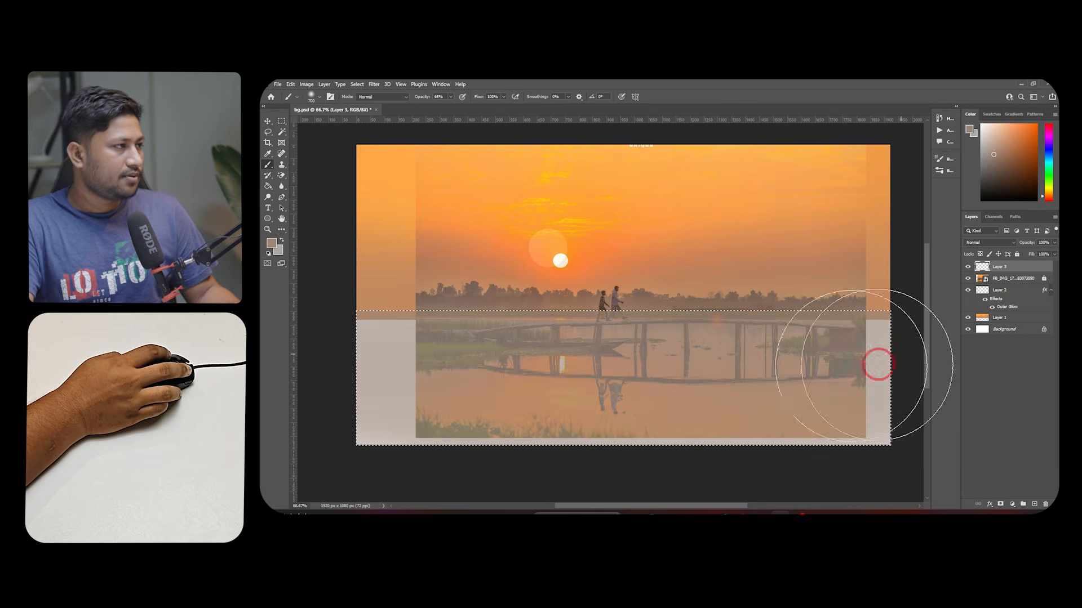
{"action": "left_click", "coordinate": [450, 96]}
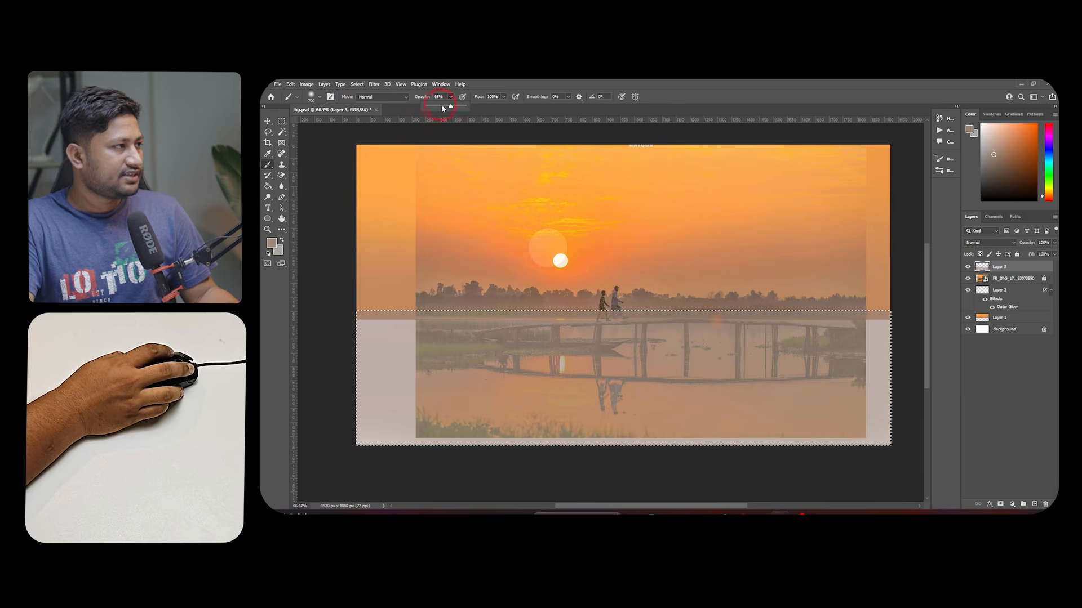
{"action": "left_click_drag", "start_coordinate": [450, 107], "coordinate": [514, 111]}
{"action": "mouse_move", "coordinate": [775, 332]}
{"action": "left_mouse_down"}
{"action": "mouse_move", "coordinate": [396, 342]}
{"action": "mouse_move", "coordinate": [508, 386]}
{"action": "left_mouse_up"}
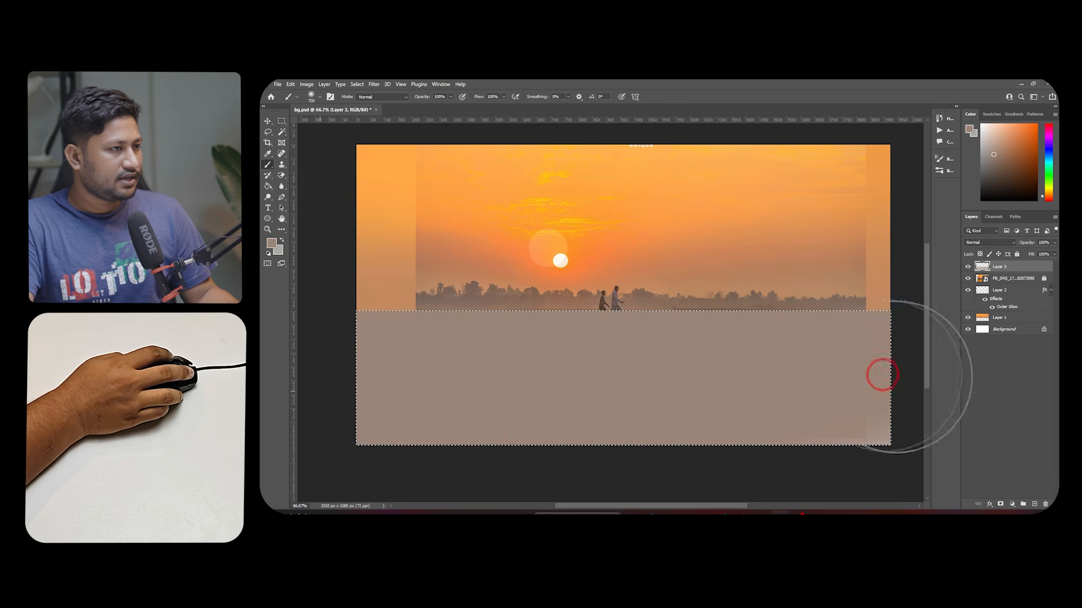
Sample a light tan from the photo's water and paint it across the selected area with a brush of about 400 px
{"action": "left_click", "coordinate": [968, 267]}
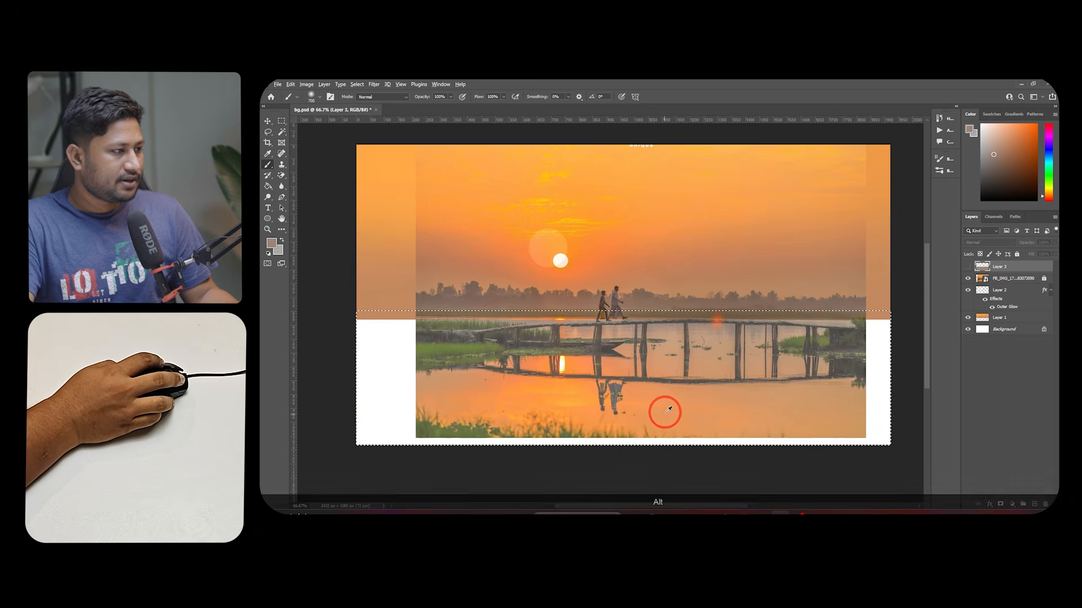
{"action": "left_click", "coordinate": [709, 360], "text": "alt"}
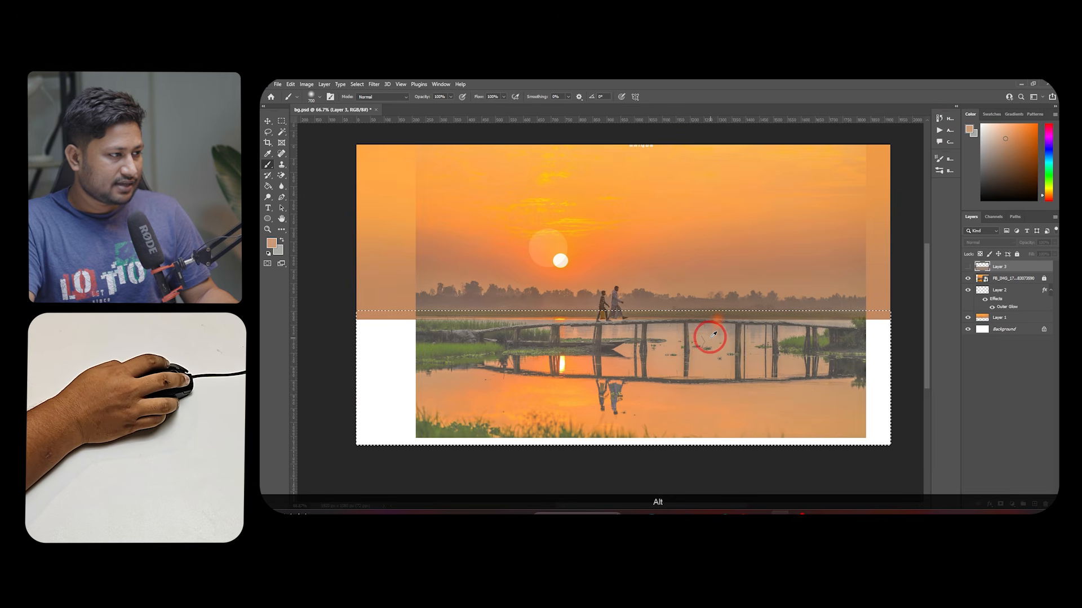
{"action": "left_click", "coordinate": [713, 335], "text": "alt"}
{"action": "left_click", "coordinate": [968, 268]}
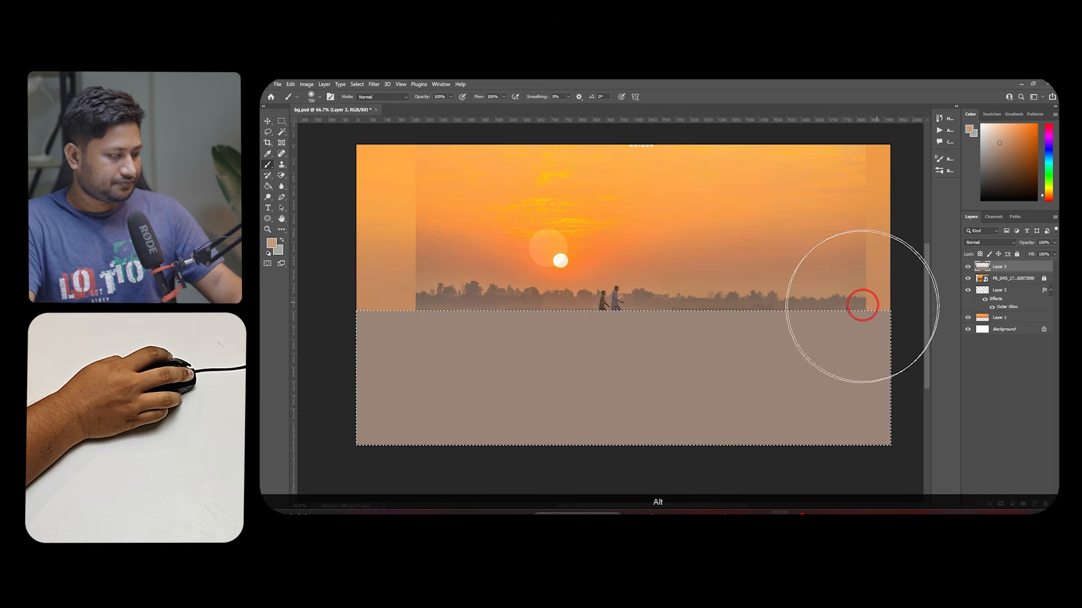
{"action": "key", "text": "bracketleft"}
{"action": "key", "text": "bracketleft"}
{"action": "key", "text": "bracketleft"}
{"action": "key", "text": "bracketleft"}
{"action": "key", "text": "bracketleft"}
{"action": "key", "text": "bracketleft"}
{"action": "key", "text": "bracketleft"}
{"action": "left_click_drag", "start_coordinate": [345, 348], "coordinate": [445, 356]}
{"action": "key", "text": "bracketright"}
{"action": "key", "text": "bracketright"}
{"action": "key", "text": "bracketright"}
{"action": "key", "text": "bracketright"}
{"action": "mouse_move", "coordinate": [351, 354]}
{"action": "left_mouse_down"}
{"action": "mouse_move", "coordinate": [676, 362]}
{"action": "mouse_move", "coordinate": [521, 373]}
{"action": "mouse_move", "coordinate": [770, 386]}
{"action": "mouse_move", "coordinate": [512, 419]}
{"action": "mouse_move", "coordinate": [818, 437]}
{"action": "left_mouse_up"}
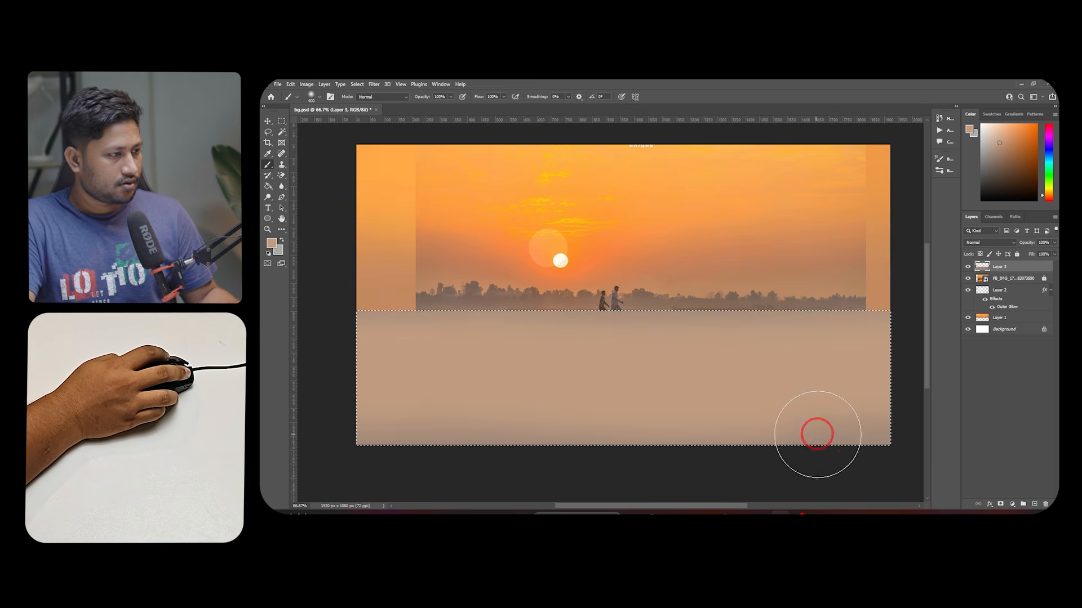
Sample the greyish brown at the painted water's lower edge and brush it along the horizon
{"action": "left_click", "coordinate": [823, 445], "text": "alt"}
{"action": "left_click", "coordinate": [827, 443], "text": "alt"}
{"action": "left_click_drag", "start_coordinate": [457, 299], "coordinate": [918, 298]}
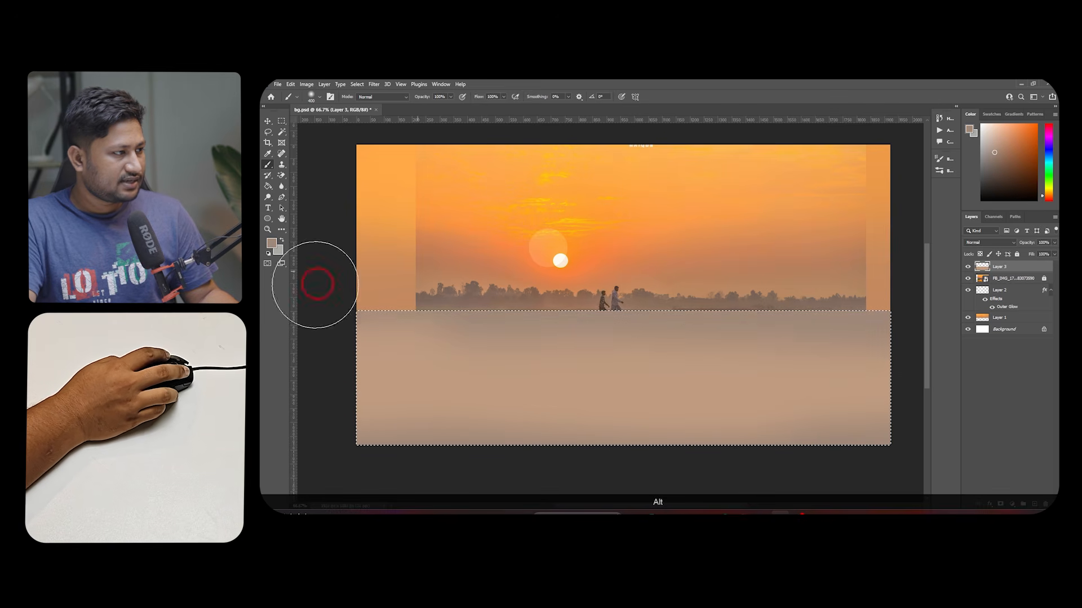
Sample orange from the photo's water and blend it across the lower part of the painted area at 30% brush opacity
{"action": "left_click", "coordinate": [968, 266]}
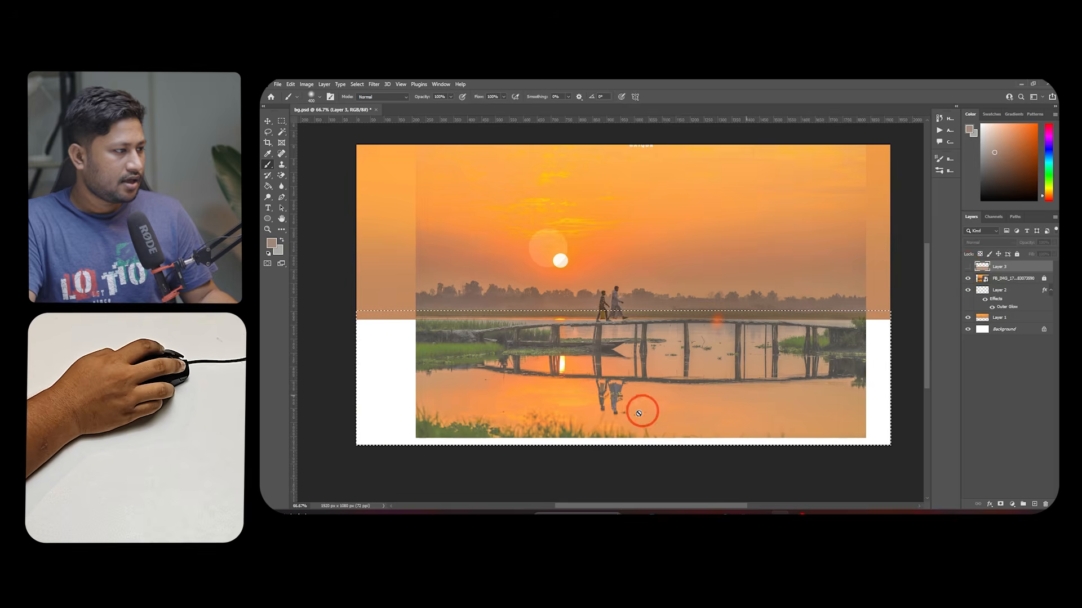
{"action": "left_click", "coordinate": [536, 398], "text": "alt"}
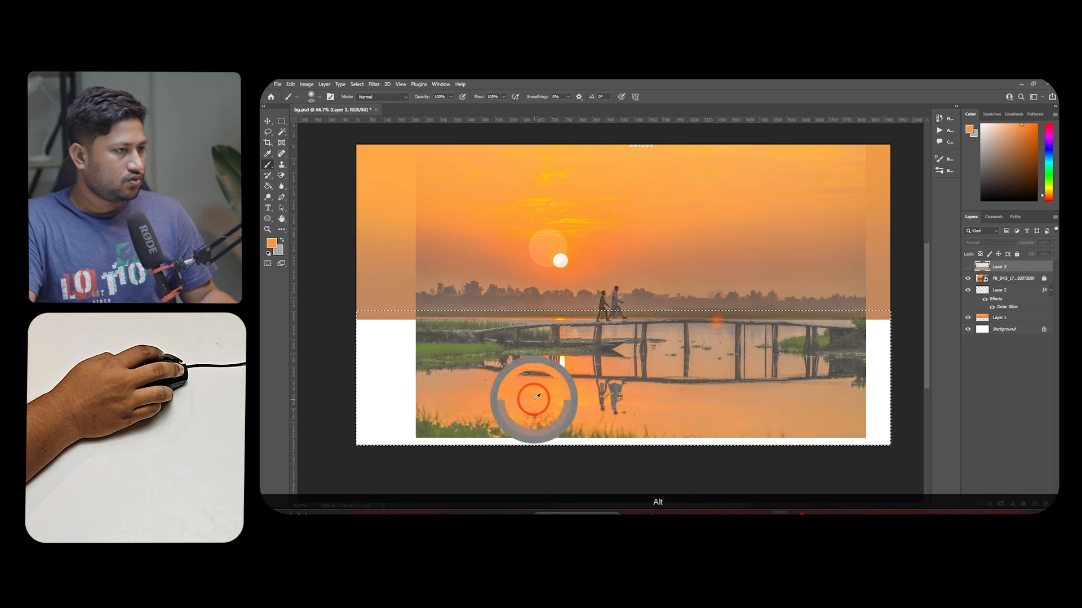
{"action": "left_click", "coordinate": [968, 266]}
{"action": "left_click_drag", "start_coordinate": [260, 433], "coordinate": [773, 435]}
{"action": "key", "text": "ctrl+z"}
{"action": "left_click", "coordinate": [451, 97]}
{"action": "left_click_drag", "start_coordinate": [438, 106], "coordinate": [423, 106]}
{"action": "mouse_move", "coordinate": [389, 375]}
{"action": "left_mouse_down"}
{"action": "mouse_move", "coordinate": [743, 426]}
{"action": "mouse_move", "coordinate": [937, 406]}
{"action": "left_mouse_up"}
{"action": "left_click_drag", "start_coordinate": [374, 387], "coordinate": [829, 439]}
{"action": "left_click", "coordinate": [1034, 376]}
{"action": "left_click", "coordinate": [394, 397]}
{"action": "left_click", "coordinate": [663, 242]}
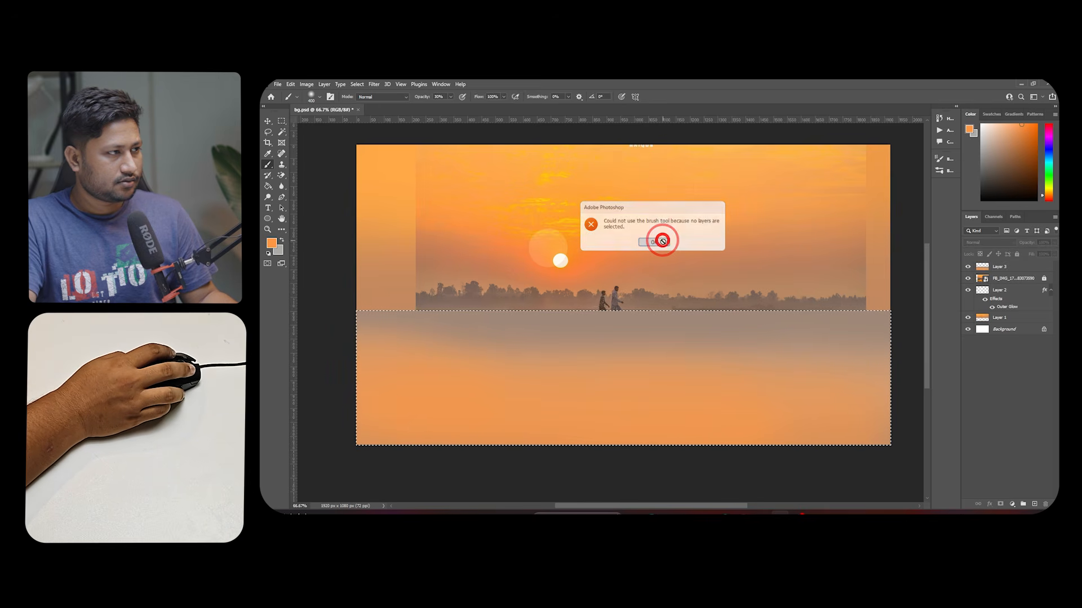
Reselect the water layer and blend sampled tan and brown tones over the water's right side and horizon edge
{"action": "left_click", "coordinate": [968, 267]}
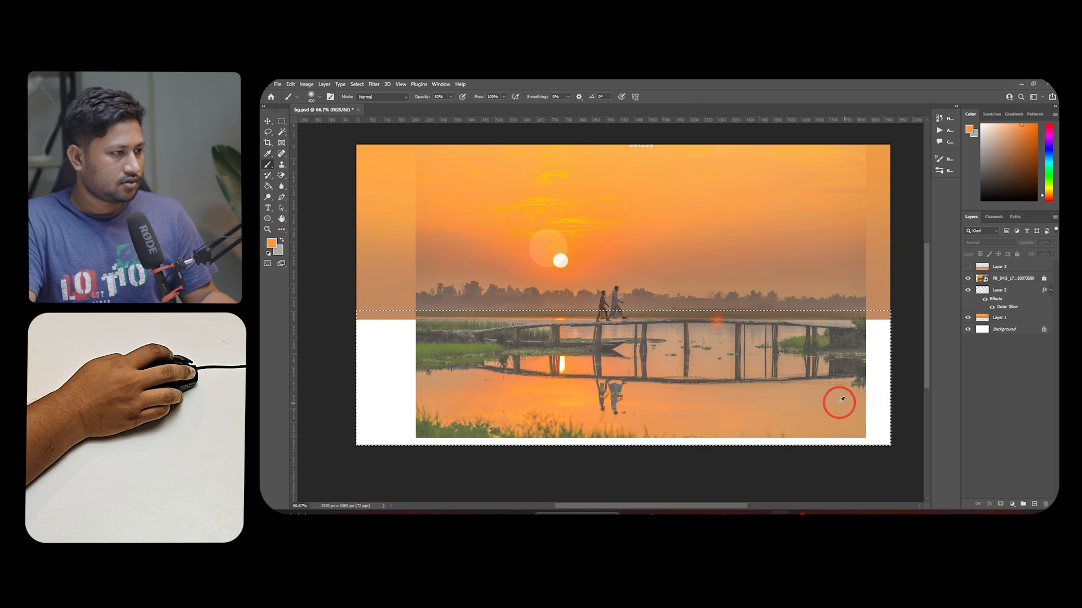
{"action": "left_click", "coordinate": [968, 267]}
{"action": "left_click", "coordinate": [834, 418], "text": "alt"}
{"action": "left_click", "coordinate": [835, 418]}
{"action": "left_click", "coordinate": [655, 243]}
{"action": "left_click", "coordinate": [991, 267]}
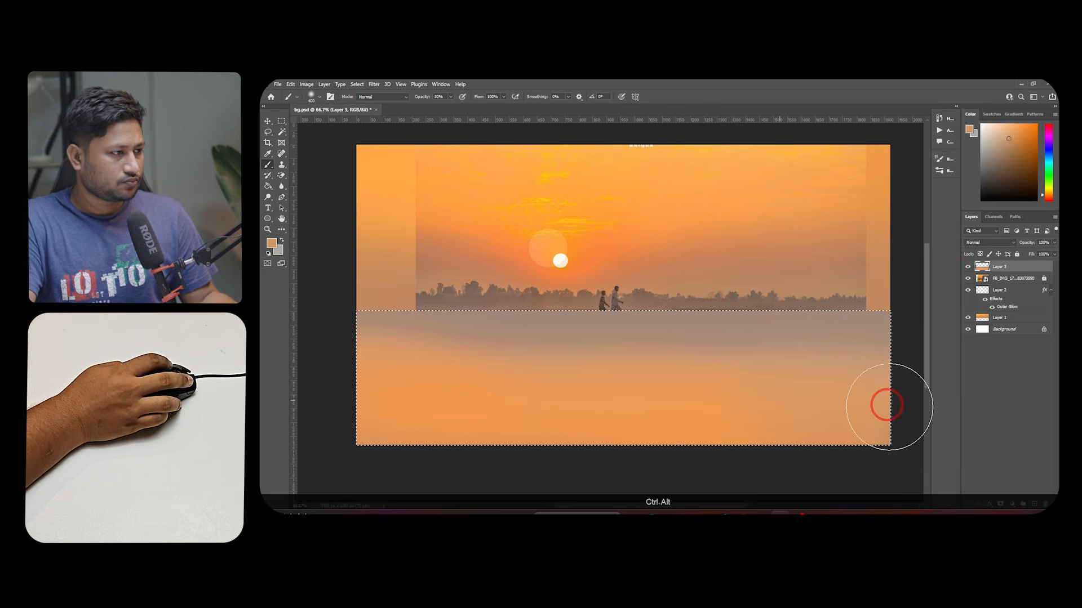
{"action": "left_click", "coordinate": [761, 344], "text": "alt"}
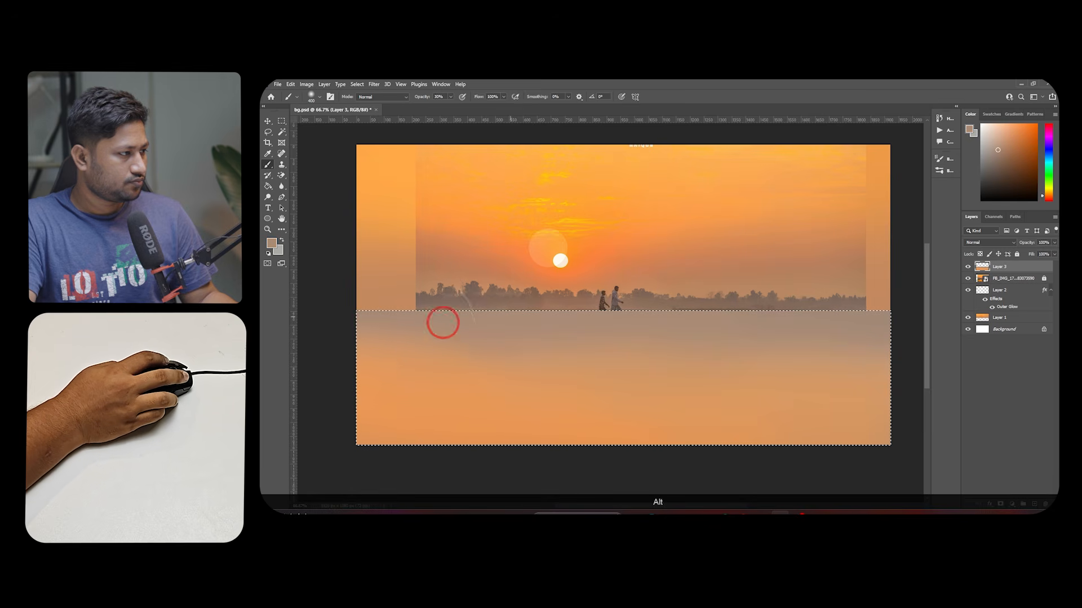
Sample a light orange-tan from the water near the photo's left bank, blend it into the painted water, and clear the selection
{"action": "left_click", "coordinate": [968, 266]}
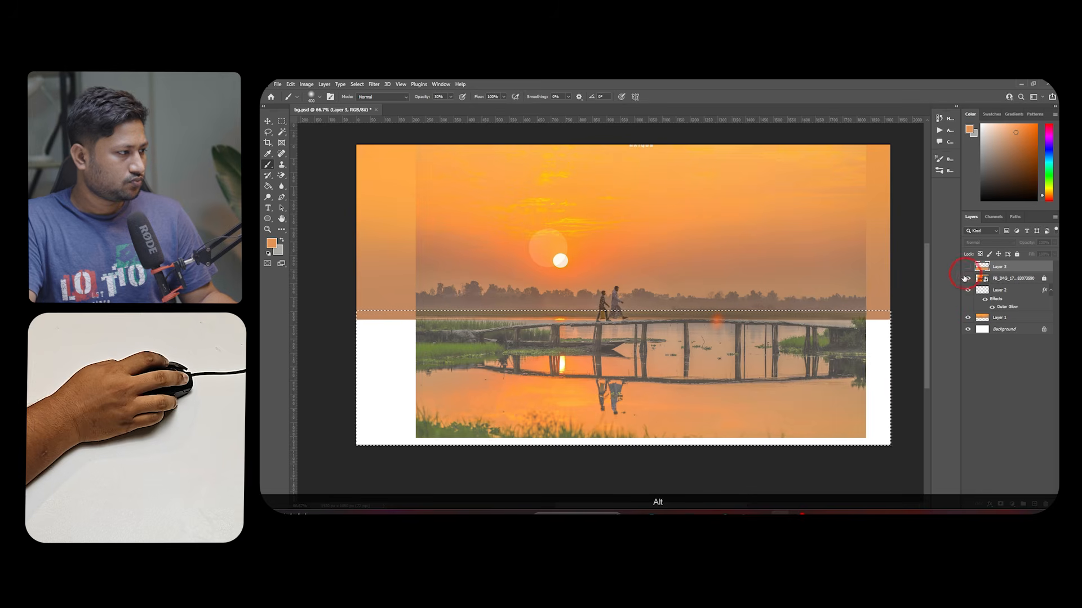
{"action": "left_click", "coordinate": [442, 366], "text": "alt"}
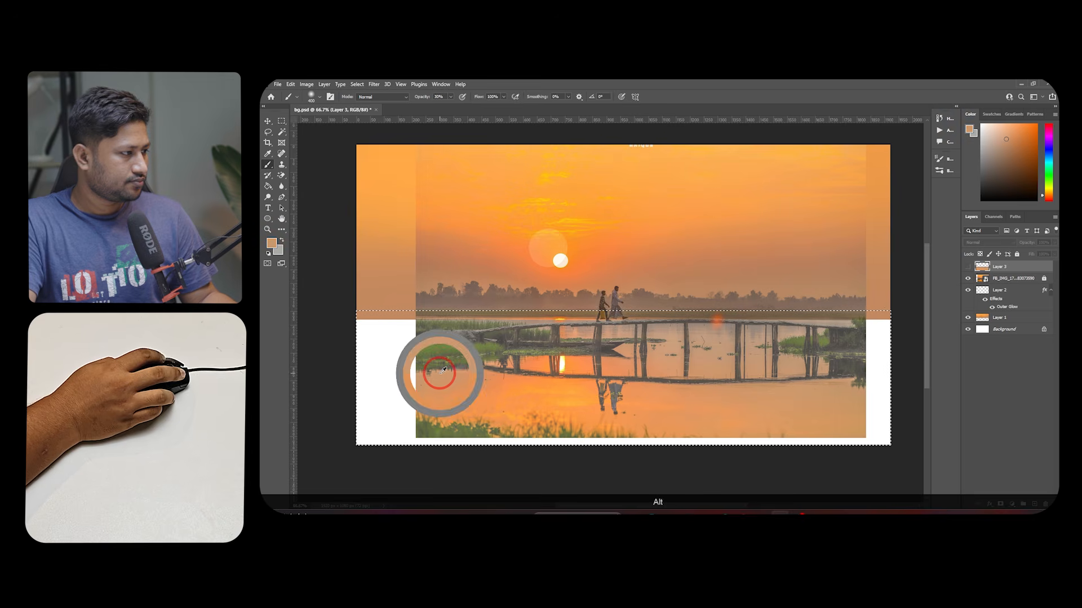
{"action": "left_click", "coordinate": [968, 267]}
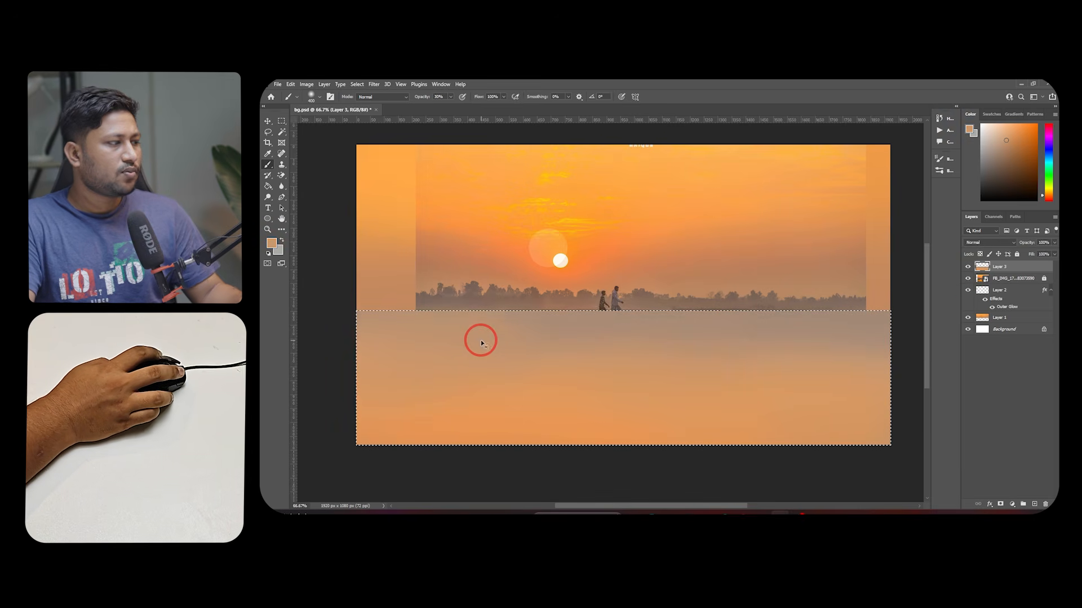
{"action": "key", "text": "ctrl+d"}
{"action": "left_click_drag", "start_coordinate": [529, 334], "coordinate": [526, 334]}
{"action": "key", "text": "v"}
{"action": "left_click", "coordinate": [682, 241]}
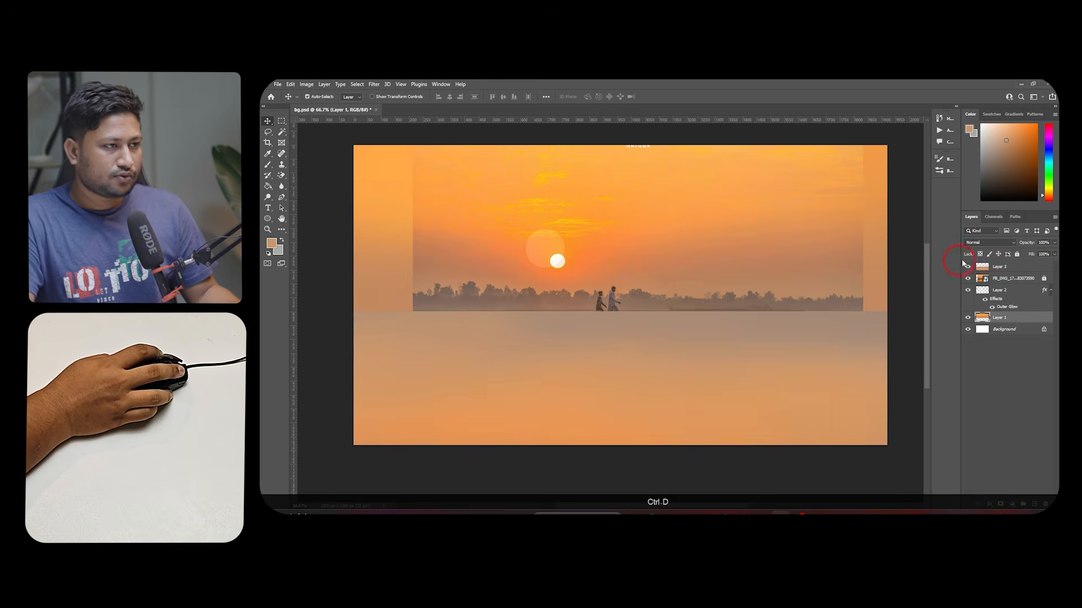
Hide the painted water layer and add a new empty layer at the top of the layer stack
{"action": "left_click", "coordinate": [968, 266]}
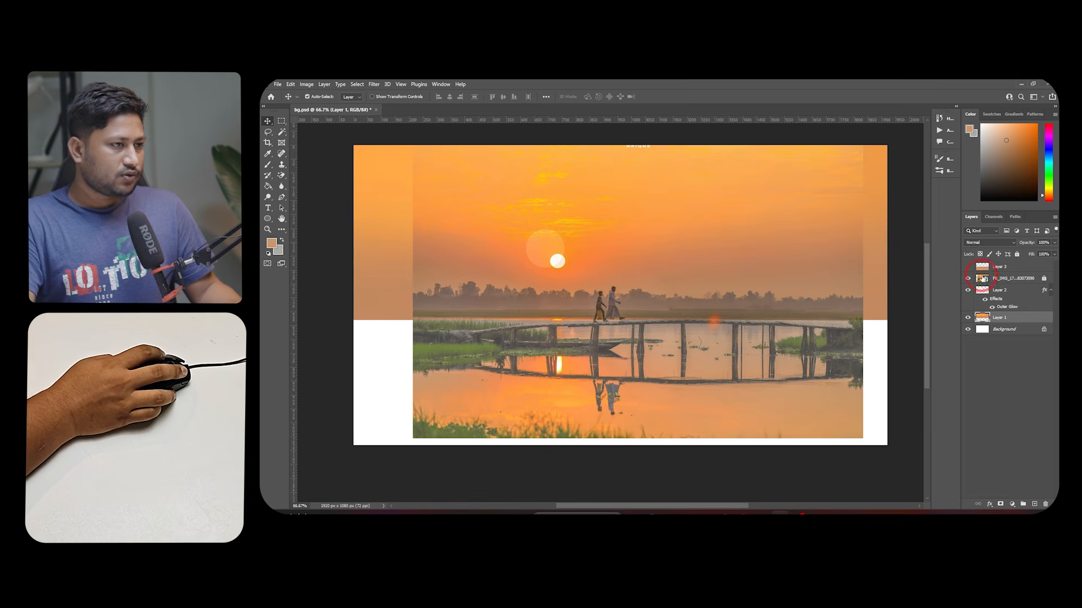
{"action": "left_click", "coordinate": [983, 278]}
{"action": "left_click", "coordinate": [1033, 504]}
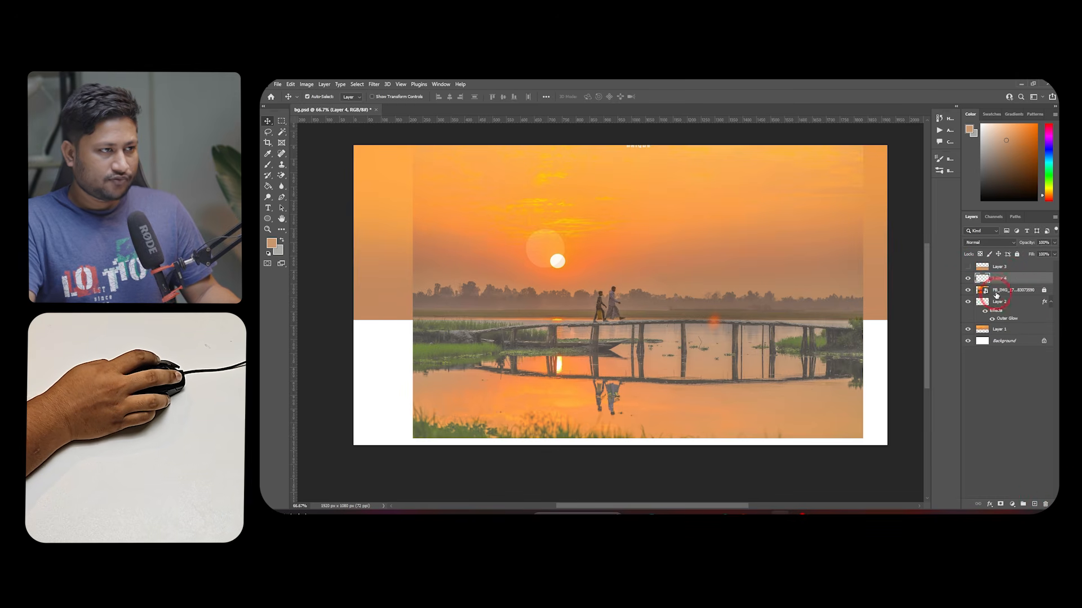
Ready the brush on the new top layer and sample green from the grass on the photo's left bank
{"action": "left_click", "coordinate": [271, 167]}
{"action": "left_click", "coordinate": [435, 337], "text": "ctrl"}
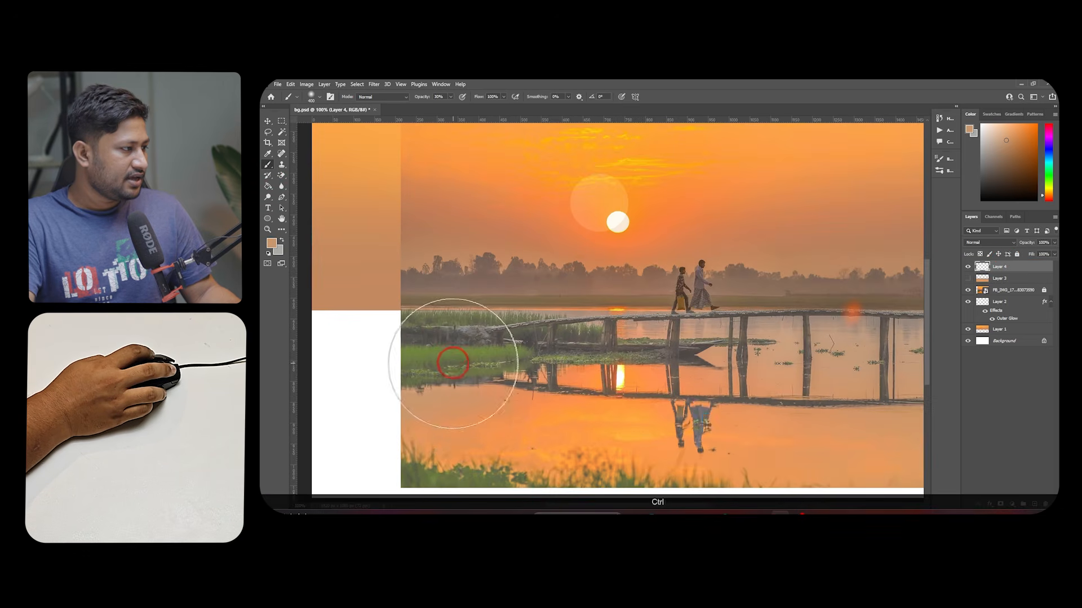
{"action": "left_click", "coordinate": [449, 356], "text": "alt"}
{"action": "left_click_drag", "start_coordinate": [505, 342], "coordinate": [522, 335]}
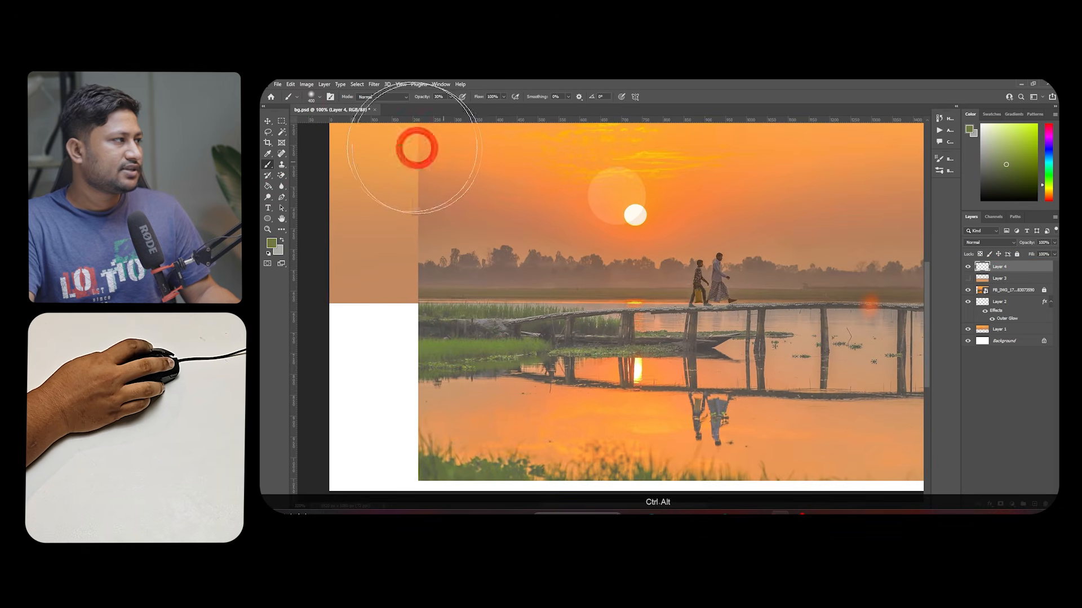
Choose the "grass detail" brush preset from the grass brush set
{"action": "left_click", "coordinate": [314, 99]}
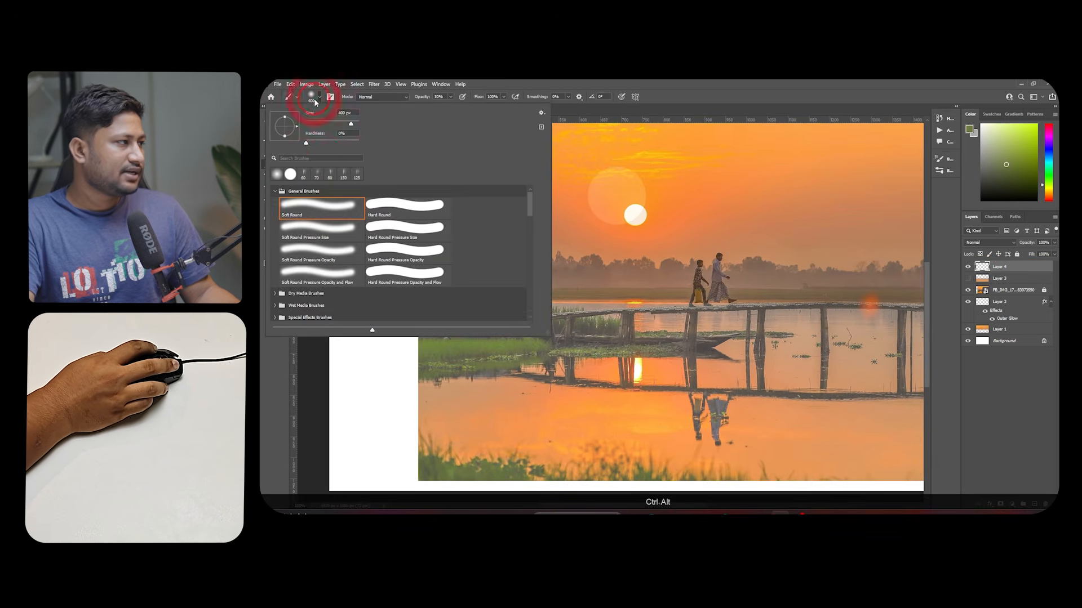
{"action": "left_click", "coordinate": [274, 192]}
{"action": "scroll", "coordinate": [337, 253], "scroll_direction": "down", "scroll_amount": 5}
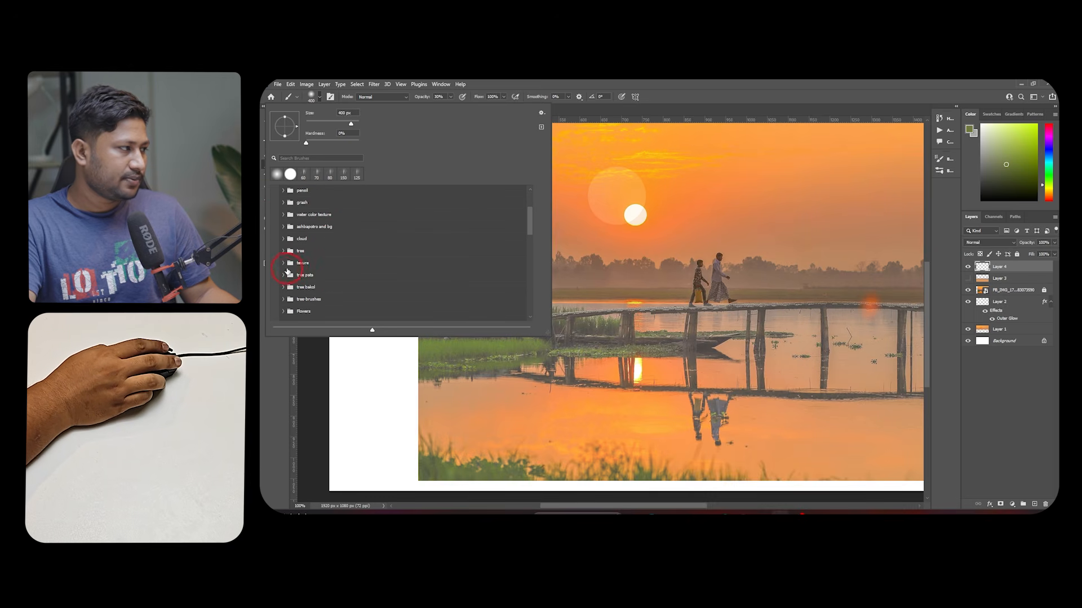
{"action": "scroll", "coordinate": [298, 265], "scroll_direction": "down", "scroll_amount": 1}
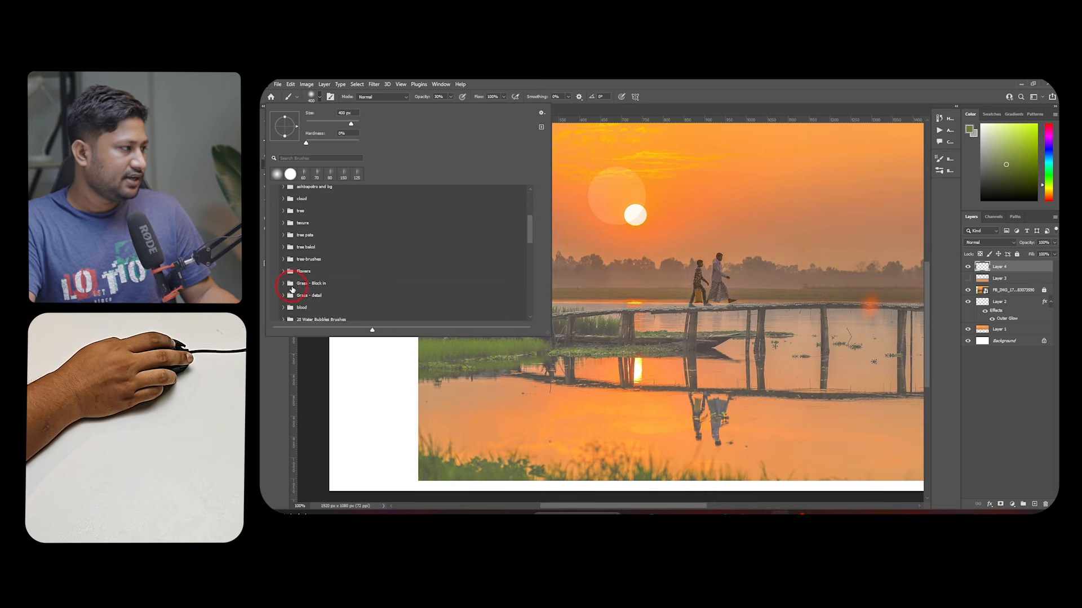
{"action": "left_click", "coordinate": [283, 289]}
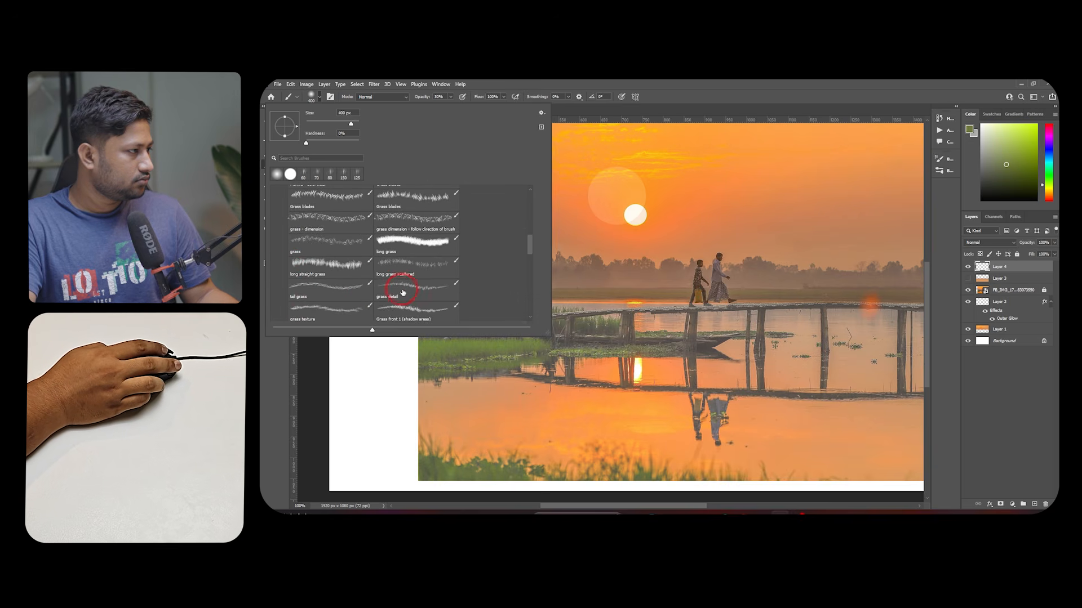
{"action": "scroll", "coordinate": [399, 298], "scroll_direction": "down", "scroll_amount": 1}
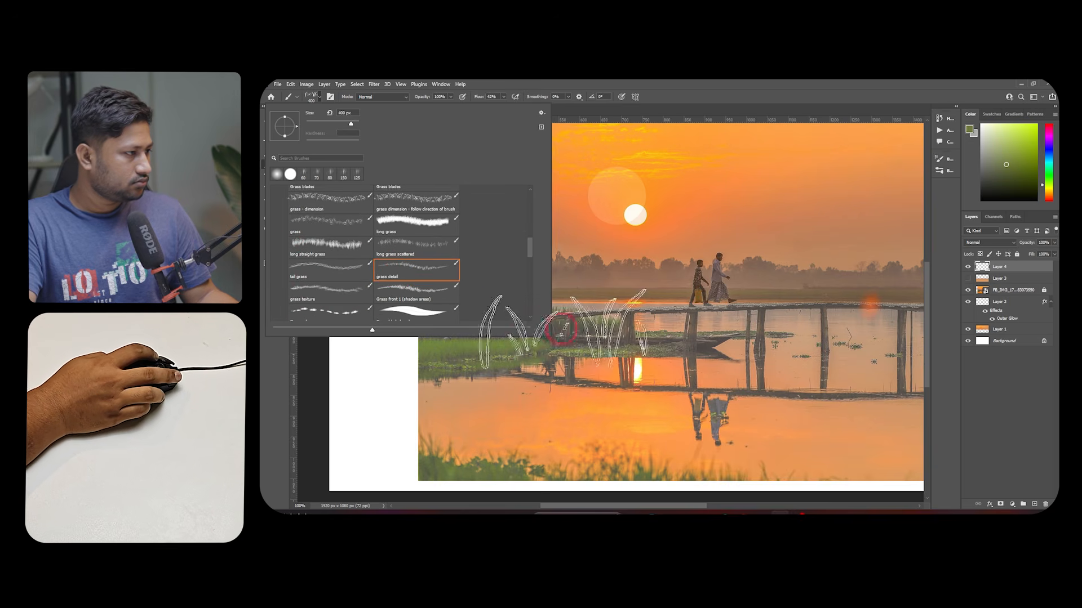
Reduce the grass brush to a much smaller size, undoing the test strokes made while sizing it
{"action": "mouse_move", "coordinate": [591, 332]}
{"action": "left_mouse_down"}
{"action": "mouse_move", "coordinate": [390, 328]}
{"action": "mouse_move", "coordinate": [614, 346]}
{"action": "left_mouse_up"}
{"action": "key", "text": "ctrl+z"}
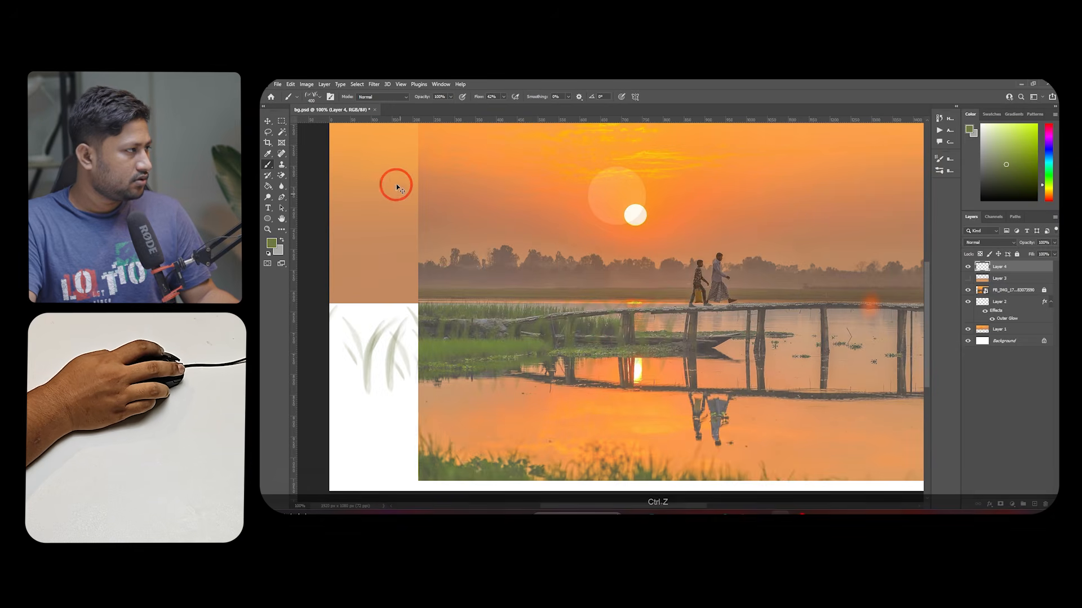
{"action": "key", "text": "bracketleft"}
{"action": "key", "text": "bracketleft"}
{"action": "key", "text": "bracketleft"}
{"action": "key", "text": "bracketleft"}
{"action": "key", "text": "bracketleft"}
{"action": "key", "text": "bracketleft"}
{"action": "key", "text": "bracketleft"}
{"action": "key", "text": "bracketleft"}
{"action": "mouse_move", "coordinate": [570, 320]}
{"action": "left_mouse_down"}
{"action": "mouse_move", "coordinate": [436, 321]}
{"action": "mouse_move", "coordinate": [593, 325]}
{"action": "mouse_move", "coordinate": [353, 308]}
{"action": "mouse_move", "coordinate": [616, 316]}
{"action": "left_mouse_up"}
{"action": "key", "text": "ctrl+z"}
Resample green from the left bank and paint fine grass along the horizon to the canvas's left edge, setting the brush to 45 px
{"action": "left_click_drag", "start_coordinate": [524, 326], "coordinate": [579, 320]}
{"action": "left_click", "coordinate": [531, 341], "text": "alt"}
{"action": "key", "text": "bracketleft"}
{"action": "key", "text": "bracketleft"}
{"action": "left_click_drag", "start_coordinate": [451, 312], "coordinate": [336, 309]}
{"action": "key", "text": "bracketleft"}
{"action": "key", "text": "bracketleft"}
{"action": "key", "text": "bracketright"}
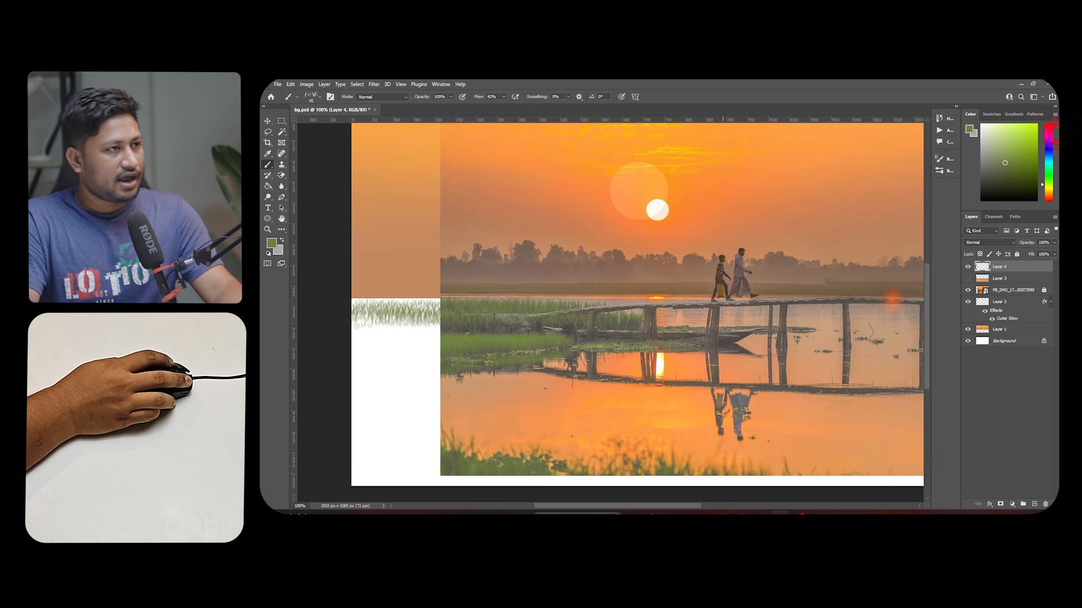
Tighten the grass brush's spacing to 69% and undo the stray stroke above the horizon
{"action": "left_click", "coordinate": [940, 160]}
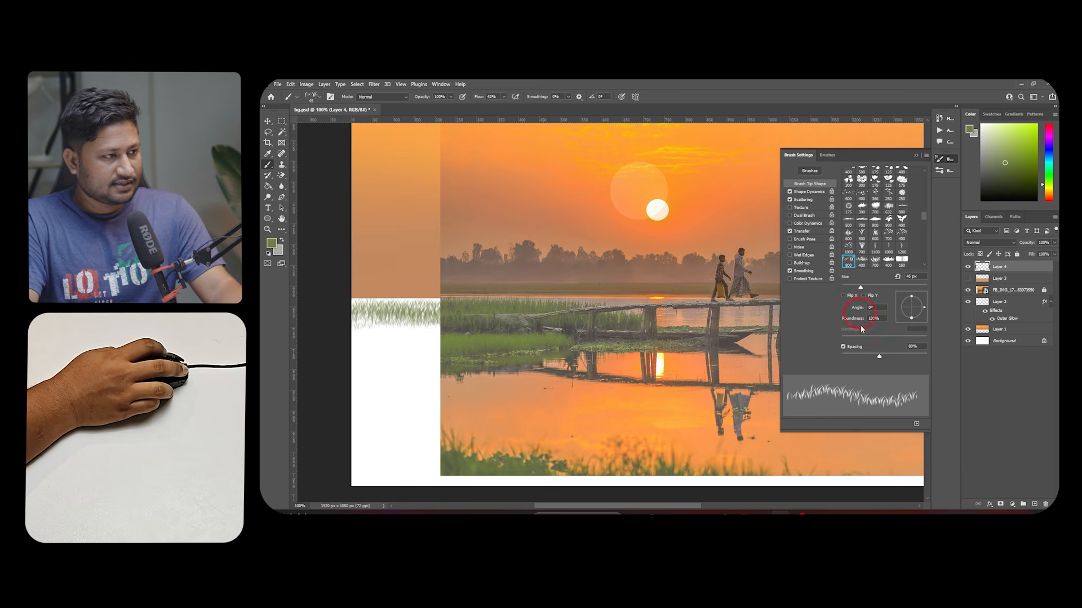
{"action": "left_click_drag", "start_coordinate": [873, 357], "coordinate": [871, 359]}
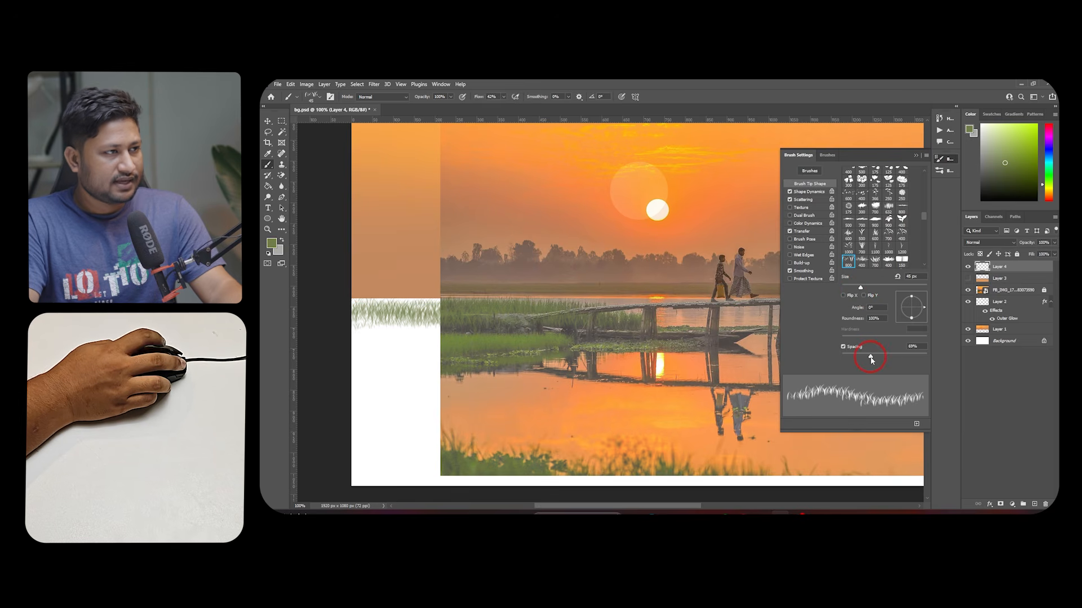
{"action": "left_click", "coordinate": [917, 162]}
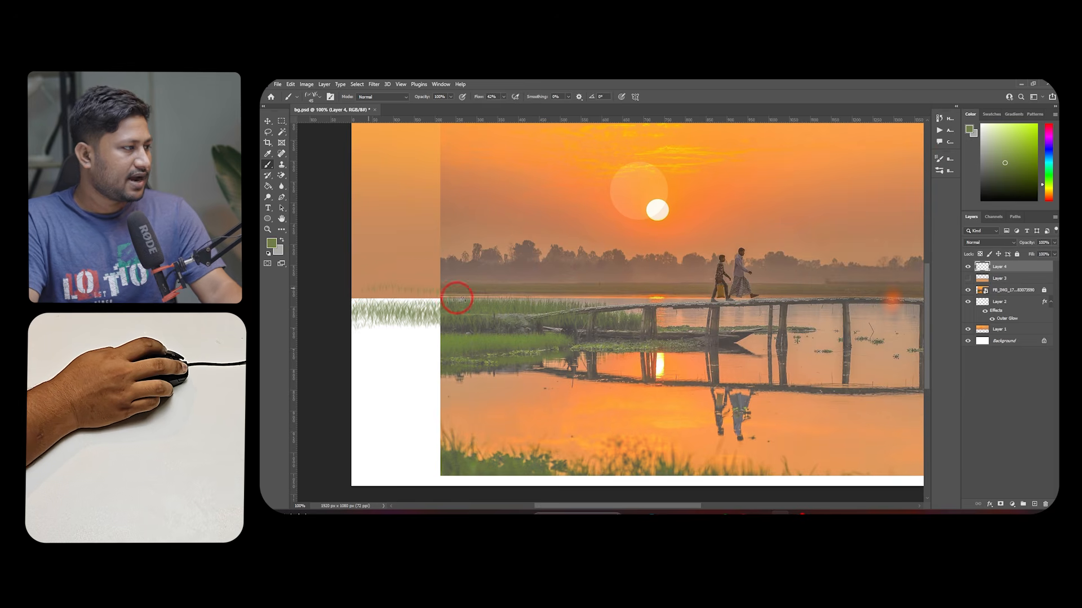
{"action": "key", "text": "ctrl+z"}
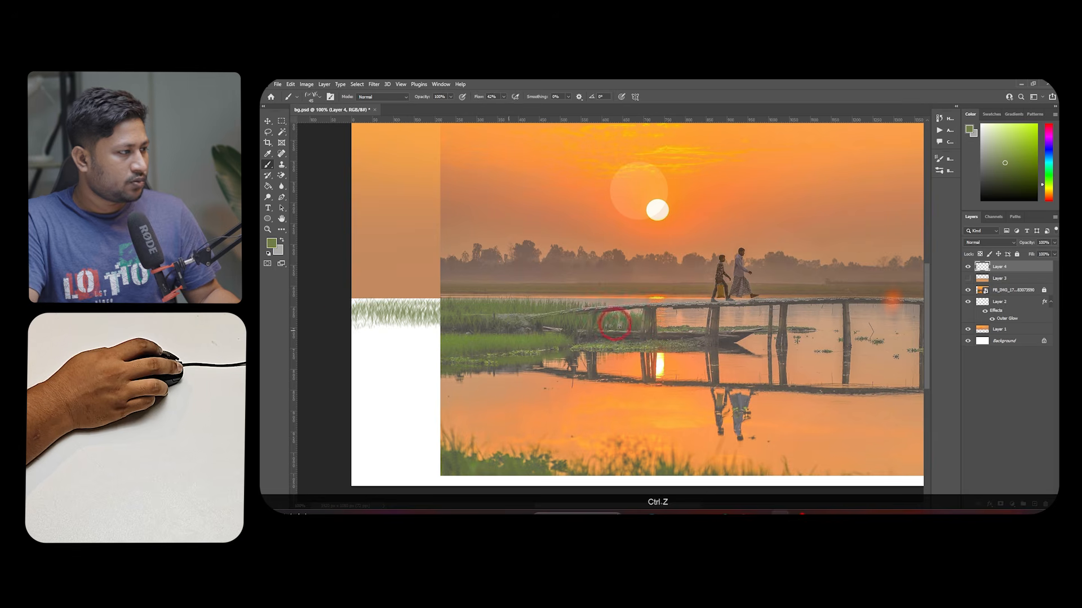
Paint more grass rows below the first one left of the photo, sampling a brighter green from the bank for the lower rows
{"action": "left_click_drag", "start_coordinate": [305, 333], "coordinate": [421, 345]}
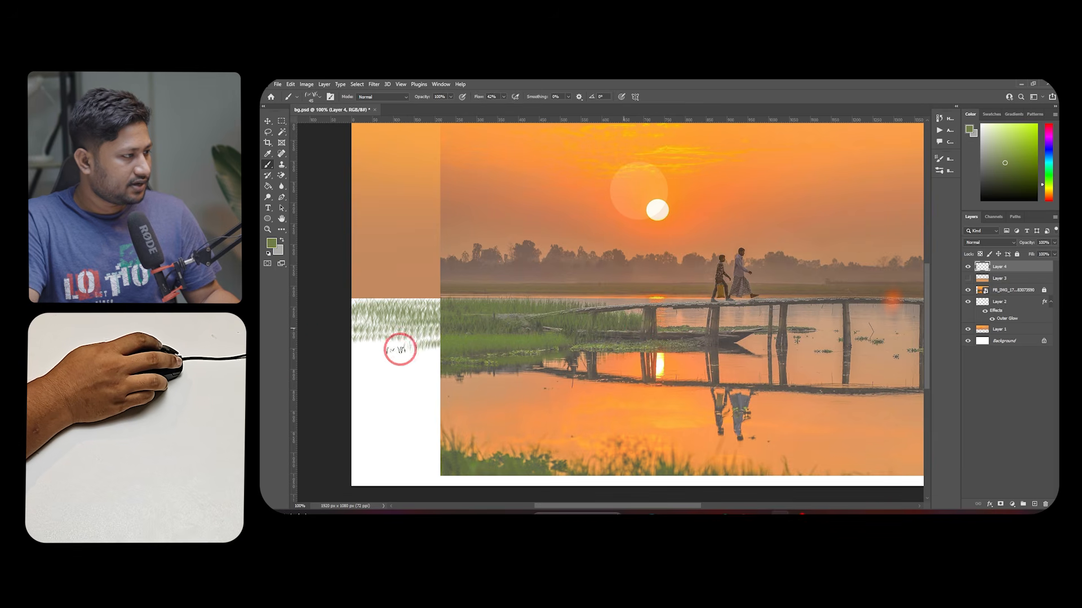
{"action": "left_click_drag", "start_coordinate": [350, 343], "coordinate": [411, 348]}
{"action": "left_click", "coordinate": [510, 338], "text": "alt"}
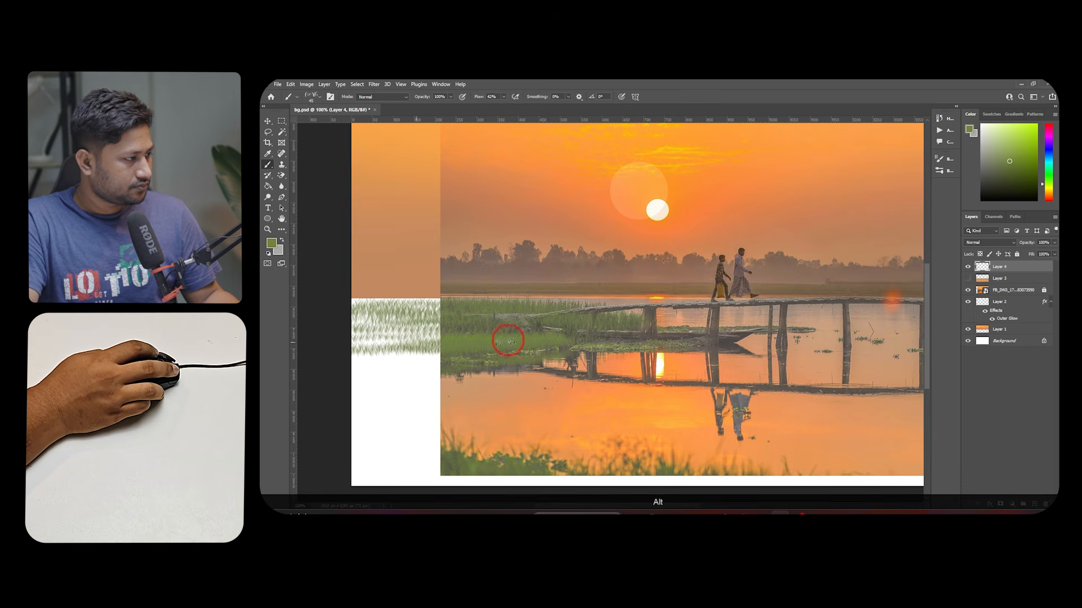
{"action": "mouse_move", "coordinate": [438, 342]}
{"action": "left_mouse_down"}
{"action": "mouse_move", "coordinate": [367, 342]}
{"action": "mouse_move", "coordinate": [447, 357]}
{"action": "left_mouse_up"}
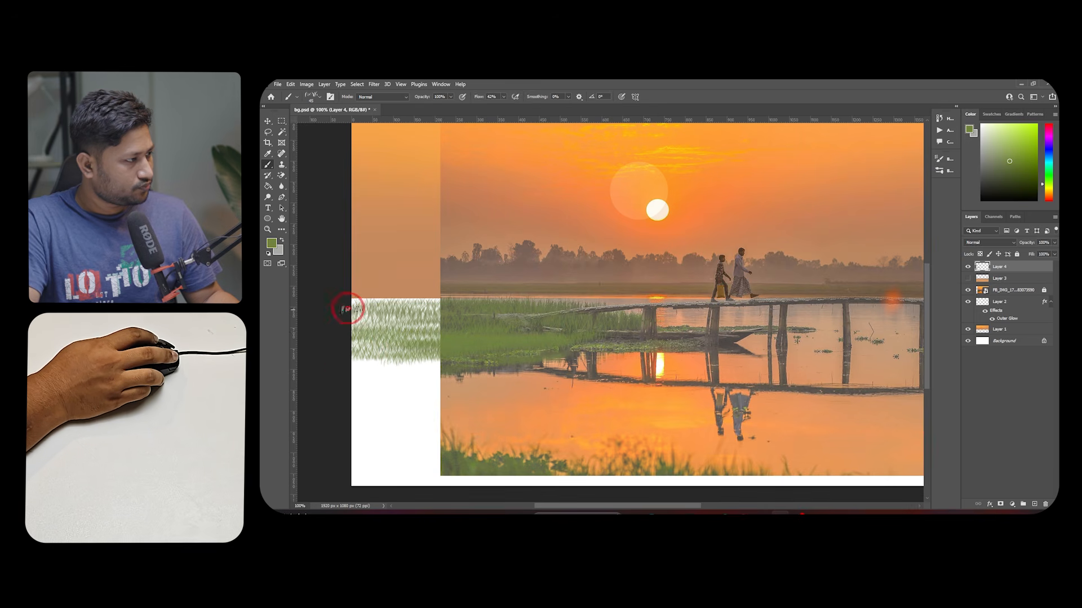
Extend the grass over the whole left bank at 100% flow and 40 px, hiding the reference photo to fill the remaining gaps
{"action": "key", "text": "bracketright"}
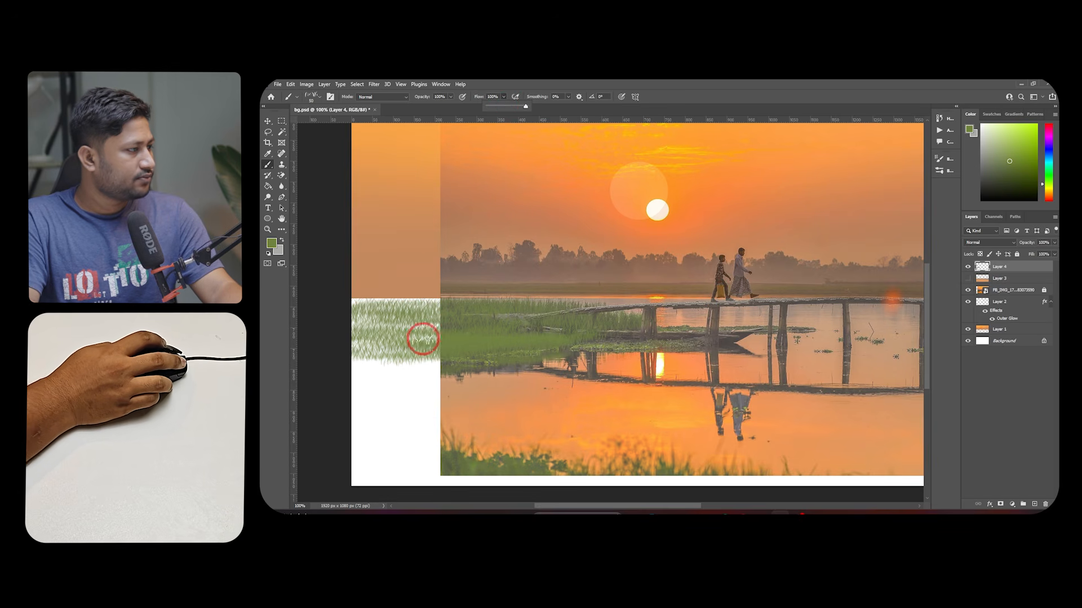
{"action": "key", "text": "bracketleft"}
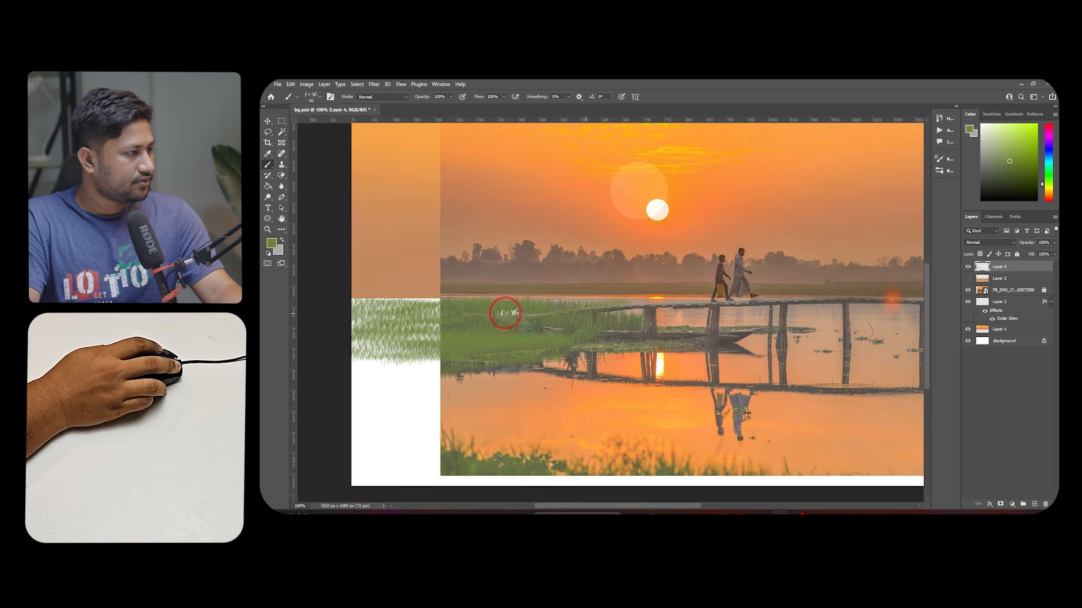
{"action": "key", "text": "ctrl+z"}
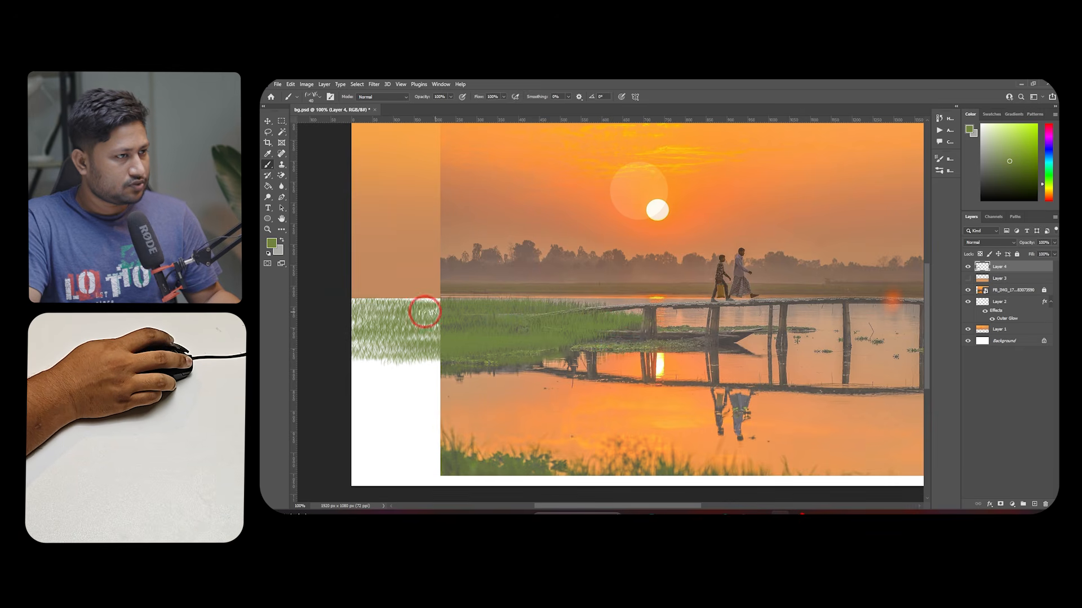
{"action": "left_click", "coordinate": [968, 291]}
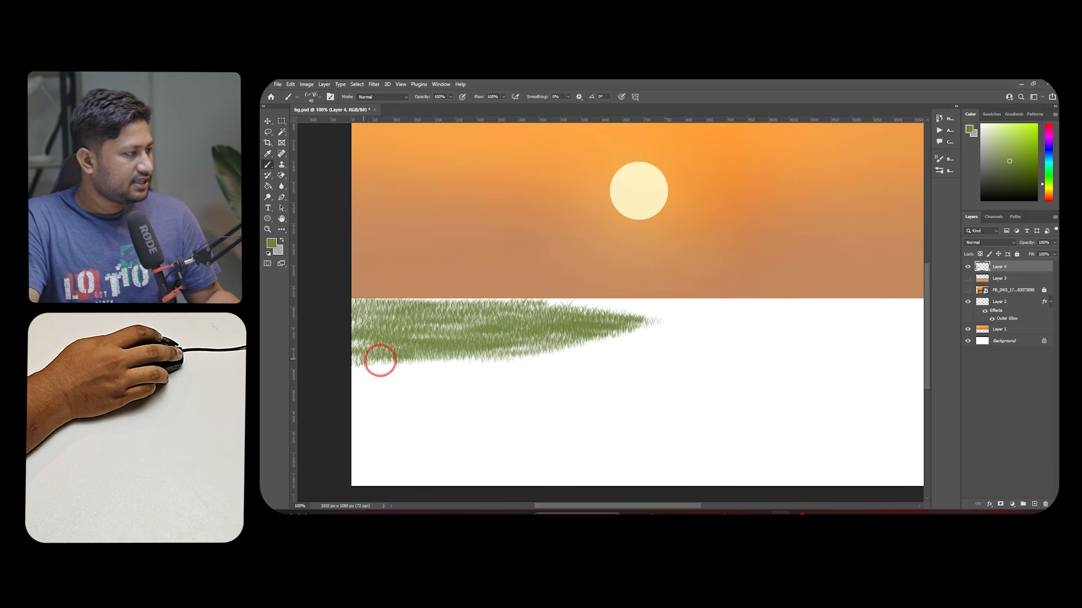
{"action": "mouse_move", "coordinate": [509, 338]}
{"action": "left_mouse_down"}
{"action": "mouse_move", "coordinate": [604, 339]}
{"action": "mouse_move", "coordinate": [445, 358]}
{"action": "mouse_move", "coordinate": [541, 357]}
{"action": "mouse_move", "coordinate": [522, 366]}
{"action": "mouse_move", "coordinate": [513, 356]}
{"action": "mouse_move", "coordinate": [522, 358]}
{"action": "mouse_move", "coordinate": [514, 369]}
{"action": "mouse_move", "coordinate": [446, 362]}
{"action": "left_mouse_up"}
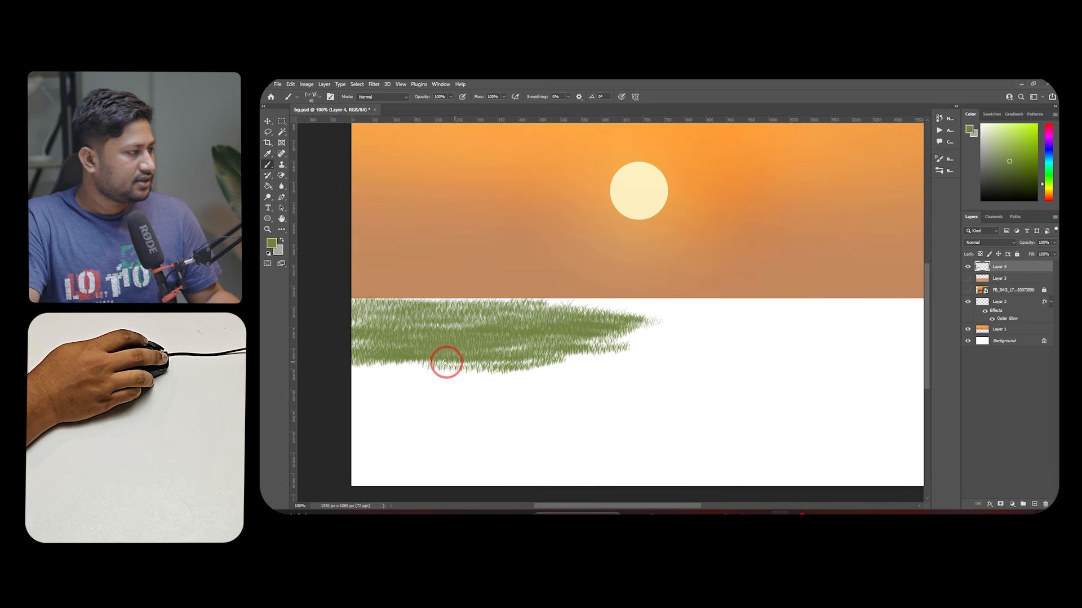
Add a new layer directly beneath the grass layer and choose a denser grass brush preset
{"action": "left_click", "coordinate": [996, 280]}
{"action": "left_click", "coordinate": [1046, 460]}
{"action": "left_click", "coordinate": [1034, 504]}
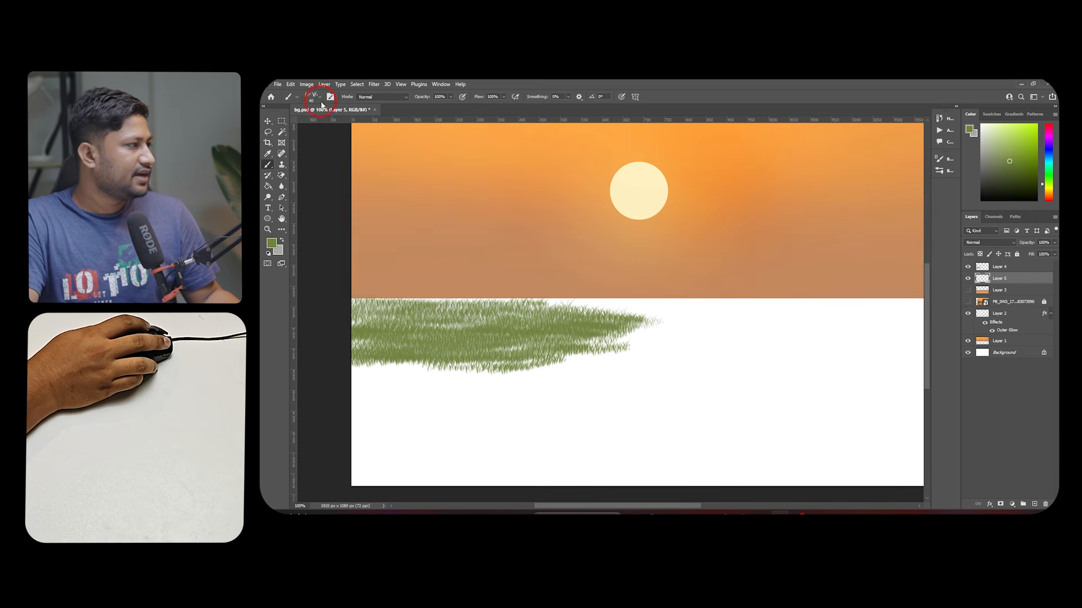
{"action": "left_click", "coordinate": [320, 102]}
{"action": "scroll", "coordinate": [523, 240], "scroll_direction": "down", "scroll_amount": 2}
{"action": "left_click_drag", "start_coordinate": [529, 258], "coordinate": [532, 236]}
{"action": "left_click", "coordinate": [416, 309]}
Fill the left bank with solid green beneath the grass blades, following its outline and redoing the unwanted strokes
{"action": "mouse_move", "coordinate": [632, 340]}
{"action": "left_mouse_down"}
{"action": "mouse_move", "coordinate": [554, 352]}
{"action": "mouse_move", "coordinate": [610, 343]}
{"action": "mouse_move", "coordinate": [360, 314]}
{"action": "mouse_move", "coordinate": [437, 306]}
{"action": "mouse_move", "coordinate": [494, 312]}
{"action": "mouse_move", "coordinate": [391, 308]}
{"action": "mouse_move", "coordinate": [631, 328]}
{"action": "mouse_move", "coordinate": [391, 321]}
{"action": "left_mouse_up"}
{"action": "key", "text": "ctrl+z"}
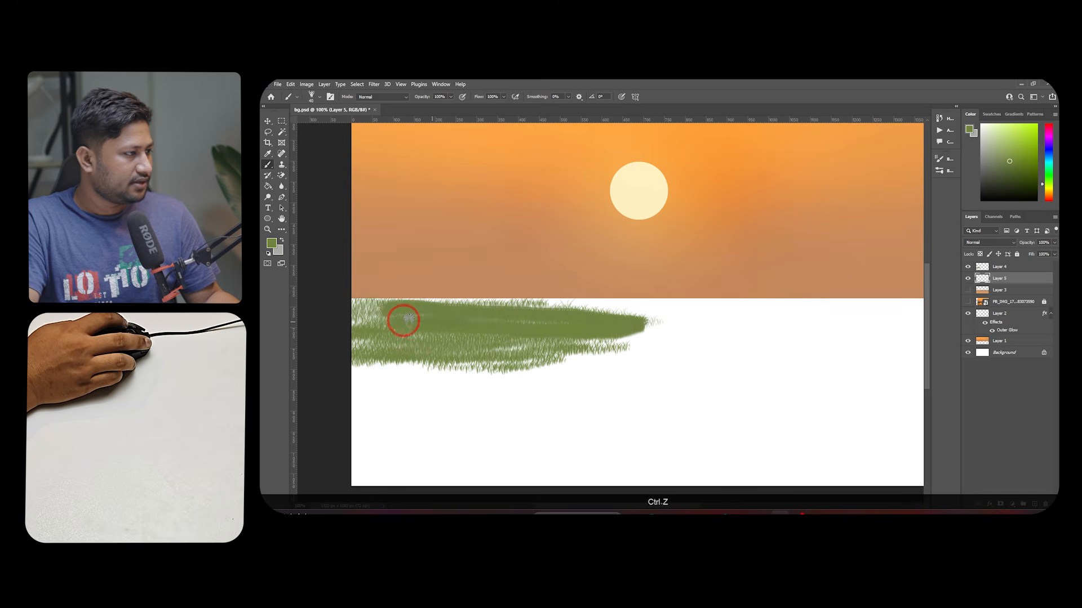
{"action": "left_click_drag", "start_coordinate": [314, 319], "coordinate": [361, 317]}
{"action": "mouse_move", "coordinate": [493, 307]}
{"action": "left_mouse_down"}
{"action": "mouse_move", "coordinate": [563, 310]}
{"action": "mouse_move", "coordinate": [565, 340]}
{"action": "mouse_move", "coordinate": [516, 358]}
{"action": "mouse_move", "coordinate": [320, 353]}
{"action": "mouse_move", "coordinate": [441, 338]}
{"action": "left_mouse_up"}
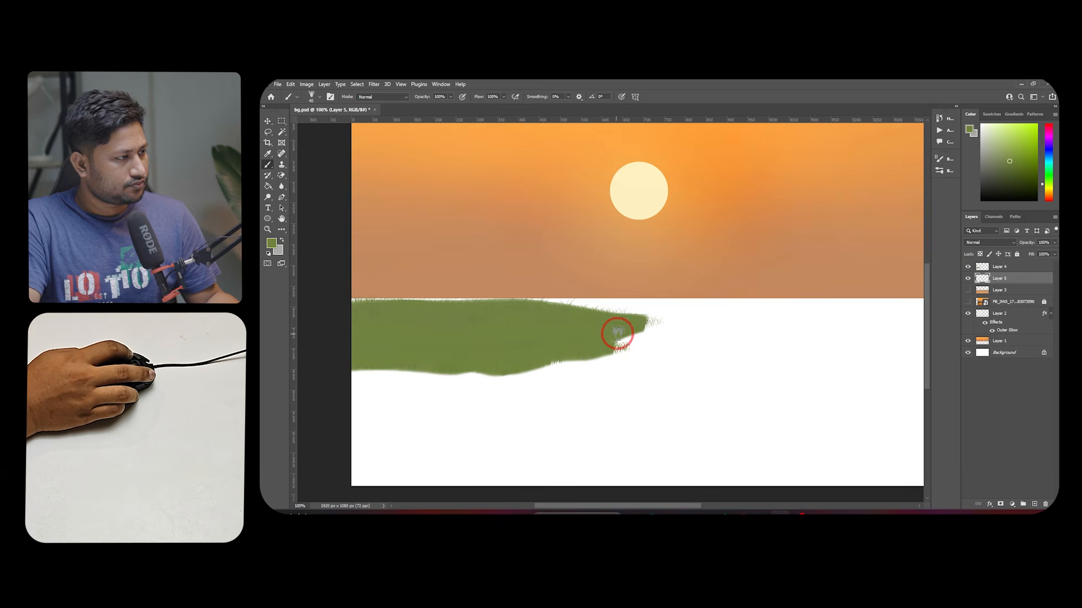
{"action": "key", "text": "ctrl+z"}
{"action": "mouse_move", "coordinate": [616, 346]}
{"action": "left_mouse_down"}
{"action": "mouse_move", "coordinate": [490, 374]}
{"action": "mouse_move", "coordinate": [516, 349]}
{"action": "left_mouse_up"}
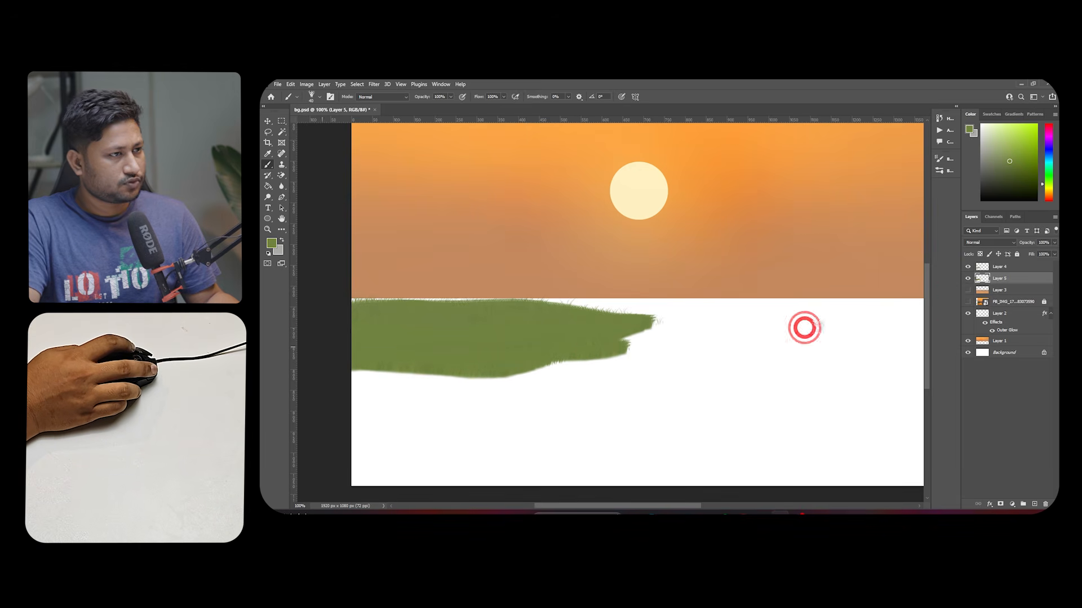
Show the water layer and check how the painted bank sits against the water and sky without the reference photo
{"action": "left_click", "coordinate": [969, 291]}
{"action": "left_click", "coordinate": [966, 291]}
{"action": "left_click", "coordinate": [968, 292]}
{"action": "left_click", "coordinate": [969, 302]}
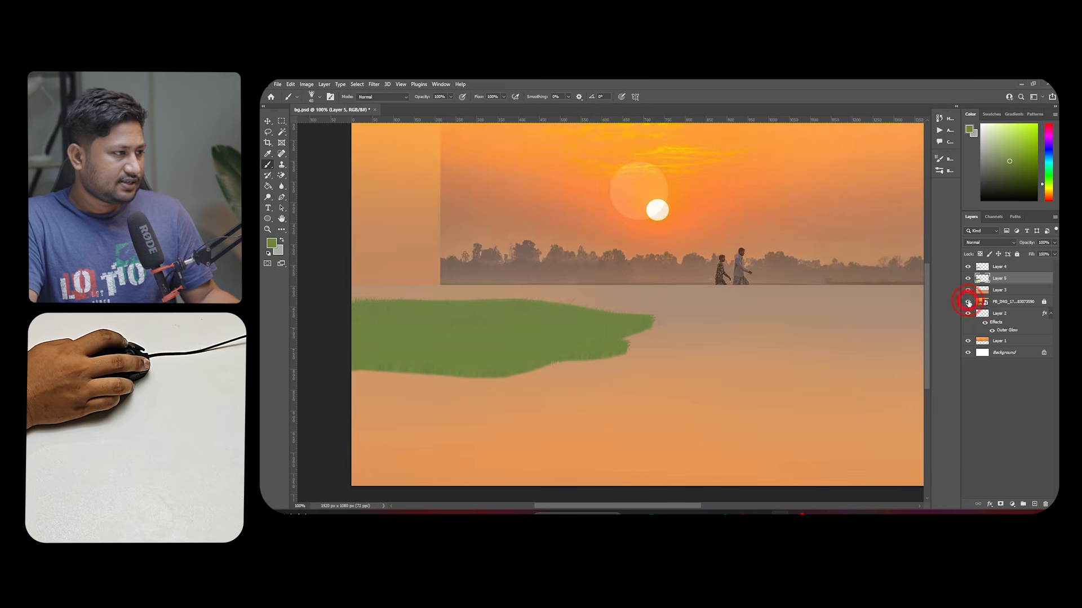
{"action": "left_click_drag", "start_coordinate": [821, 319], "coordinate": [670, 314]}
{"action": "left_click", "coordinate": [968, 306]}
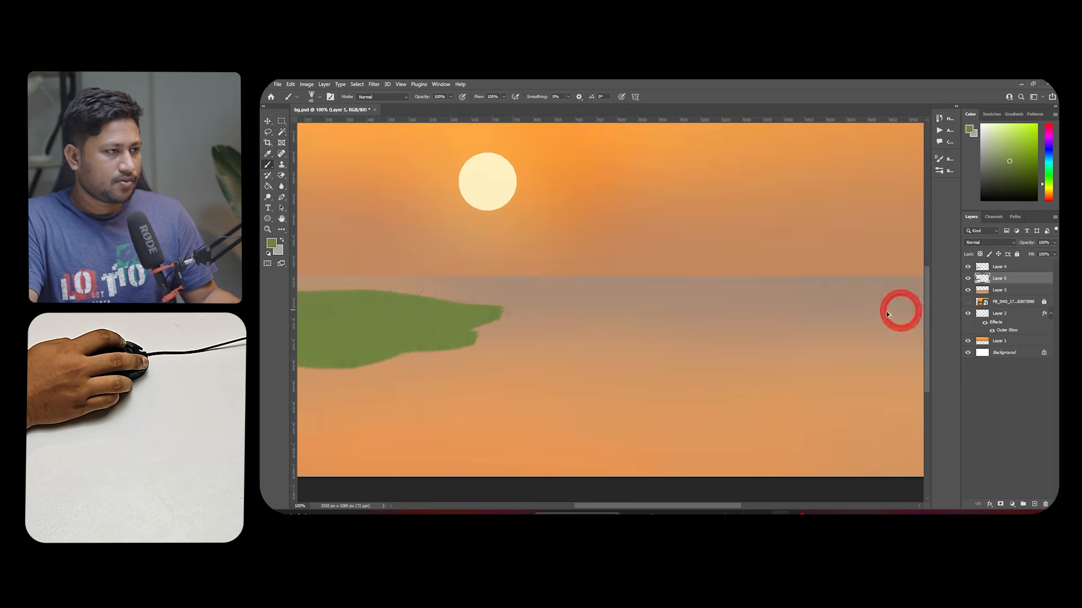
{"action": "left_click", "coordinate": [845, 331], "text": "ctrl+alt"}
{"action": "left_click_drag", "start_coordinate": [845, 331], "coordinate": [648, 316]}
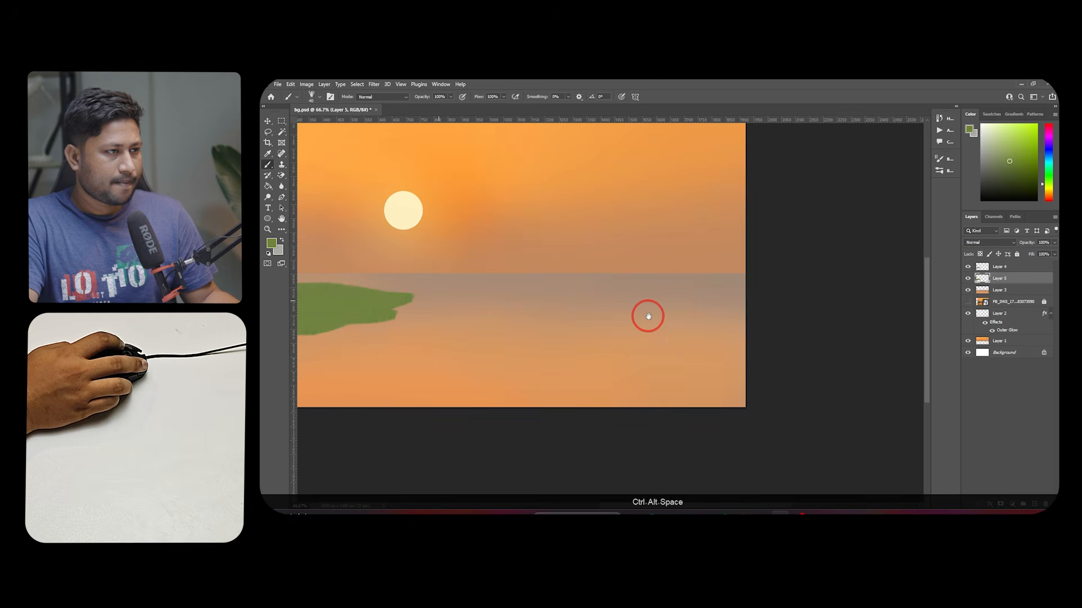
Show the reference photo instead of the water layer and paint the right bank green out to the canvas's right edge
{"action": "left_click", "coordinate": [969, 303]}
{"action": "left_click", "coordinate": [969, 290]}
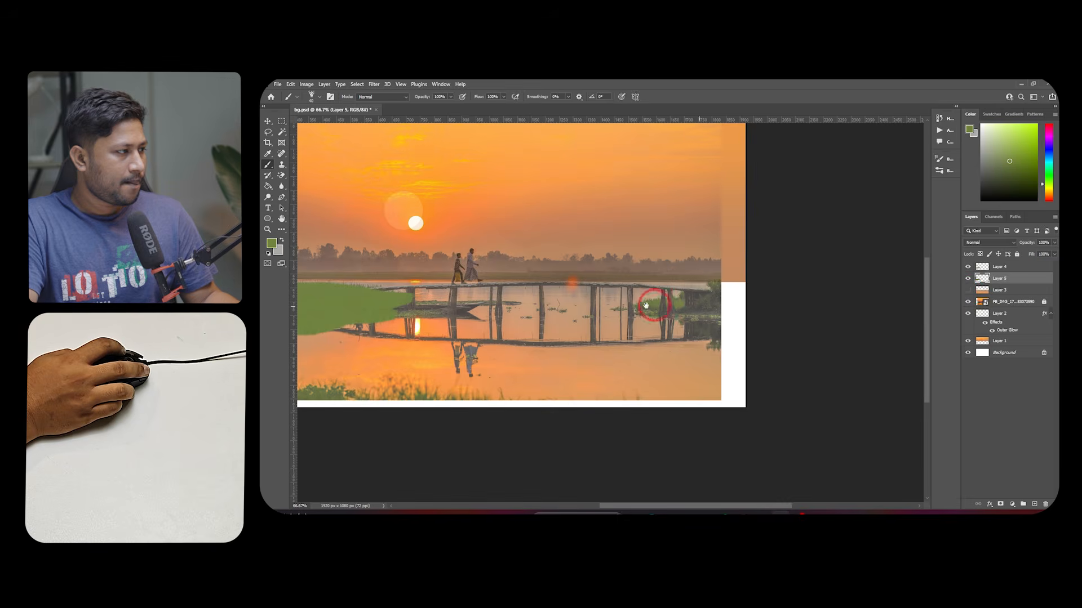
{"action": "left_click_drag", "start_coordinate": [586, 298], "coordinate": [636, 298]}
{"action": "left_click", "coordinate": [778, 293], "text": "ctrl"}
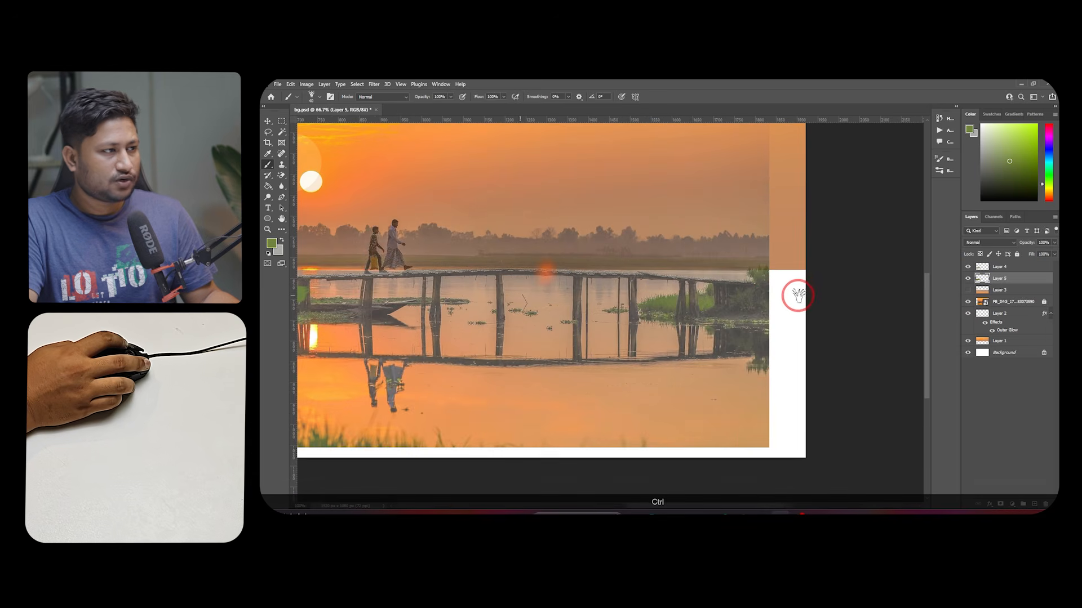
{"action": "mouse_move", "coordinate": [807, 286]}
{"action": "left_mouse_down"}
{"action": "mouse_move", "coordinate": [759, 285]}
{"action": "mouse_move", "coordinate": [799, 282]}
{"action": "mouse_move", "coordinate": [783, 287]}
{"action": "mouse_move", "coordinate": [810, 298]}
{"action": "mouse_move", "coordinate": [650, 302]}
{"action": "mouse_move", "coordinate": [786, 324]}
{"action": "mouse_move", "coordinate": [711, 318]}
{"action": "mouse_move", "coordinate": [834, 311]}
{"action": "left_mouse_up"}
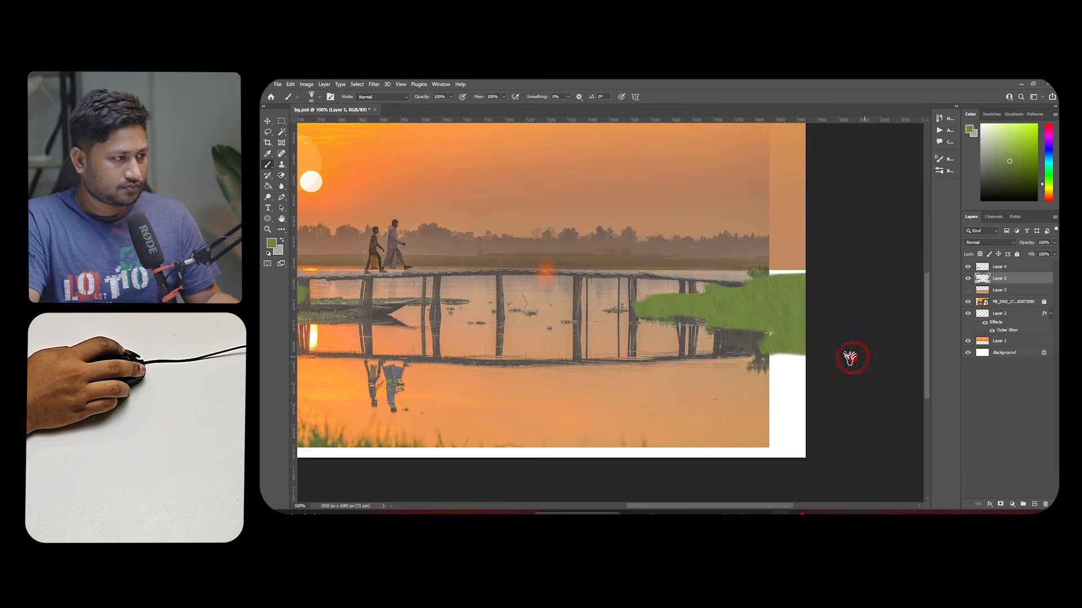
{"action": "key", "text": "ctrl+z"}
{"action": "key", "text": "ctrl+z"}
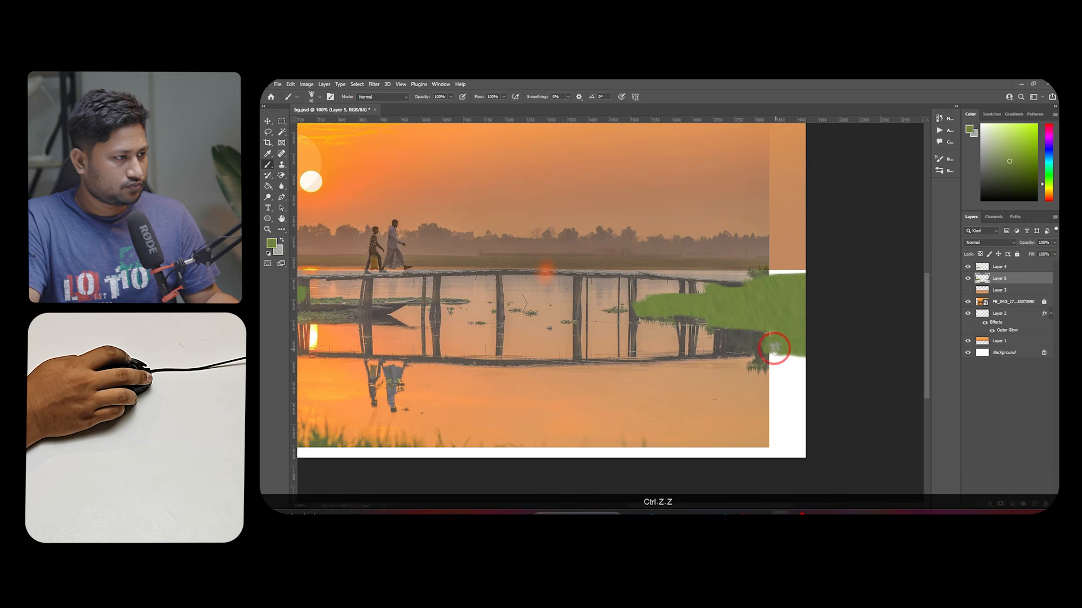
Paint a green foreground grass strip along the canvas's lower edge with the grass brush at 100 px
{"action": "left_click", "coordinate": [769, 359], "text": "ctrl"}
{"action": "left_click", "coordinate": [766, 362], "text": "ctrl+alt"}
{"action": "left_click", "coordinate": [765, 362], "text": "ctrl+alt"}
{"action": "left_click", "coordinate": [766, 362], "text": "ctrl+alt"}
{"action": "left_click_drag", "start_coordinate": [647, 348], "coordinate": [669, 373]}
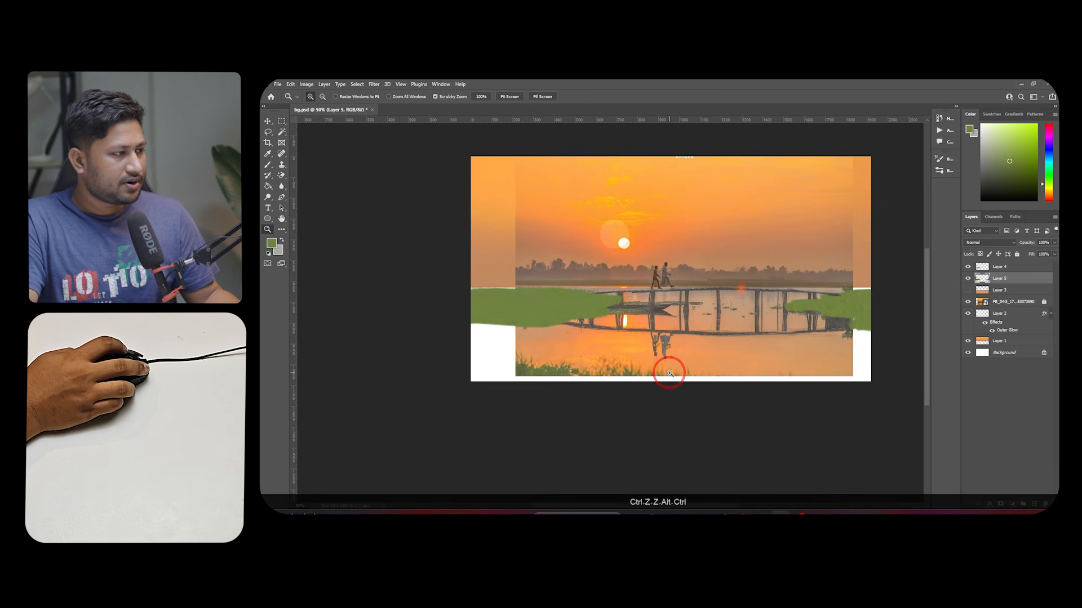
{"action": "left_click", "coordinate": [268, 165]}
{"action": "left_click", "coordinate": [703, 397], "text": "ctrl"}
{"action": "mouse_move", "coordinate": [738, 404]}
{"action": "left_mouse_down"}
{"action": "mouse_move", "coordinate": [404, 391]}
{"action": "mouse_move", "coordinate": [507, 398]}
{"action": "left_mouse_up"}
{"action": "mouse_move", "coordinate": [838, 400]}
{"action": "left_mouse_down"}
{"action": "mouse_move", "coordinate": [667, 405]}
{"action": "mouse_move", "coordinate": [470, 390]}
{"action": "mouse_move", "coordinate": [448, 397]}
{"action": "left_mouse_up"}
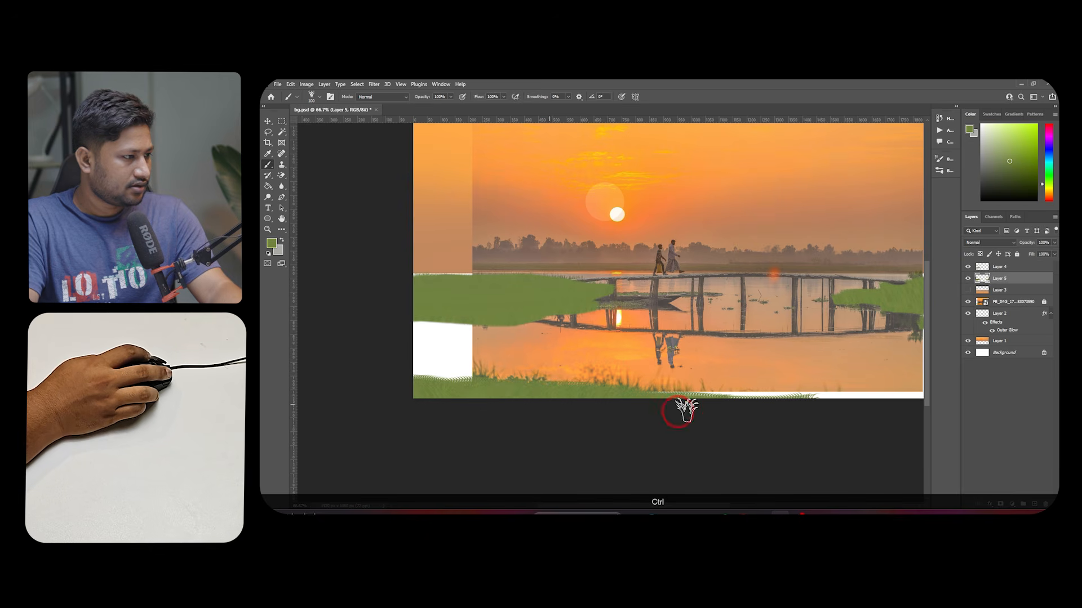
Try the Grass blades brush and neighbouring grass brushes on the foreground strip and undo each test stroke
{"action": "left_click", "coordinate": [566, 365], "text": "ctrl"}
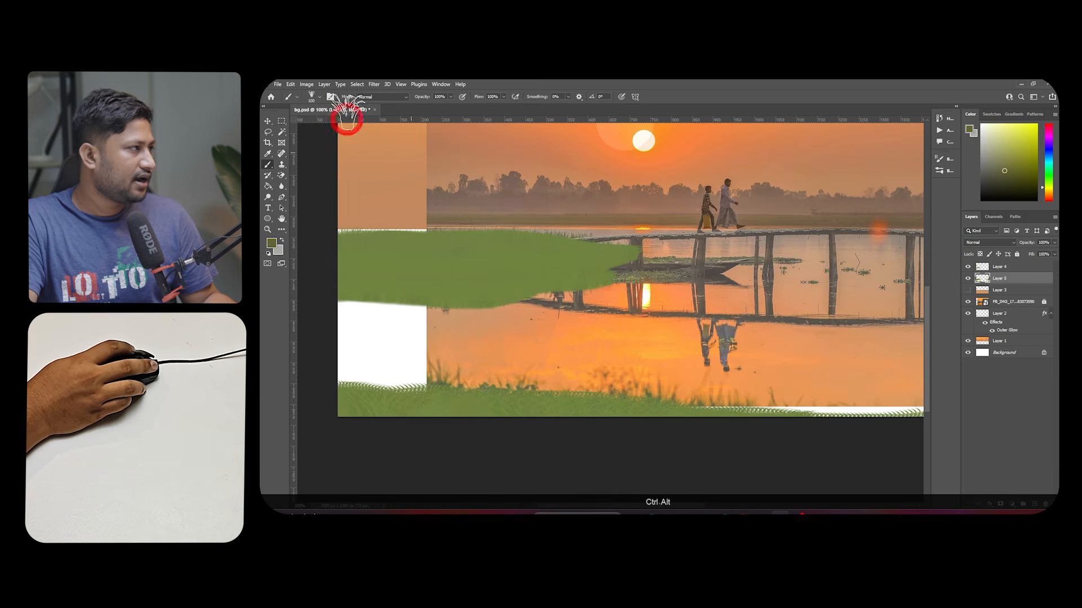
{"action": "left_click", "coordinate": [320, 99]}
{"action": "left_click", "coordinate": [425, 263]}
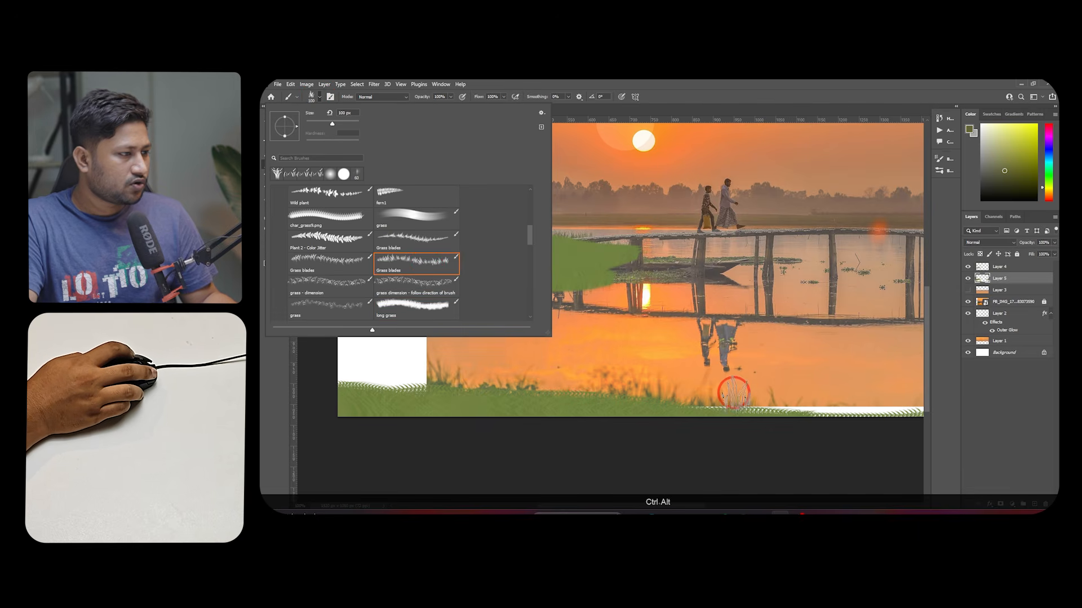
{"action": "left_click_drag", "start_coordinate": [773, 407], "coordinate": [644, 409]}
{"action": "key", "text": "ctrl+z"}
{"action": "left_click", "coordinate": [303, 104]}
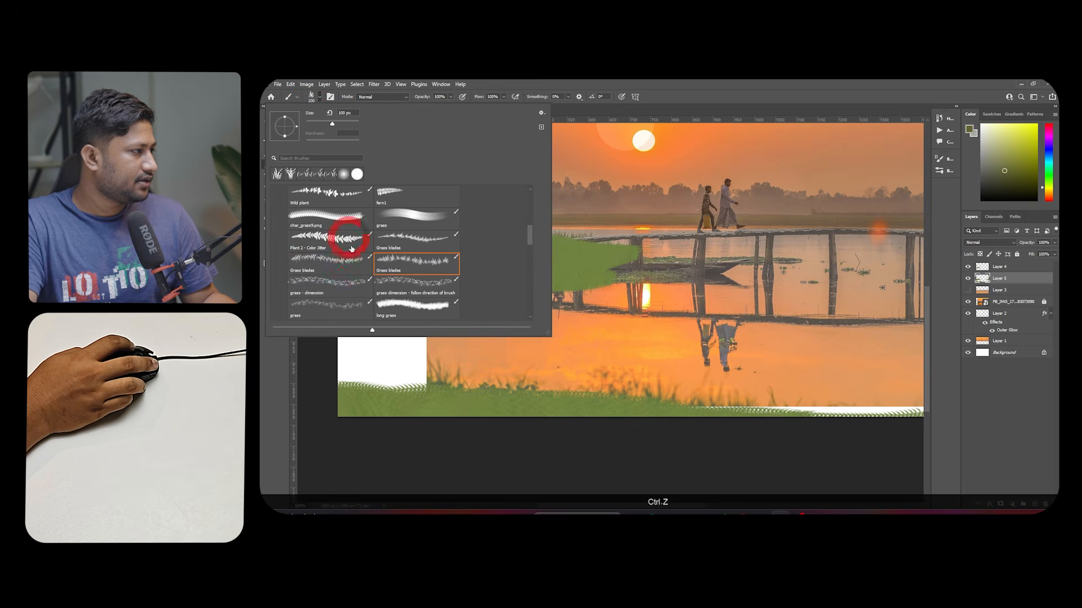
{"action": "left_click_drag", "start_coordinate": [553, 396], "coordinate": [532, 415]}
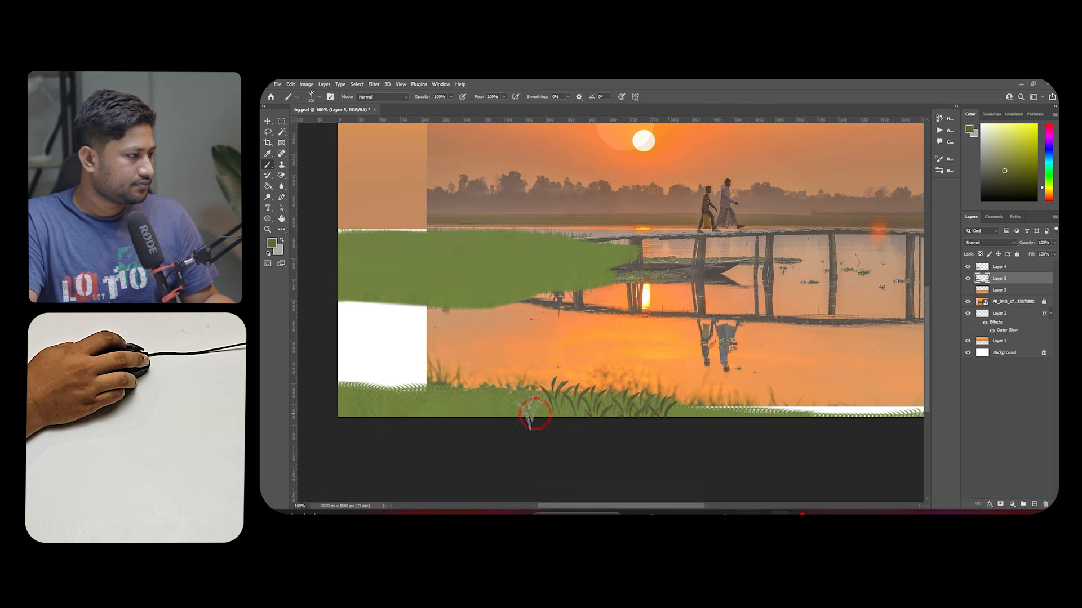
{"action": "key", "text": "ctrl+z"}
{"action": "left_click", "coordinate": [319, 98]}
{"action": "scroll", "coordinate": [419, 290], "scroll_direction": "up", "scroll_amount": 2}
{"action": "left_click", "coordinate": [424, 293]}
{"action": "left_click", "coordinate": [386, 355]}
{"action": "key", "text": "ctrl+z"}
Paint tall thin grass blades along the foreground strip with the grass1 brush, undoing the unwanted stroke
{"action": "left_click", "coordinate": [319, 98]}
{"action": "scroll", "coordinate": [367, 232], "scroll_direction": "up", "scroll_amount": 5}
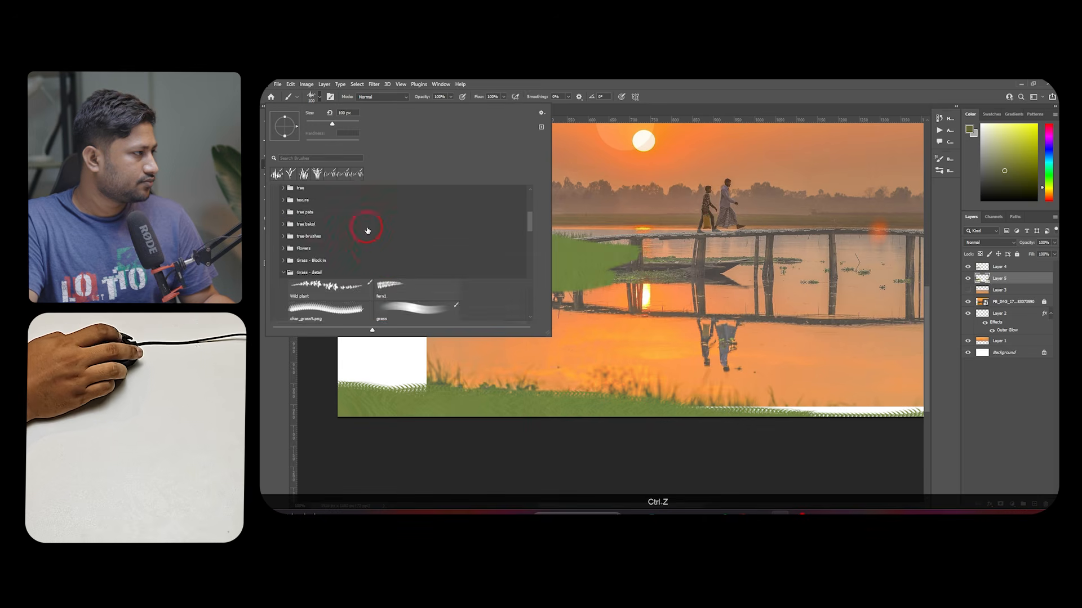
{"action": "scroll", "coordinate": [329, 262], "scroll_direction": "down", "scroll_amount": 2}
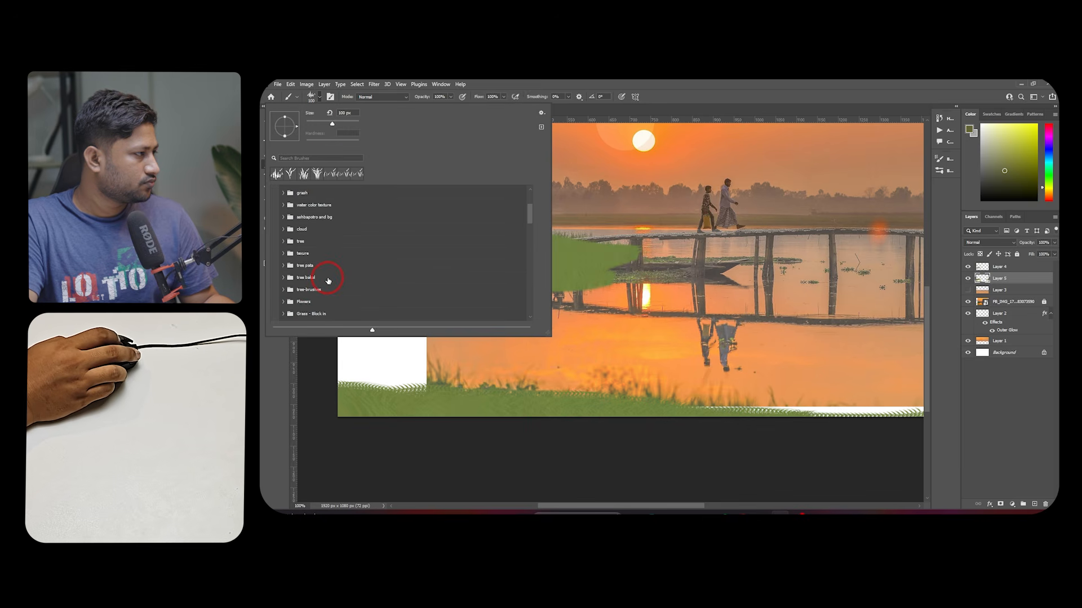
{"action": "scroll", "coordinate": [328, 281], "scroll_direction": "up", "scroll_amount": 2}
{"action": "left_click", "coordinate": [284, 219]}
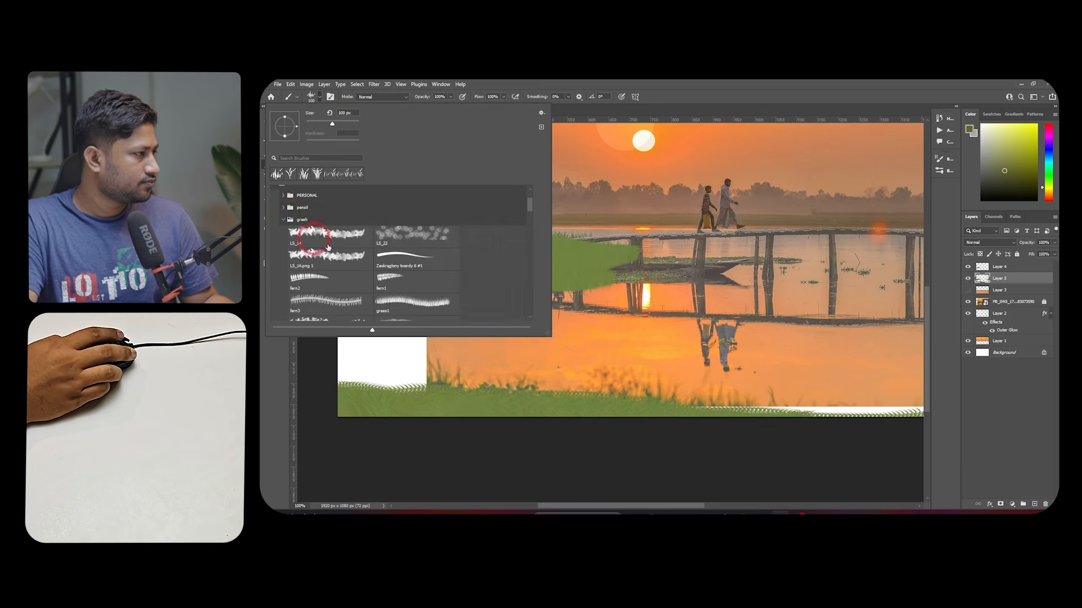
{"action": "scroll", "coordinate": [361, 254], "scroll_direction": "down", "scroll_amount": 2}
{"action": "left_click", "coordinate": [417, 278]}
{"action": "mouse_move", "coordinate": [445, 400]}
{"action": "left_mouse_down"}
{"action": "mouse_move", "coordinate": [632, 418]}
{"action": "mouse_move", "coordinate": [783, 407]}
{"action": "mouse_move", "coordinate": [614, 417]}
{"action": "mouse_move", "coordinate": [334, 395]}
{"action": "mouse_move", "coordinate": [432, 385]}
{"action": "left_mouse_up"}
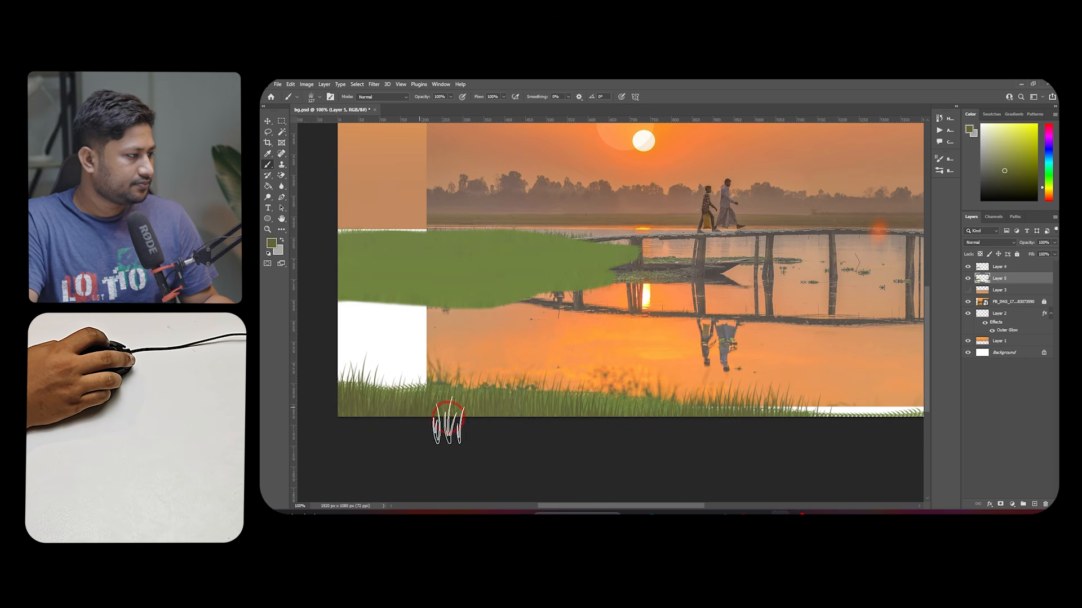
{"action": "scroll", "coordinate": [592, 415], "scroll_direction": "down", "scroll_amount": 1}
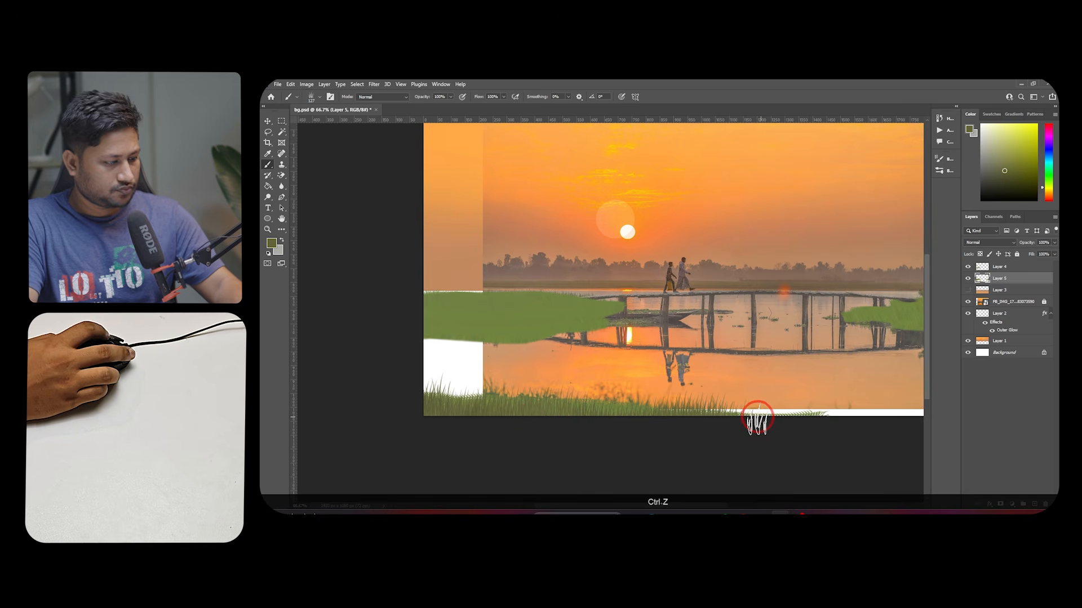
{"action": "key", "text": "ctrl+z"}
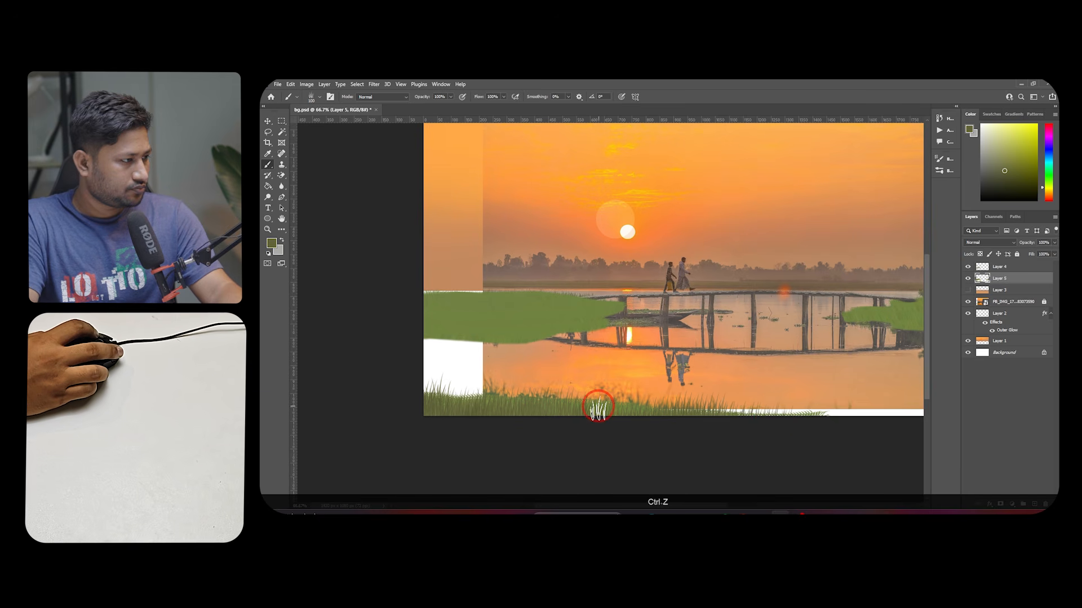
Change the foreground colour to a more saturated olive green for the foreground grass and plants
{"action": "left_click", "coordinate": [272, 243]}
{"action": "left_click_drag", "start_coordinate": [614, 246], "coordinate": [636, 247]}
{"action": "left_click", "coordinate": [738, 175]}
{"action": "scroll", "coordinate": [536, 406], "scroll_direction": "up", "scroll_amount": 1}
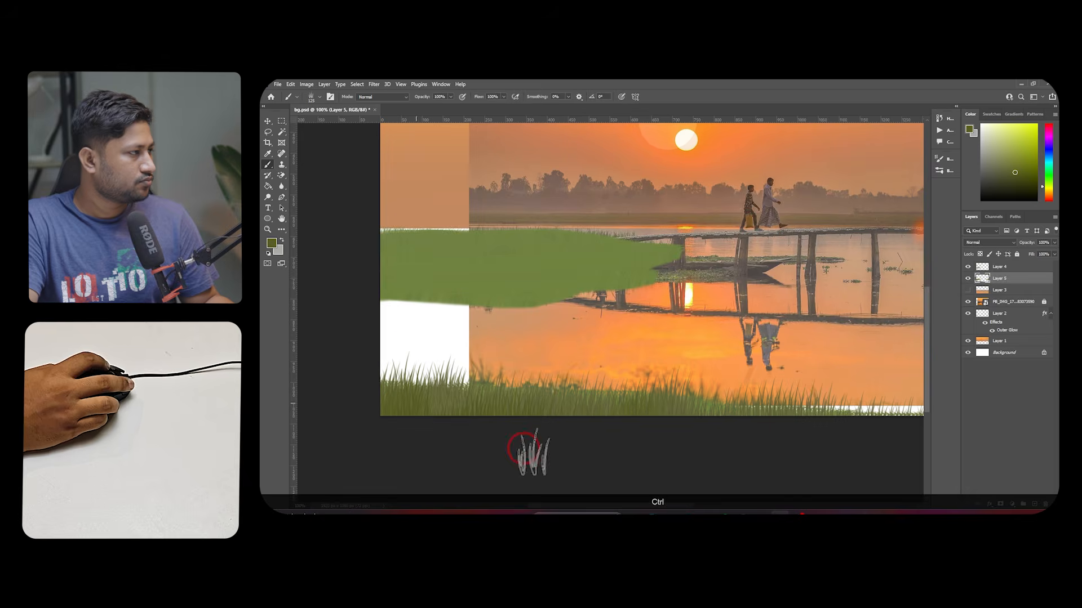
Scatter small leafy plants along the foreground grass with the plant1 brush reduced to 125 px
{"action": "left_click", "coordinate": [326, 100]}
{"action": "scroll", "coordinate": [351, 259], "scroll_direction": "down", "scroll_amount": 3}
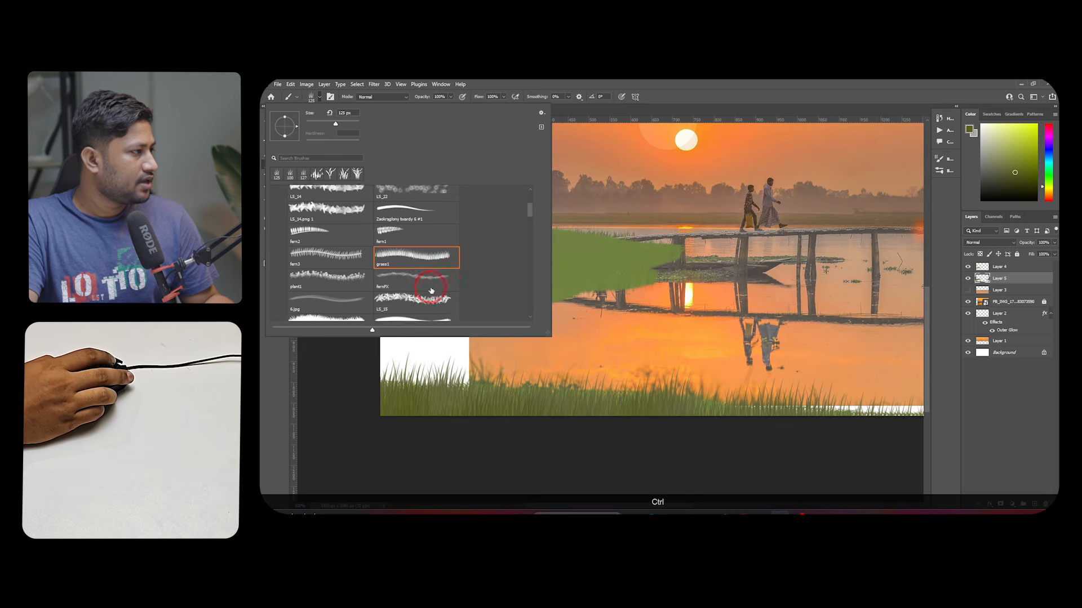
{"action": "left_click", "coordinate": [351, 251]}
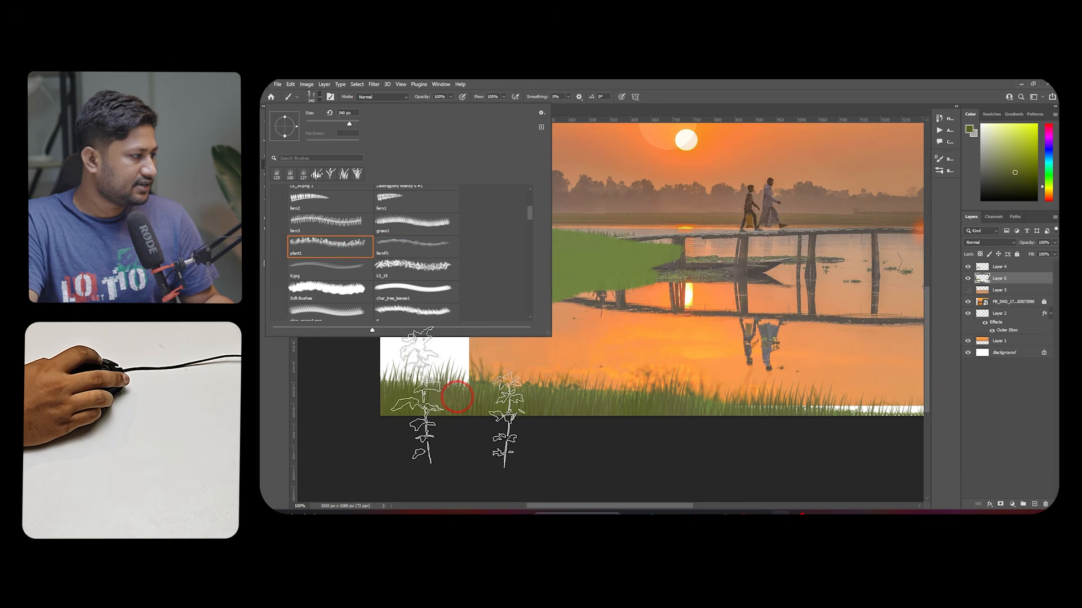
{"action": "left_click", "coordinate": [452, 397]}
{"action": "key", "text": "ctrl+z"}
{"action": "key", "text": "bracketleft"}
{"action": "key", "text": "bracketleft"}
{"action": "key", "text": "bracketleft"}
{"action": "key", "text": "bracketleft"}
{"action": "key", "text": "bracketleft"}
{"action": "key", "text": "bracketleft"}
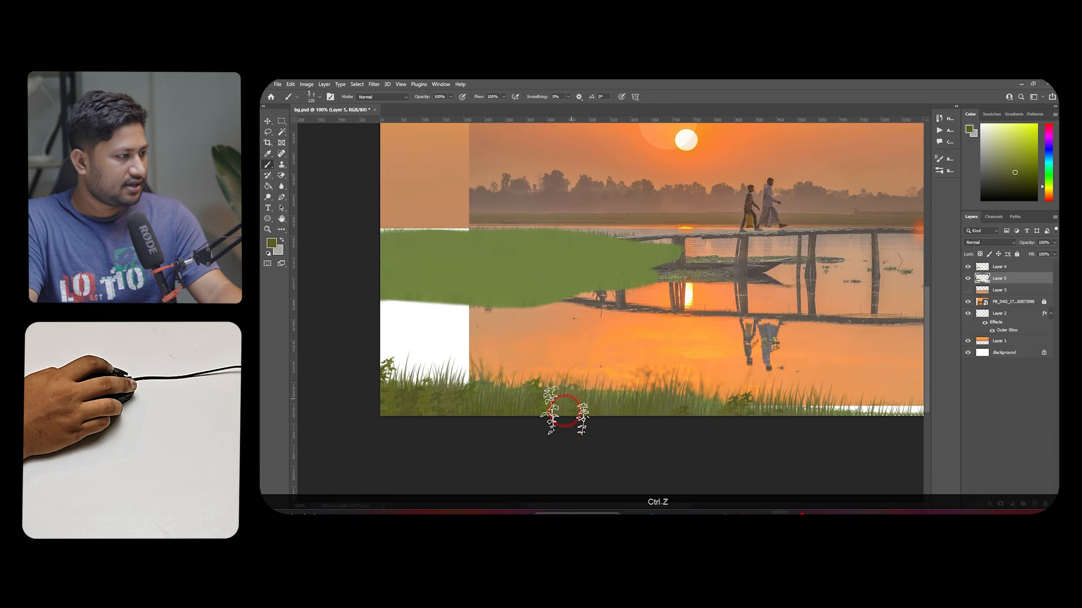
{"action": "left_click_drag", "start_coordinate": [750, 431], "coordinate": [690, 438]}
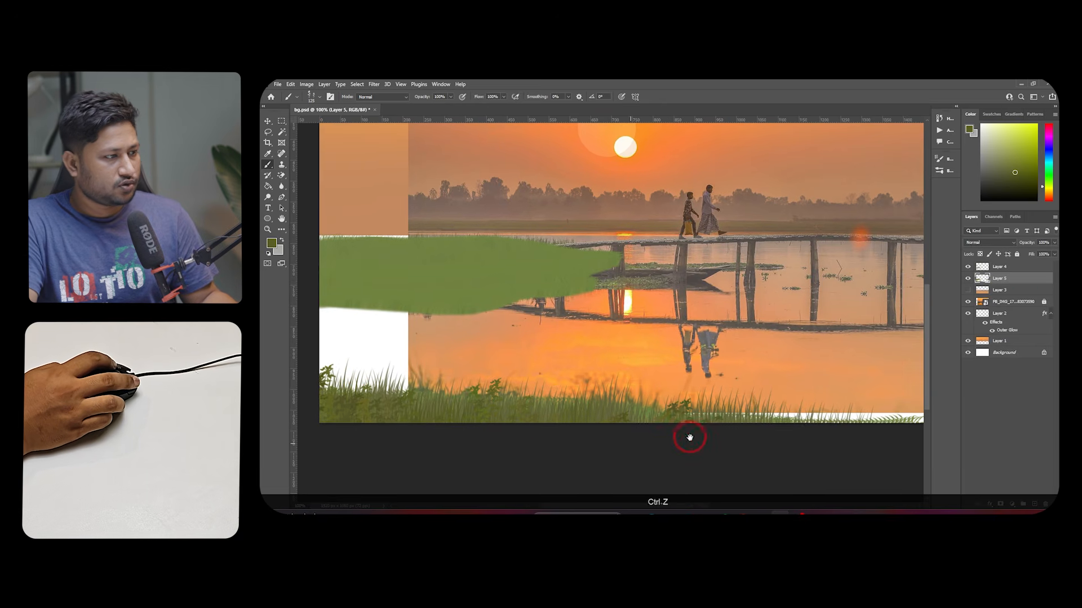
Hide the reference photo and show the water layer together with the painted banks and foreground grass
{"action": "left_click", "coordinate": [964, 302]}
{"action": "left_click", "coordinate": [965, 288]}
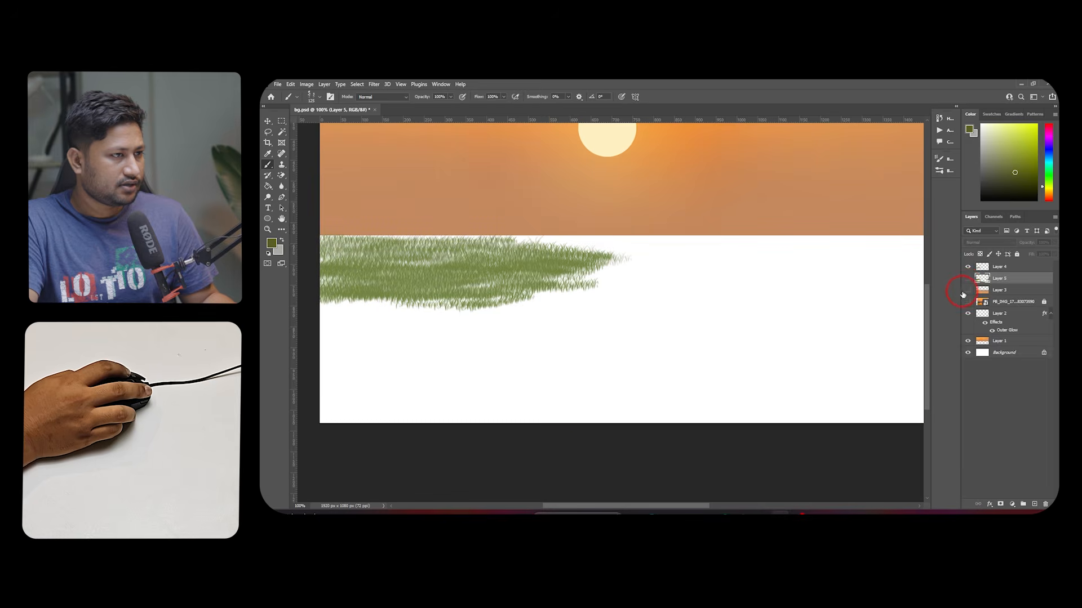
{"action": "left_click", "coordinate": [967, 290]}
{"action": "left_click", "coordinate": [967, 278]}
{"action": "scroll", "coordinate": [659, 357], "scroll_direction": "down", "scroll_amount": 1}
{"action": "key", "text": "alt+space"}
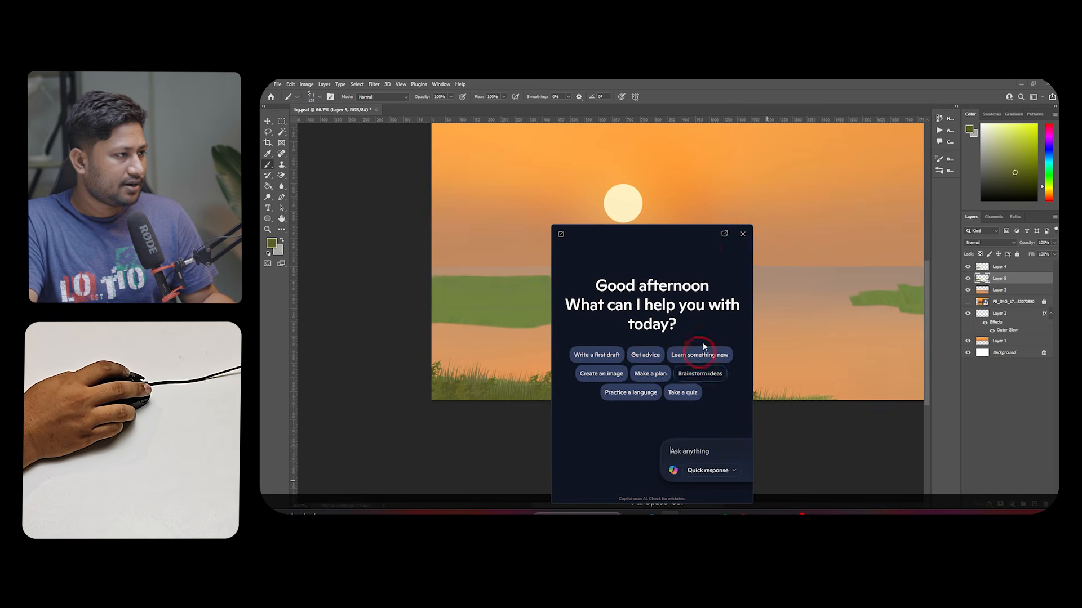
{"action": "left_click", "coordinate": [743, 234]}
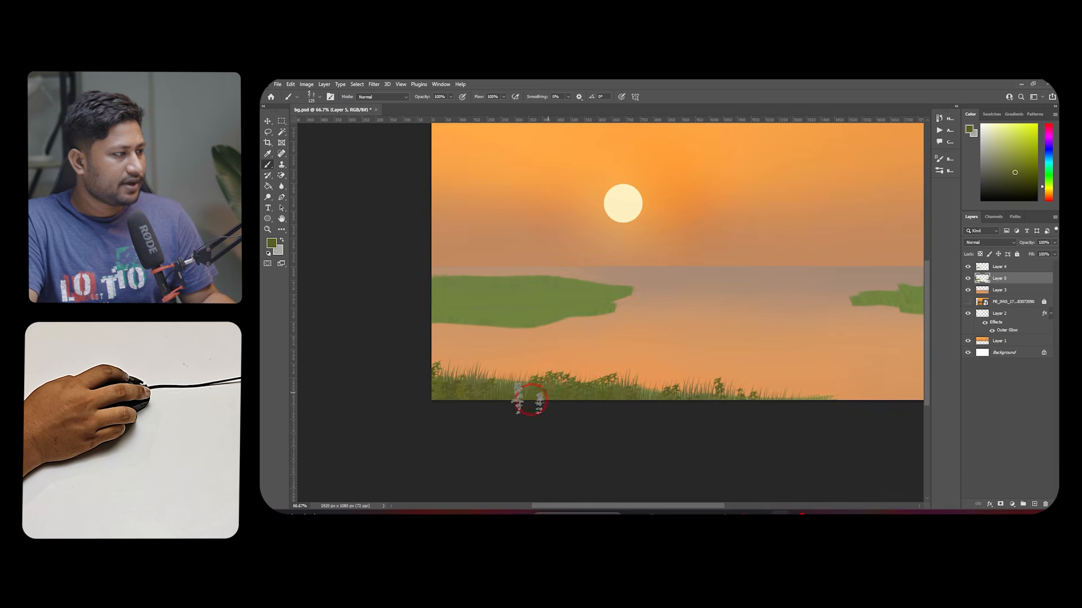
Add more leafy plants along the foreground strip, using a green sampled from the painting
{"action": "left_click_drag", "start_coordinate": [626, 405], "coordinate": [522, 411]}
{"action": "left_click", "coordinate": [402, 407], "text": "alt"}
{"action": "left_click_drag", "start_coordinate": [724, 407], "coordinate": [685, 413]}
{"action": "left_click", "coordinate": [709, 369], "text": "ctrl+alt"}
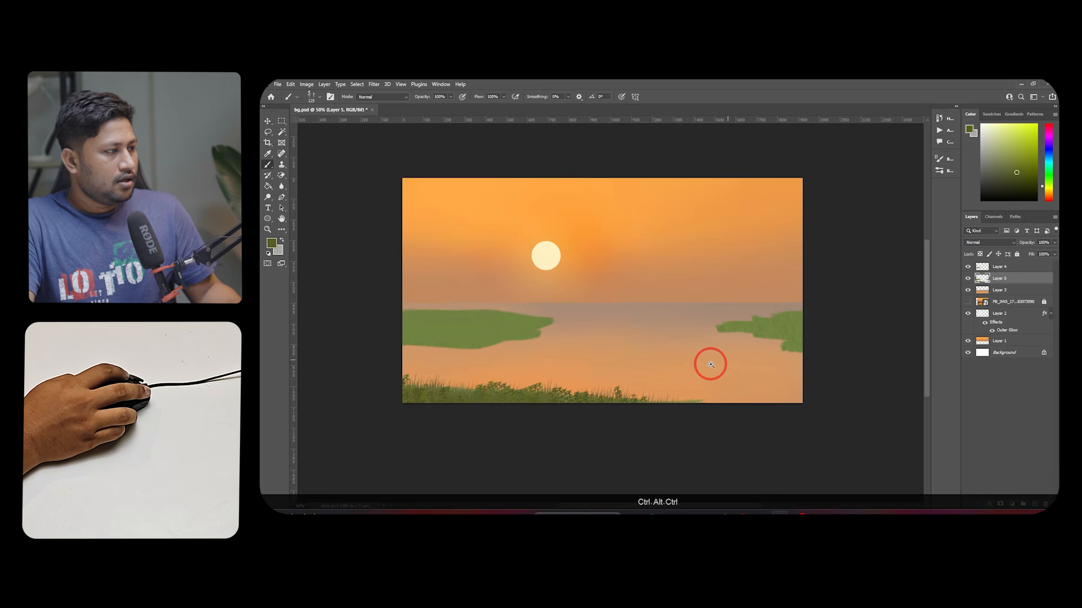
{"action": "left_click", "coordinate": [710, 364], "text": "ctrl"}
{"action": "left_click_drag", "start_coordinate": [718, 365], "coordinate": [747, 363]}
Show the reference photo and sample the muted brown of its distant tree line as the brush colour
{"action": "left_click", "coordinate": [968, 302]}
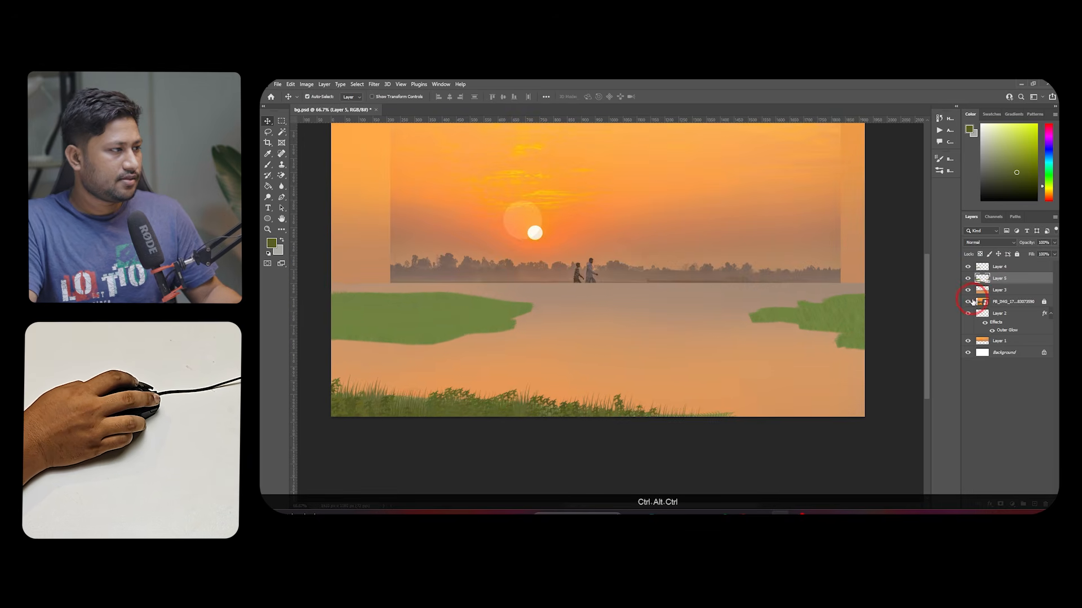
{"action": "left_click_drag", "start_coordinate": [809, 326], "coordinate": [842, 330]}
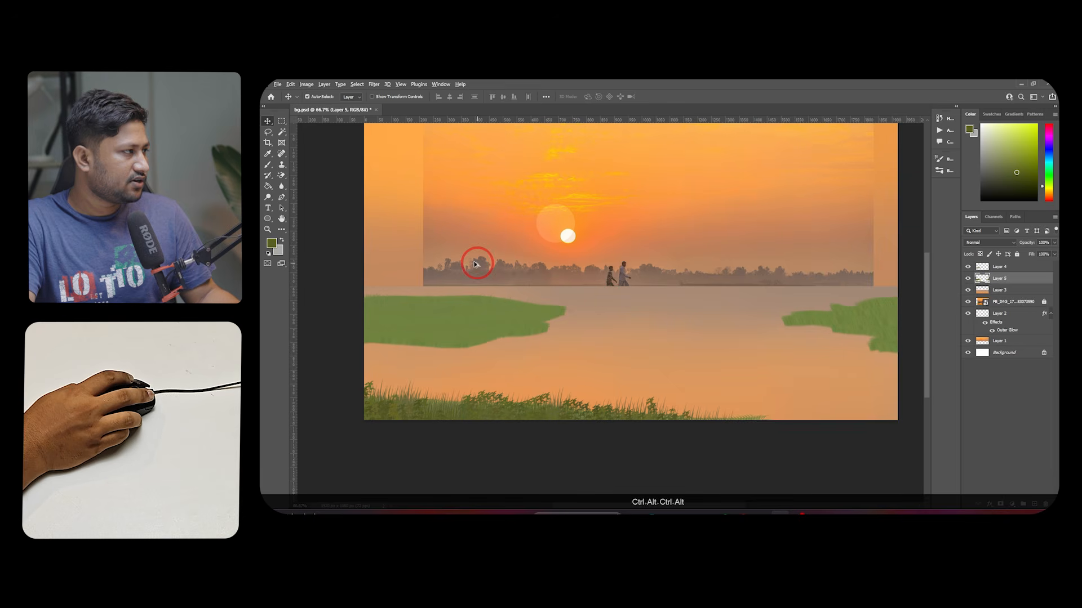
{"action": "left_click", "coordinate": [267, 165]}
{"action": "left_click", "coordinate": [475, 258], "text": "alt"}
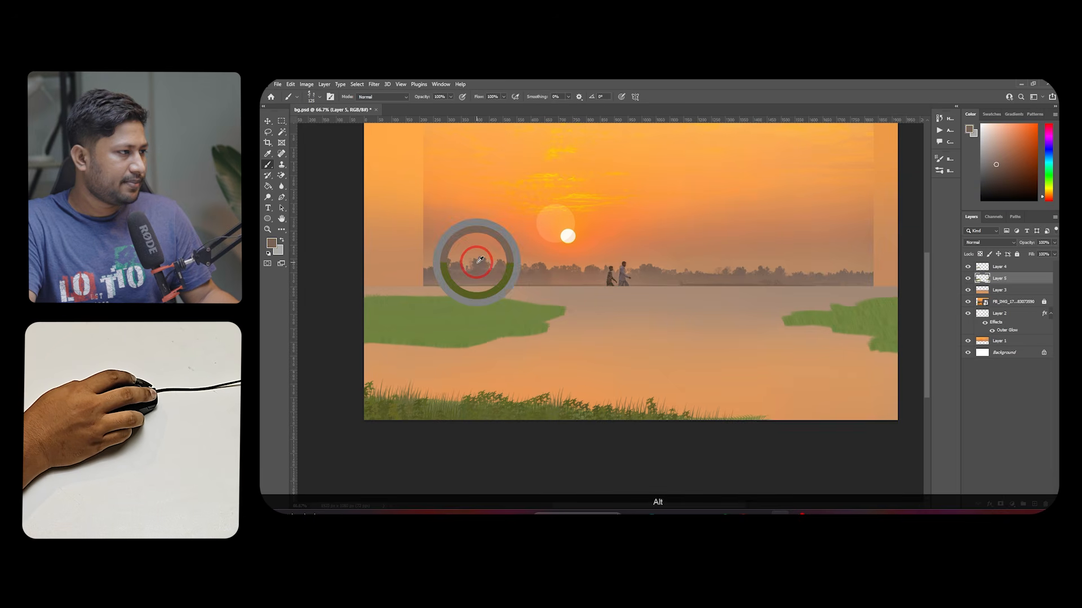
Hide the reference photo, keep the water layer visible and add a new layer directly above it
{"action": "left_click_drag", "start_coordinate": [974, 294], "coordinate": [968, 310]}
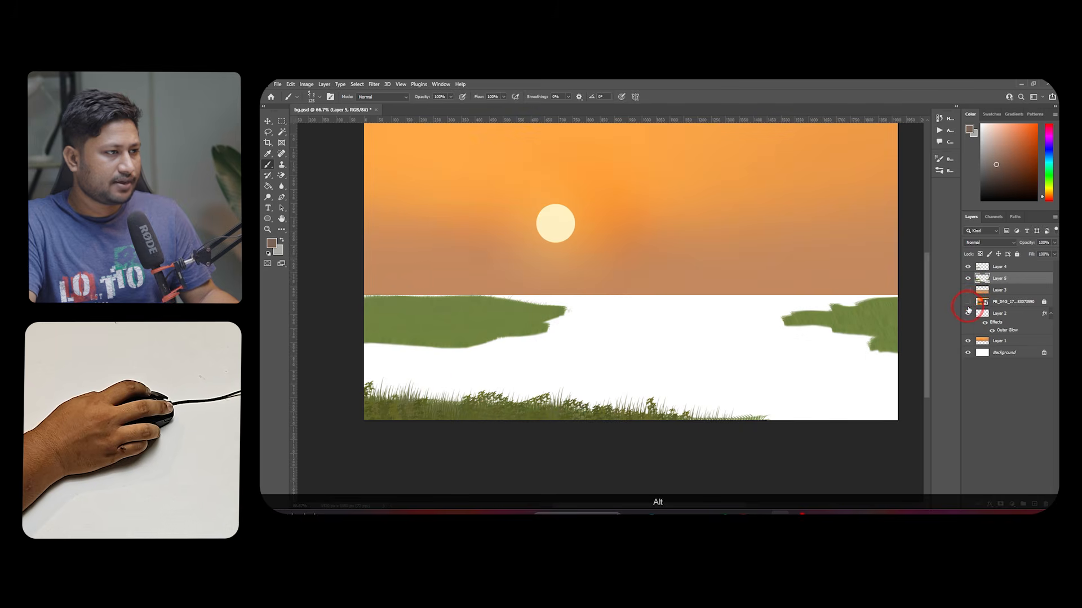
{"action": "left_click", "coordinate": [968, 303]}
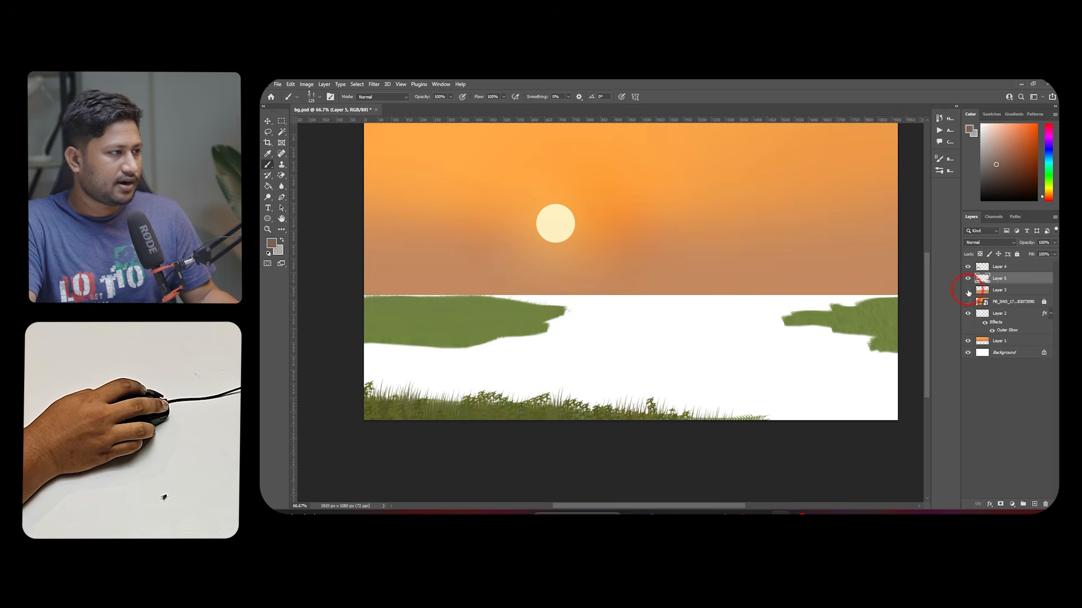
{"action": "left_click", "coordinate": [968, 291]}
{"action": "left_click", "coordinate": [997, 289]}
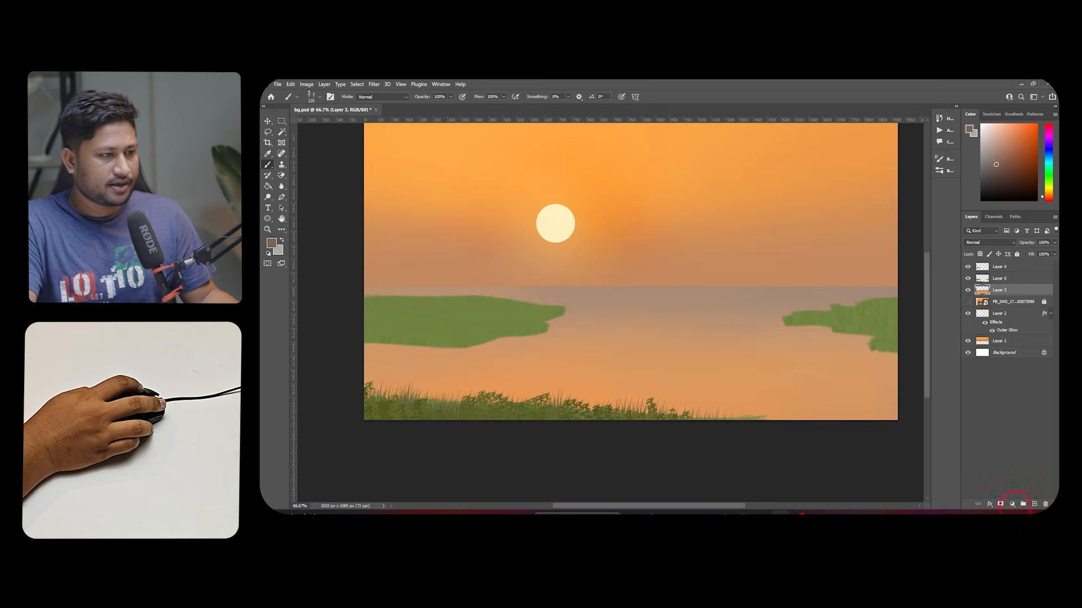
{"action": "left_click", "coordinate": [1035, 505]}
Try a stroke of the tree crowns 1 brush at the horizon beneath the sun and undo it
{"action": "left_click", "coordinate": [320, 97]}
{"action": "left_click_drag", "start_coordinate": [522, 214], "coordinate": [530, 200]}
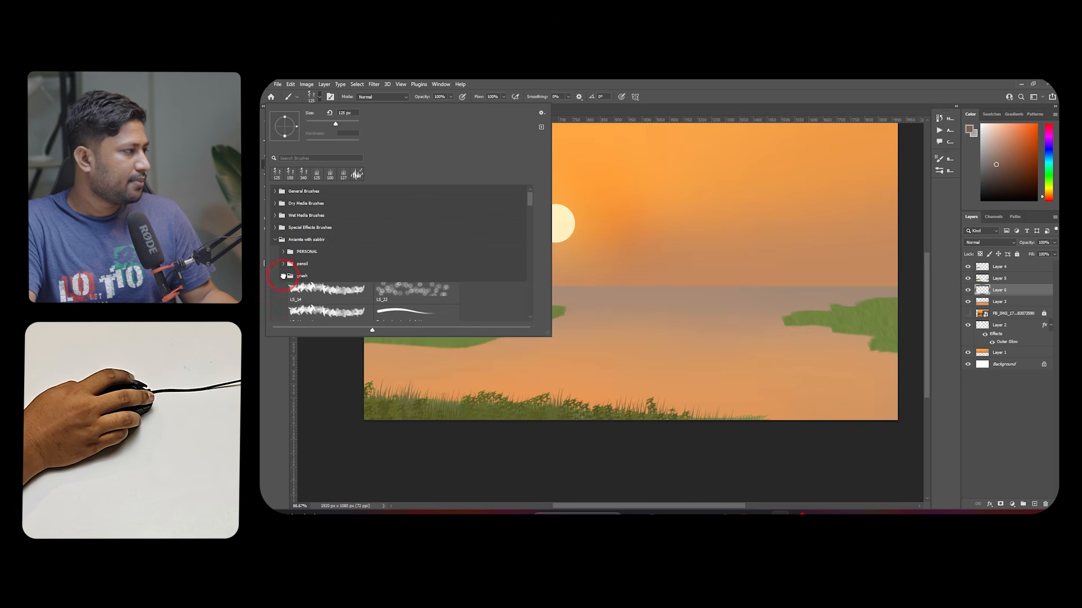
{"action": "left_click", "coordinate": [302, 272]}
{"action": "scroll", "coordinate": [300, 274], "scroll_direction": "down", "scroll_amount": 3}
{"action": "left_click", "coordinate": [287, 250]}
{"action": "scroll", "coordinate": [382, 281], "scroll_direction": "down", "scroll_amount": 5}
{"action": "scroll", "coordinate": [408, 282], "scroll_direction": "down", "scroll_amount": 1}
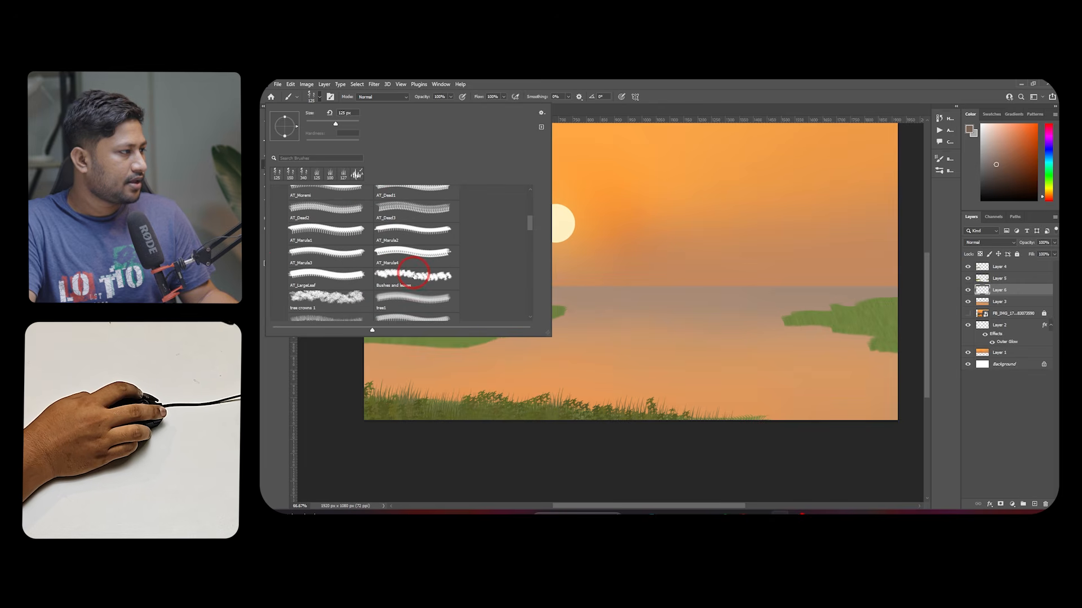
{"action": "left_click", "coordinate": [350, 295]}
{"action": "mouse_move", "coordinate": [631, 282]}
{"action": "left_mouse_down"}
{"action": "mouse_move", "coordinate": [558, 276]}
{"action": "mouse_move", "coordinate": [575, 280]}
{"action": "left_mouse_up"}
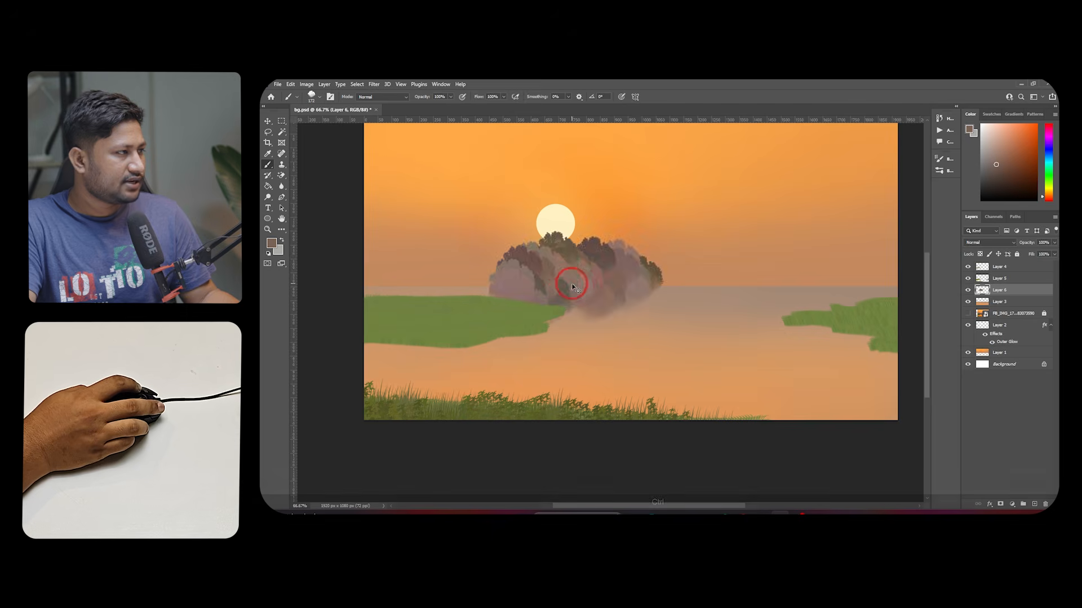
{"action": "key", "text": "ctrl+z"}
Choose the Bushes and leaves brush, test it at 700 px across the horizon and undo the stroke
{"action": "left_click", "coordinate": [311, 100]}
{"action": "left_click", "coordinate": [399, 276]}
{"action": "scroll", "coordinate": [422, 270], "scroll_direction": "down", "scroll_amount": 4}
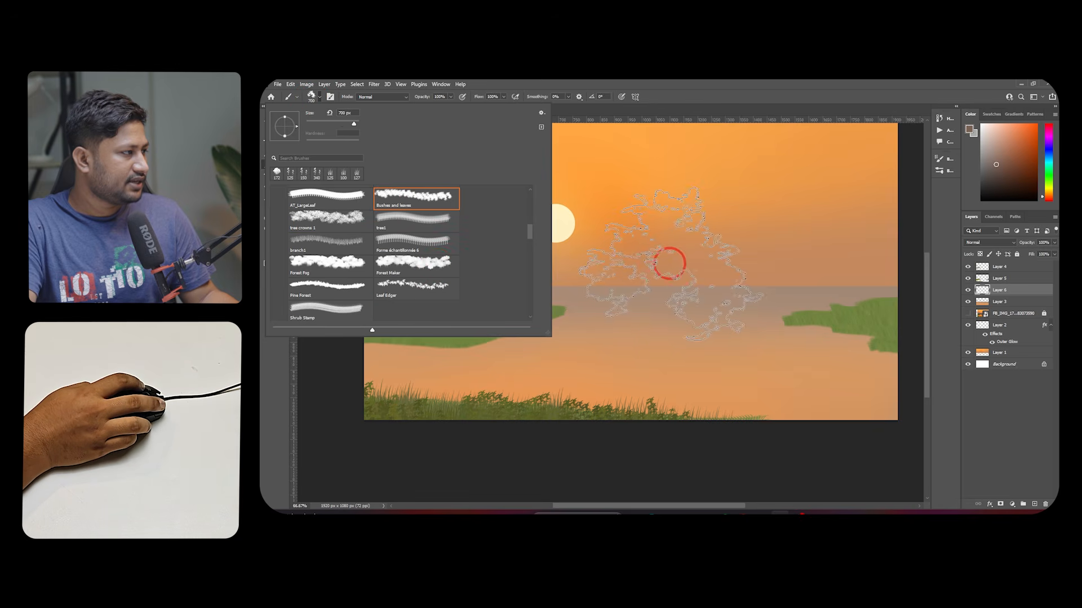
{"action": "left_click_drag", "start_coordinate": [668, 263], "coordinate": [497, 264]}
{"action": "key", "text": "ctrl+z"}
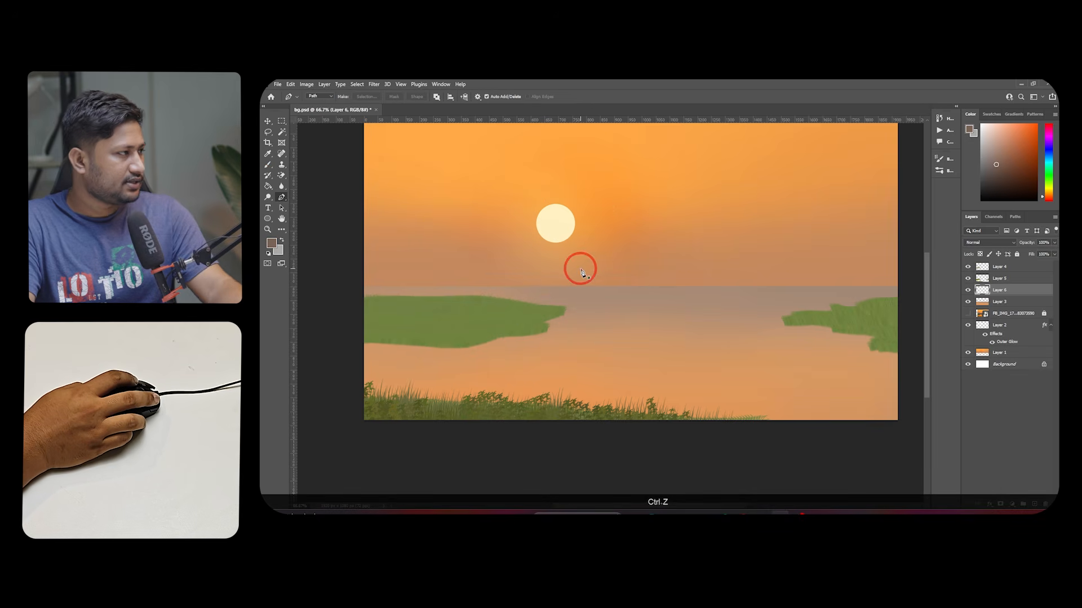
Paint a brown tree line of uneven height along the whole horizon with the much smaller Bushes and leaves brush
{"action": "key", "text": "bracketleft"}
{"action": "key", "text": "bracketleft"}
{"action": "key", "text": "bracketleft"}
{"action": "key", "text": "bracketleft"}
{"action": "key", "text": "bracketleft"}
{"action": "key", "text": "bracketleft"}
{"action": "key", "text": "bracketleft"}
{"action": "key", "text": "bracketleft"}
{"action": "key", "text": "bracketleft"}
{"action": "key", "text": "bracketleft"}
{"action": "key", "text": "bracketleft"}
{"action": "key", "text": "bracketleft"}
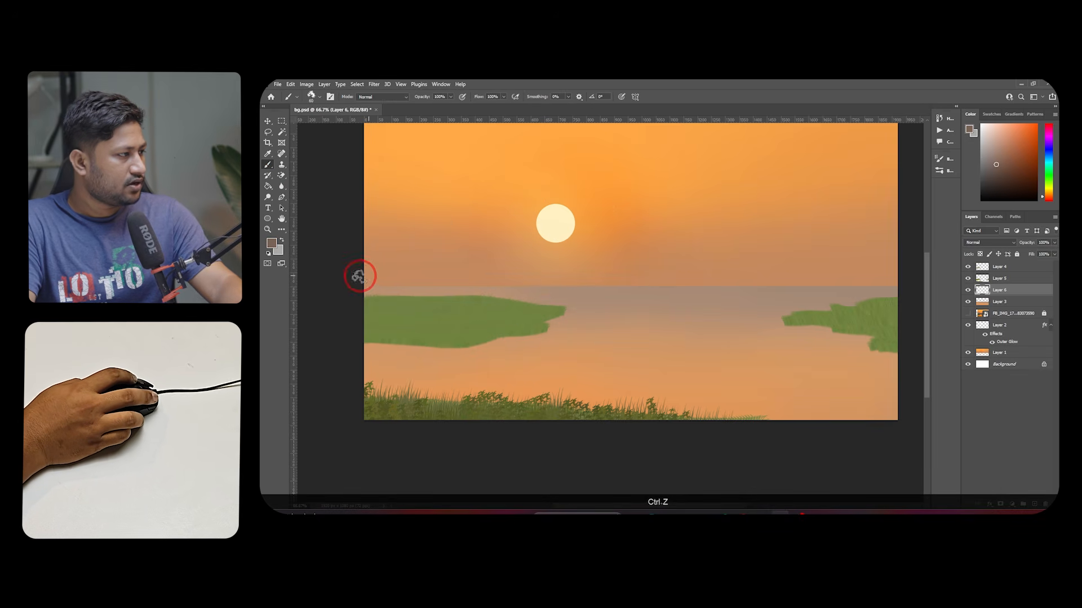
{"action": "mouse_move", "coordinate": [357, 276]}
{"action": "left_mouse_down"}
{"action": "mouse_move", "coordinate": [847, 268]}
{"action": "mouse_move", "coordinate": [896, 278]}
{"action": "mouse_move", "coordinate": [893, 266]}
{"action": "mouse_move", "coordinate": [816, 276]}
{"action": "mouse_move", "coordinate": [727, 268]}
{"action": "mouse_move", "coordinate": [768, 261]}
{"action": "mouse_move", "coordinate": [748, 281]}
{"action": "left_mouse_up"}
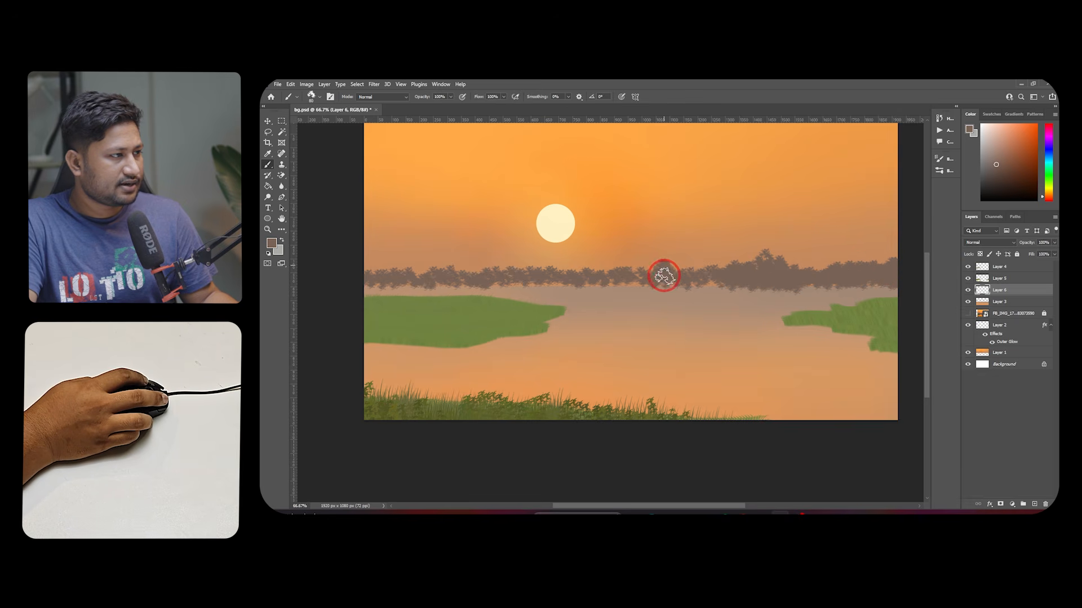
{"action": "left_click_drag", "start_coordinate": [664, 275], "coordinate": [612, 266]}
{"action": "mouse_move", "coordinate": [511, 279]}
{"action": "left_mouse_down"}
{"action": "mouse_move", "coordinate": [570, 275]}
{"action": "mouse_move", "coordinate": [355, 272]}
{"action": "left_mouse_up"}
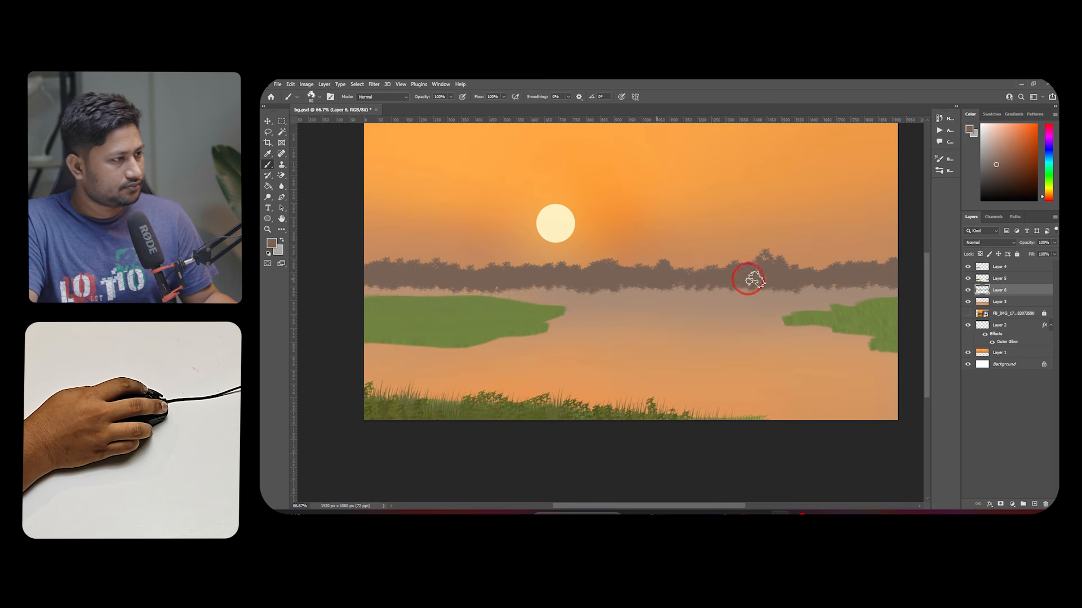
Try to thicken the tree line's lower edge towards the water and undo the last strokes
{"action": "mouse_move", "coordinate": [738, 284]}
{"action": "left_mouse_down"}
{"action": "mouse_move", "coordinate": [897, 280]}
{"action": "mouse_move", "coordinate": [636, 289]}
{"action": "mouse_move", "coordinate": [344, 280]}
{"action": "left_mouse_up"}
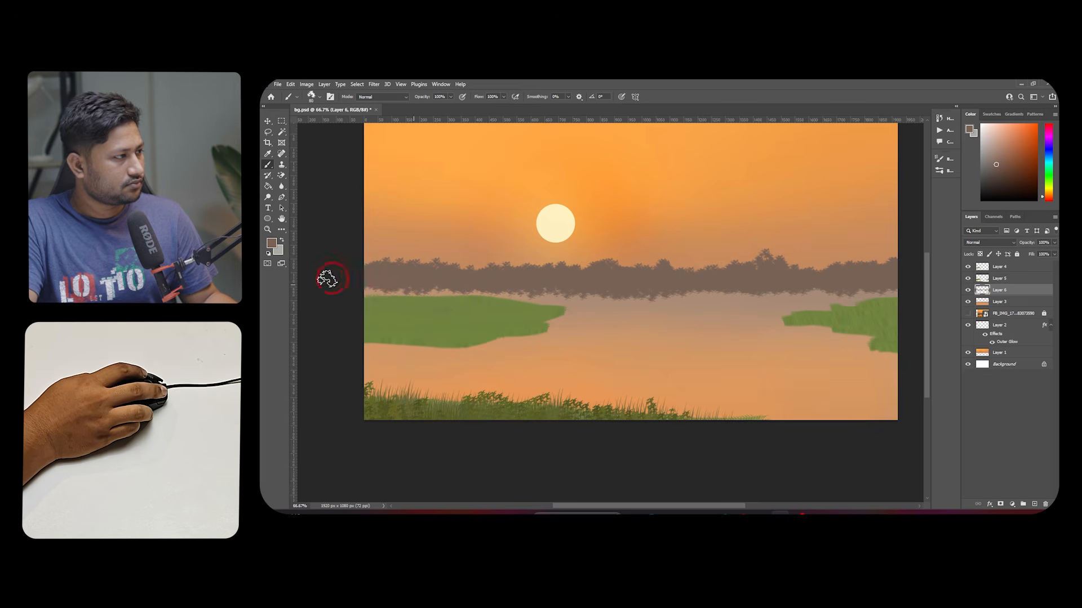
{"action": "key", "text": "ctrl+z"}
{"action": "key", "text": "ctrl+z"}
{"action": "key", "text": "ctrl+z"}
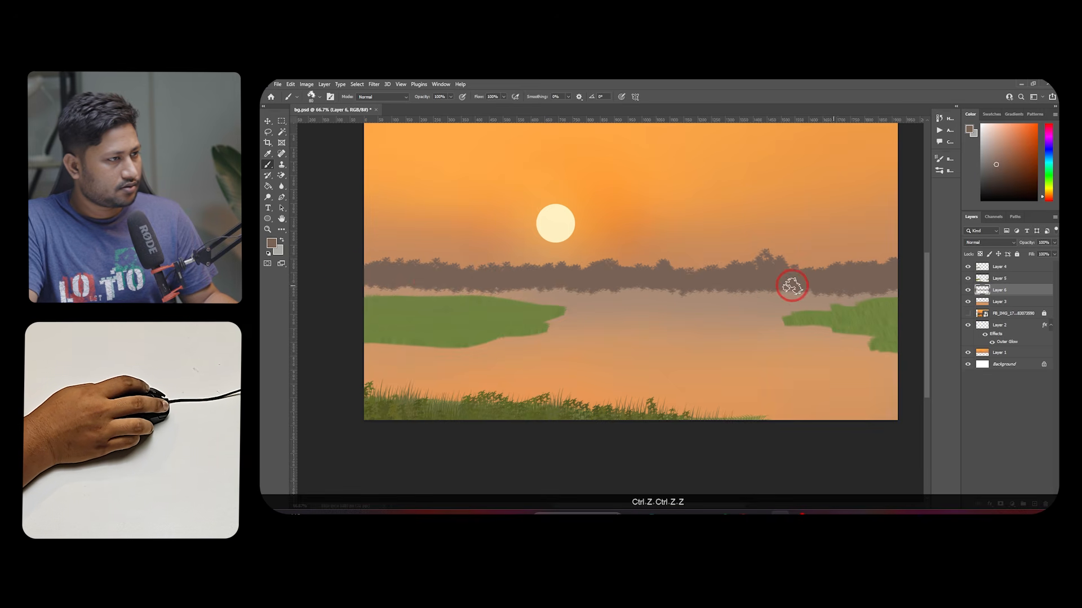
Show the reference photo, hide the painted water and tree-line layers, and sample the brown of the photo's far shore
{"action": "left_click", "coordinate": [967, 314]}
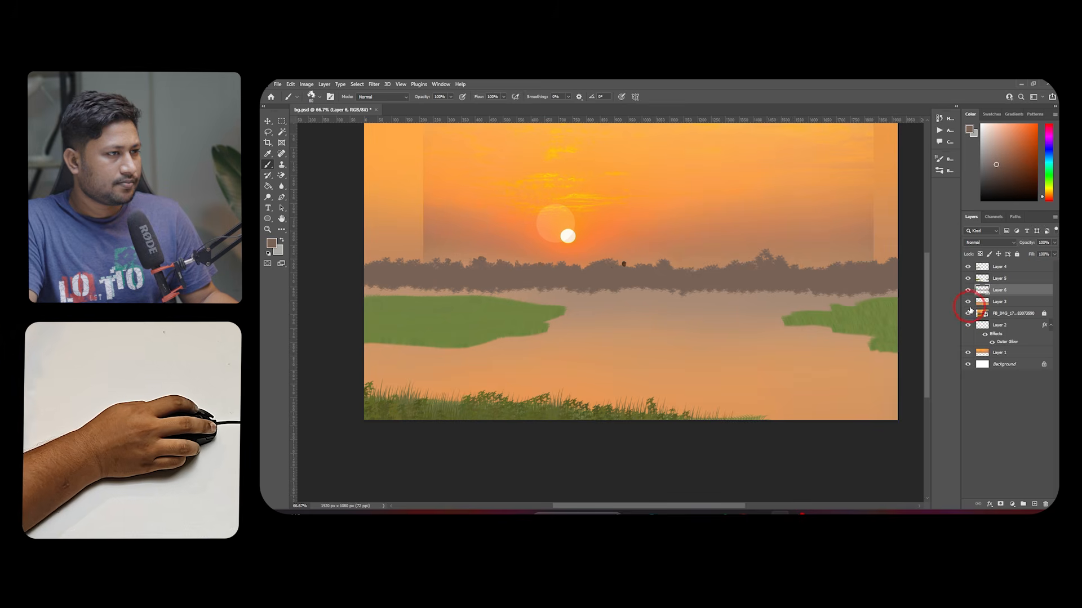
{"action": "left_click", "coordinate": [968, 303]}
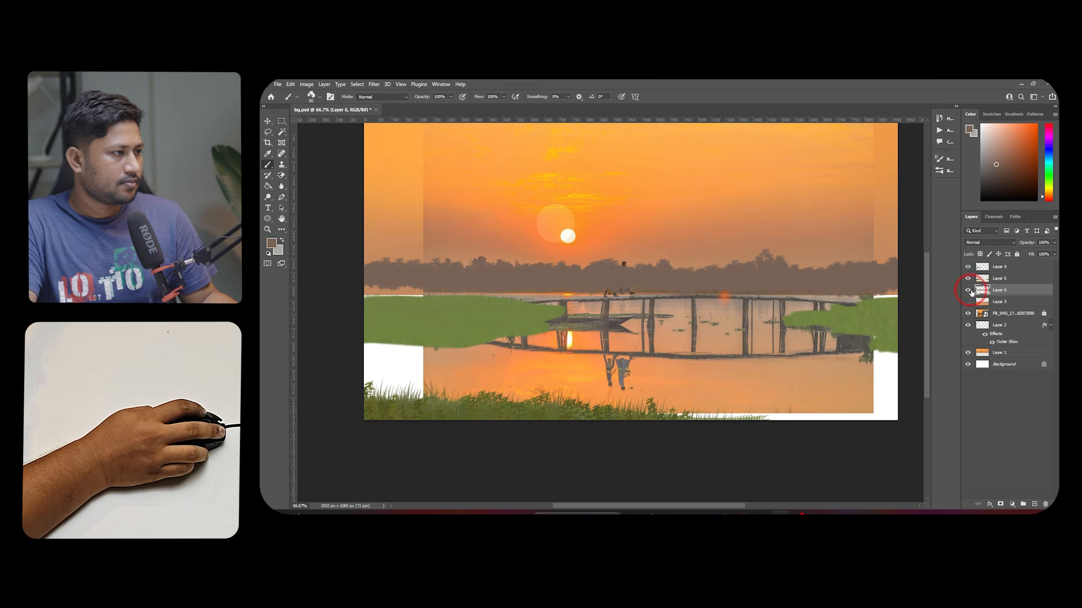
{"action": "left_click", "coordinate": [968, 291]}
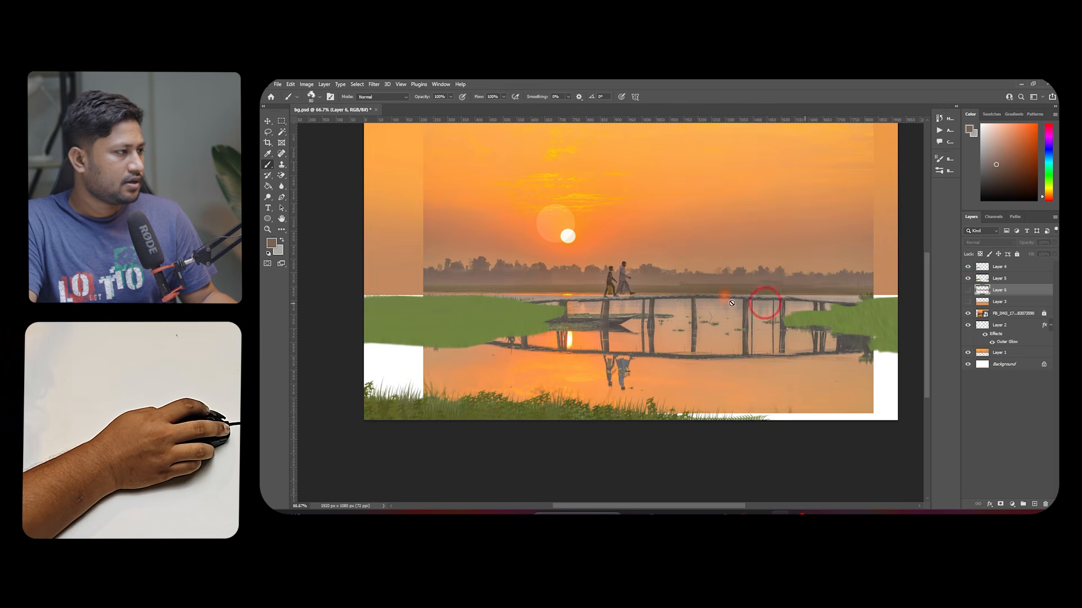
{"action": "left_click", "coordinate": [526, 283], "text": "alt"}
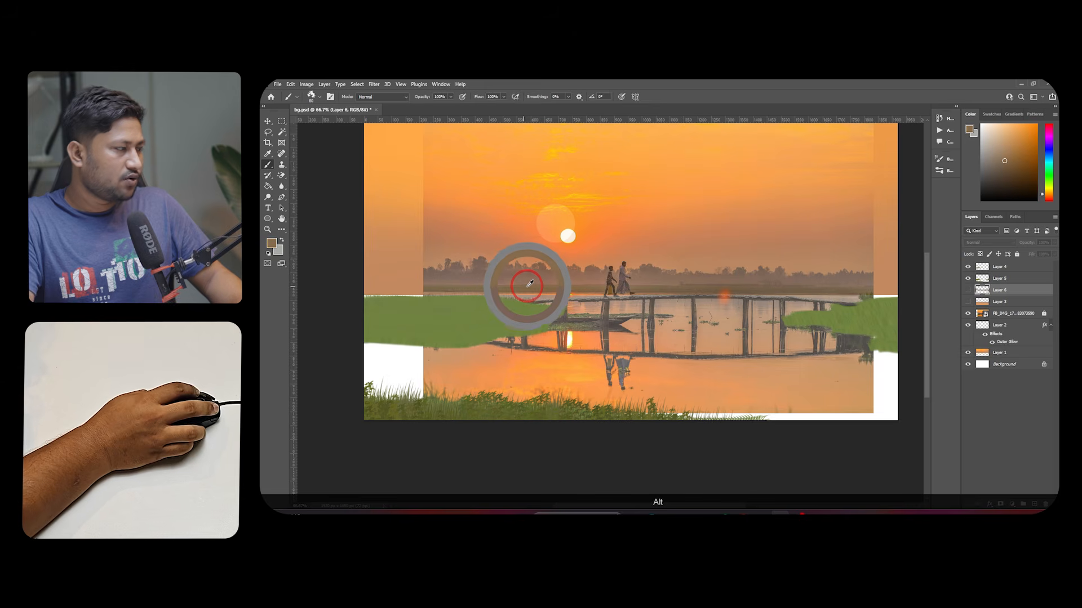
Choose the texture 3 brush from the PERSONAL brush group
{"action": "left_click", "coordinate": [316, 99]}
{"action": "scroll", "coordinate": [400, 216], "scroll_direction": "up", "scroll_amount": 8}
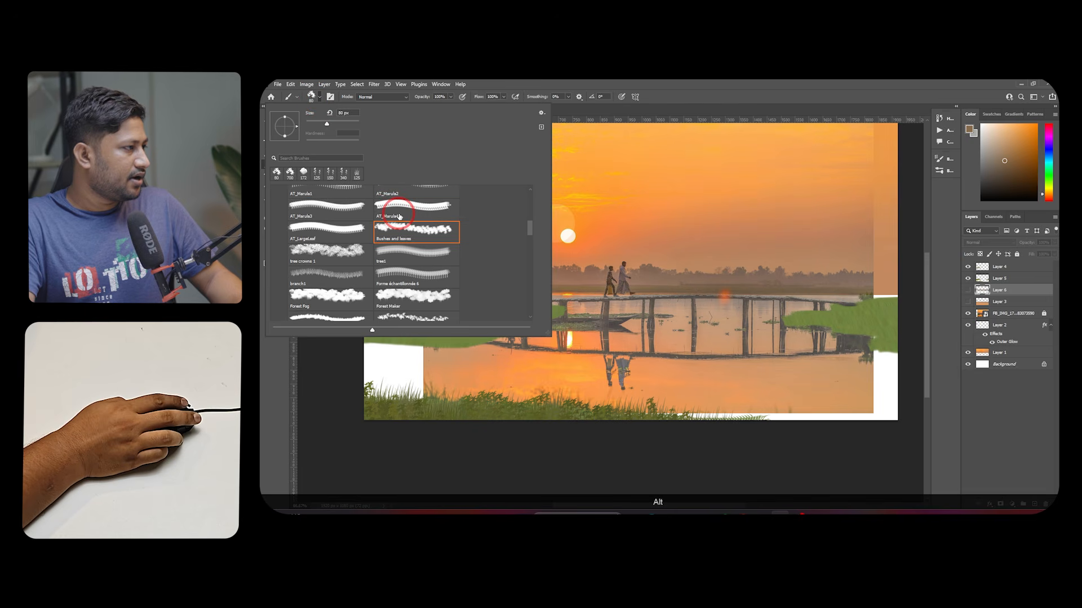
{"action": "scroll", "coordinate": [400, 217], "scroll_direction": "up", "scroll_amount": 5}
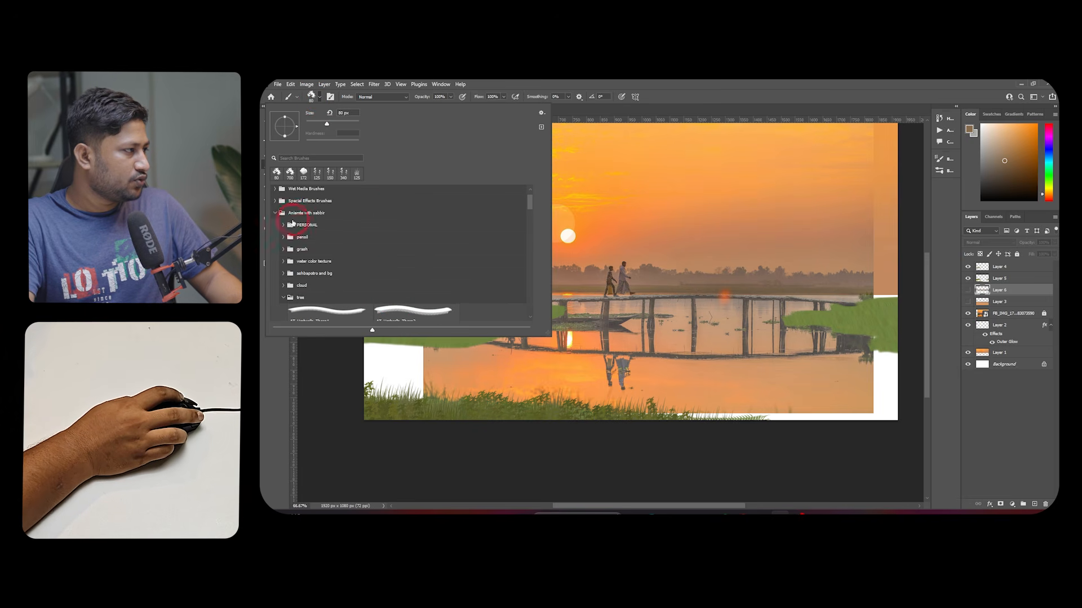
{"action": "left_click", "coordinate": [284, 223]}
{"action": "left_click", "coordinate": [282, 224]}
{"action": "scroll", "coordinate": [449, 261], "scroll_direction": "down", "scroll_amount": 1}
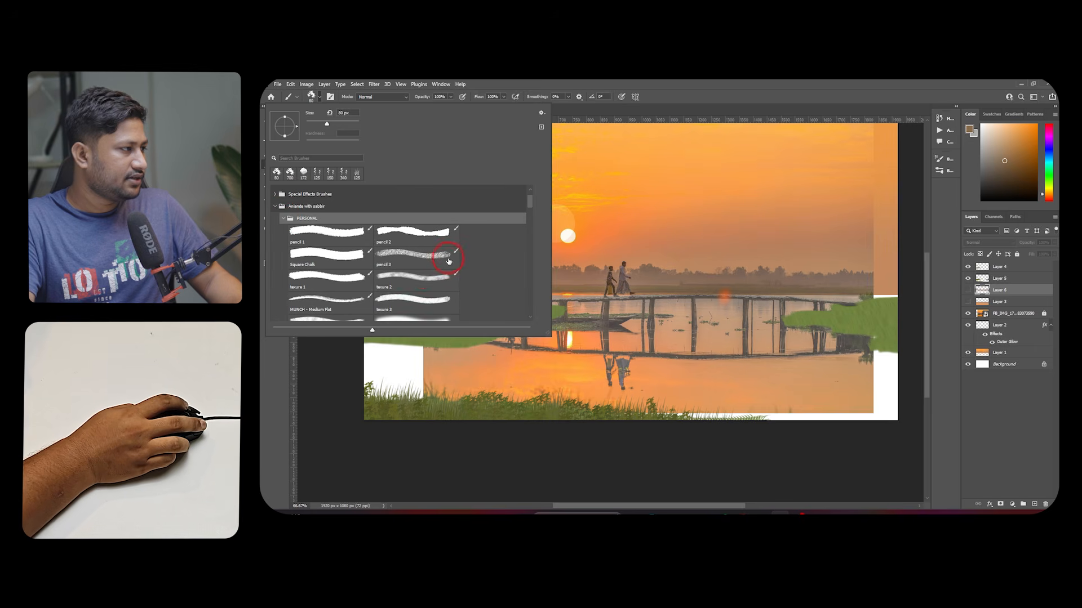
{"action": "left_click", "coordinate": [388, 300]}
Add a new layer above the hidden tree-line layer and reduce the brush size to 40 px
{"action": "left_click", "coordinate": [654, 285]}
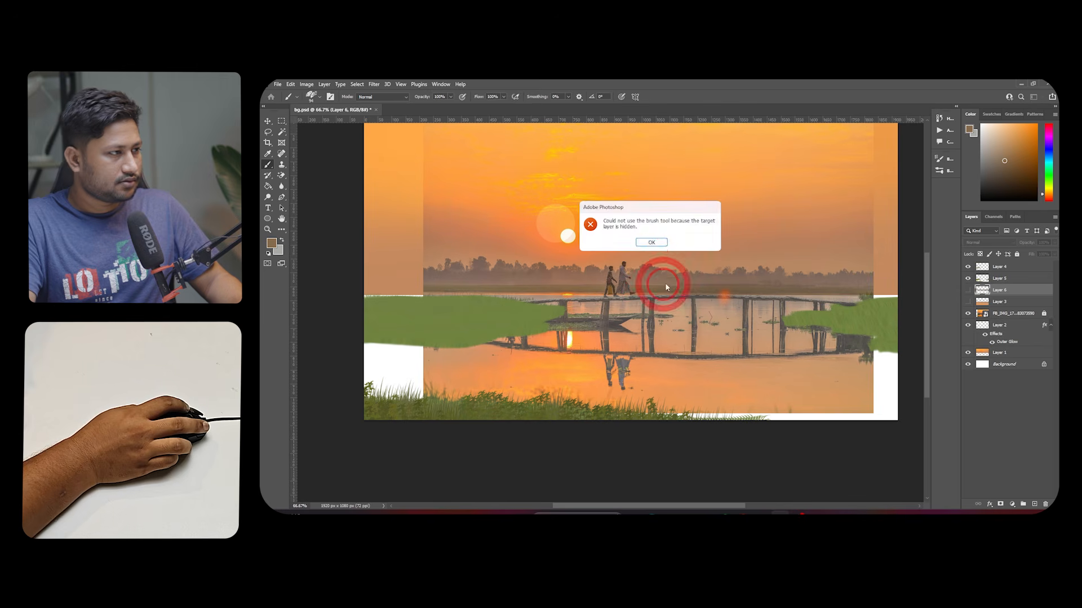
{"action": "left_click", "coordinate": [654, 243]}
{"action": "left_click", "coordinate": [1003, 291]}
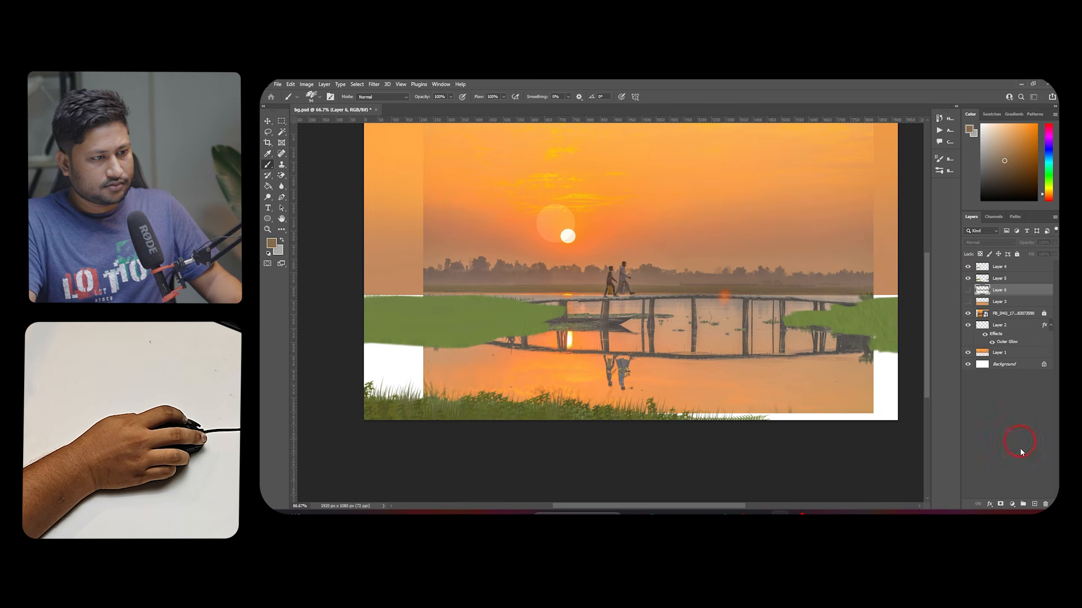
{"action": "left_click", "coordinate": [1045, 505]}
{"action": "left_click", "coordinate": [656, 242]}
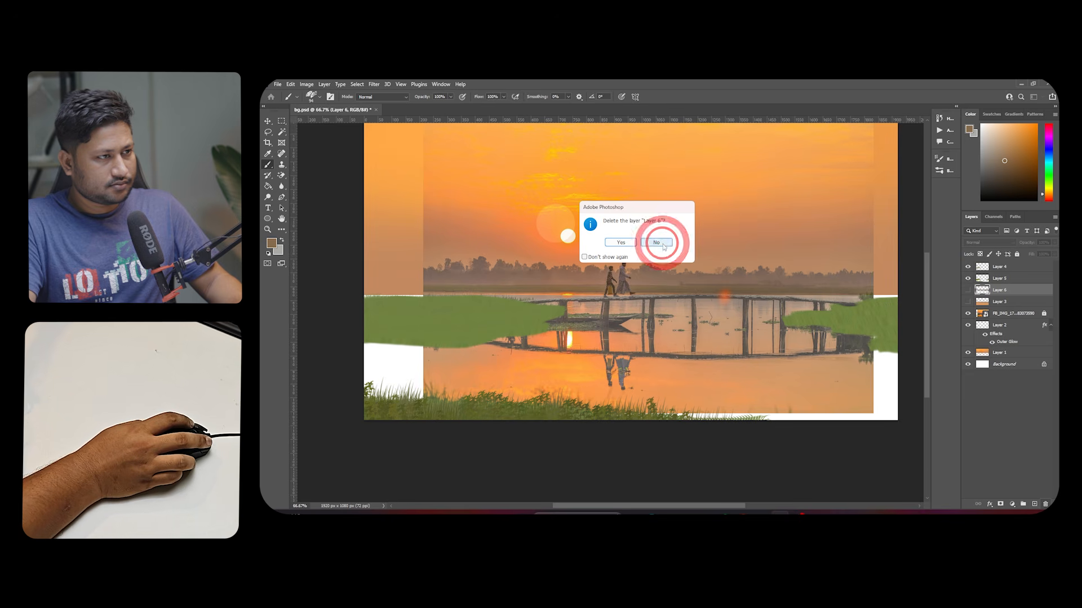
{"action": "left_click", "coordinate": [1035, 504]}
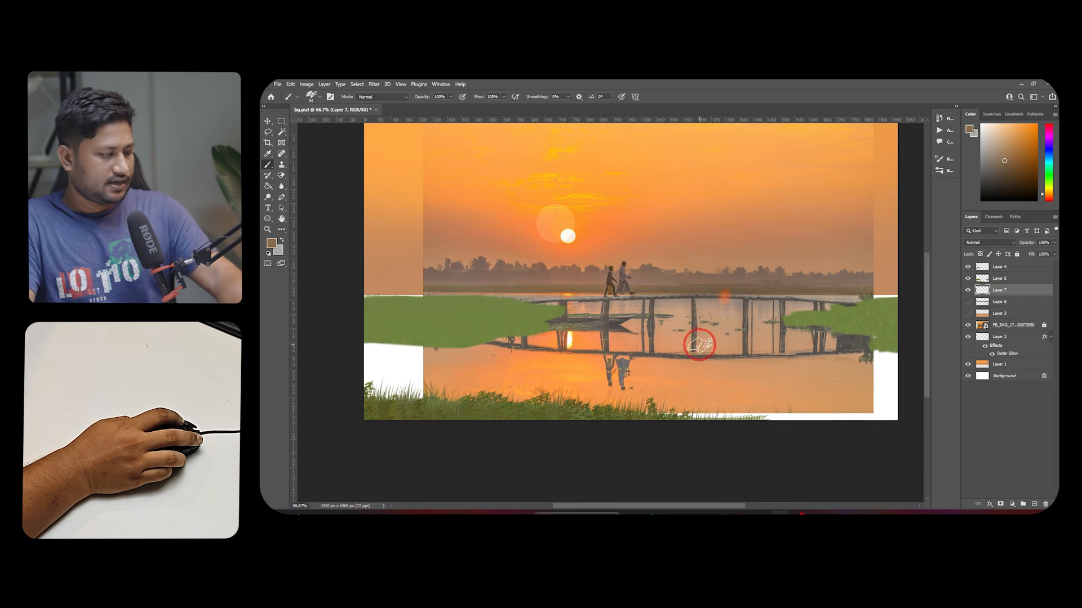
{"action": "key", "text": "["}
{"action": "key", "text": "["}
{"action": "key", "text": "["}
{"action": "key", "text": "["}
{"action": "key", "text": "["}
{"action": "key", "text": "["}
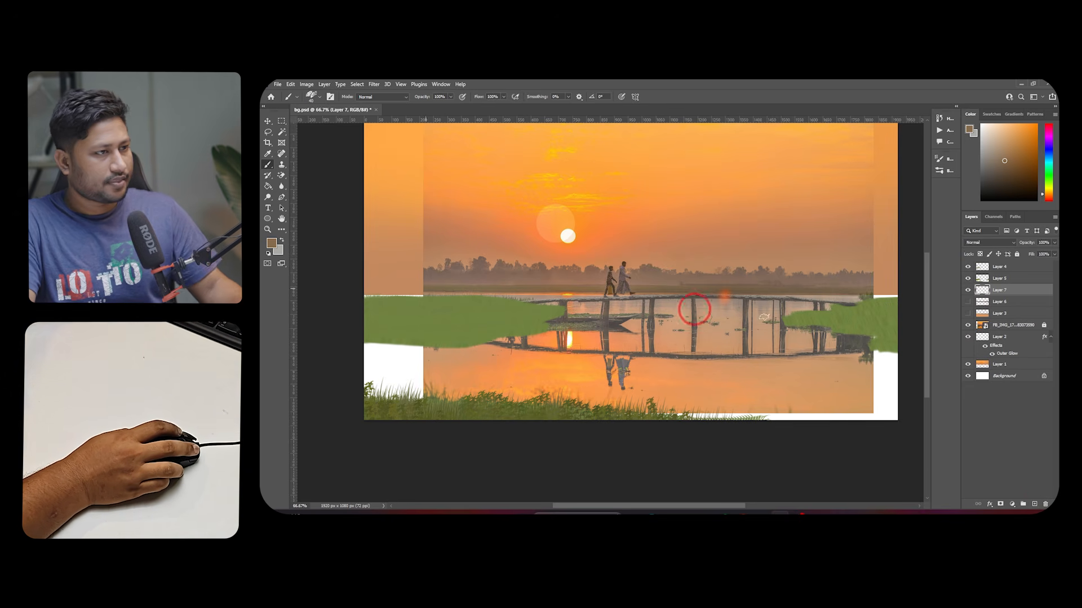
Hide the reference photo, restore the tree-line and water layers, and paint a straight brown shore strip beneath the trees
{"action": "left_click", "coordinate": [968, 324]}
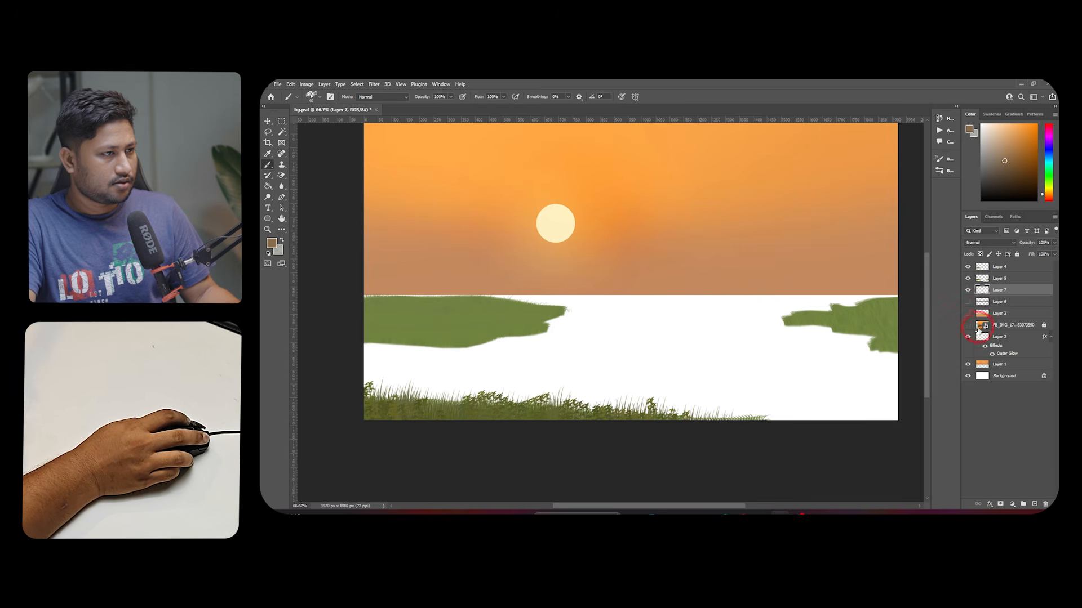
{"action": "left_click", "coordinate": [968, 302]}
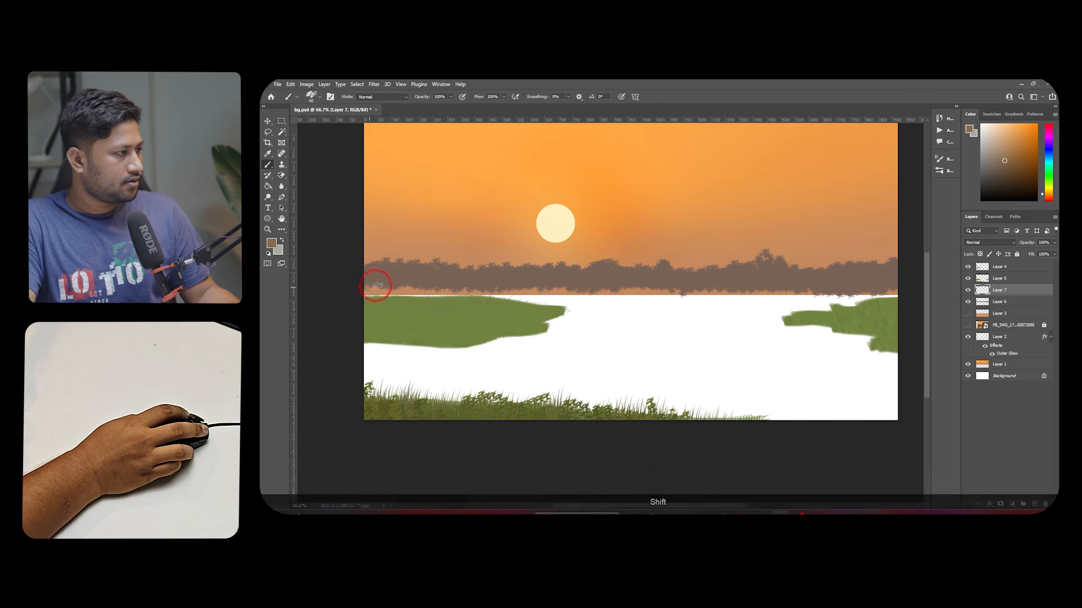
{"action": "mouse_move", "coordinate": [592, 288]}
{"action": "left_mouse_down"}
{"action": "mouse_move", "coordinate": [895, 283]}
{"action": "mouse_move", "coordinate": [875, 293]}
{"action": "mouse_move", "coordinate": [330, 284]}
{"action": "left_mouse_up"}
{"action": "left_click", "coordinate": [898, 293], "text": "ctrl"}
{"action": "key", "text": "ctrl+z"}
{"action": "left_click", "coordinate": [968, 313]}
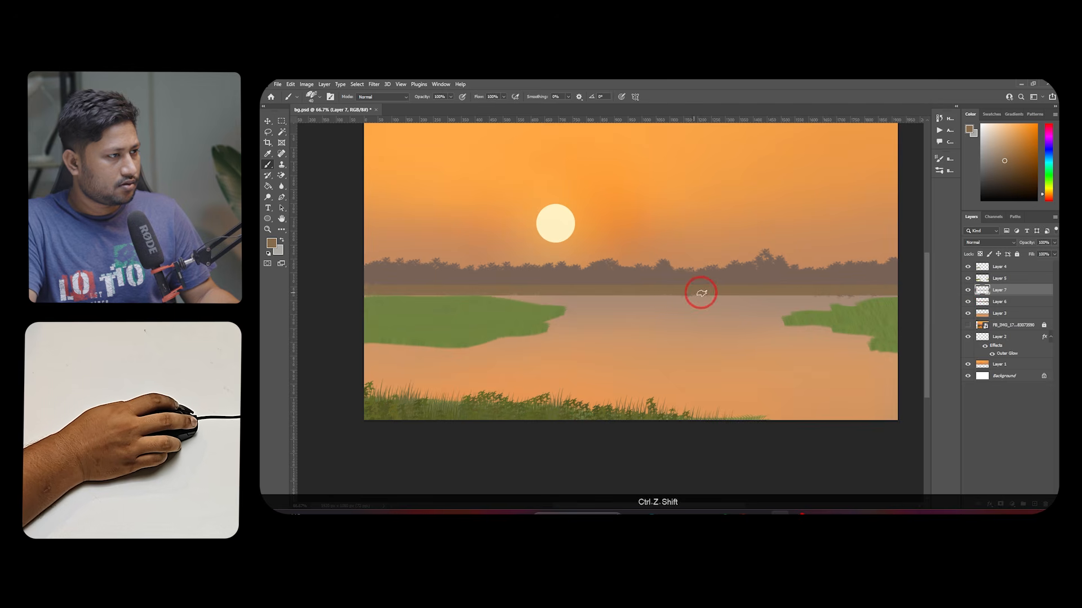
{"action": "key", "text": "ctrl+z"}
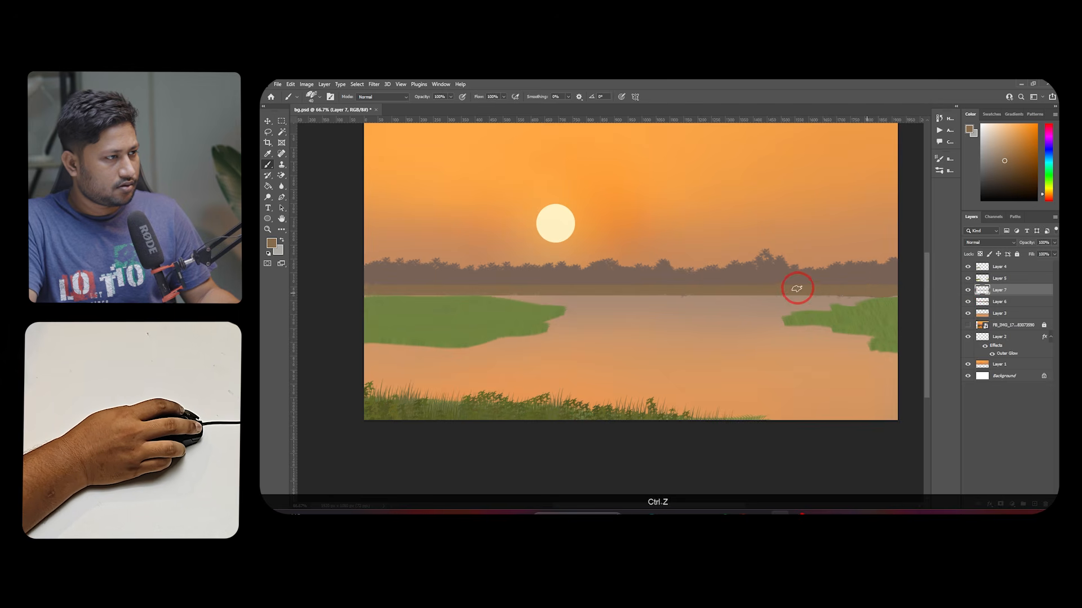
Lower the brush opacity and soften the brown shore strip with translucent strokes, undoing the last ones
{"action": "left_click", "coordinate": [450, 96]}
{"action": "mouse_move", "coordinate": [453, 106]}
{"action": "left_mouse_down"}
{"action": "mouse_move", "coordinate": [420, 109]}
{"action": "mouse_move", "coordinate": [435, 105]}
{"action": "left_mouse_up"}
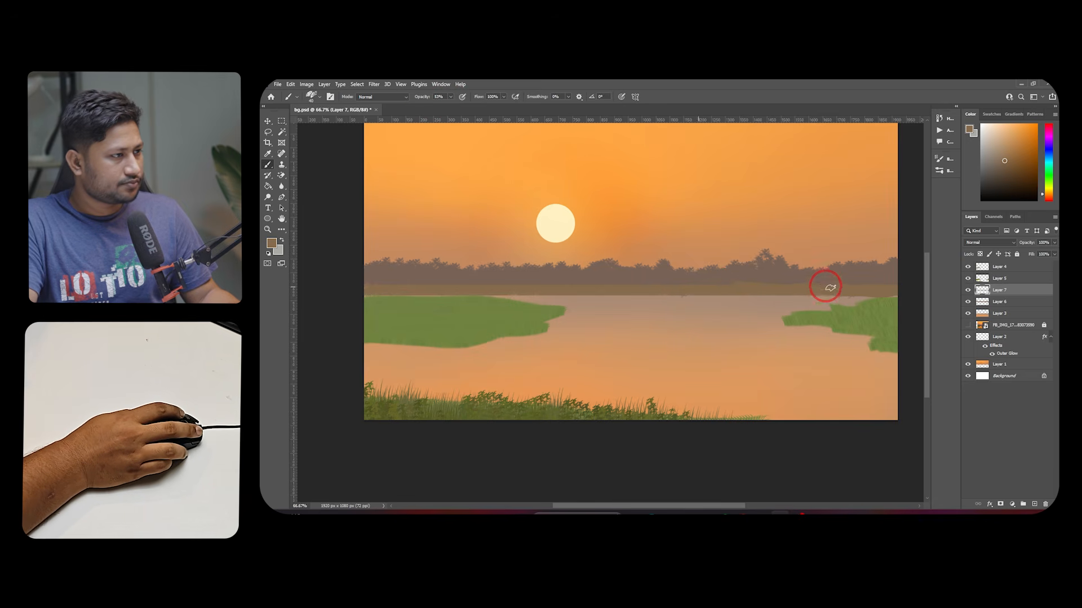
{"action": "mouse_move", "coordinate": [901, 288]}
{"action": "left_mouse_down"}
{"action": "mouse_move", "coordinate": [728, 287]}
{"action": "mouse_move", "coordinate": [873, 291]}
{"action": "mouse_move", "coordinate": [853, 289]}
{"action": "mouse_move", "coordinate": [861, 297]}
{"action": "mouse_move", "coordinate": [763, 287]}
{"action": "mouse_move", "coordinate": [903, 291]}
{"action": "mouse_move", "coordinate": [579, 291]}
{"action": "left_mouse_up"}
{"action": "key", "text": "ctrl+z"}
{"action": "key", "text": "ctrl+z"}
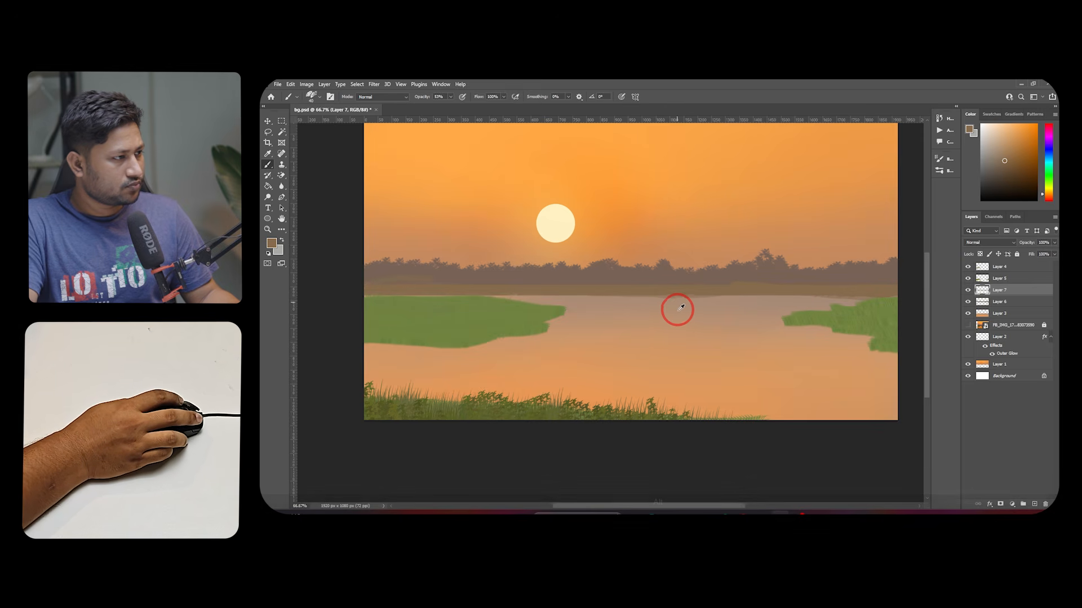
Sample the water colour just below the shore, reduce the brush opacity further and soften the waterline towards the distant right bank
{"action": "left_click", "coordinate": [664, 300], "text": "alt"}
{"action": "left_click_drag", "start_coordinate": [659, 302], "coordinate": [826, 301]}
{"action": "key", "text": "ctrl+z"}
{"action": "key", "text": "ctrl+z"}
{"action": "left_click", "coordinate": [463, 98]}
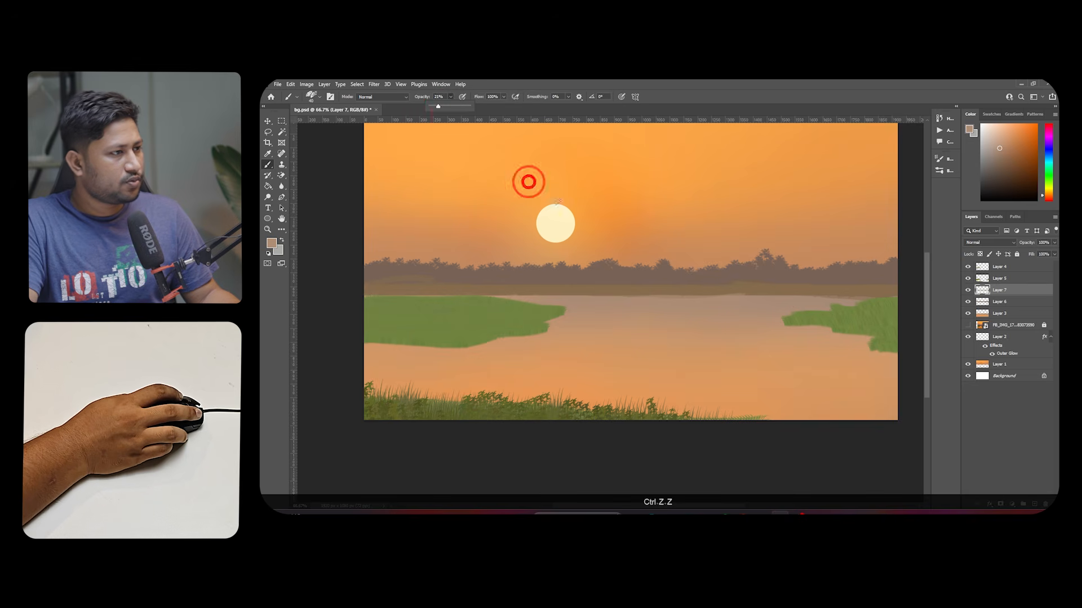
{"action": "left_click_drag", "start_coordinate": [854, 299], "coordinate": [801, 301]}
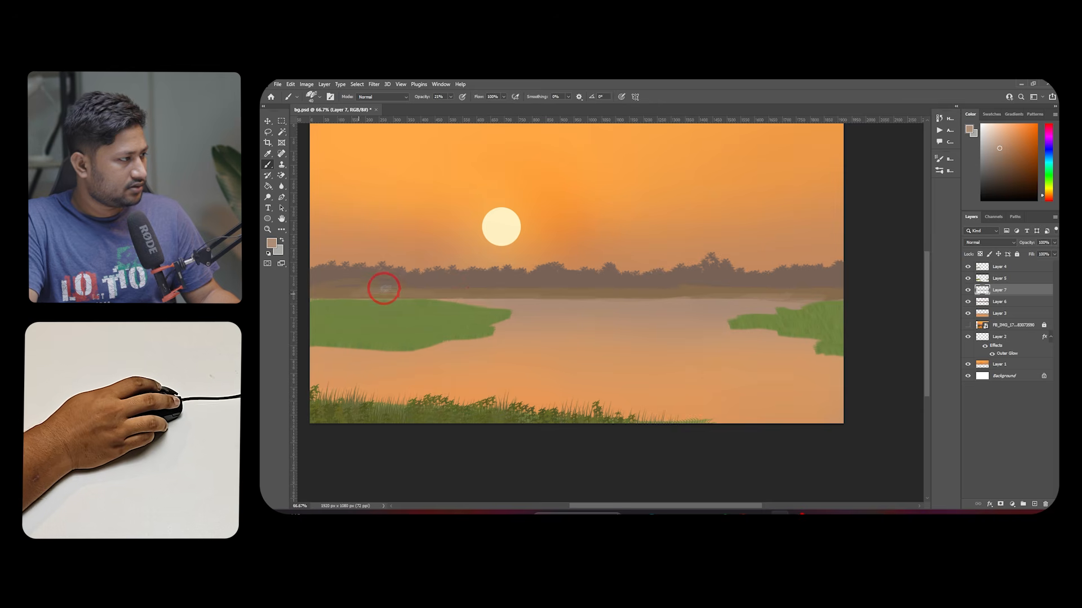
Sample the shore brown and blend faint strokes of it into the water's edge, then undo a trial stroke in the water colour
{"action": "left_click", "coordinate": [388, 288], "text": "alt"}
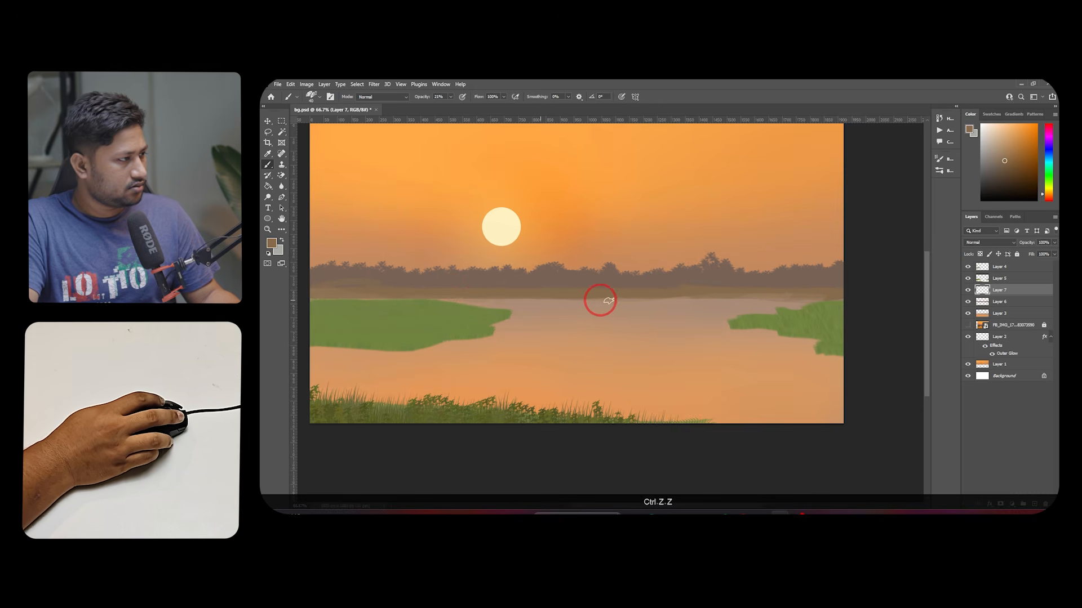
{"action": "left_click_drag", "start_coordinate": [604, 299], "coordinate": [787, 299]}
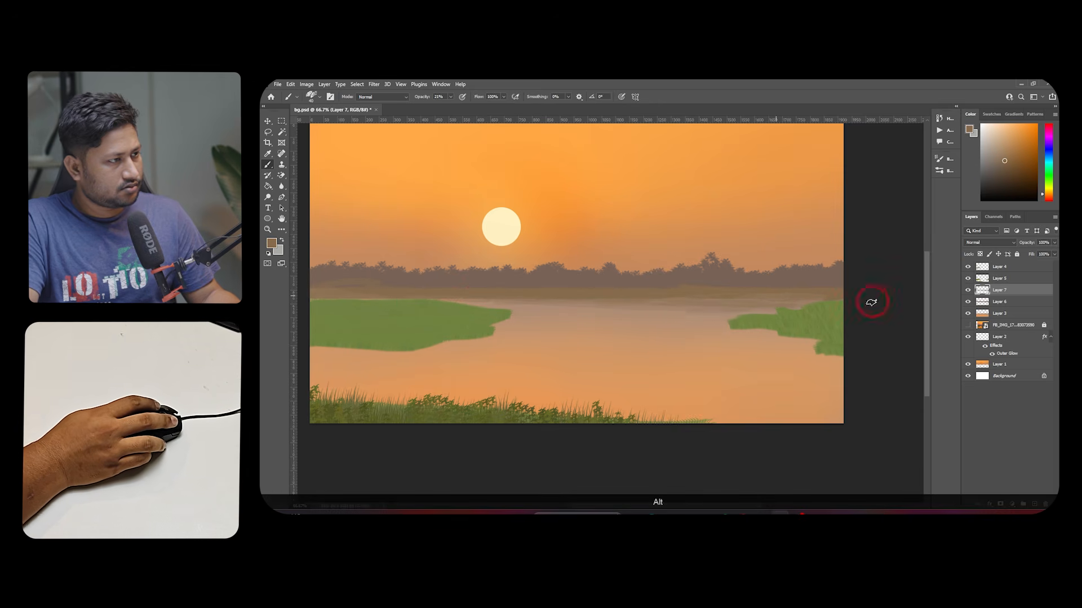
{"action": "left_click", "coordinate": [782, 316], "text": "alt"}
{"action": "left_click_drag", "start_coordinate": [715, 311], "coordinate": [666, 316]}
{"action": "key", "text": "ctrl+z"}
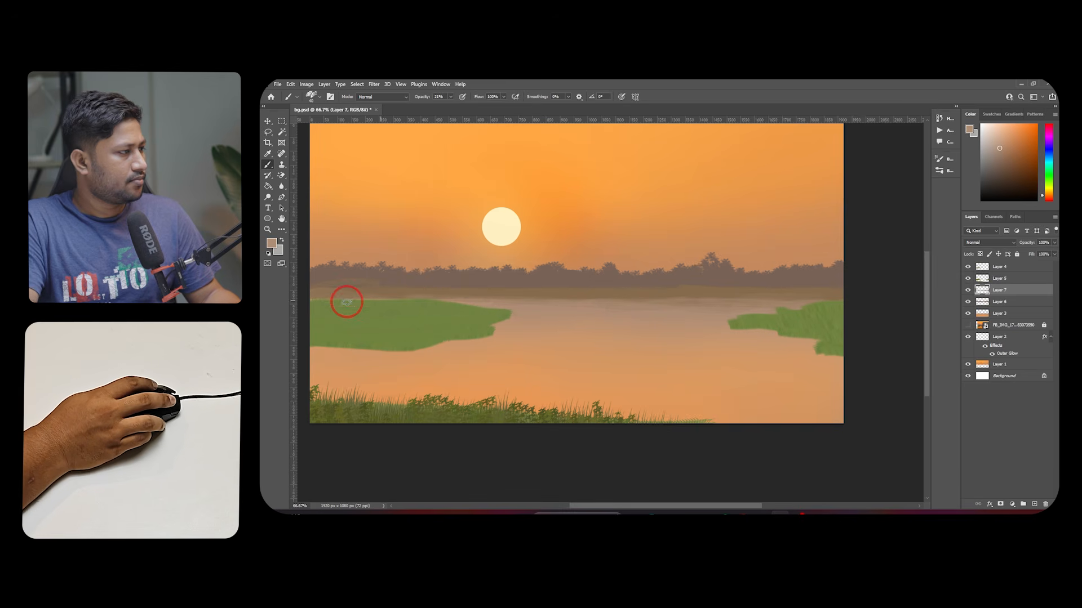
Sample the shore brown again, then set the foreground colour to the near-white tint #fff9f3
{"action": "left_click", "coordinate": [404, 292], "text": "alt"}
{"action": "left_click", "coordinate": [337, 293], "text": "alt"}
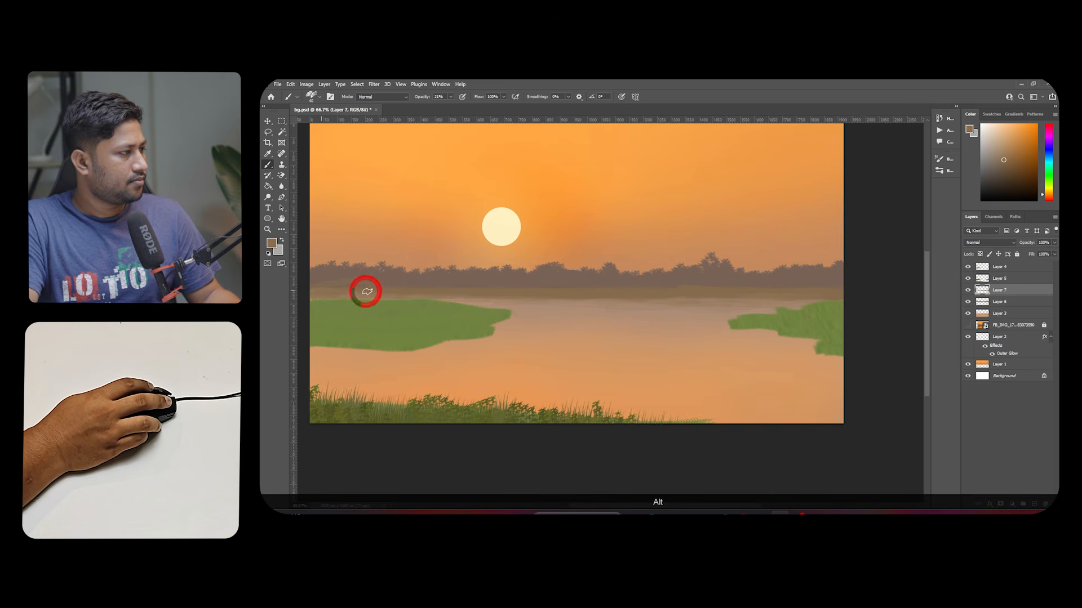
{"action": "left_click", "coordinate": [272, 244]}
{"action": "left_click_drag", "start_coordinate": [594, 252], "coordinate": [572, 180]}
{"action": "left_click", "coordinate": [739, 175]}
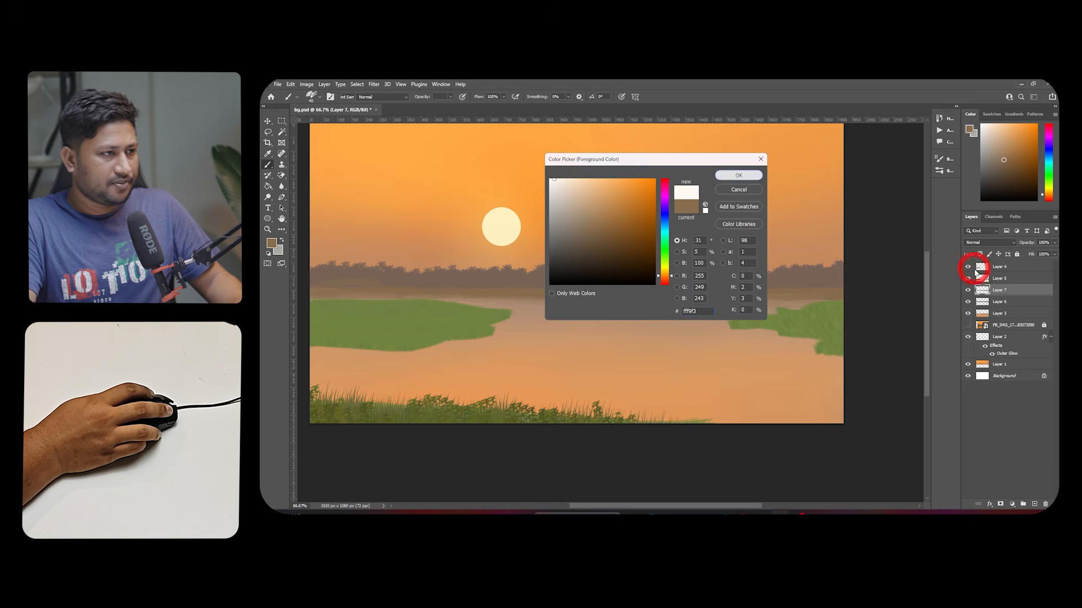
Move the reference photo layer to the top of the layer stack, compare it with the painting and hide it
{"action": "left_click", "coordinate": [969, 325]}
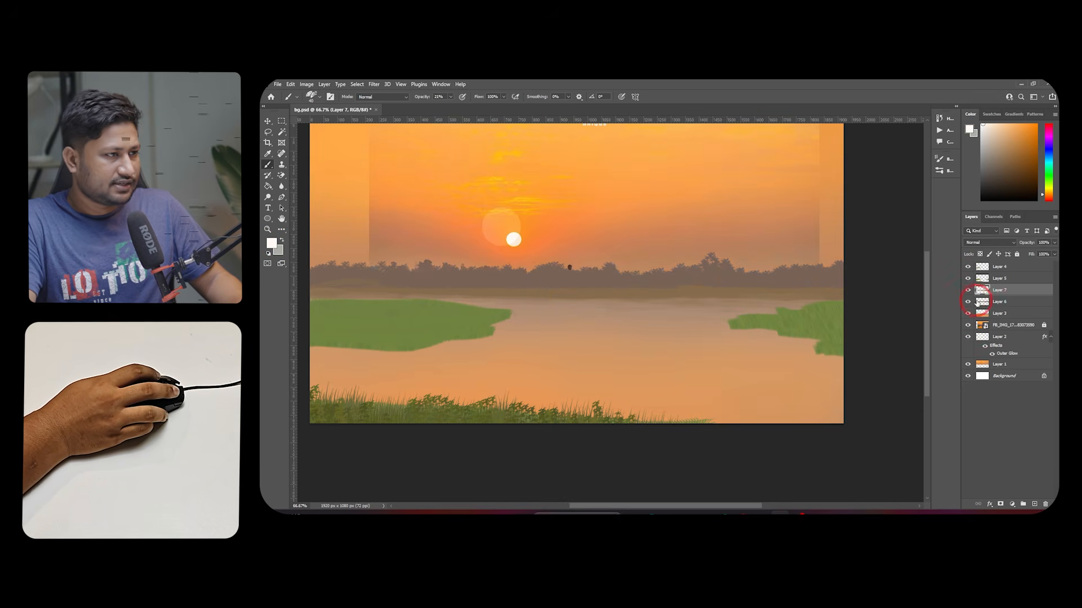
{"action": "left_click", "coordinate": [969, 302]}
{"action": "left_click_drag", "start_coordinate": [998, 325], "coordinate": [995, 271]}
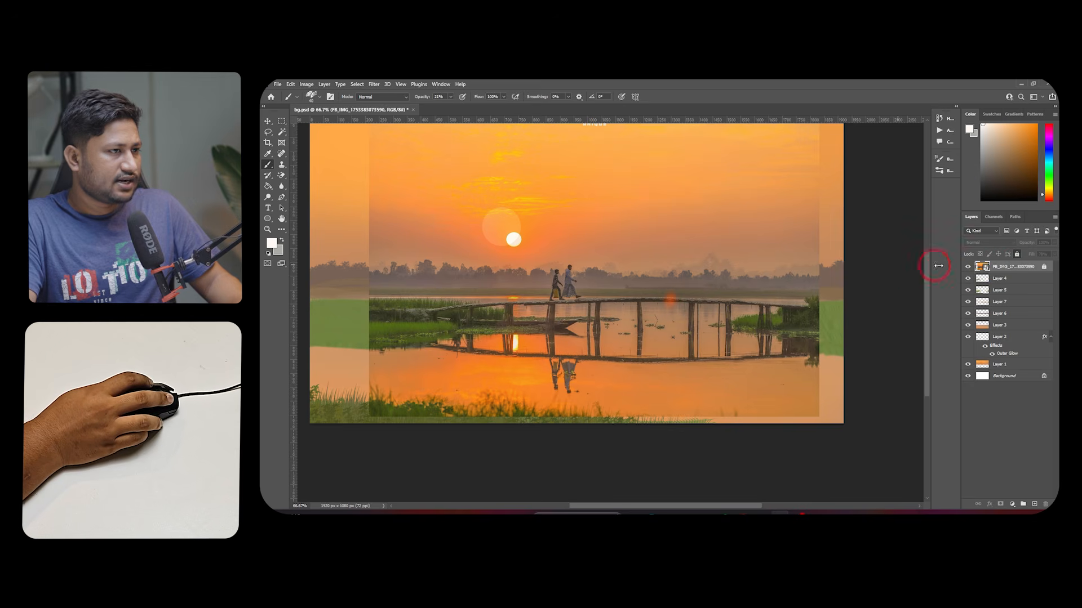
{"action": "left_click", "coordinate": [968, 267]}
Set the foreground colour to a pale greyish beige derived from the tone of the distant tree line
{"action": "left_click", "coordinate": [272, 245]}
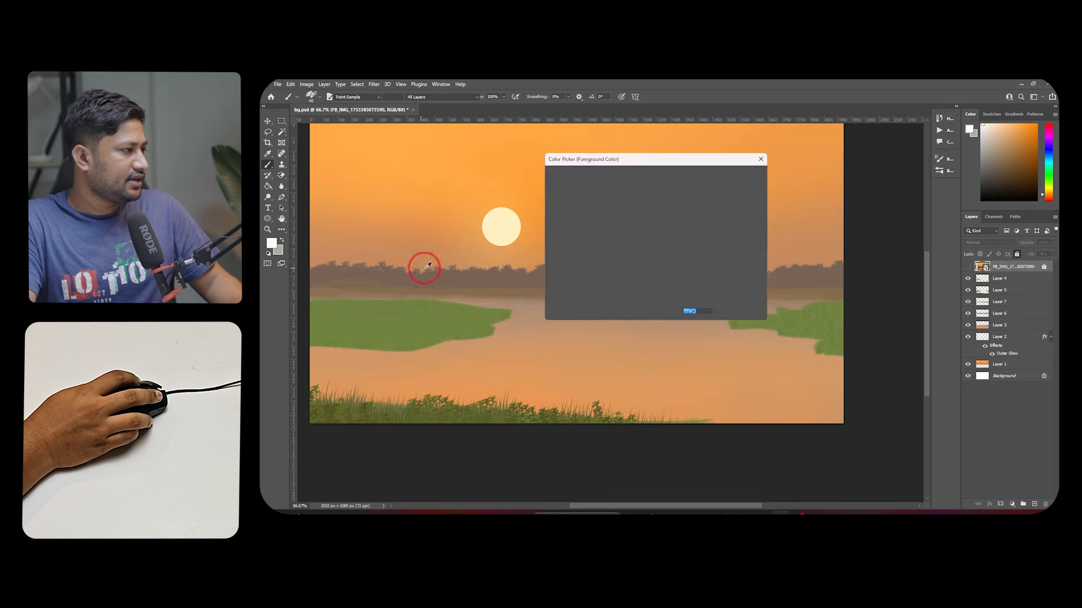
{"action": "left_click", "coordinate": [454, 282]}
{"action": "left_click_drag", "start_coordinate": [575, 198], "coordinate": [564, 188]}
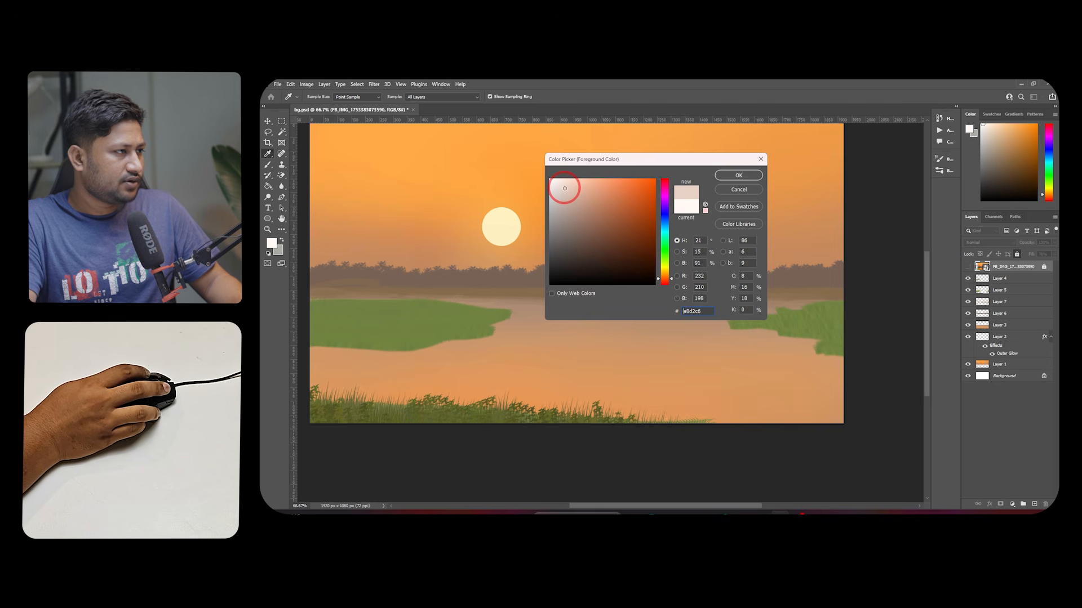
{"action": "left_click", "coordinate": [738, 176]}
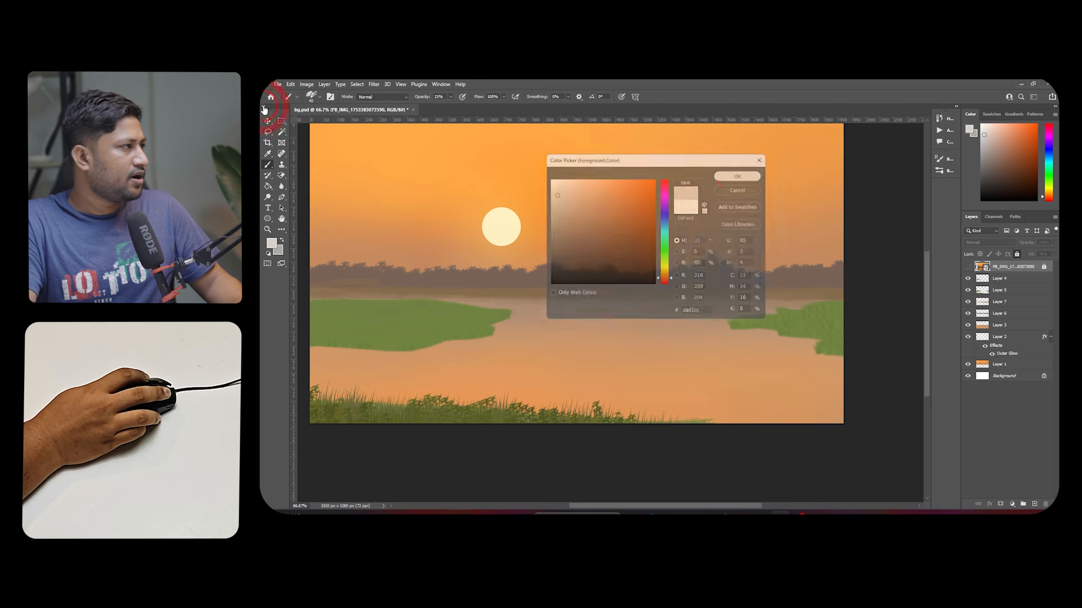
Choose a soft round brush from the PERSONAL brush group
{"action": "key", "text": "b"}
{"action": "left_click", "coordinate": [312, 97]}
{"action": "scroll", "coordinate": [303, 259], "scroll_direction": "down", "scroll_amount": 3}
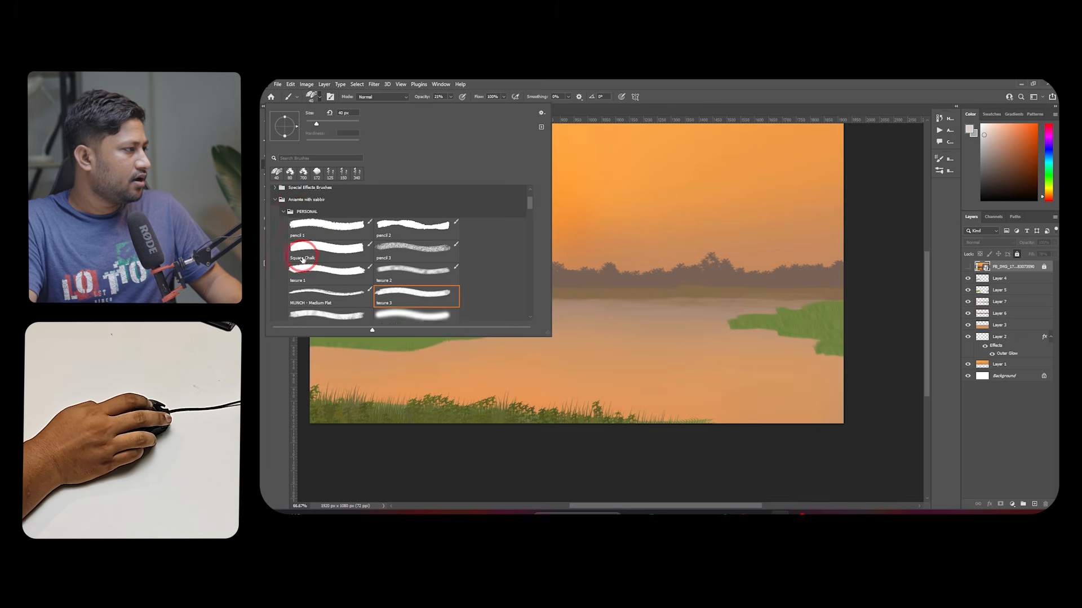
{"action": "left_click", "coordinate": [440, 299]}
Add a new layer, place it between the grassy bank layer and the shore strip layer, and enlarge the soft brush slightly
{"action": "left_click", "coordinate": [654, 290]}
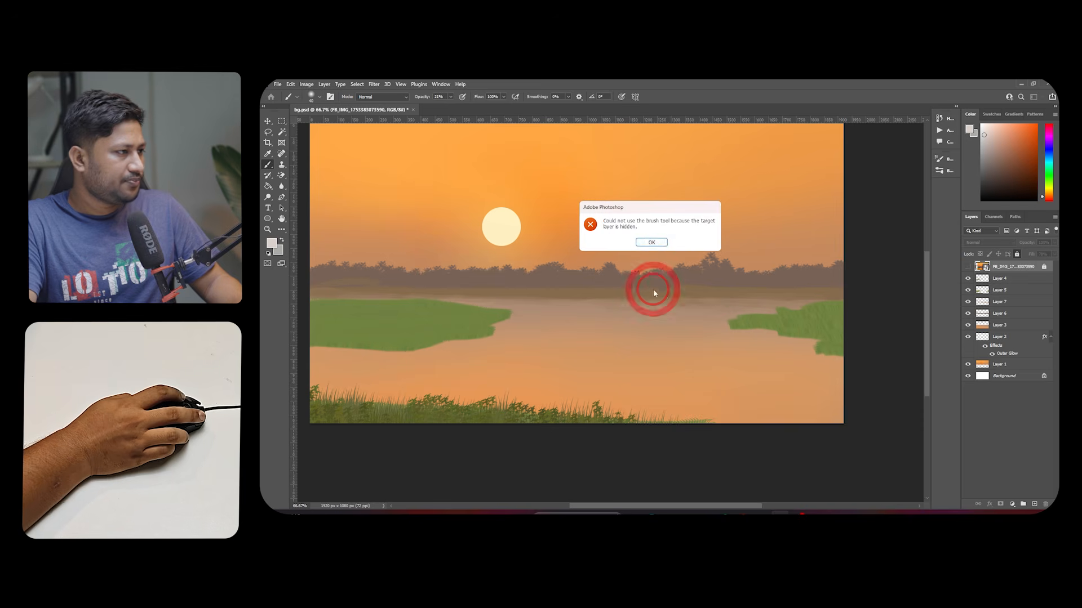
{"action": "left_click", "coordinate": [652, 242]}
{"action": "left_click", "coordinate": [1035, 504]}
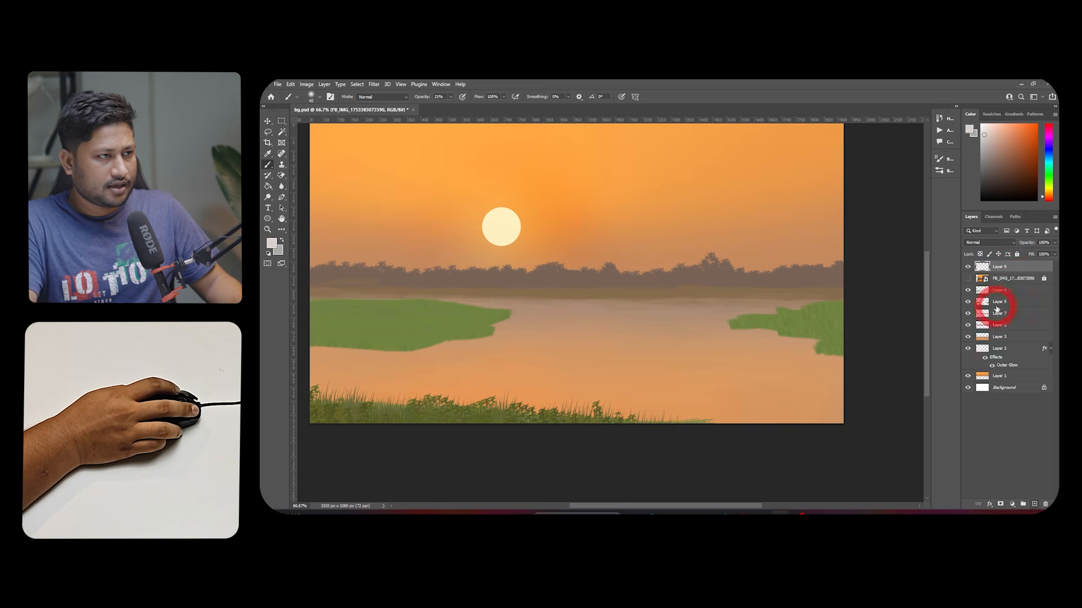
{"action": "left_click_drag", "start_coordinate": [1016, 267], "coordinate": [990, 302]}
{"action": "left_click", "coordinate": [968, 313]}
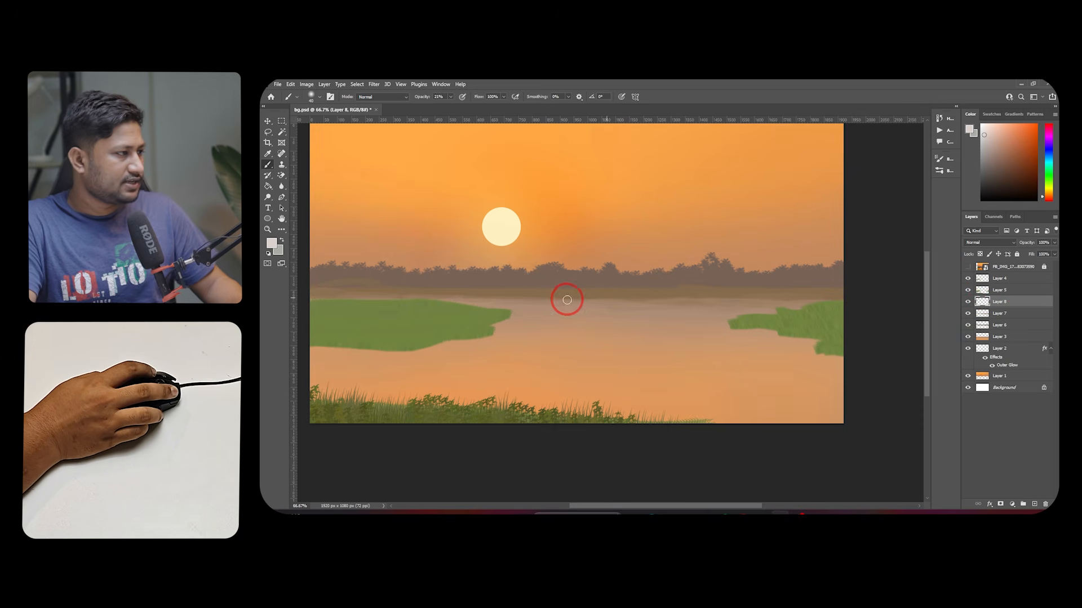
{"action": "key", "text": "bracketright"}
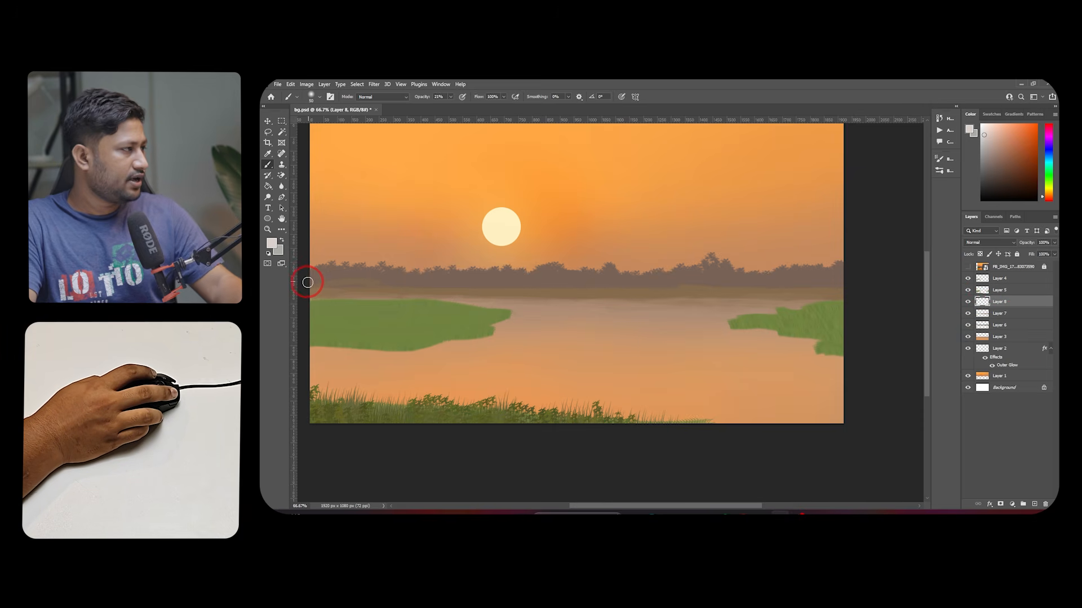
Undo the first mist stroke, lower the brush opacity to 10%, and paint pale mist along the base of the distant tree line
{"action": "left_click", "coordinate": [842, 288], "text": "shift"}
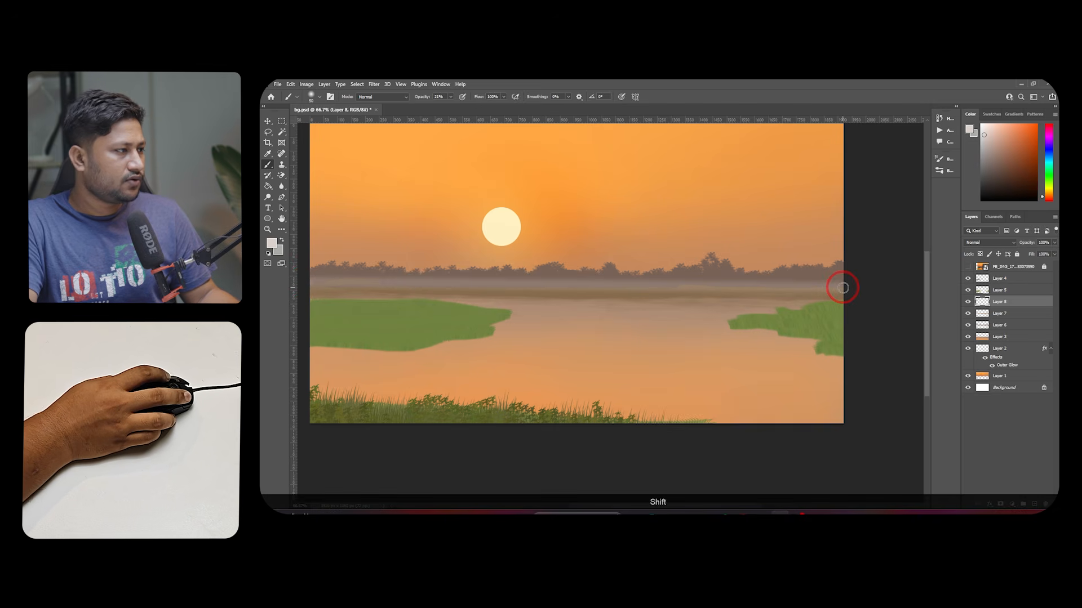
{"action": "key", "text": "ctrl+z"}
{"action": "left_click_drag", "start_coordinate": [444, 108], "coordinate": [449, 108]}
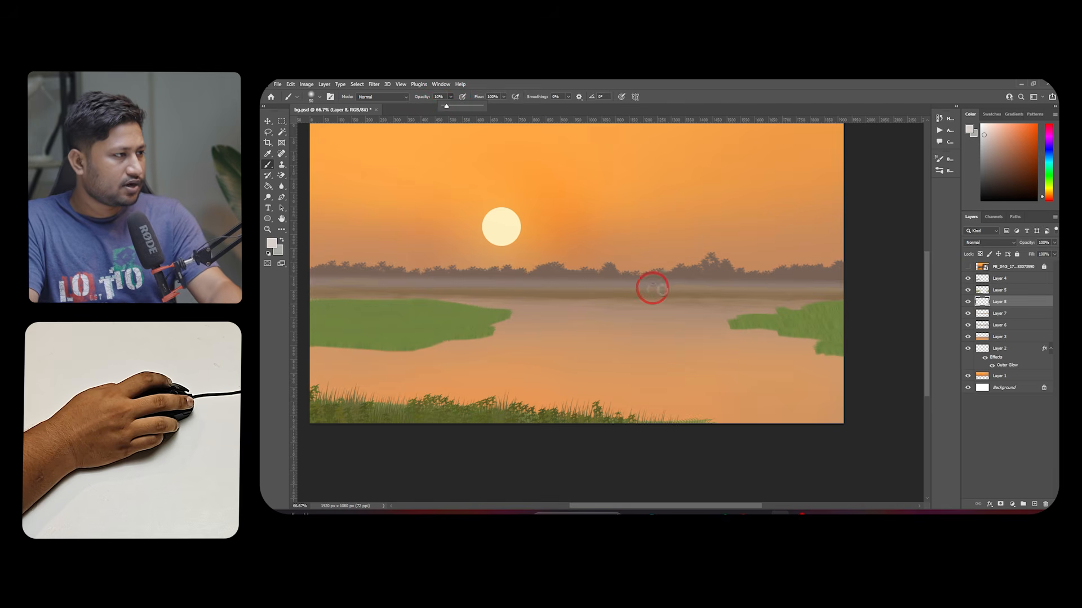
{"action": "mouse_move", "coordinate": [849, 285]}
{"action": "left_mouse_down"}
{"action": "mouse_move", "coordinate": [525, 295]}
{"action": "mouse_move", "coordinate": [485, 280]}
{"action": "mouse_move", "coordinate": [348, 282]}
{"action": "mouse_move", "coordinate": [562, 282]}
{"action": "mouse_move", "coordinate": [311, 295]}
{"action": "mouse_move", "coordinate": [763, 273]}
{"action": "mouse_move", "coordinate": [780, 282]}
{"action": "mouse_move", "coordinate": [403, 312]}
{"action": "left_mouse_up"}
{"action": "left_click_drag", "start_coordinate": [307, 291], "coordinate": [325, 294]}
Set up the Eraser with a soft round brush, lower its opacity to 31% and enlarge it
{"action": "left_click", "coordinate": [281, 176]}
{"action": "left_click", "coordinate": [407, 284]}
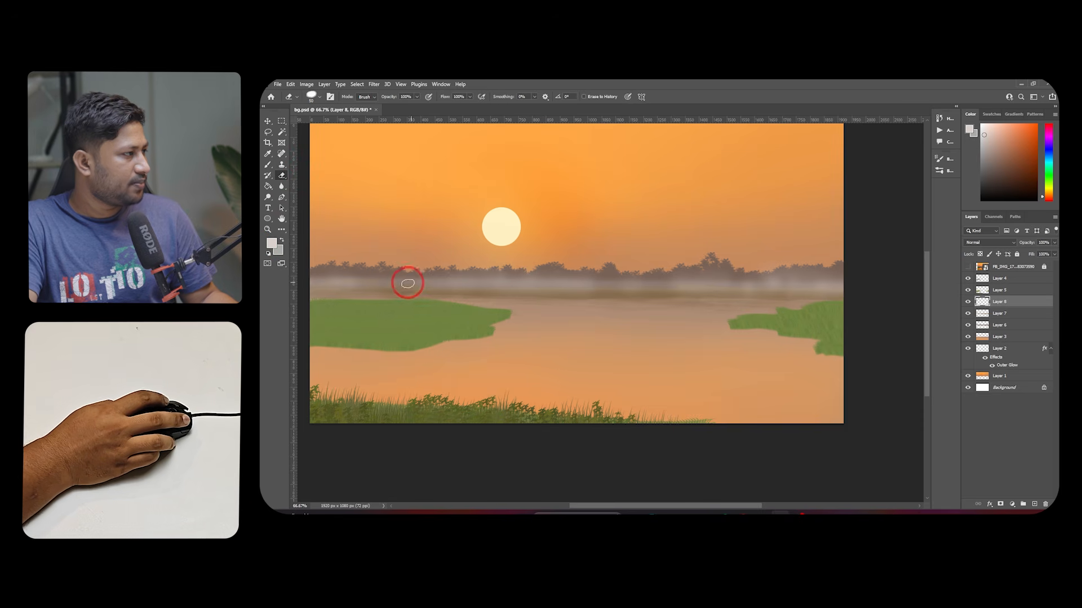
{"action": "left_click", "coordinate": [319, 99]}
{"action": "double_click", "coordinate": [410, 292]}
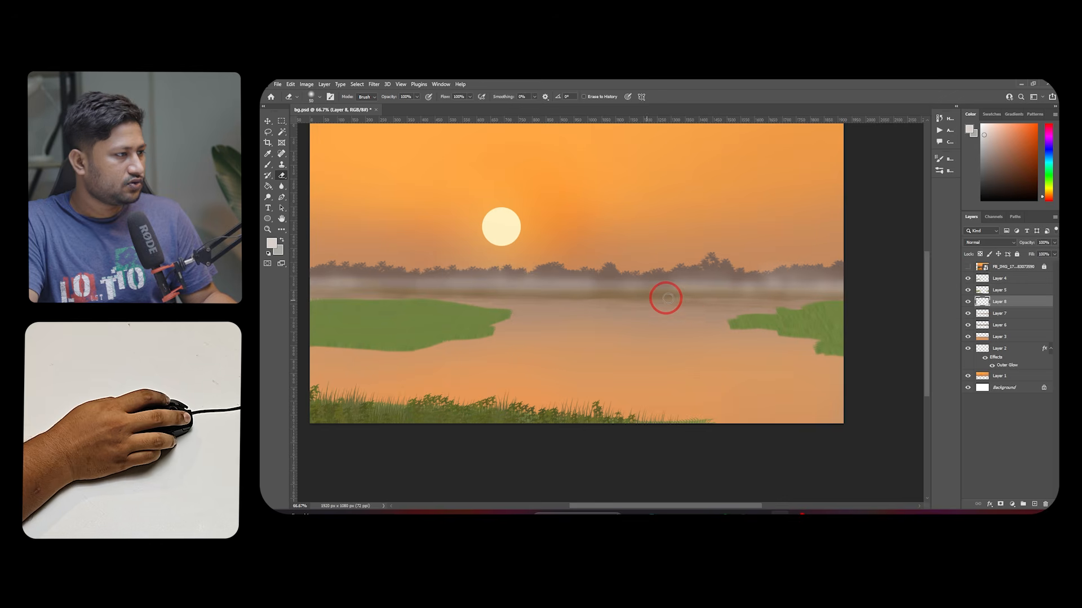
{"action": "key", "text": "bracketright"}
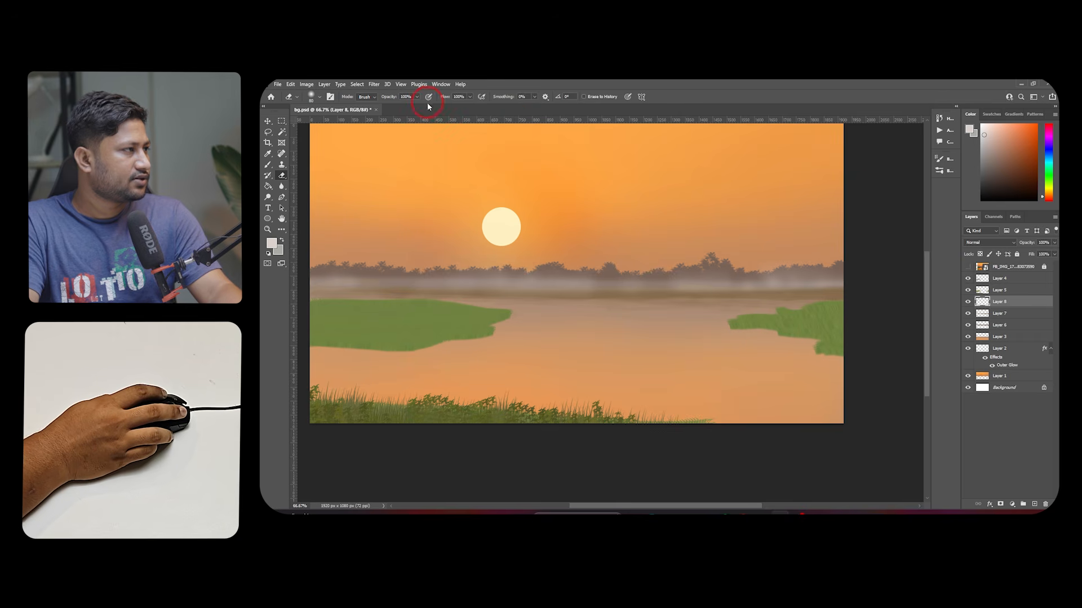
{"action": "left_click", "coordinate": [338, 317]}
{"action": "key", "text": "bracketright"}
{"action": "key", "text": "bracketright"}
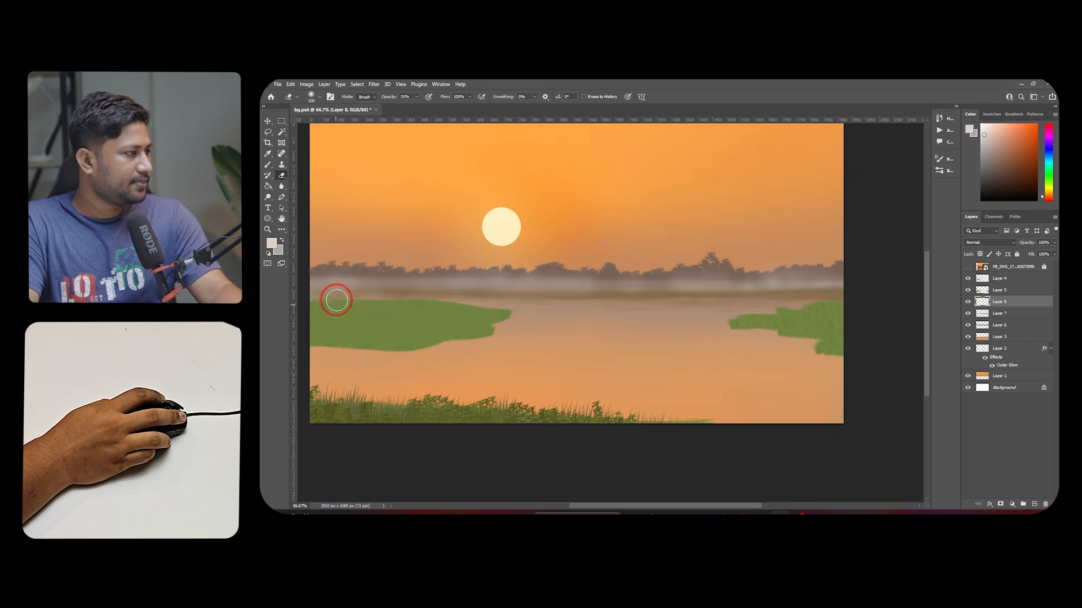
Soften the mist by lightly erasing along the far shore and the lower edge of the tree line
{"action": "left_click_drag", "start_coordinate": [725, 299], "coordinate": [869, 289]}
{"action": "left_click_drag", "start_coordinate": [533, 285], "coordinate": [717, 269]}
{"action": "mouse_move", "coordinate": [842, 276]}
{"action": "left_mouse_down"}
{"action": "mouse_move", "coordinate": [535, 285]}
{"action": "mouse_move", "coordinate": [424, 273]}
{"action": "left_mouse_up"}
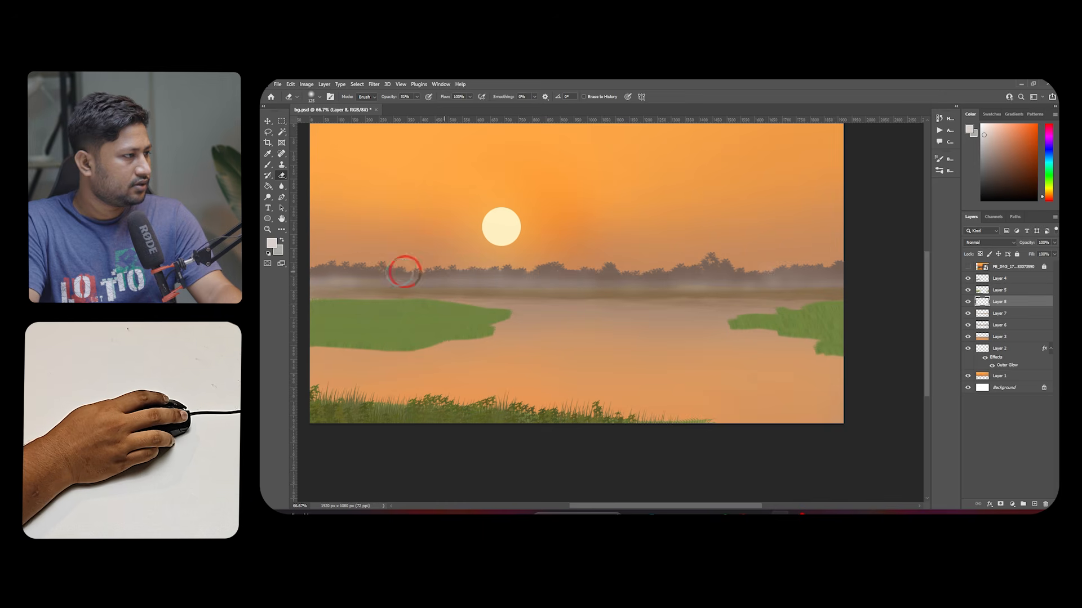
{"action": "left_click_drag", "start_coordinate": [710, 318], "coordinate": [722, 314]}
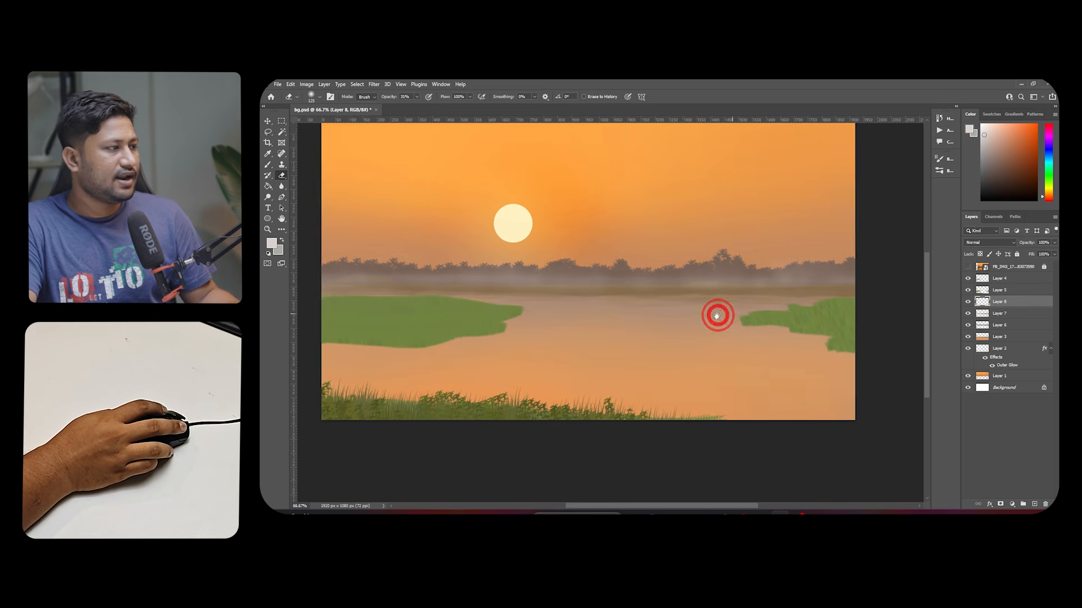
{"action": "left_click", "coordinate": [709, 316], "text": "ctrl+alt"}
{"action": "left_click", "coordinate": [598, 308], "text": "ctrl"}
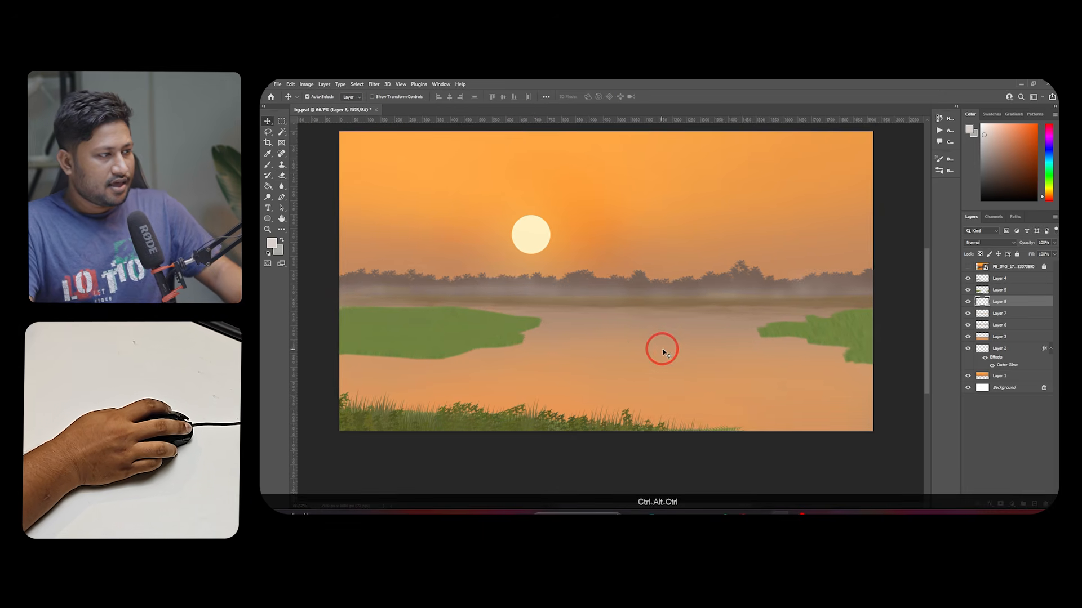
Show the reference photo and add a new layer directly beneath it, above all the painted layers
{"action": "key", "text": "v"}
{"action": "left_click", "coordinate": [663, 352]}
{"action": "left_click", "coordinate": [964, 268]}
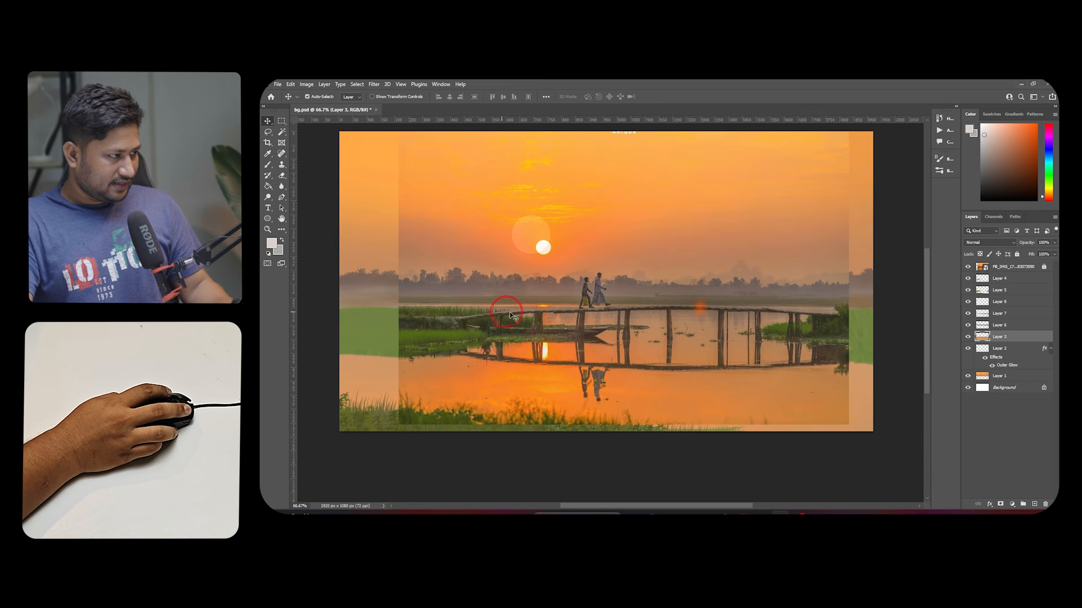
{"action": "left_click", "coordinate": [565, 312], "text": "ctrl"}
{"action": "left_click_drag", "start_coordinate": [550, 313], "coordinate": [568, 309]}
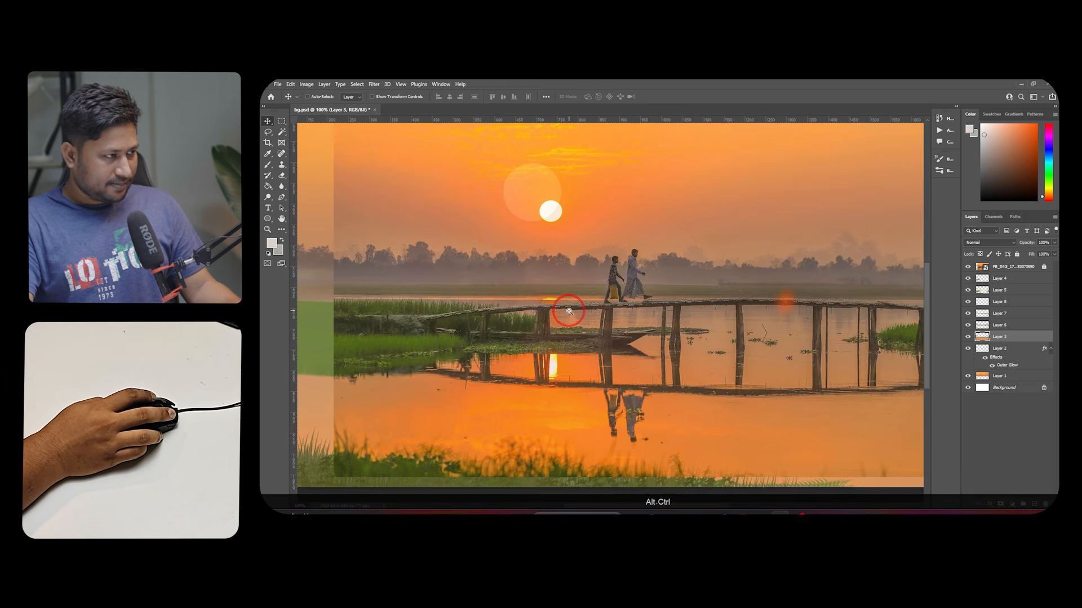
{"action": "left_click", "coordinate": [568, 309], "text": "ctrl+alt"}
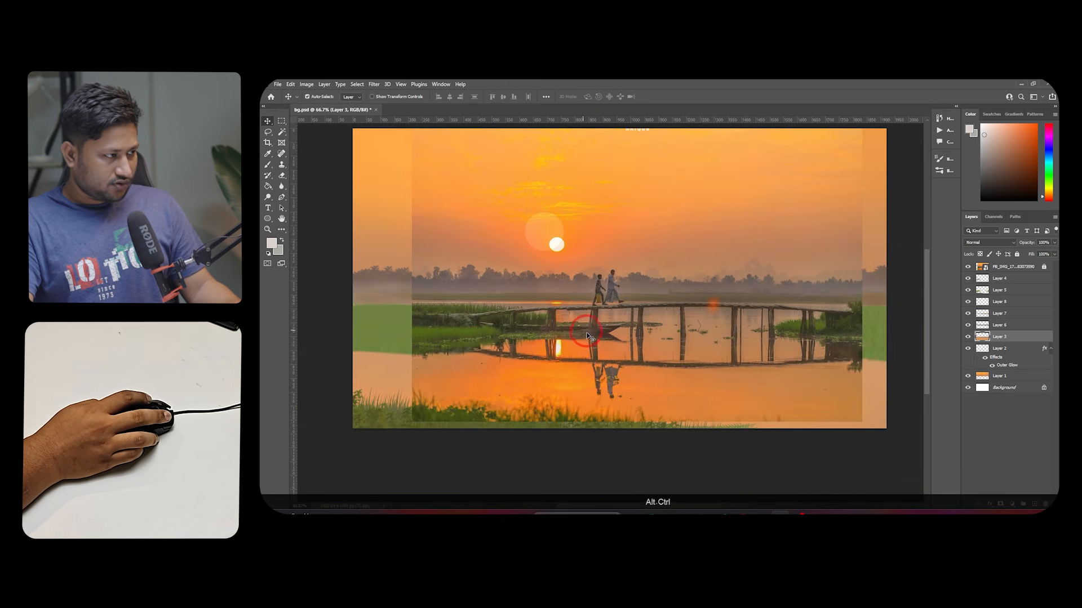
{"action": "left_click", "coordinate": [1038, 505]}
{"action": "left_click_drag", "start_coordinate": [1006, 334], "coordinate": [1007, 274]}
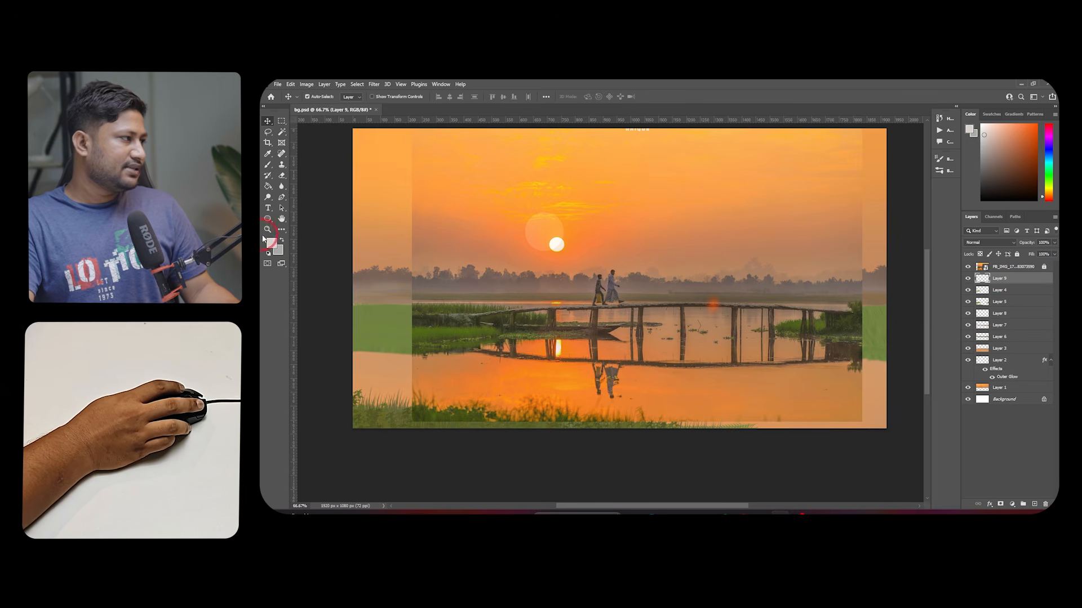
Trace one long edge of the bridge deck with the Pen tool, carrying the path past both sides of the canvas
{"action": "left_click", "coordinate": [282, 197]}
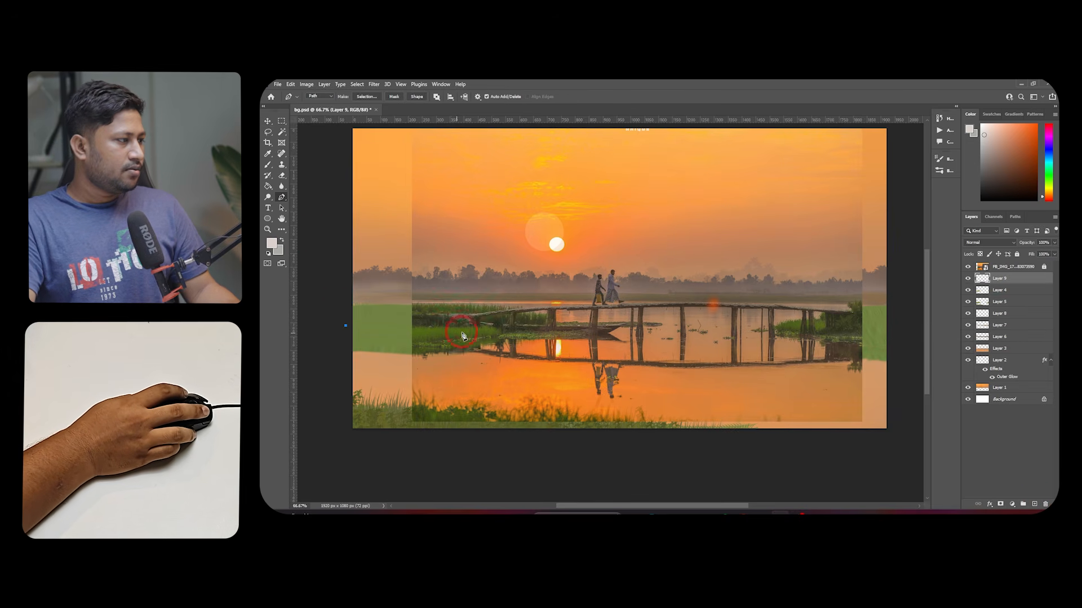
{"action": "key", "text": "ctrl+z"}
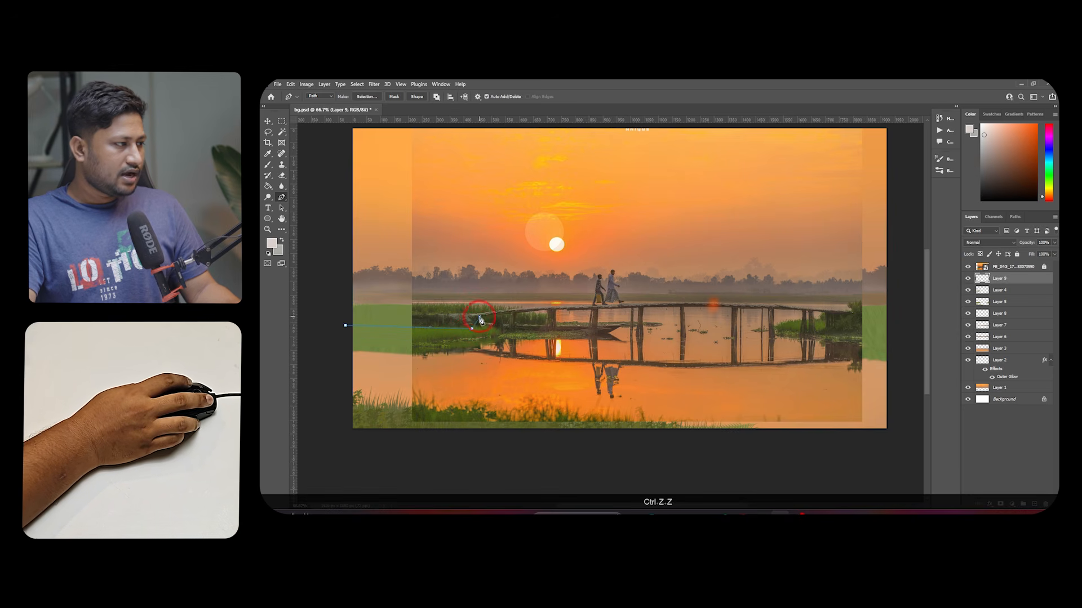
{"action": "left_click", "coordinate": [480, 316], "text": "alt"}
{"action": "left_click_drag", "start_coordinate": [859, 319], "coordinate": [811, 340]}
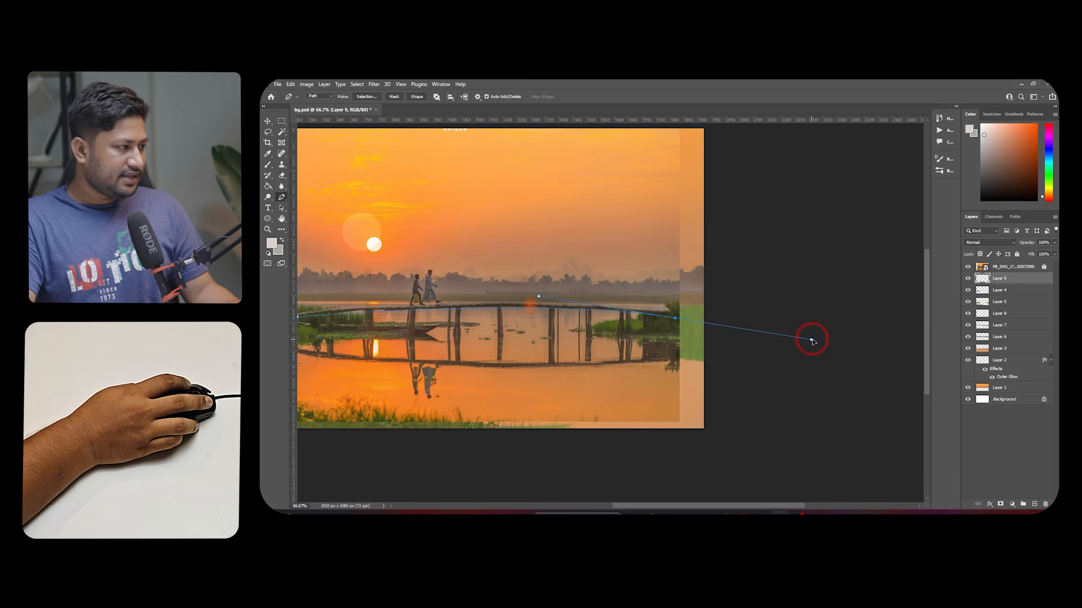
{"action": "left_click", "coordinate": [675, 318], "text": "alt"}
{"action": "left_click", "coordinate": [716, 330]}
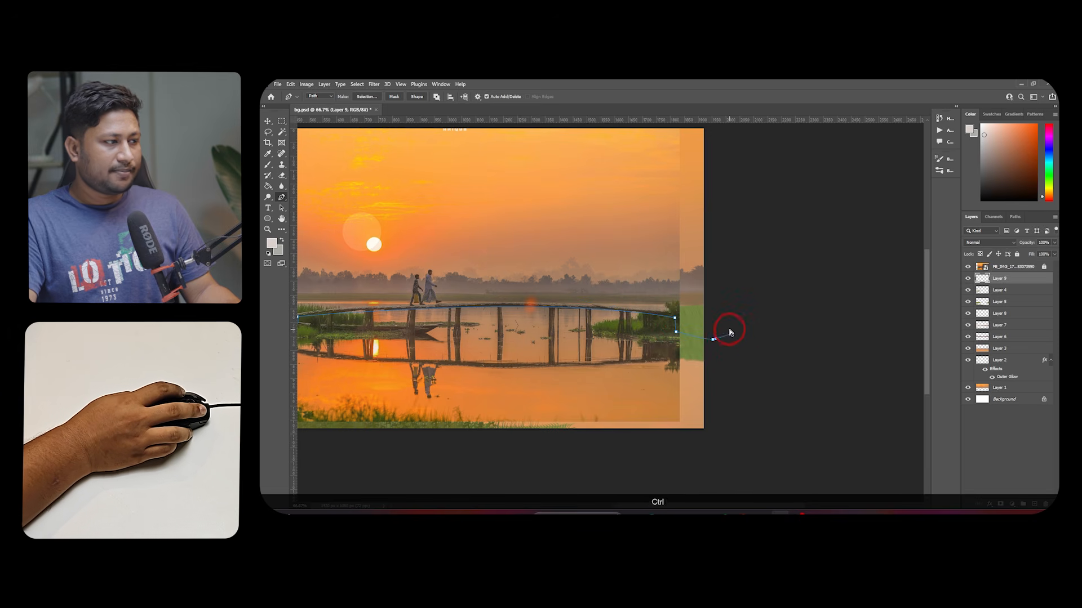
Complete the bridge deck path back along its other edge and convert it to a selection
{"action": "left_click_drag", "start_coordinate": [598, 310], "coordinate": [650, 313]}
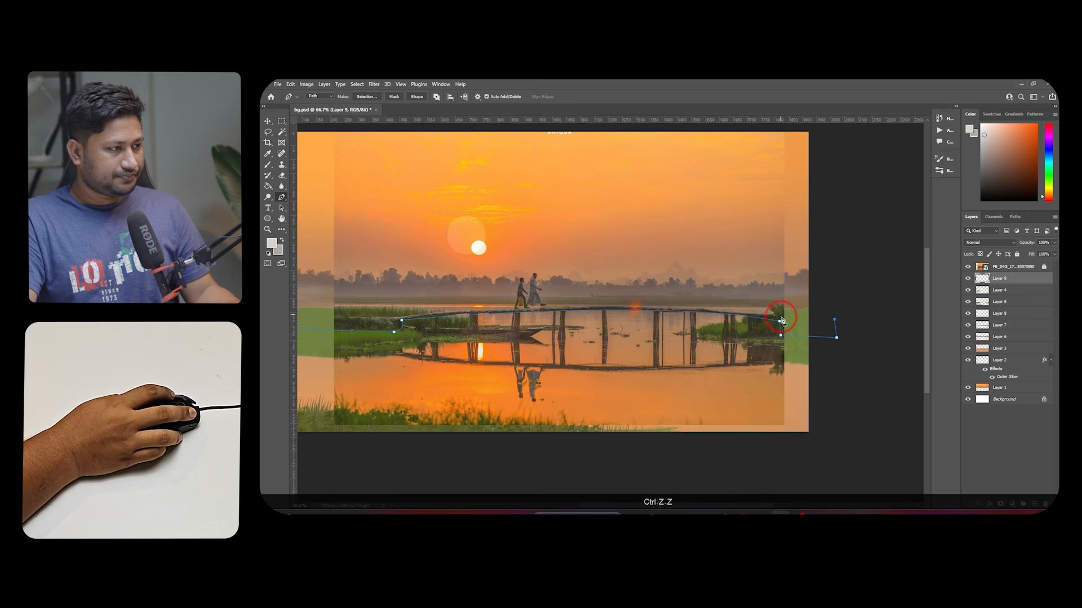
{"action": "left_click_drag", "start_coordinate": [398, 318], "coordinate": [356, 336]}
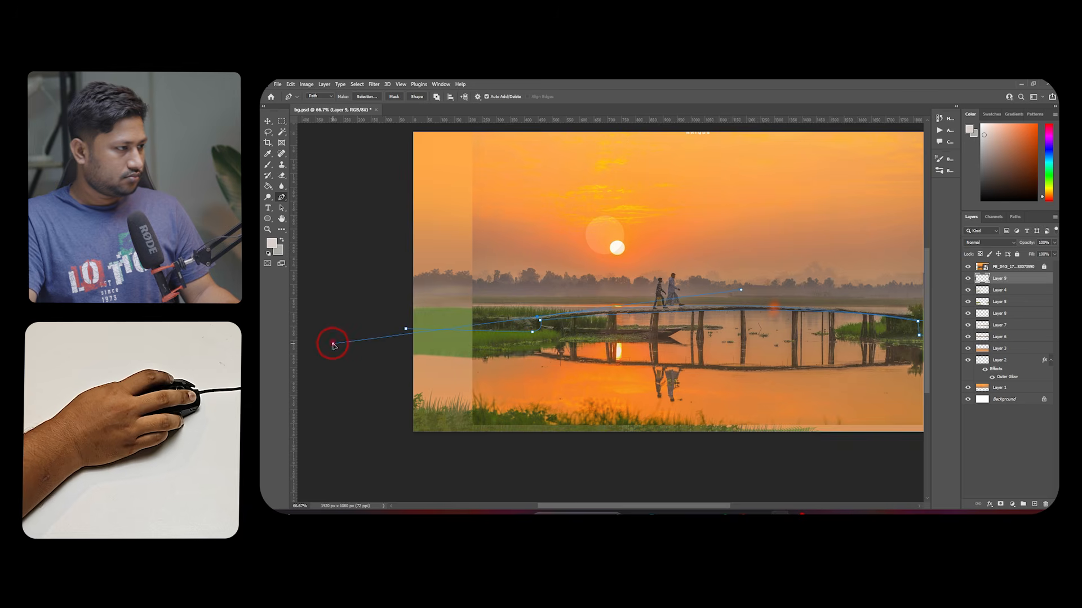
{"action": "left_click", "coordinate": [537, 318], "text": "alt"}
{"action": "key", "text": "ctrl+Return"}
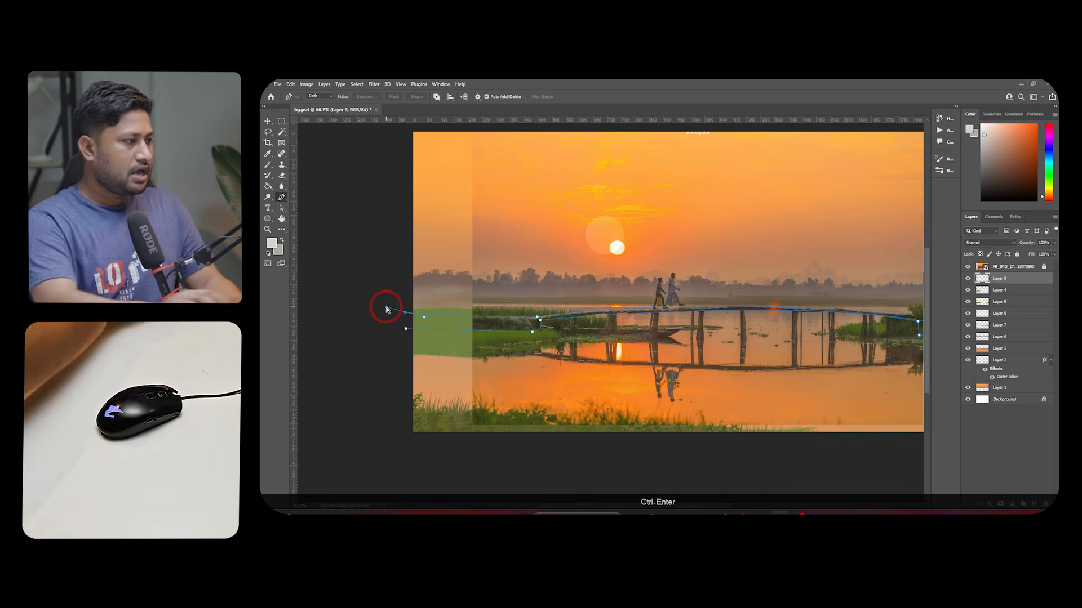
{"action": "left_click_drag", "start_coordinate": [714, 239], "coordinate": [609, 254]}
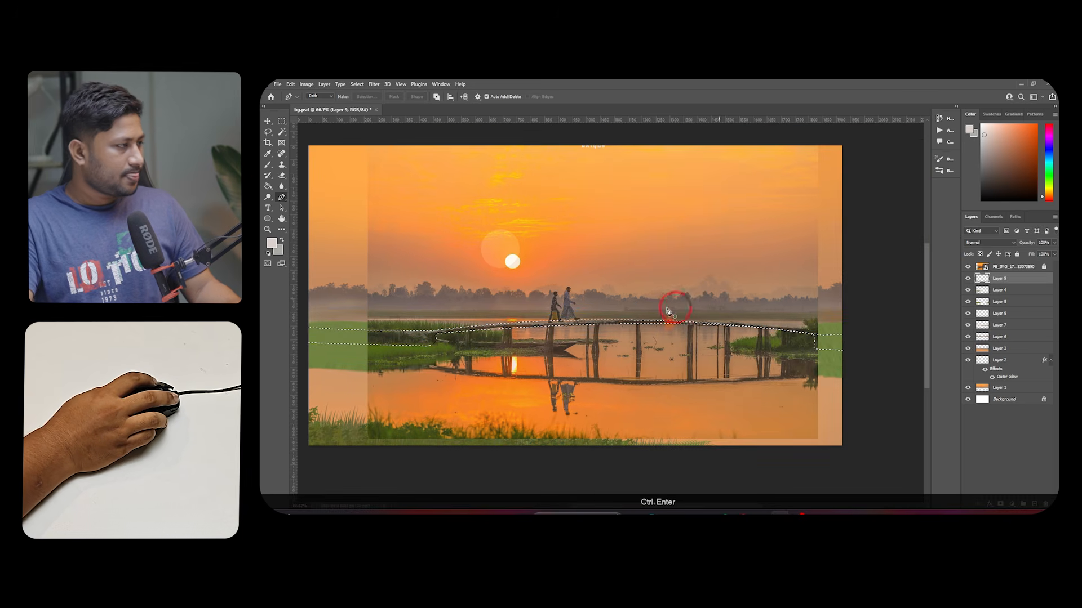
Switch to the Brush, sample a dark olive tone from the reference photo and enlarge the brush considerably
{"action": "left_click", "coordinate": [268, 165]}
{"action": "left_click", "coordinate": [424, 314], "text": "alt"}
{"action": "left_click", "coordinate": [430, 336], "text": "alt"}
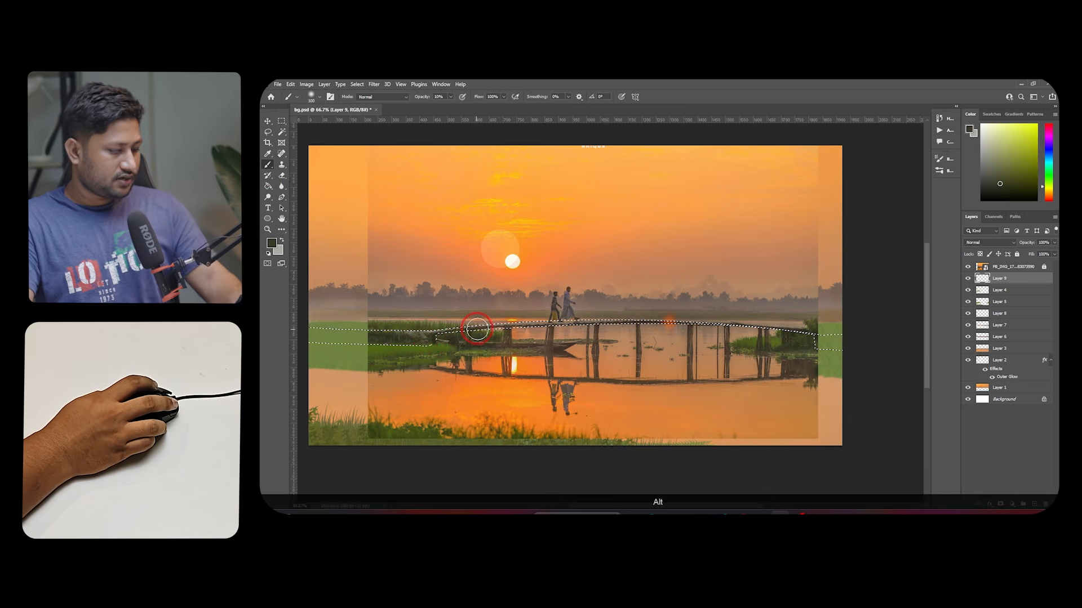
{"action": "key", "text": "bracketright"}
{"action": "key", "text": "bracketright"}
{"action": "key", "text": "bracketright"}
{"action": "key", "text": "bracketright"}
{"action": "key", "text": "bracketright"}
{"action": "key", "text": "bracketright"}
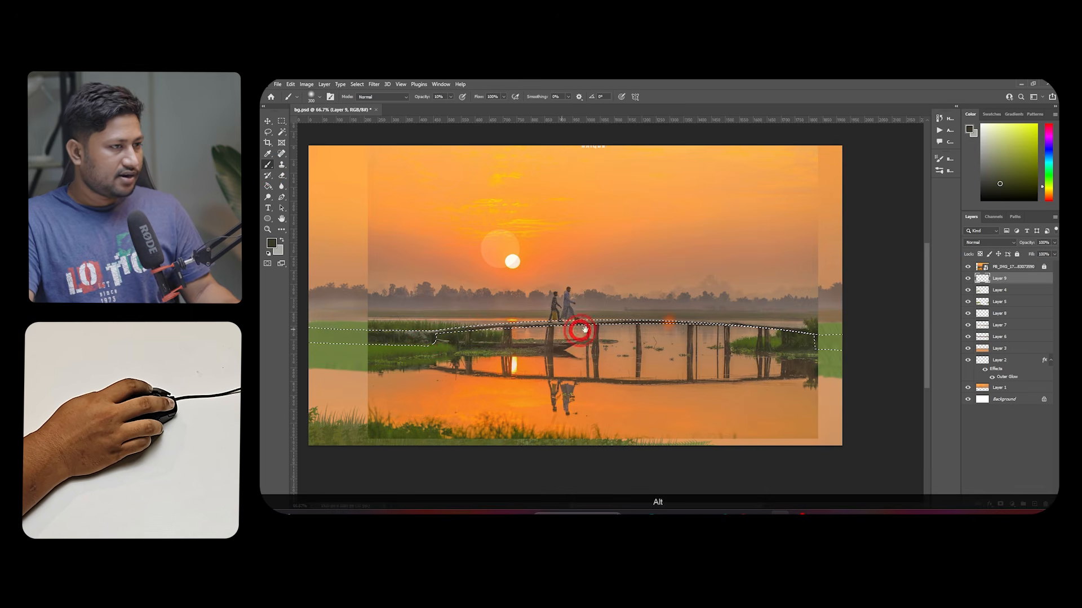
Raise the brush opacity to 100%, hide the reference photo, fill the bridge deck selection with dark olive and deselect
{"action": "left_click_drag", "start_coordinate": [596, 324], "coordinate": [618, 318]}
{"action": "left_click", "coordinate": [451, 97]}
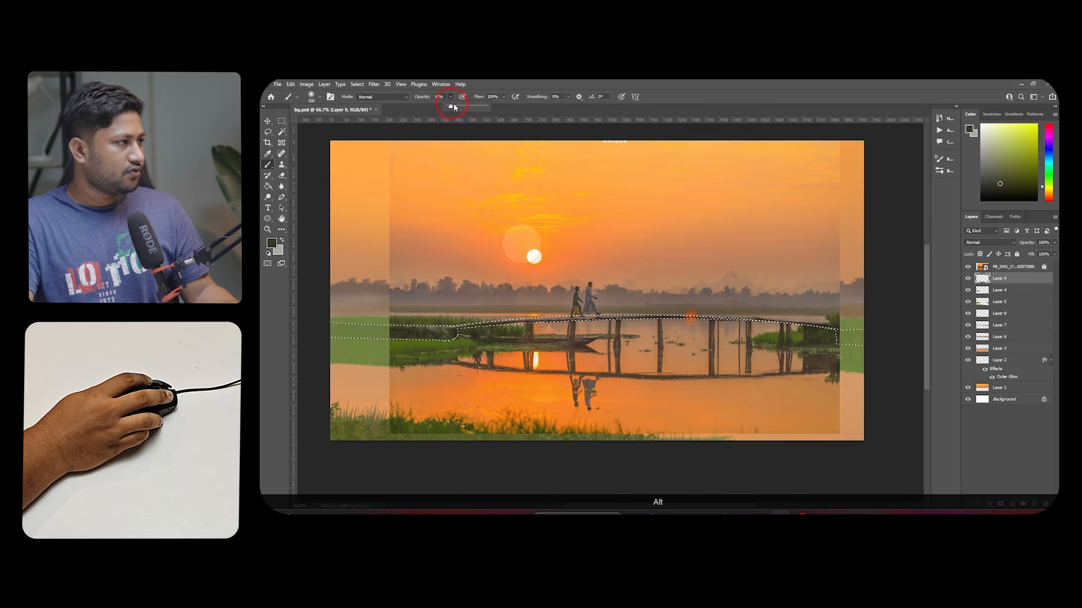
{"action": "left_click_drag", "start_coordinate": [450, 107], "coordinate": [494, 107]}
{"action": "left_click", "coordinate": [968, 267]}
{"action": "left_click_drag", "start_coordinate": [888, 338], "coordinate": [272, 333]}
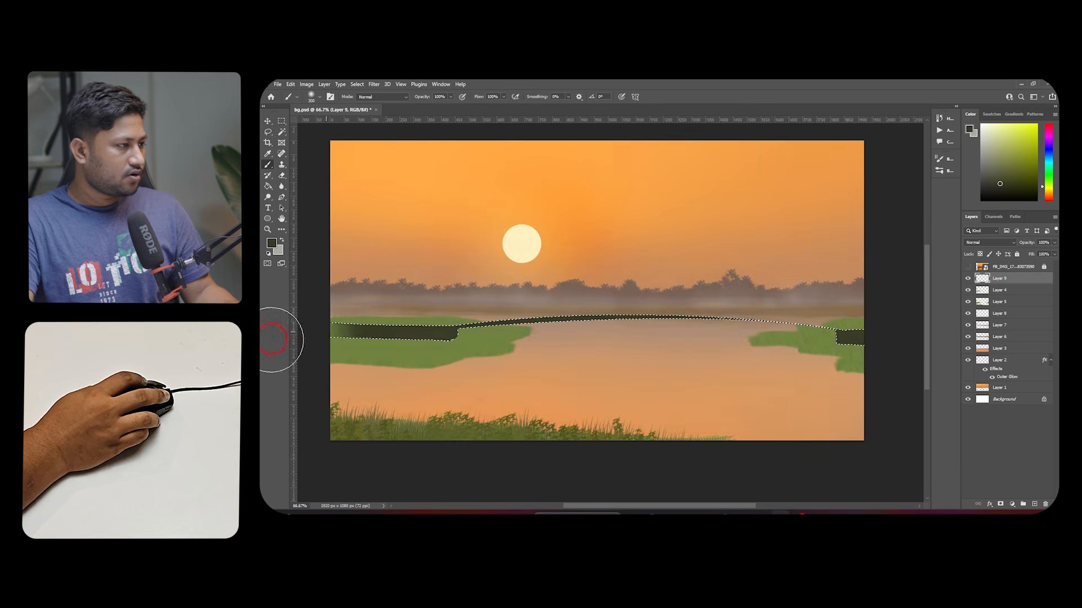
{"action": "key", "text": "ctrl+d"}
Outline the thin right half of the bridge deck with the Pen tool and convert the path to a selection
{"action": "left_click", "coordinate": [278, 197]}
{"action": "left_click", "coordinate": [584, 294]}
{"action": "left_click", "coordinate": [641, 319]}
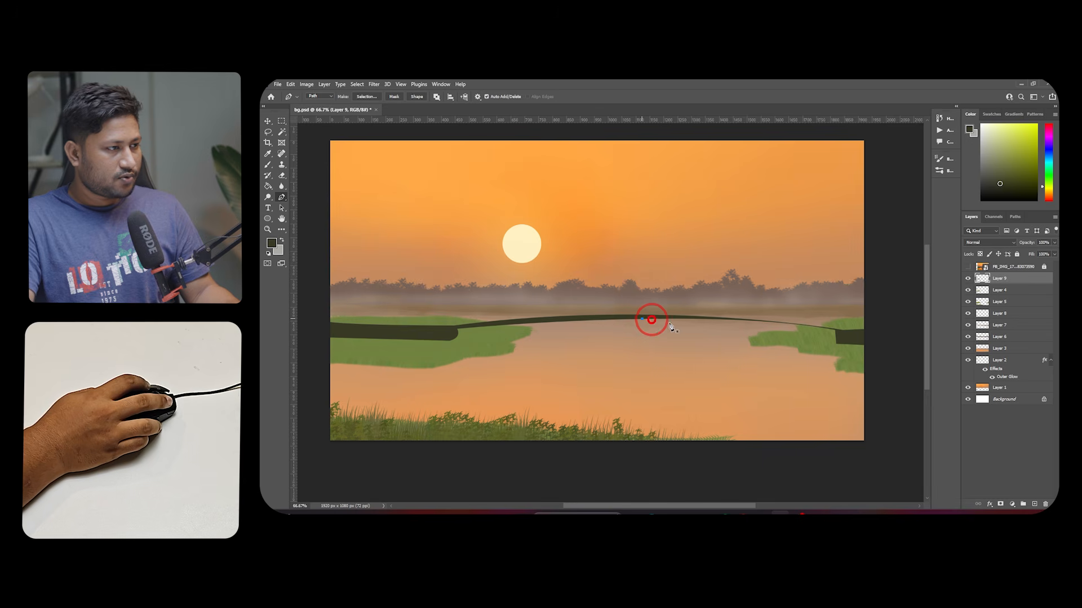
{"action": "key", "text": "ctrl+z"}
{"action": "left_click_drag", "start_coordinate": [842, 333], "coordinate": [896, 345]}
{"action": "left_click", "coordinate": [843, 334], "text": "alt"}
{"action": "left_click_drag", "start_coordinate": [641, 318], "coordinate": [533, 319]}
{"action": "key", "text": "ctrl+Return"}
Paint the new selection dark olive to thicken the right half of the deck, and deselect
{"action": "key", "text": "b"}
{"action": "mouse_move", "coordinate": [648, 332]}
{"action": "left_mouse_down"}
{"action": "mouse_move", "coordinate": [731, 336]}
{"action": "mouse_move", "coordinate": [626, 327]}
{"action": "left_mouse_up"}
{"action": "key", "text": "ctrl+d"}
{"action": "scroll", "coordinate": [625, 324], "scroll_direction": "down", "scroll_amount": 1}
{"action": "left_click", "coordinate": [630, 363], "text": "ctrl"}
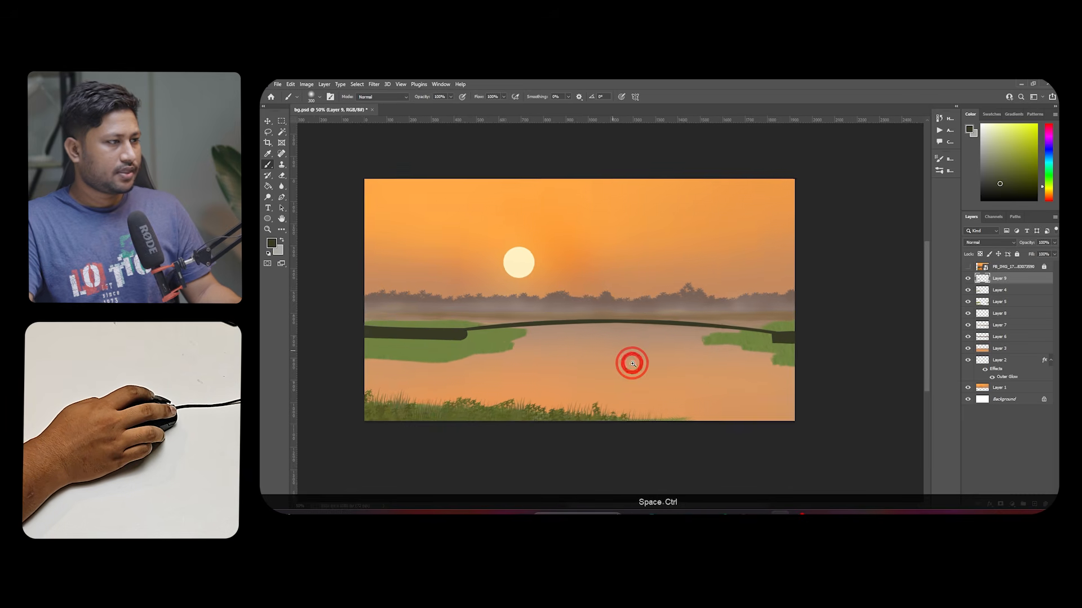
Compare the painted bridge deck with the reference photo by toggling the visibility of the photo and Layer 9
{"action": "left_click", "coordinate": [969, 266]}
{"action": "left_click", "coordinate": [969, 267]}
{"action": "left_click", "coordinate": [969, 266]}
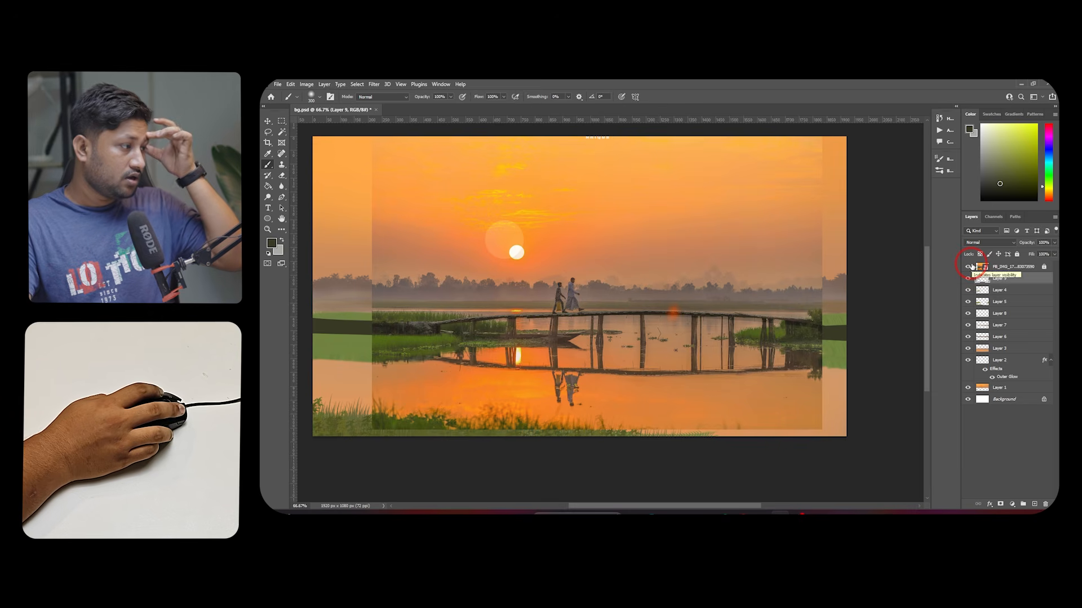
{"action": "left_click", "coordinate": [969, 266]}
{"action": "left_click", "coordinate": [969, 266]}
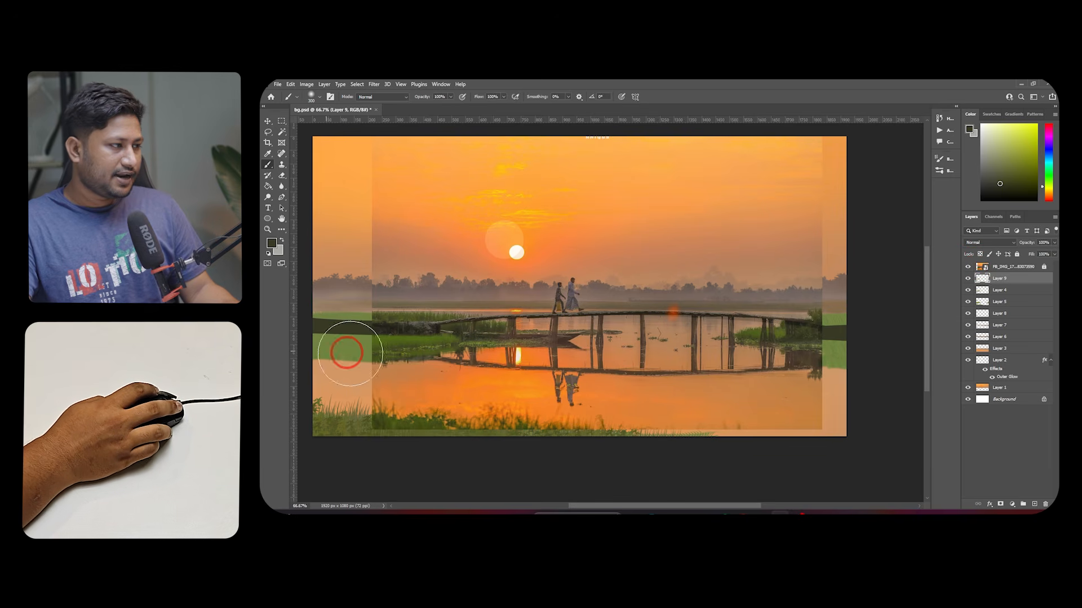
{"action": "left_click", "coordinate": [968, 278]}
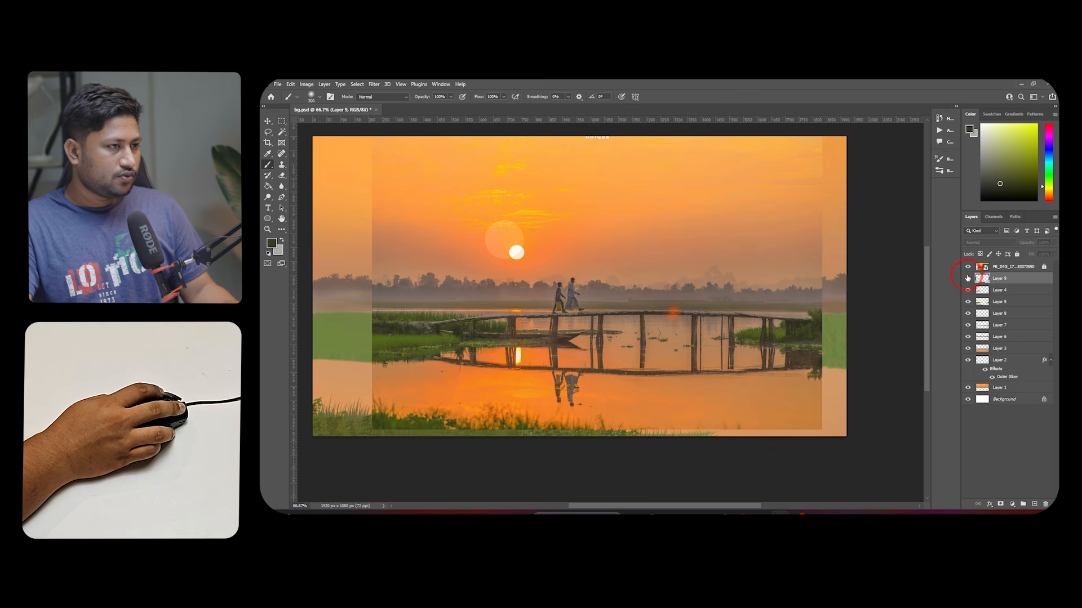
{"action": "left_click", "coordinate": [968, 278]}
Unlock the reference photo layer, lower its fill so the painted bridge shows through, and lock it again
{"action": "left_click", "coordinate": [1013, 266]}
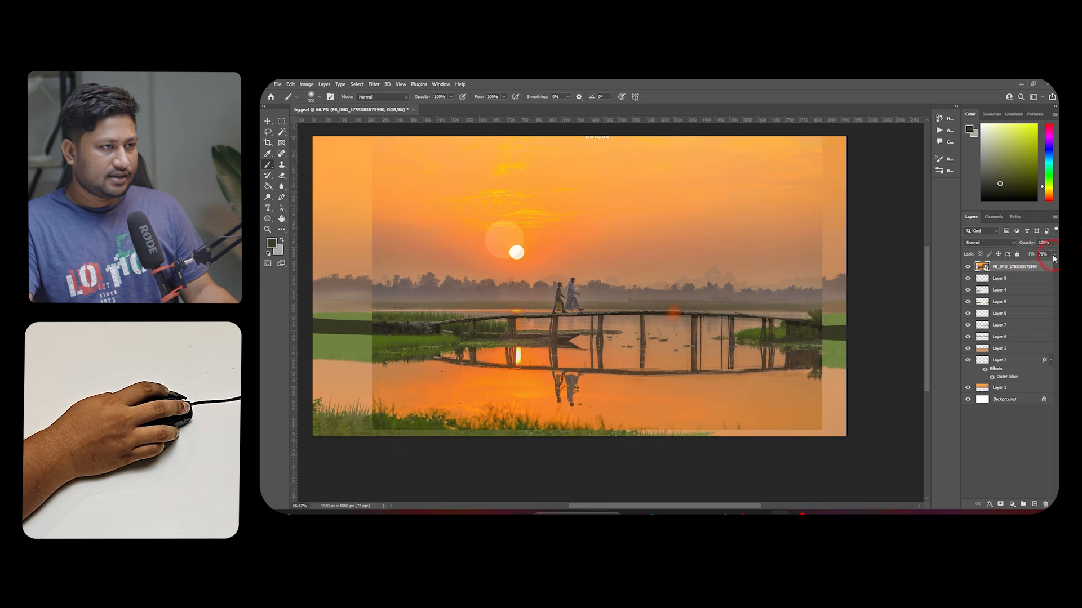
{"action": "left_click_drag", "start_coordinate": [1031, 265], "coordinate": [997, 273]}
{"action": "scroll", "coordinate": [434, 336], "scroll_direction": "up", "scroll_amount": 1}
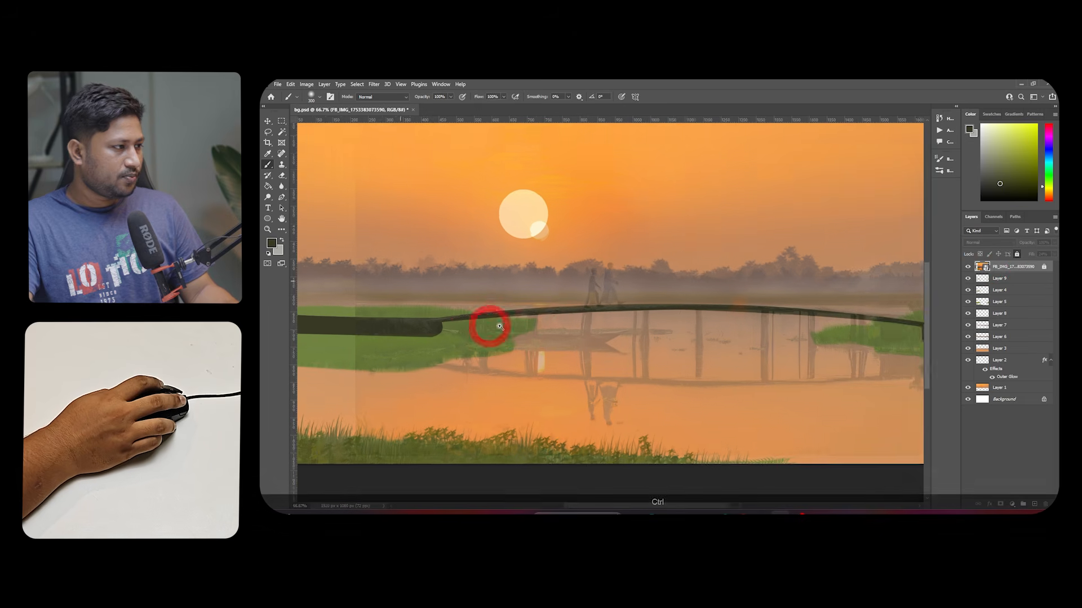
Select Layer 9 and pick the Hard Round Pressure Size brush for painting the bridge posts
{"action": "left_click", "coordinate": [566, 305], "text": "ctrl"}
{"action": "key", "text": "bracketleft"}
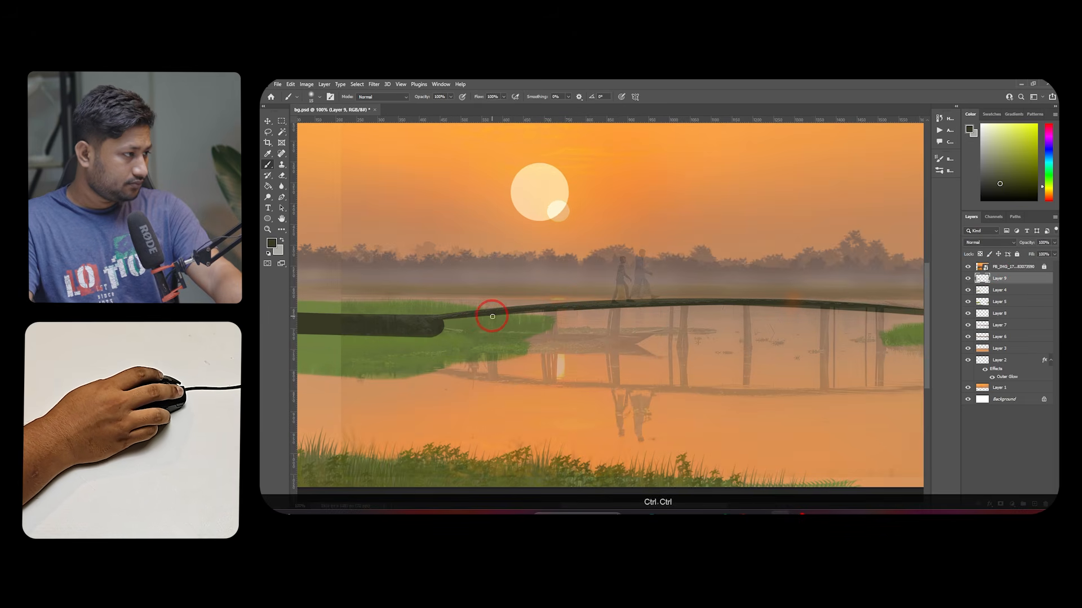
{"action": "scroll", "coordinate": [490, 318], "scroll_direction": "up", "scroll_amount": 1}
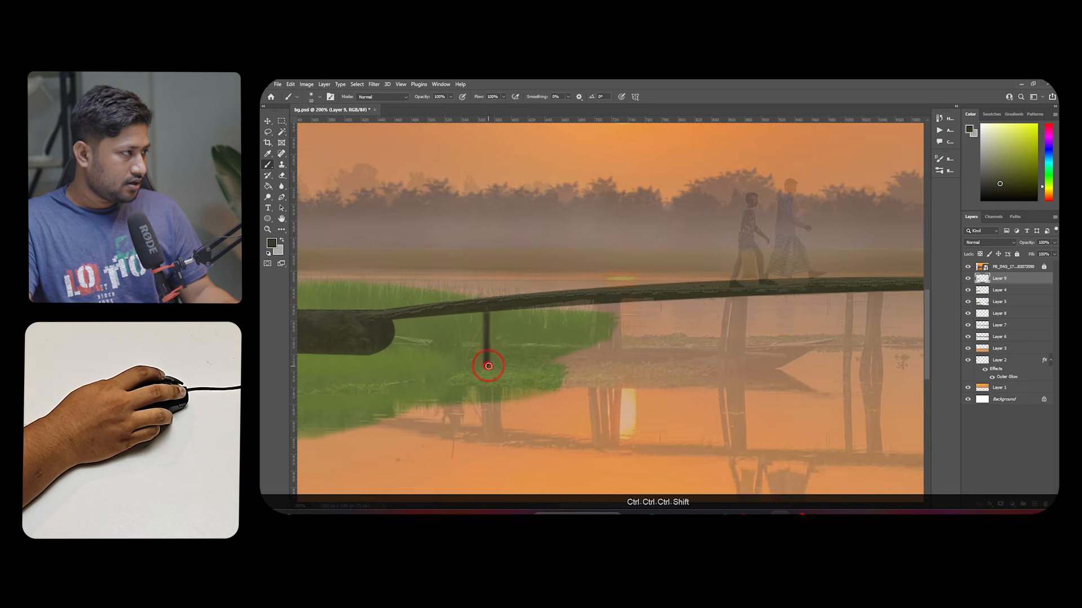
{"action": "left_click", "coordinate": [320, 98]}
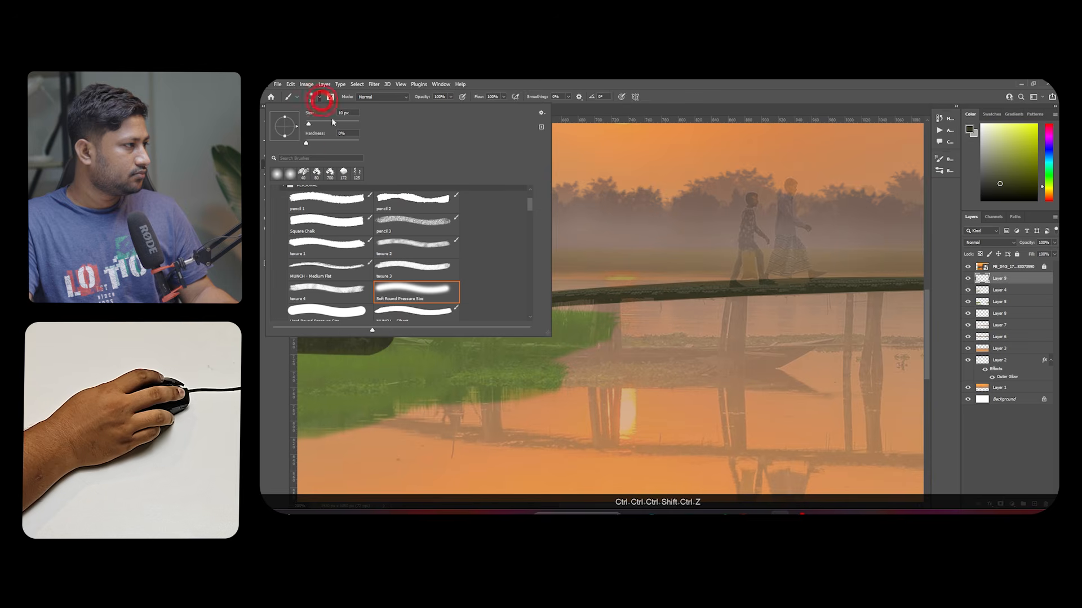
{"action": "double_click", "coordinate": [315, 310]}
Paint a pair of straight dark olive posts over the left grassy bank and the group of three posts beside it, following the reference photo
{"action": "left_click", "coordinate": [483, 314]}
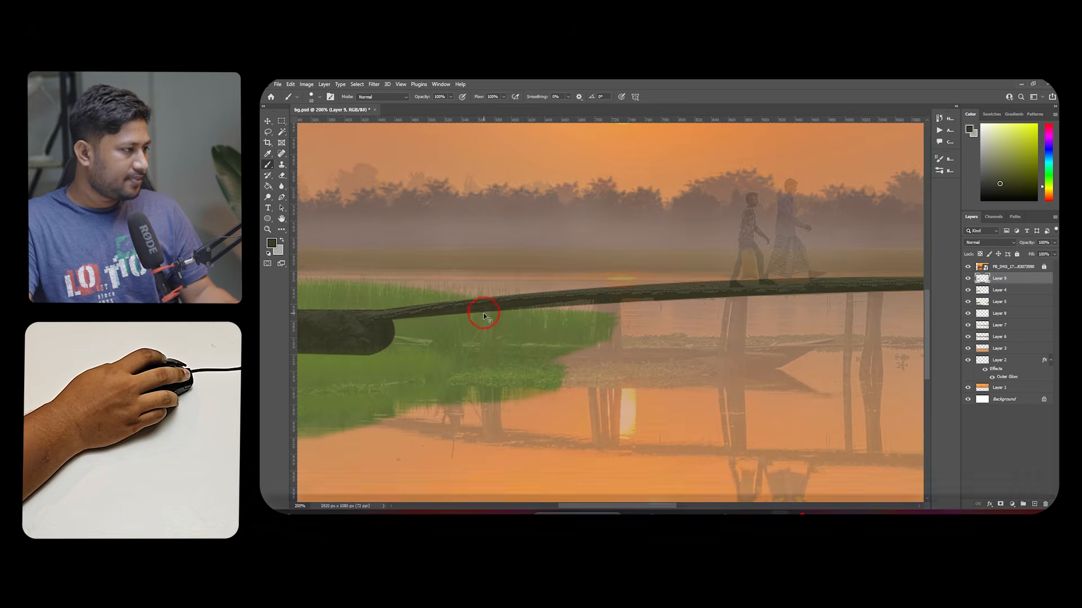
{"action": "left_click", "coordinate": [485, 367], "text": "shift"}
{"action": "key", "text": "ctrl+z"}
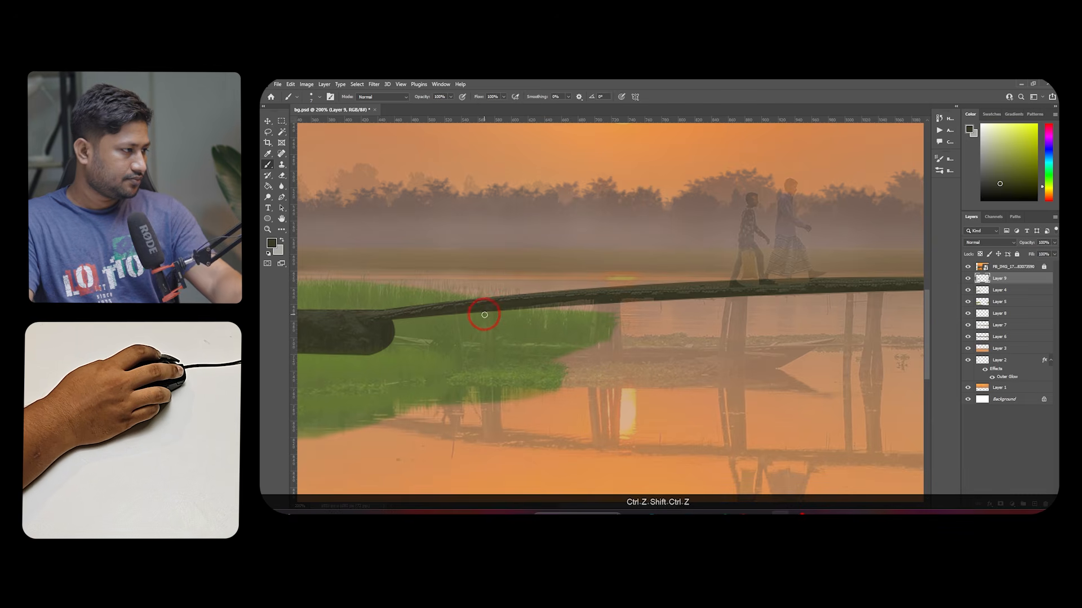
{"action": "left_click_drag", "start_coordinate": [496, 315], "coordinate": [496, 362]}
{"action": "left_click", "coordinate": [608, 303]}
{"action": "key", "text": "ctrl+z"}
{"action": "mouse_move", "coordinate": [596, 306]}
{"action": "left_mouse_down"}
{"action": "mouse_move", "coordinate": [597, 362]}
{"action": "mouse_move", "coordinate": [613, 361]}
{"action": "left_mouse_up"}
{"action": "key", "text": "ctrl+z"}
{"action": "left_click", "coordinate": [618, 363], "text": "shift"}
Paint the group of dark olive posts under the deck below the two walking figures
{"action": "left_click_drag", "start_coordinate": [710, 317], "coordinate": [676, 323]}
{"action": "key", "text": "bracketleft"}
{"action": "key", "text": "bracketright"}
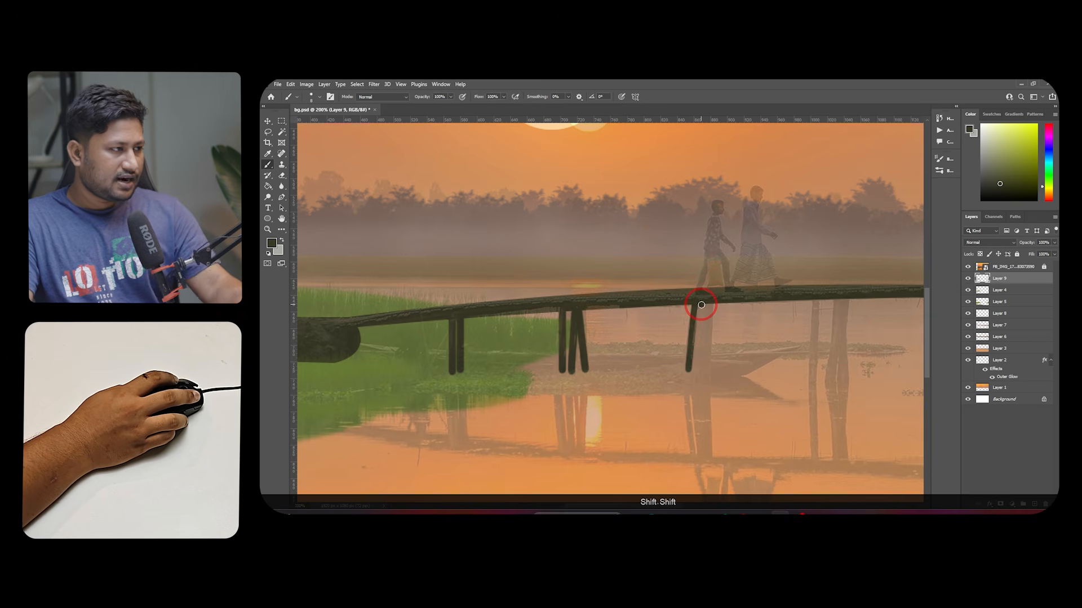
{"action": "left_click", "coordinate": [712, 364], "text": "shift"}
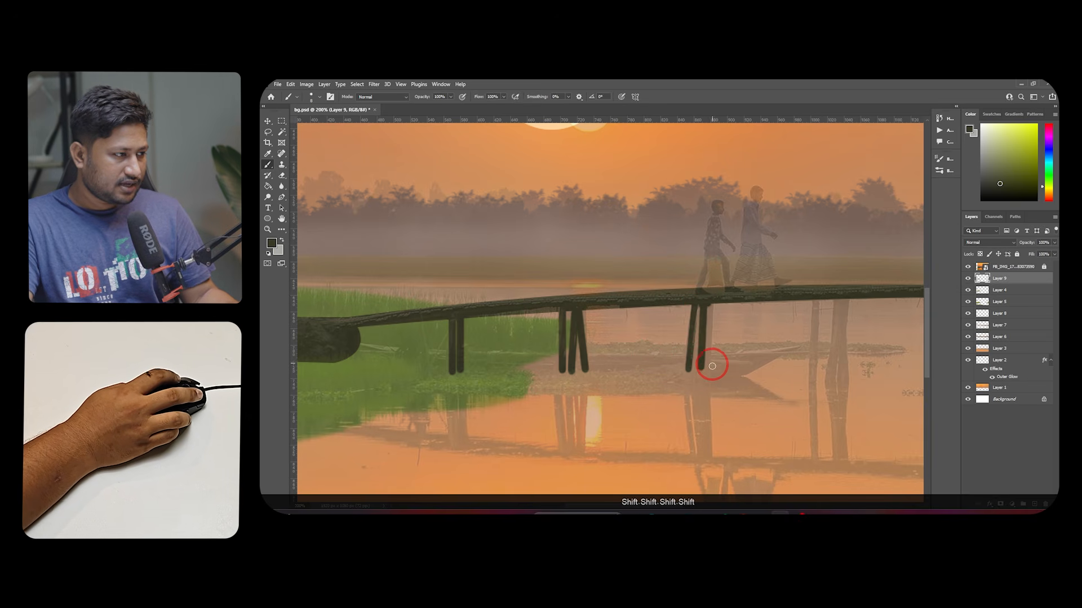
Paint the group of three posts to the right of the walking figures, one straight and two splayed
{"action": "left_click_drag", "start_coordinate": [762, 375], "coordinate": [713, 365]}
{"action": "left_click", "coordinate": [711, 366], "text": "ctrl+alt"}
{"action": "left_click", "coordinate": [698, 359], "text": "ctrl"}
{"action": "left_click", "coordinate": [692, 355], "text": "ctrl"}
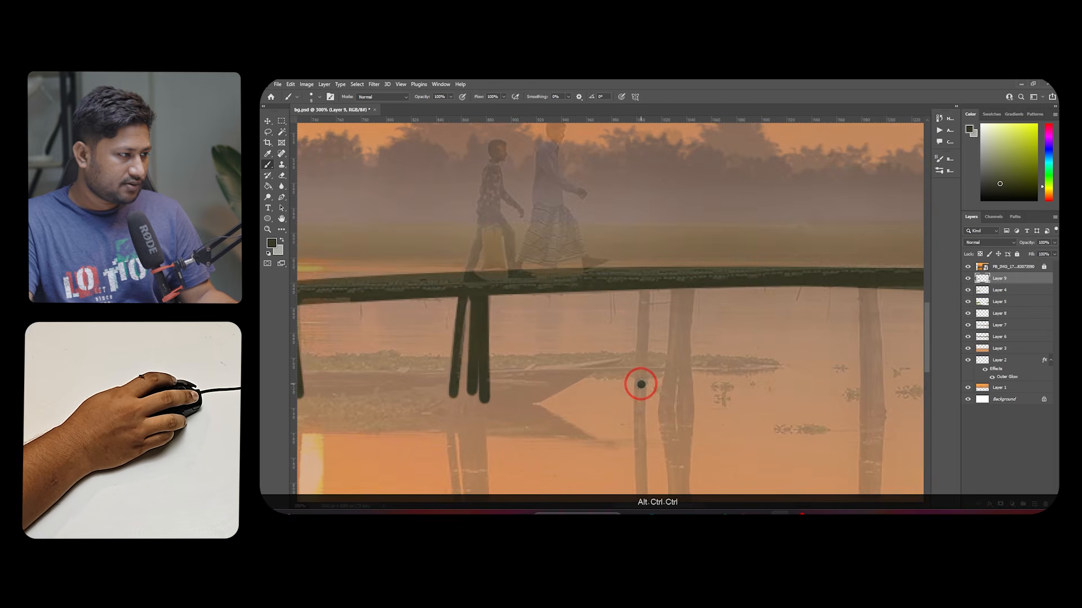
{"action": "left_click", "coordinate": [643, 291], "text": "shift"}
{"action": "key", "text": "bracketright"}
{"action": "left_click", "coordinate": [682, 286]}
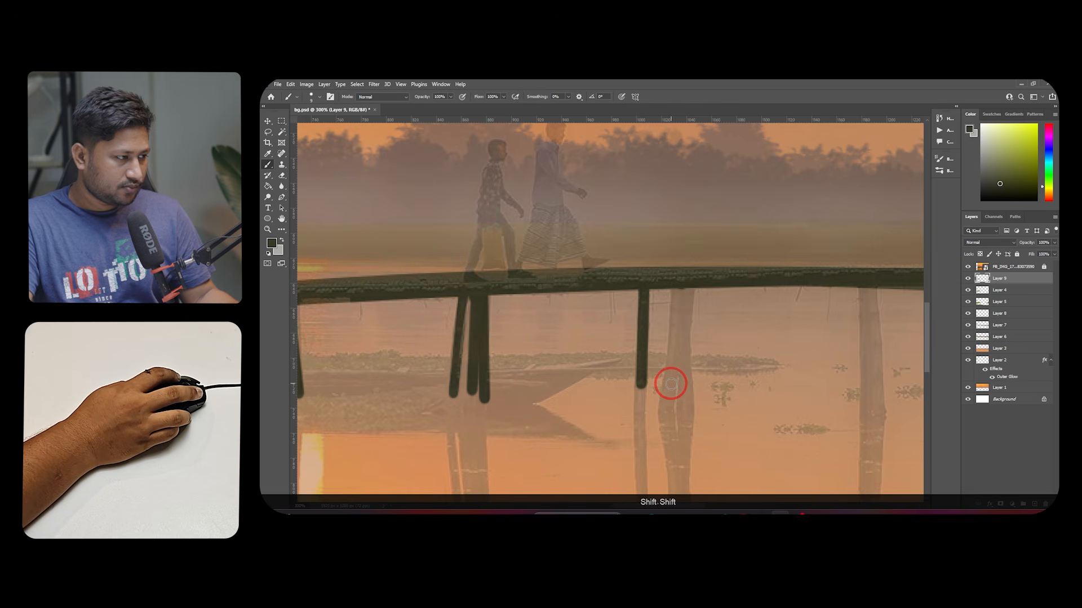
{"action": "left_click", "coordinate": [685, 293], "text": "shift"}
{"action": "left_click", "coordinate": [691, 383], "text": "shift"}
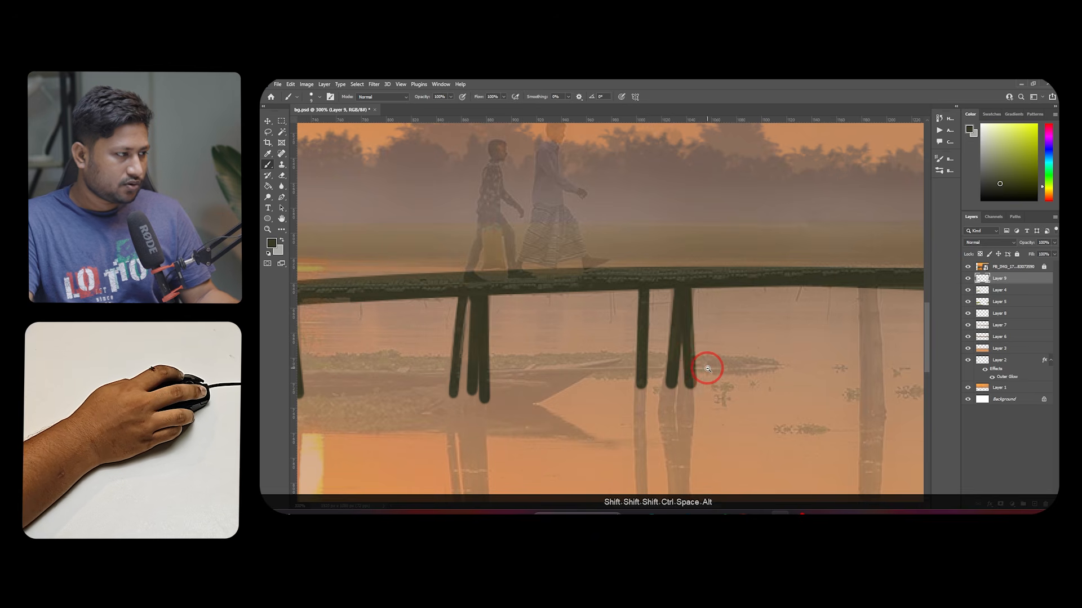
Set the foreground colour to bright red and draw a horizontal guide line across the bridge post ends on a new layer
{"action": "left_click", "coordinate": [707, 370], "text": "ctrl+alt"}
{"action": "left_click", "coordinate": [707, 370], "text": "ctrl+alt"}
{"action": "left_click", "coordinate": [708, 370], "text": "ctrl+alt"}
{"action": "left_click_drag", "start_coordinate": [716, 394], "coordinate": [663, 380]}
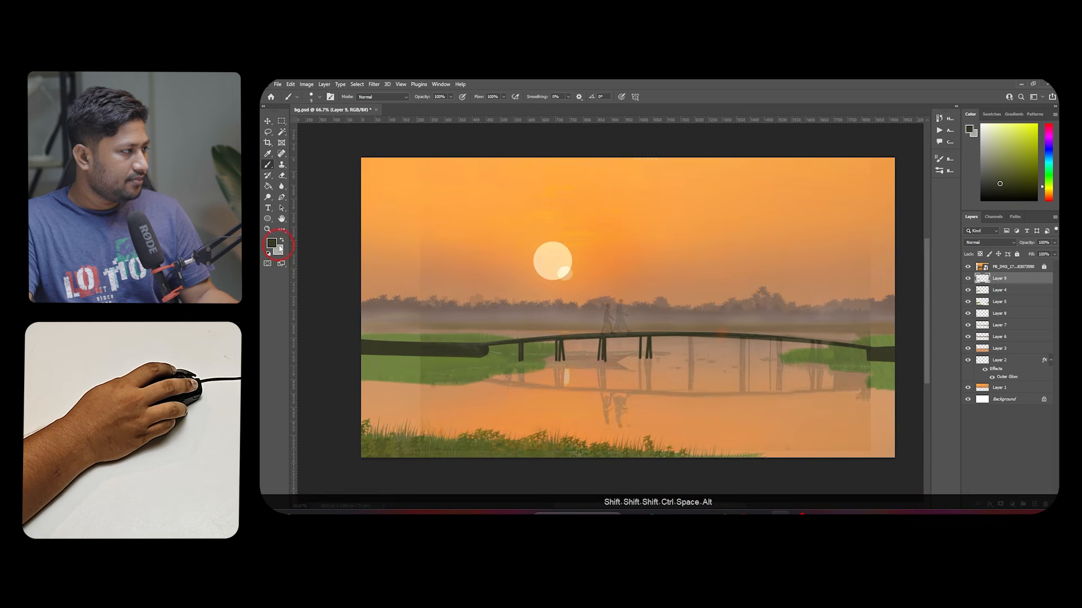
{"action": "left_click", "coordinate": [272, 242]}
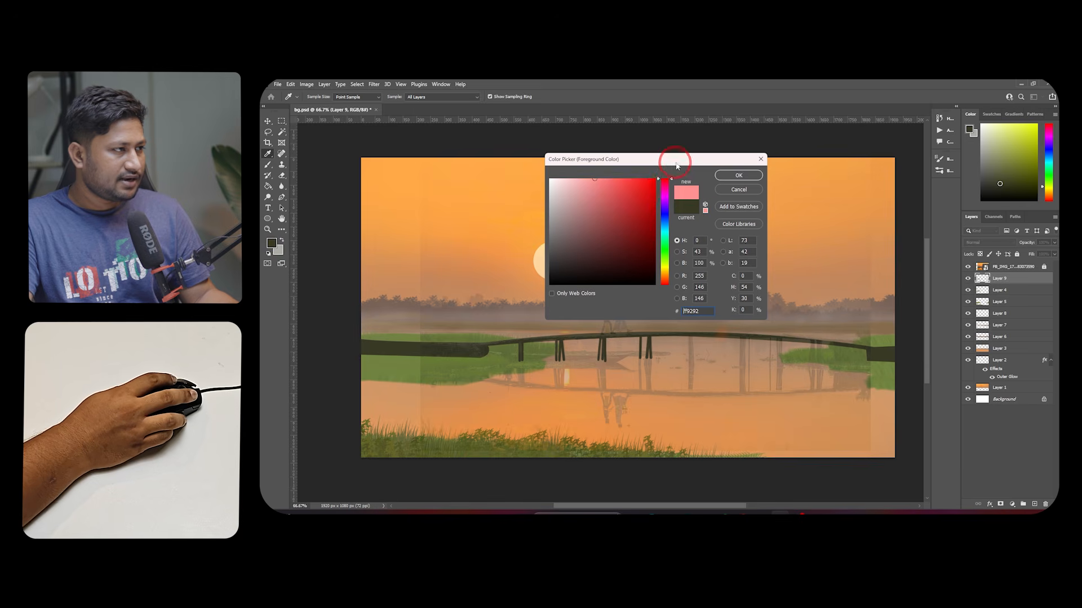
{"action": "left_click", "coordinate": [755, 178]}
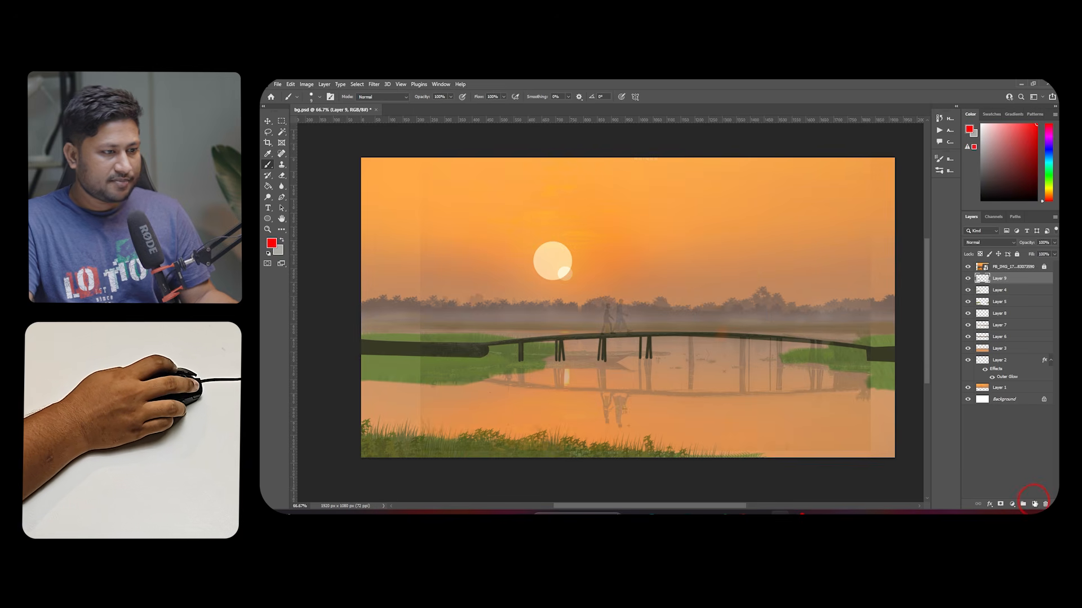
{"action": "key", "text": "ctrl+shift+alt+n"}
{"action": "left_click", "coordinate": [469, 352]}
{"action": "left_click", "coordinate": [557, 355], "text": "shift"}
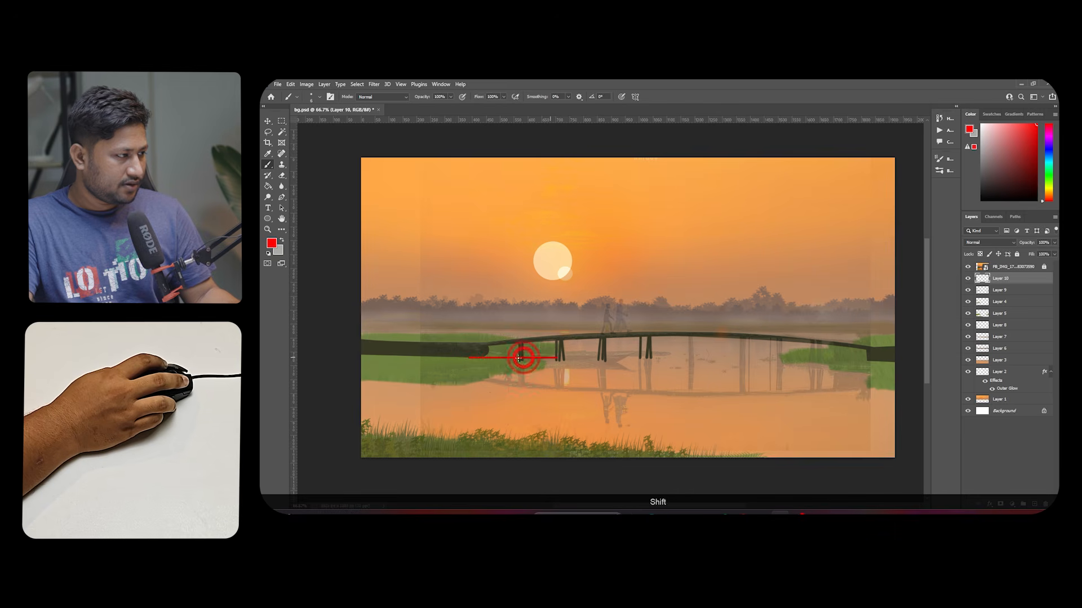
{"action": "left_click_drag", "start_coordinate": [787, 370], "coordinate": [942, 373]}
Make Layer 9 the active layer again, with the unpainted posts along the guide line in view
{"action": "left_click", "coordinate": [479, 350], "text": "ctrl"}
{"action": "left_click", "coordinate": [456, 350], "text": "ctrl"}
{"action": "left_click_drag", "start_coordinate": [420, 352], "coordinate": [704, 360]}
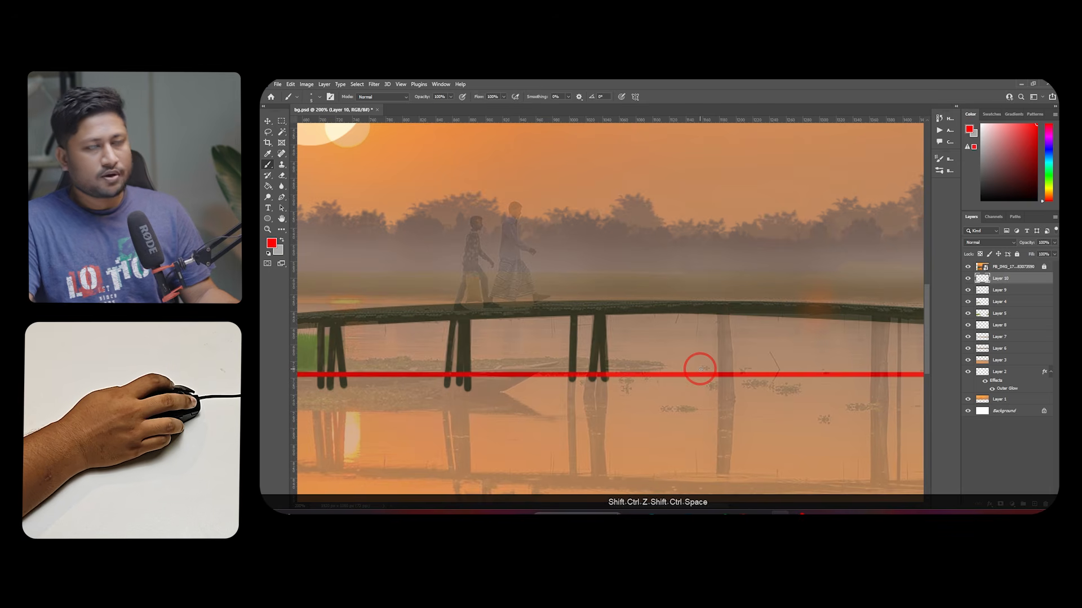
{"action": "left_click_drag", "start_coordinate": [676, 374], "coordinate": [640, 379]}
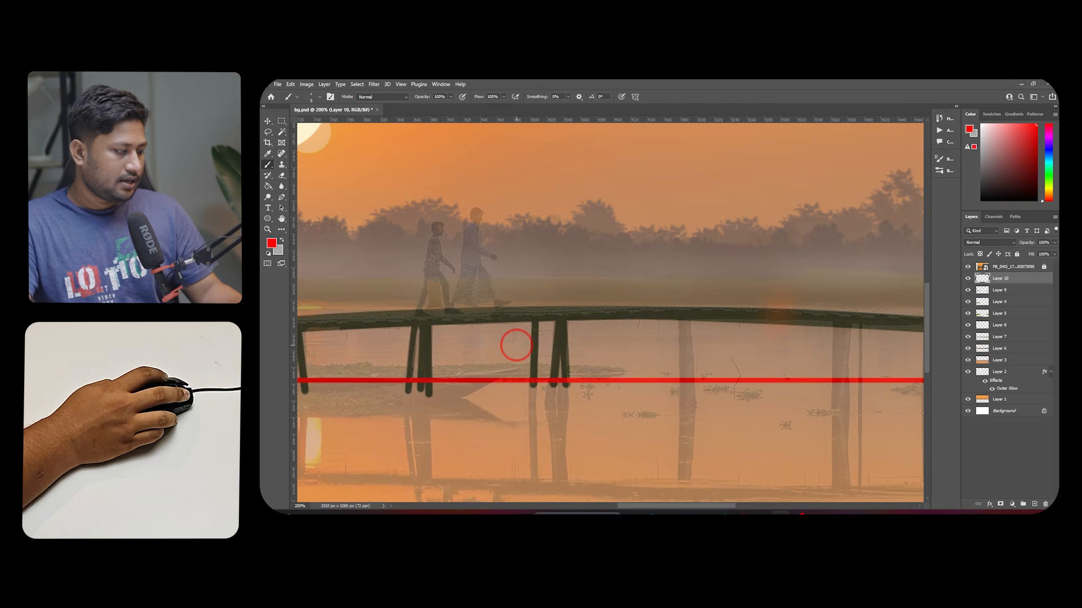
{"action": "left_click", "coordinate": [563, 343], "text": "ctrl"}
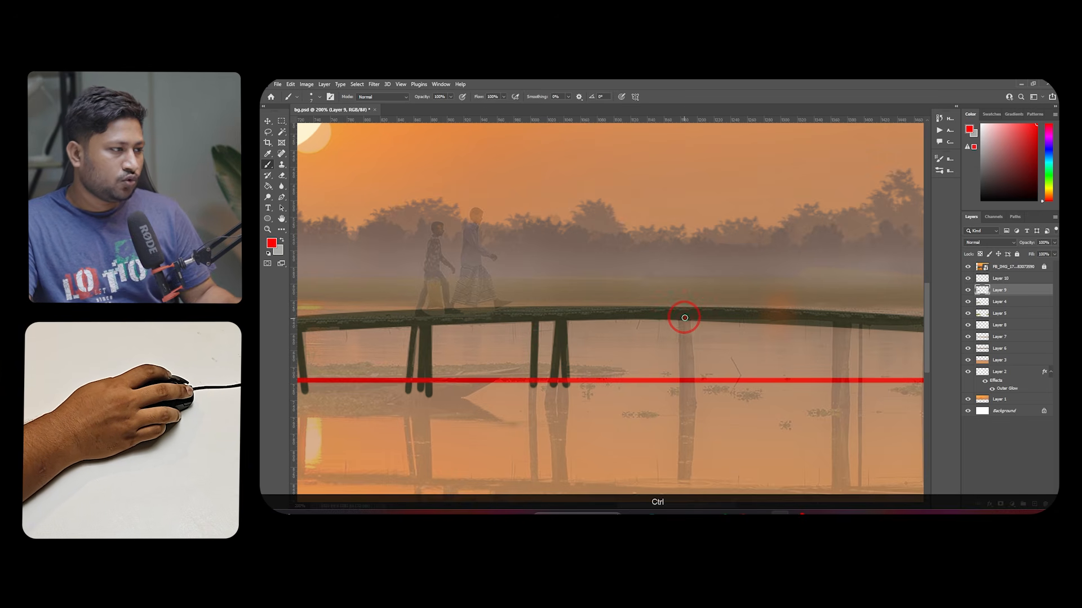
{"action": "left_click", "coordinate": [697, 359]}
{"action": "key", "text": "ctrl+z"}
{"action": "key", "text": "ctrl+z"}
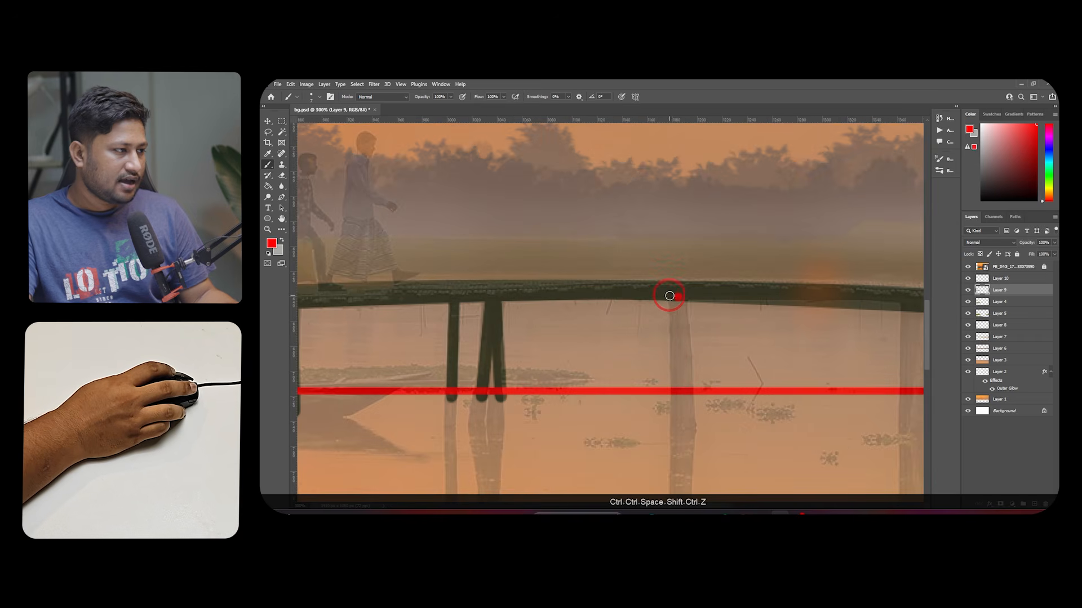
Sample the deck's dark olive and paint the thick, slightly leaning post near the middle of the bridge down to the red line
{"action": "left_click", "coordinate": [680, 293], "text": "alt"}
{"action": "left_click_drag", "start_coordinate": [674, 402], "coordinate": [671, 307]}
{"action": "key", "text": "ctrl+z"}
{"action": "left_click", "coordinate": [689, 384], "text": "shift"}
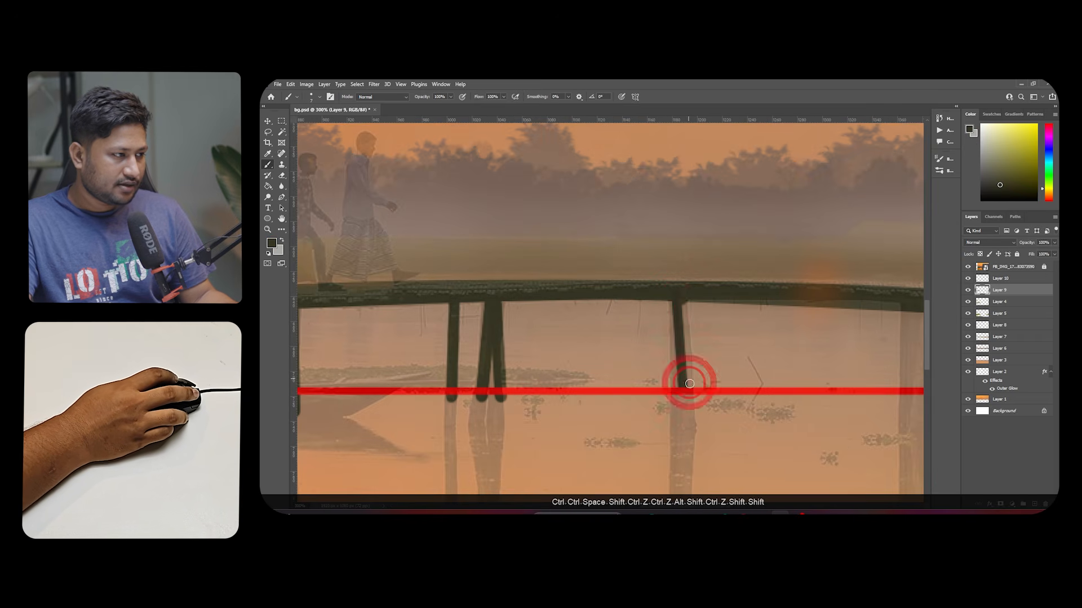
{"action": "left_click", "coordinate": [675, 382], "text": "shift"}
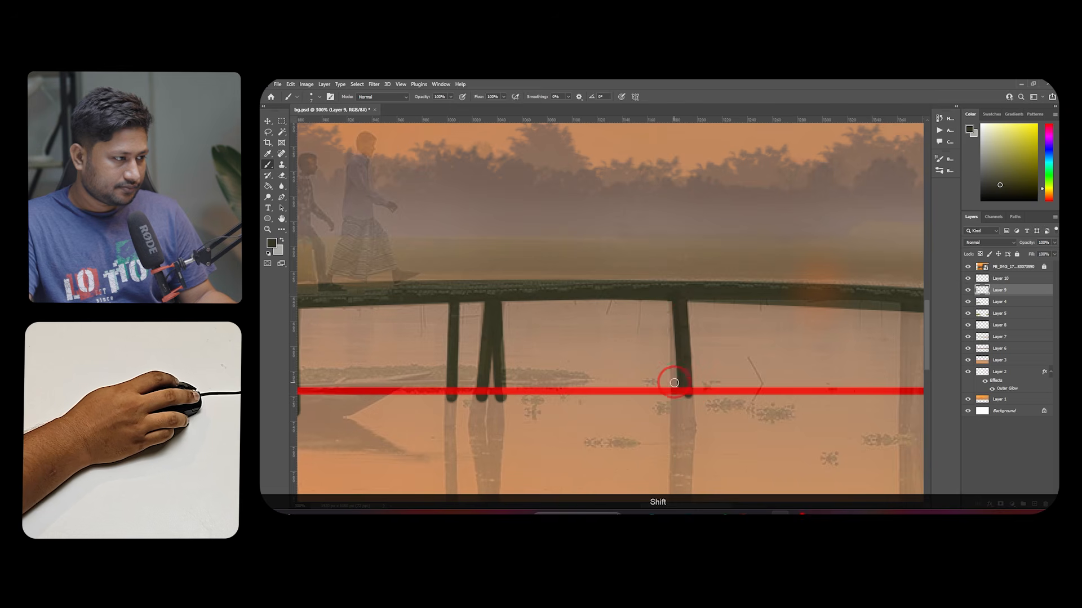
Paint the pair of posts right of the thick middle post, ending them at the red guide line
{"action": "left_click_drag", "start_coordinate": [810, 386], "coordinate": [669, 403]}
{"action": "left_click", "coordinate": [762, 324]}
{"action": "left_click", "coordinate": [763, 393], "text": "shift"}
{"action": "left_click", "coordinate": [769, 385], "text": "shift"}
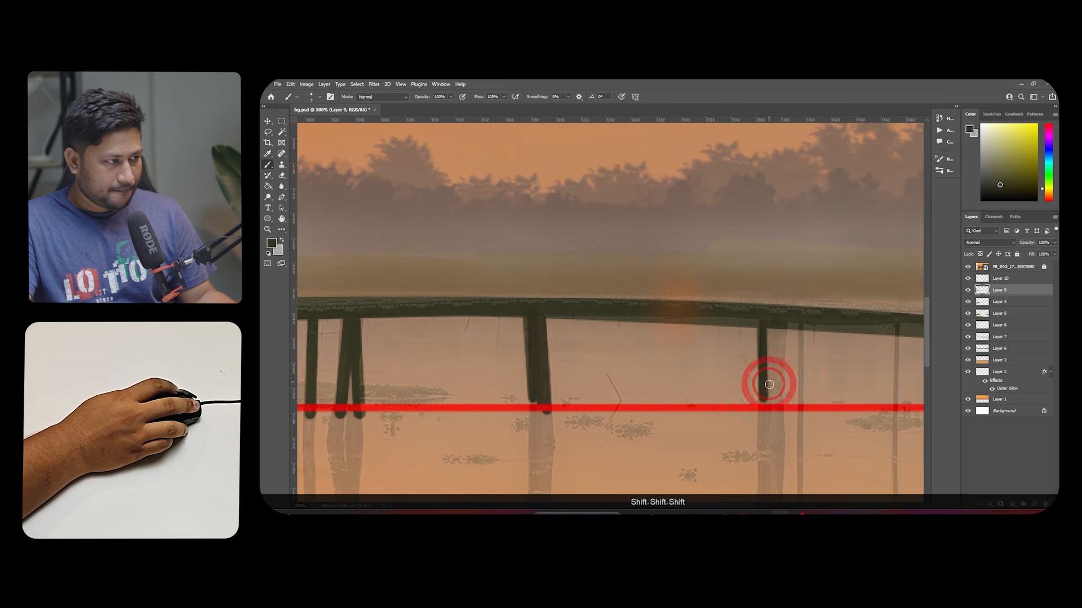
{"action": "left_click", "coordinate": [773, 397], "text": "shift"}
Paint the group of posts at the left edge of the right grassy bank down to the guide line
{"action": "left_click_drag", "start_coordinate": [894, 410], "coordinate": [685, 403]}
{"action": "left_click", "coordinate": [719, 322]}
{"action": "left_click", "coordinate": [723, 393], "text": "shift"}
{"action": "left_click", "coordinate": [736, 328]}
{"action": "left_click", "coordinate": [736, 393], "text": "shift"}
{"action": "left_click", "coordinate": [739, 326]}
{"action": "left_click", "coordinate": [740, 392], "text": "shift"}
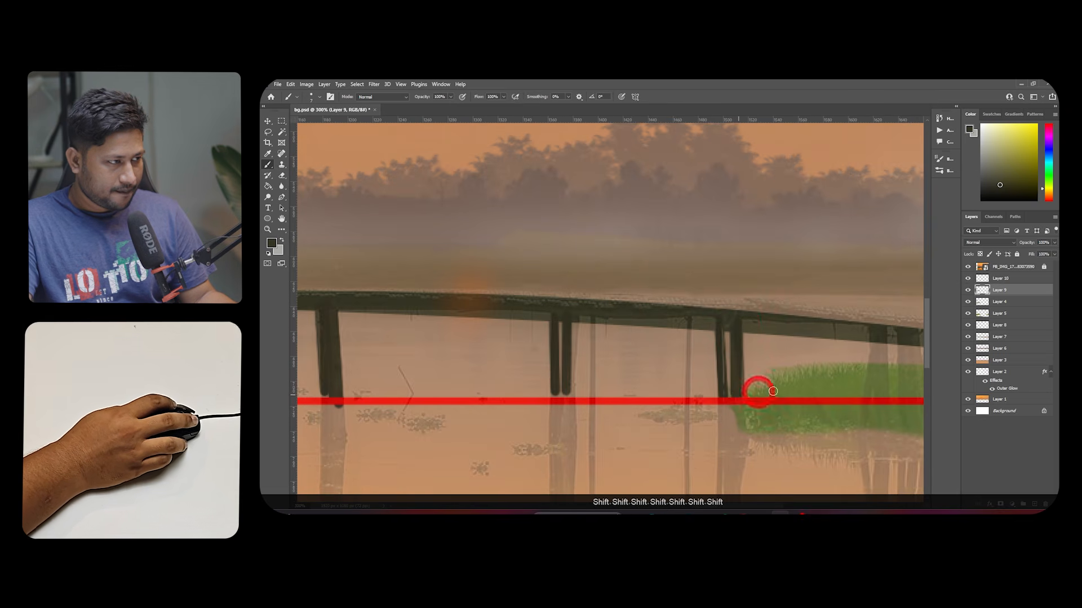
Paint the leaning pair of posts over the right grassy bank and undo the stray brush mark
{"action": "left_click_drag", "start_coordinate": [885, 393], "coordinate": [722, 402]}
{"action": "left_click", "coordinate": [714, 341]}
{"action": "left_click", "coordinate": [717, 413], "text": "shift"}
{"action": "left_click", "coordinate": [719, 342]}
{"action": "left_click", "coordinate": [722, 407], "text": "shift"}
{"action": "left_click", "coordinate": [708, 376]}
{"action": "key", "text": "ctrl+z"}
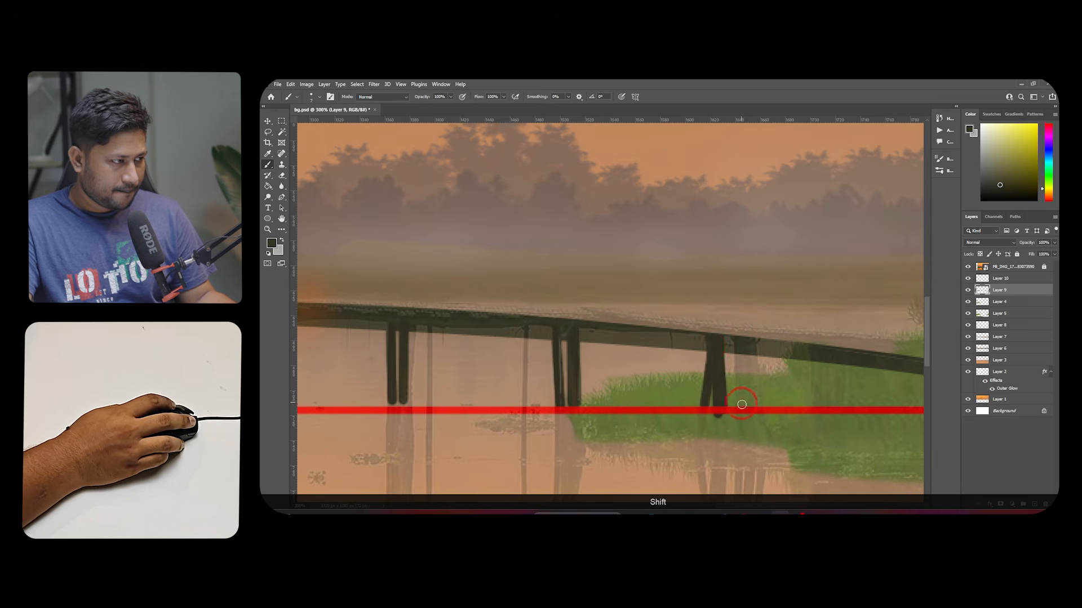
Paint the last thick post on the right grassy bank, beside the leaning pair
{"action": "left_click", "coordinate": [742, 405], "text": "shift"}
{"action": "left_click", "coordinate": [744, 339]}
{"action": "left_click", "coordinate": [748, 403], "text": "shift"}
{"action": "left_click", "coordinate": [758, 339]}
{"action": "left_click", "coordinate": [754, 401], "text": "shift"}
{"action": "key", "text": "alt+space"}
{"action": "left_click", "coordinate": [754, 389], "text": "ctrl+alt"}
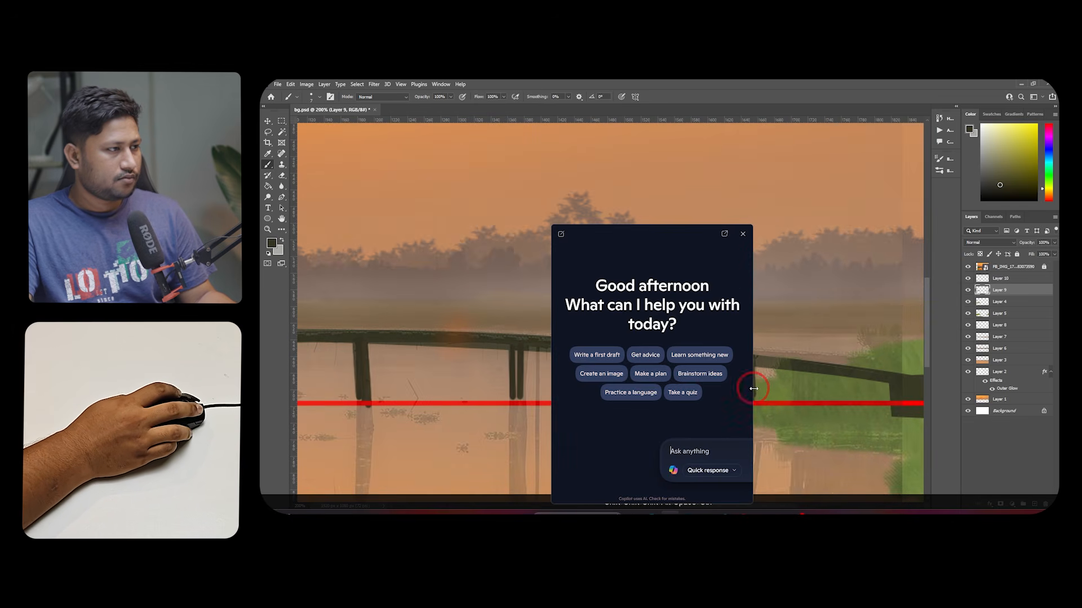
{"action": "left_click", "coordinate": [743, 234]}
Hide the reference photo and the red guide line on Layer 10 to review the whole painted bridge
{"action": "key", "text": "ctrl+alt+0"}
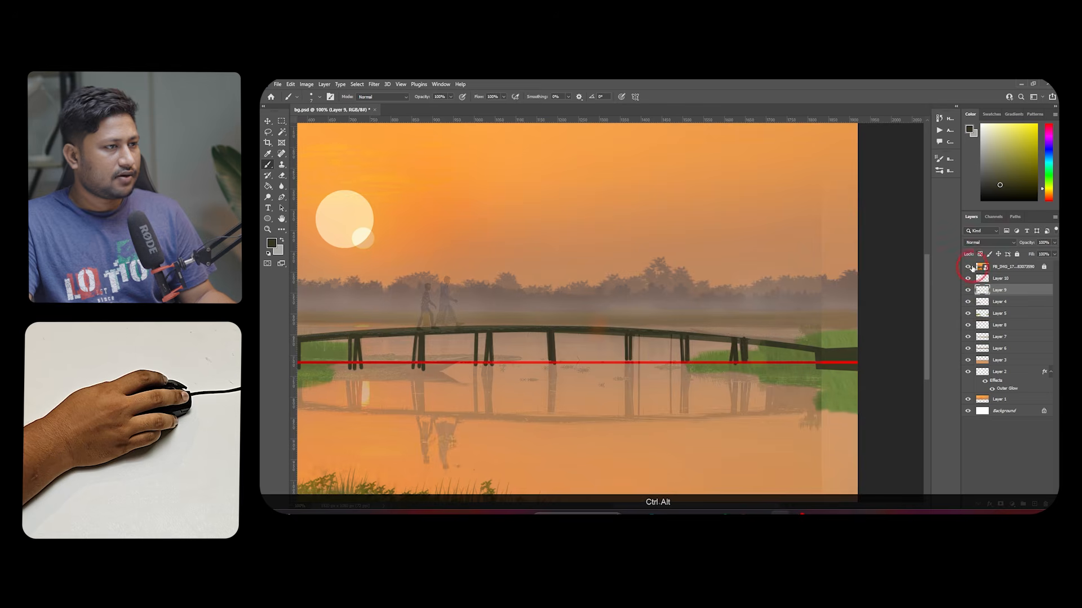
{"action": "left_click", "coordinate": [968, 267]}
{"action": "key", "text": "ctrl+minus"}
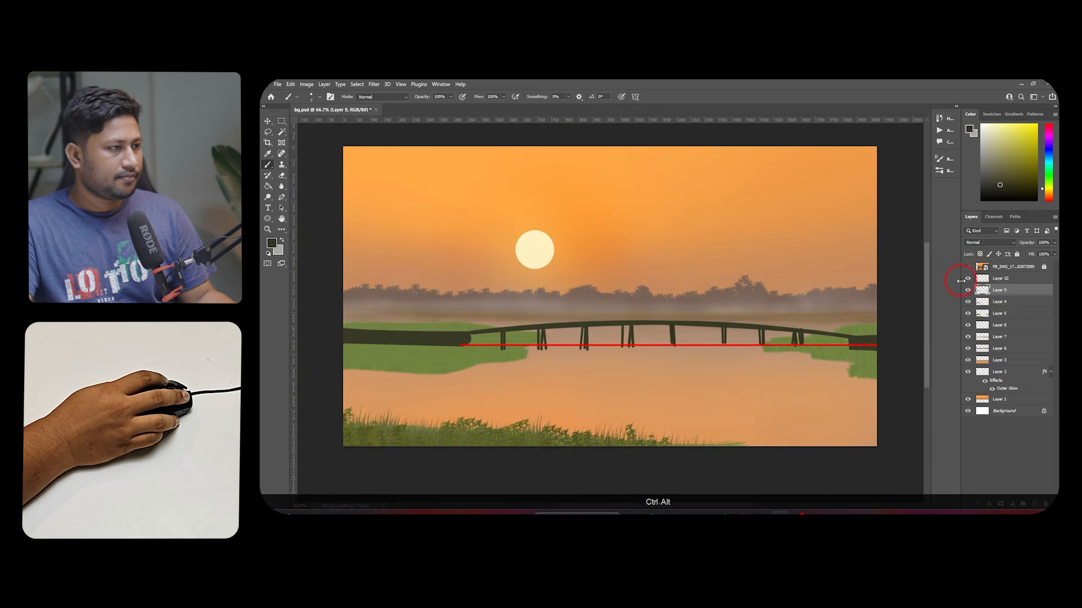
{"action": "left_click_drag", "start_coordinate": [691, 359], "coordinate": [705, 355]}
{"action": "scroll", "coordinate": [700, 343], "scroll_direction": "down", "scroll_amount": 1}
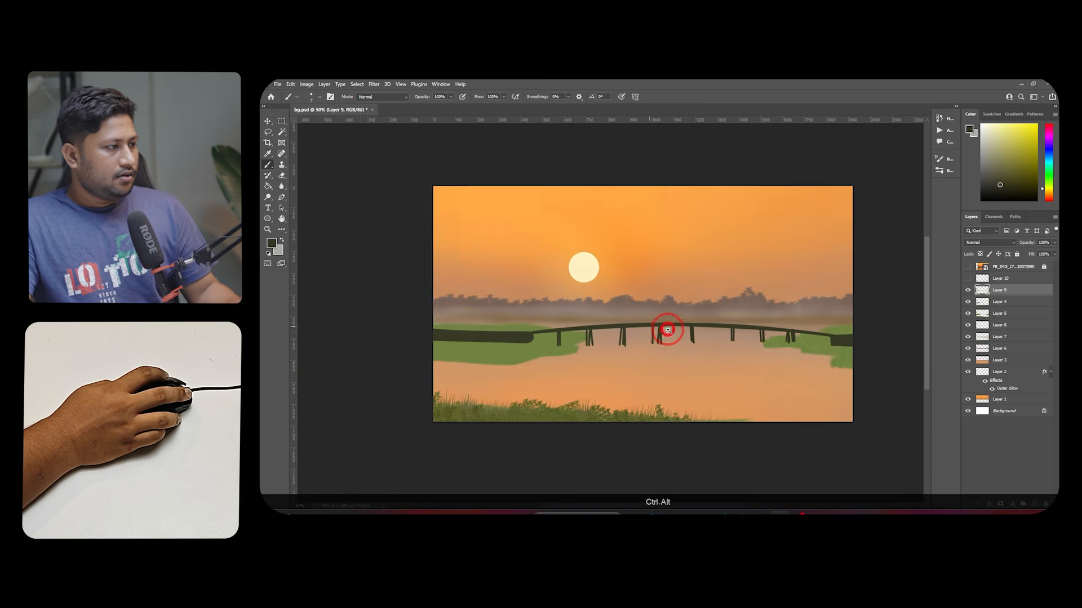
{"action": "scroll", "coordinate": [667, 329], "scroll_direction": "up", "scroll_amount": 1}
Reshape the rounded end of the thick left deck section with dark olive brush strokes, undoing the last stroke
{"action": "key", "text": "v"}
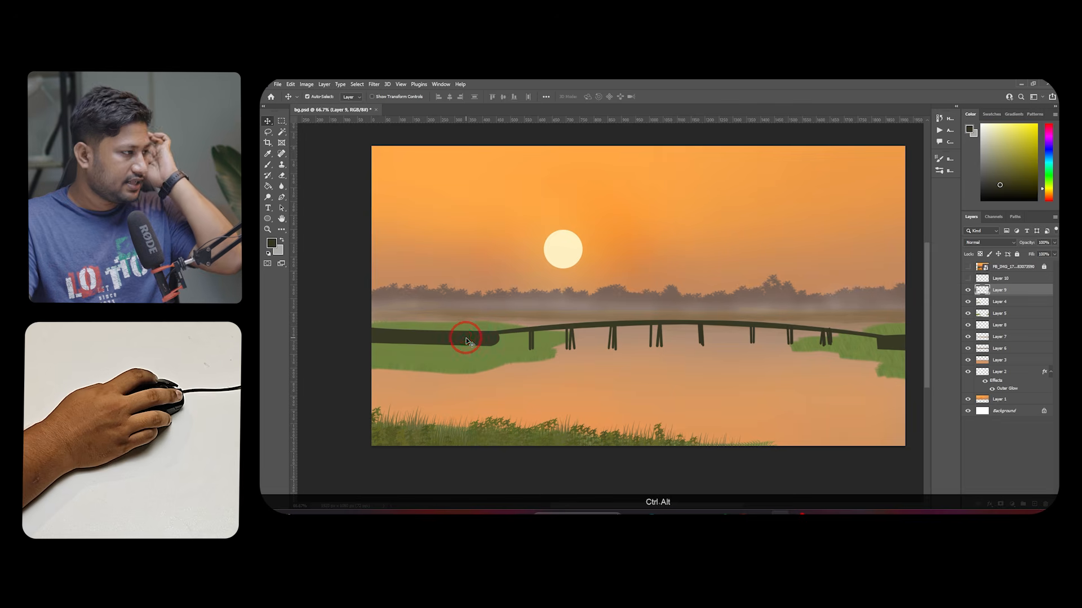
{"action": "left_click", "coordinate": [268, 169]}
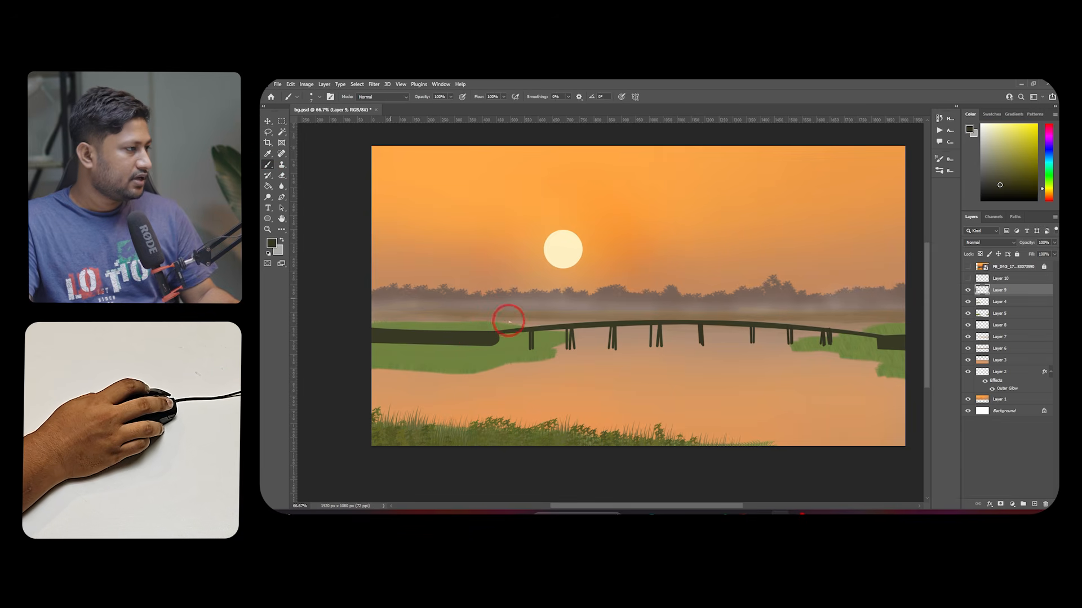
{"action": "scroll", "coordinate": [476, 307], "scroll_direction": "up", "scroll_amount": 5}
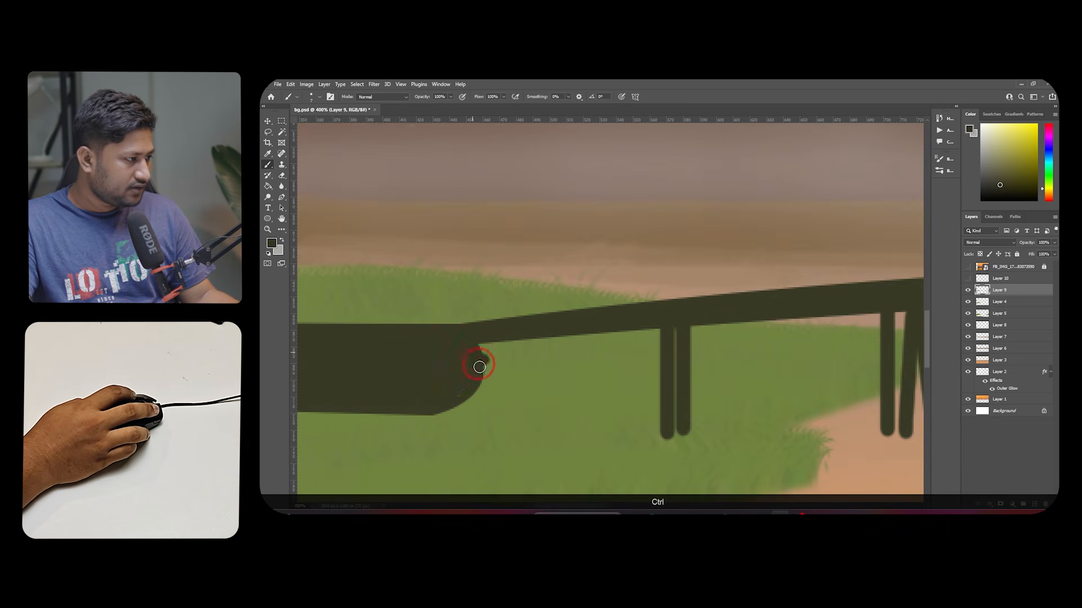
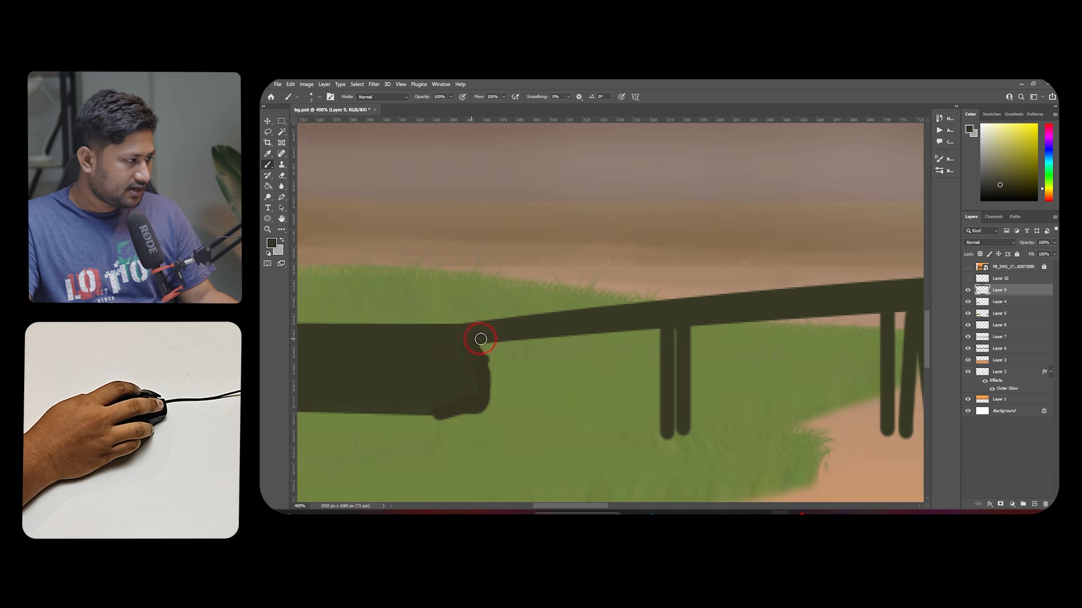
{"action": "left_click", "coordinate": [458, 411], "text": "ctrl+alt"}
{"action": "mouse_move", "coordinate": [425, 416]}
{"action": "left_mouse_down"}
{"action": "mouse_move", "coordinate": [413, 418]}
{"action": "mouse_move", "coordinate": [720, 366]}
{"action": "left_mouse_up"}
{"action": "key", "text": "ctrl+z"}
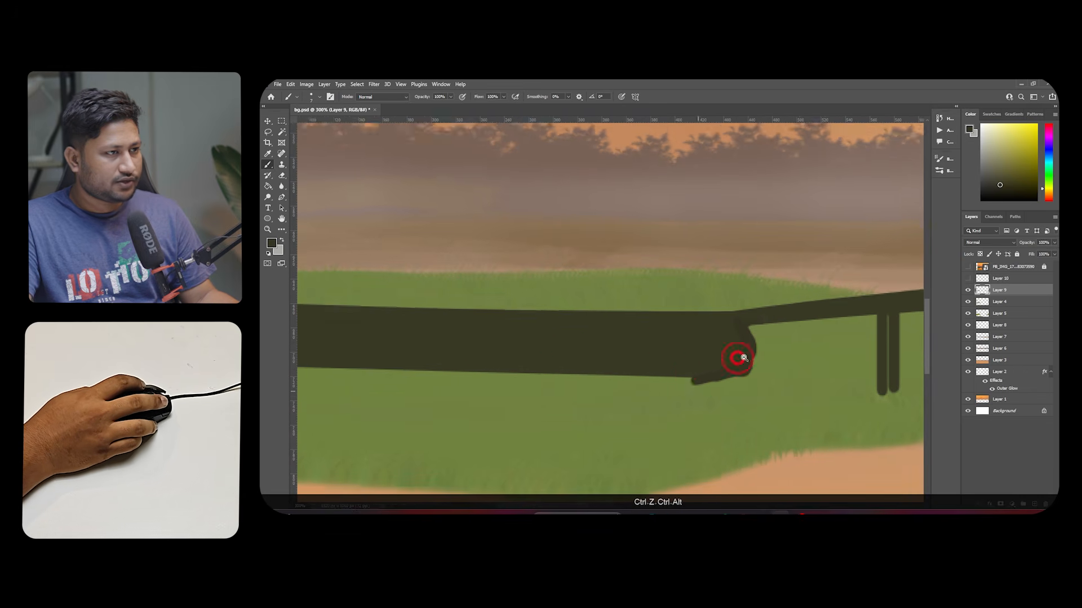
Show the reference photo again, unlock its layer and raise its fill to 100%
{"action": "left_click", "coordinate": [692, 368], "text": "ctrl+alt"}
{"action": "left_click", "coordinate": [968, 269]}
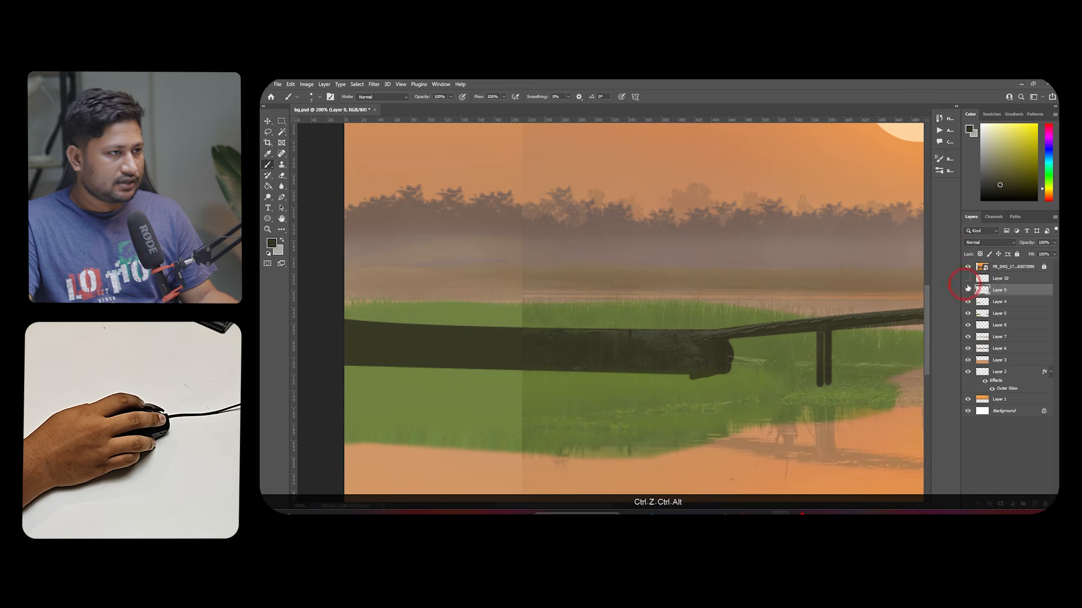
{"action": "left_click", "coordinate": [1014, 272]}
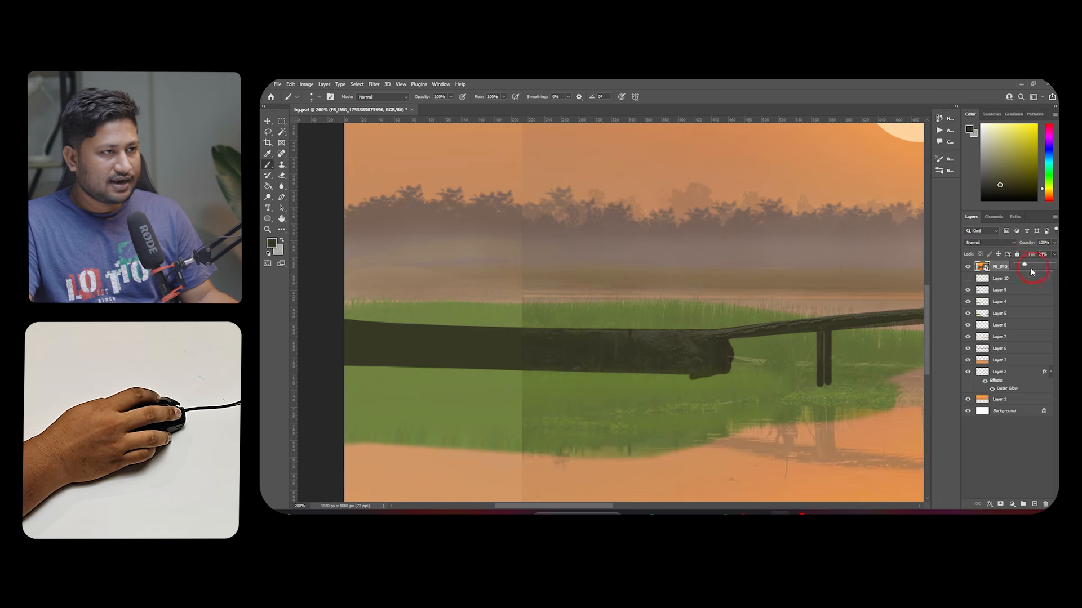
{"action": "left_click_drag", "start_coordinate": [1057, 254], "coordinate": [1058, 256]}
{"action": "left_click", "coordinate": [641, 345]}
{"action": "left_click", "coordinate": [642, 341], "text": "ctrl"}
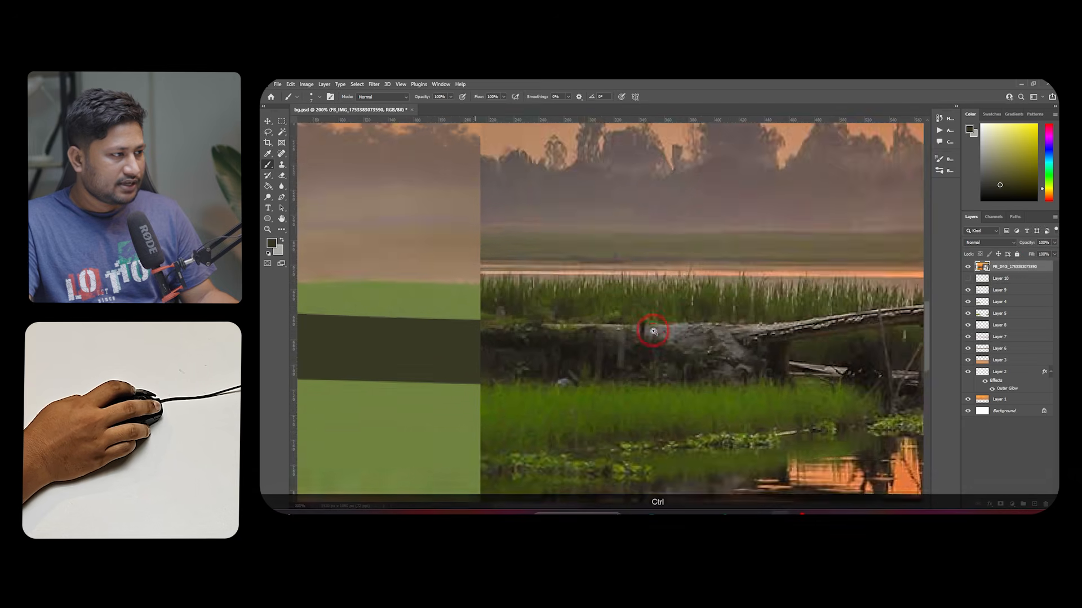
{"action": "left_click", "coordinate": [651, 332], "text": "ctrl"}
Sample the grey-brown of the weathered bridge end in the reference photo and hide the photo
{"action": "left_click", "coordinate": [672, 327], "text": "alt"}
{"action": "left_click_drag", "start_coordinate": [740, 323], "coordinate": [613, 339]}
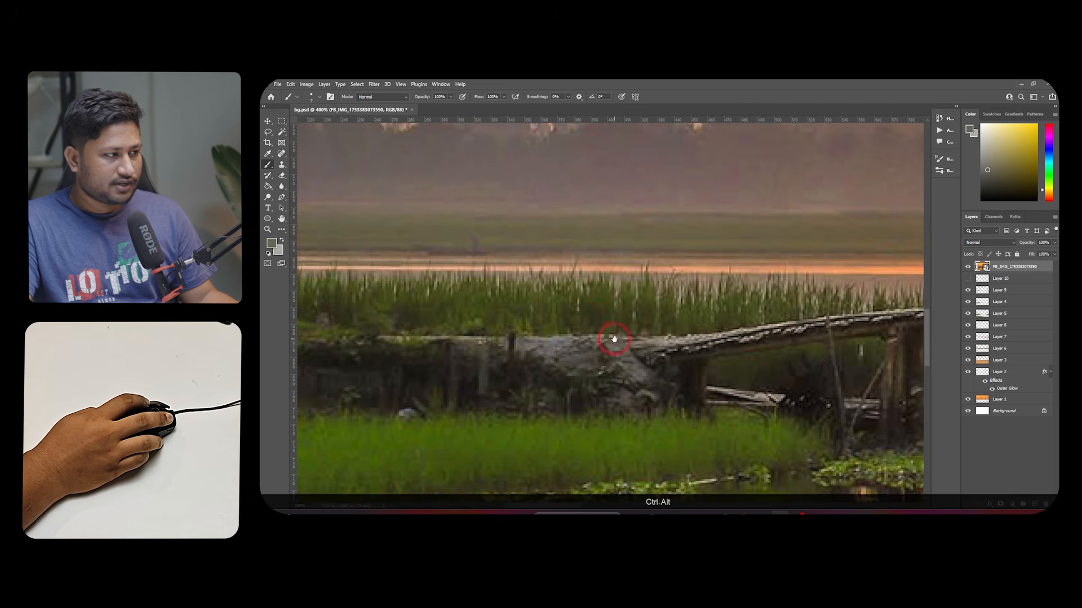
{"action": "left_click", "coordinate": [968, 269]}
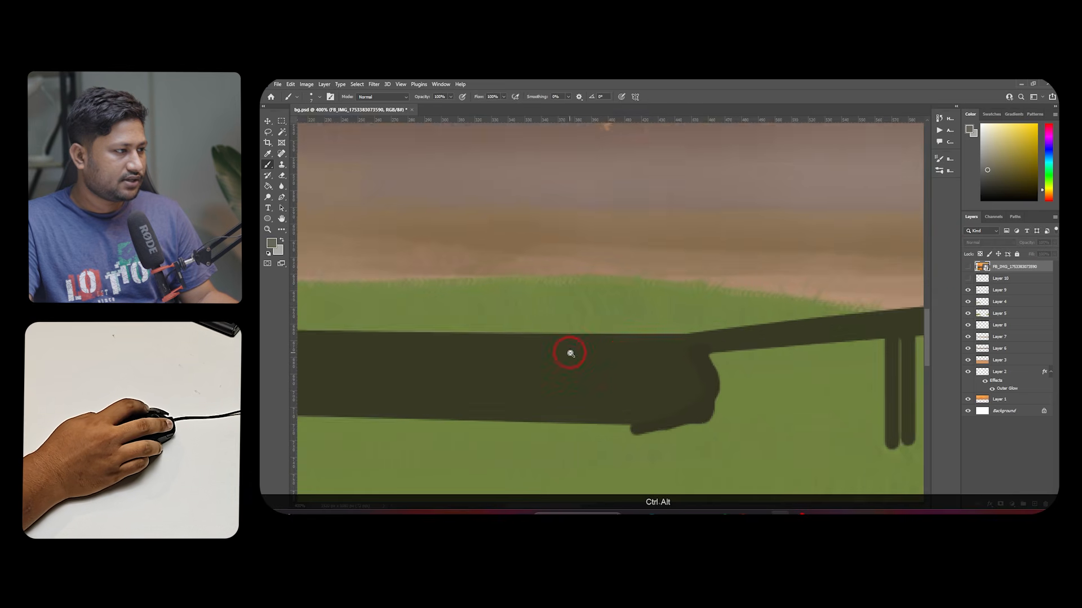
Select Layer 9, lock its transparent pixels and enlarge the brush to 25 px at the thick left deck section
{"action": "scroll", "coordinate": [570, 352], "scroll_direction": "down", "scroll_amount": 1}
{"action": "left_click_drag", "start_coordinate": [755, 333], "coordinate": [835, 310]}
{"action": "left_click", "coordinate": [831, 324], "text": "ctrl"}
{"action": "key", "text": "bracketright"}
{"action": "key", "text": "bracketright"}
{"action": "key", "text": "bracketright"}
{"action": "key", "text": "bracketright"}
{"action": "key", "text": "bracketright"}
{"action": "key", "text": "bracketright"}
{"action": "left_click_drag", "start_coordinate": [827, 351], "coordinate": [742, 338]}
{"action": "scroll", "coordinate": [463, 327], "scroll_direction": "up", "scroll_amount": 3}
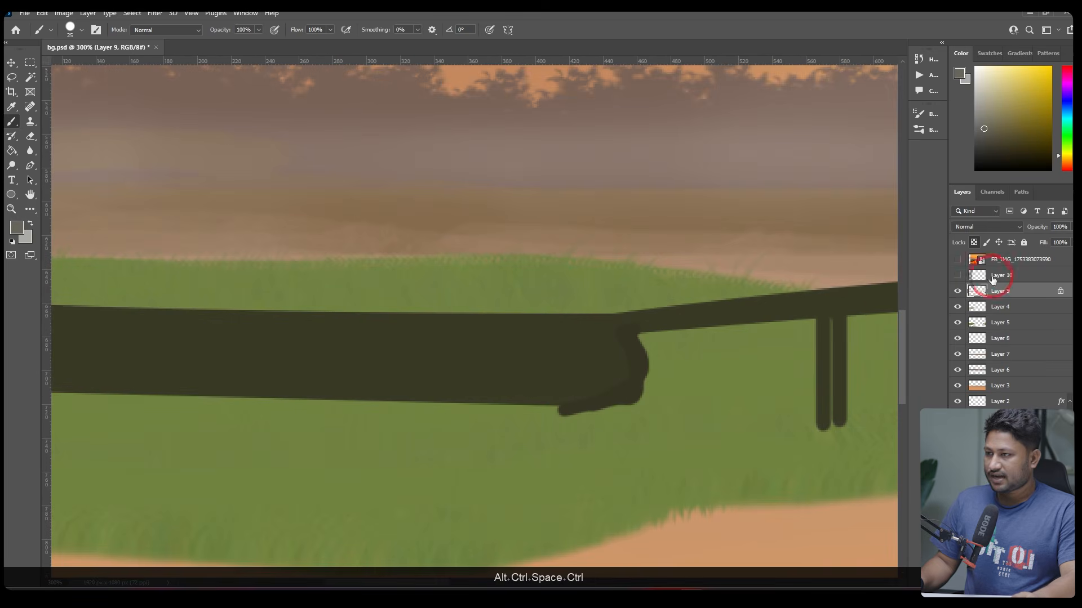
Choose the texture 4 brush and try a gray textured stroke along the top of the left beam
{"action": "key", "text": "bracketleft"}
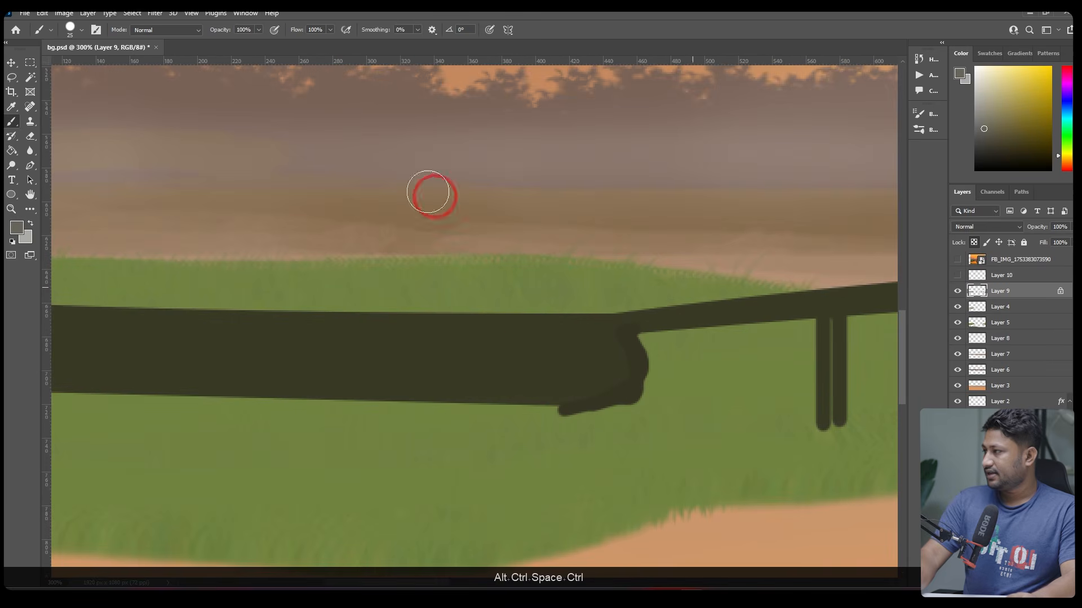
{"action": "left_click", "coordinate": [80, 34]}
{"action": "left_click", "coordinate": [96, 292]}
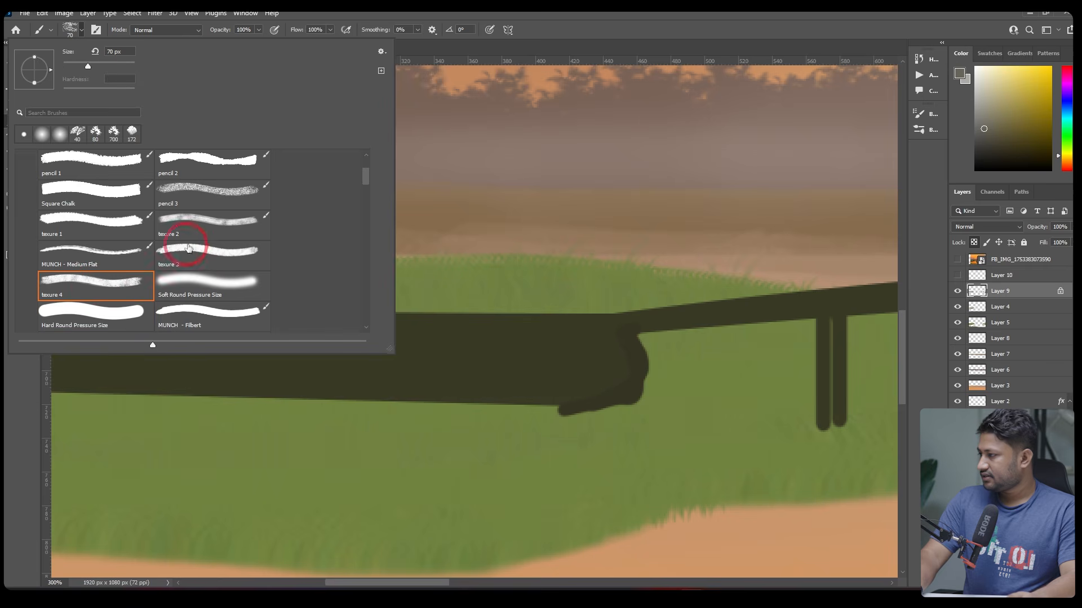
{"action": "left_click", "coordinate": [532, 302]}
{"action": "left_click_drag", "start_coordinate": [233, 326], "coordinate": [592, 326]}
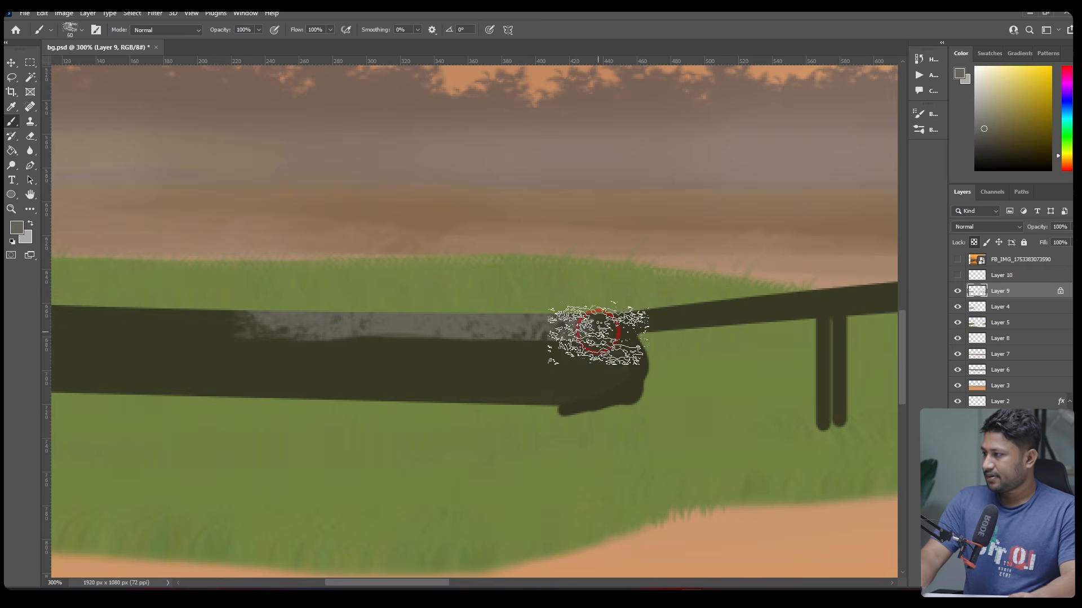
{"action": "key", "text": "ctrl+z"}
Set the brush opacity to 30% and paint a soft gray highlight along the left beam's upper edge
{"action": "left_click", "coordinate": [258, 29]}
{"action": "left_click_drag", "start_coordinate": [261, 42], "coordinate": [222, 43]}
{"action": "mouse_move", "coordinate": [545, 318]}
{"action": "left_mouse_down"}
{"action": "mouse_move", "coordinate": [570, 307]}
{"action": "mouse_move", "coordinate": [603, 338]}
{"action": "mouse_move", "coordinate": [478, 316]}
{"action": "left_mouse_up"}
{"action": "key", "text": "ctrl+alt+space"}
{"action": "left_click", "coordinate": [531, 321]}
{"action": "left_click", "coordinate": [531, 321]}
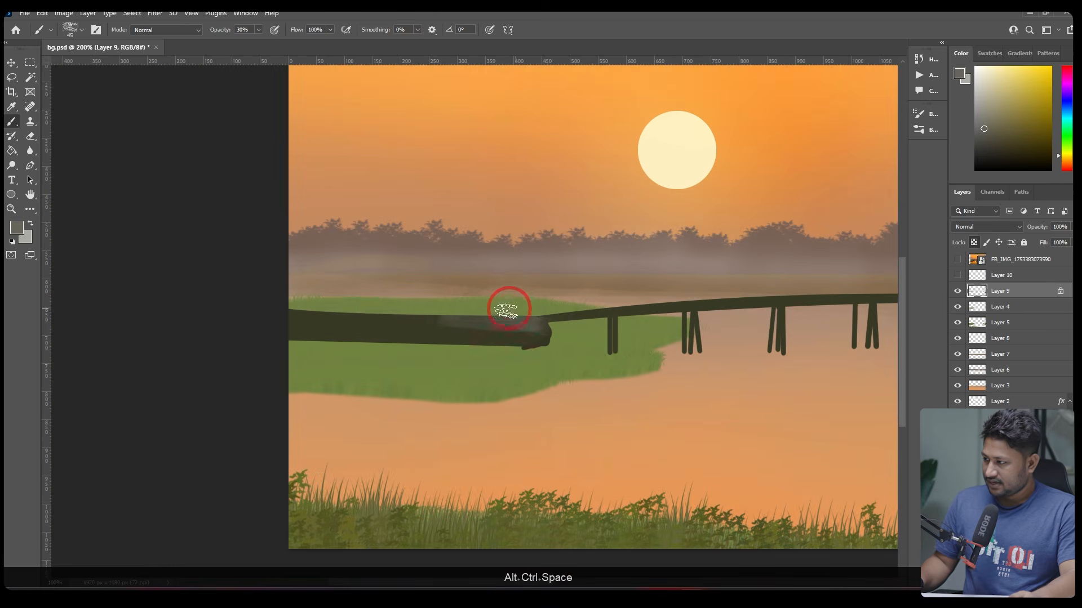
{"action": "left_click_drag", "start_coordinate": [334, 305], "coordinate": [314, 307]}
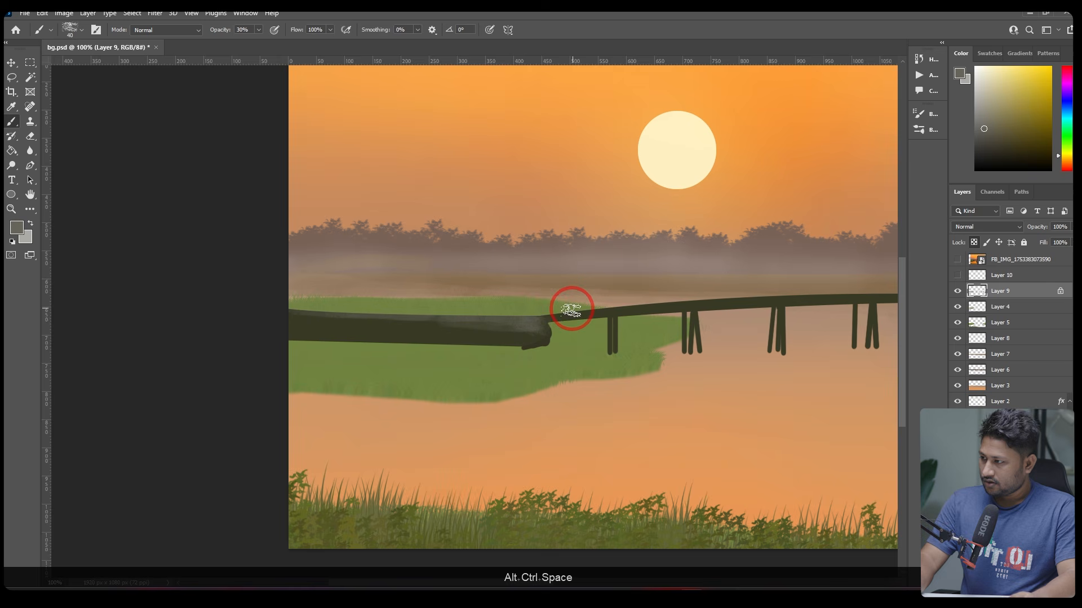
Shrink the brush and paint subtle gray textured highlights along the bridge deck above the posts
{"action": "key", "text": "bracketleft"}
{"action": "key", "text": "bracketleft"}
{"action": "mouse_move", "coordinate": [760, 296]}
{"action": "left_mouse_down"}
{"action": "mouse_move", "coordinate": [550, 316]}
{"action": "mouse_move", "coordinate": [626, 328]}
{"action": "left_mouse_up"}
{"action": "key", "text": "ctrl+z"}
{"action": "left_click_drag", "start_coordinate": [439, 345], "coordinate": [794, 327]}
{"action": "key", "text": "ctrl+z"}
{"action": "mouse_move", "coordinate": [810, 325]}
{"action": "left_mouse_down"}
{"action": "mouse_move", "coordinate": [599, 348]}
{"action": "mouse_move", "coordinate": [751, 356]}
{"action": "left_mouse_up"}
{"action": "left_click_drag", "start_coordinate": [675, 354], "coordinate": [725, 354]}
{"action": "key", "text": "ctrl+z"}
{"action": "scroll", "coordinate": [725, 353], "scroll_direction": "right", "scroll_amount": 3}
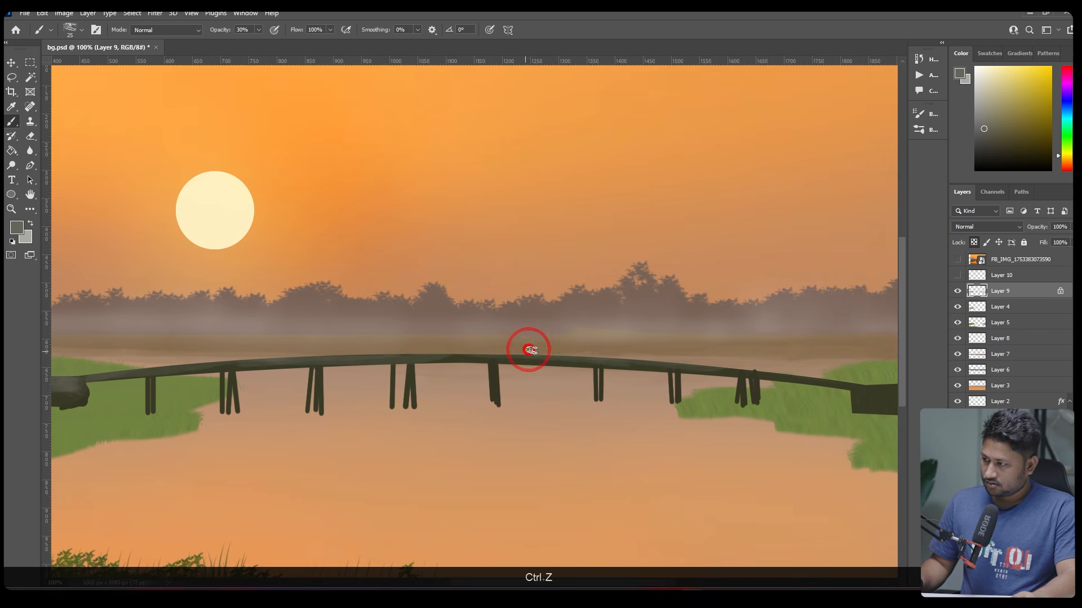
{"action": "left_click_drag", "start_coordinate": [596, 344], "coordinate": [727, 334]}
Set the foreground to a lighter gray and brush a highlight along the left part of the bridge deck
{"action": "left_click", "coordinate": [583, 341], "text": "ctrl"}
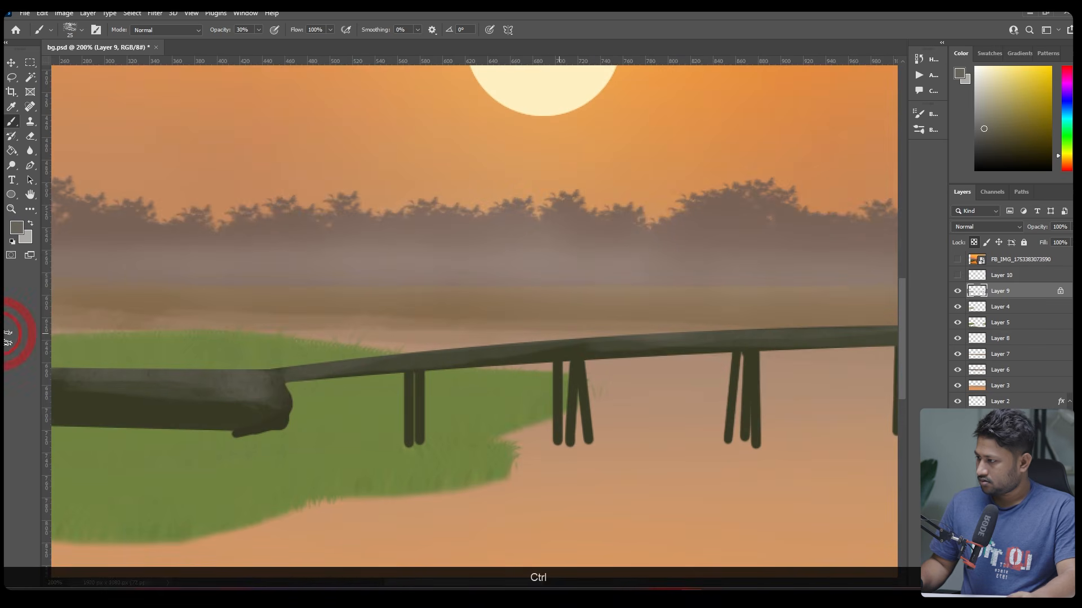
{"action": "left_click", "coordinate": [17, 228]}
{"action": "left_click_drag", "start_coordinate": [458, 200], "coordinate": [401, 198]}
{"action": "left_click", "coordinate": [642, 137]}
{"action": "key", "text": "ctrl+z"}
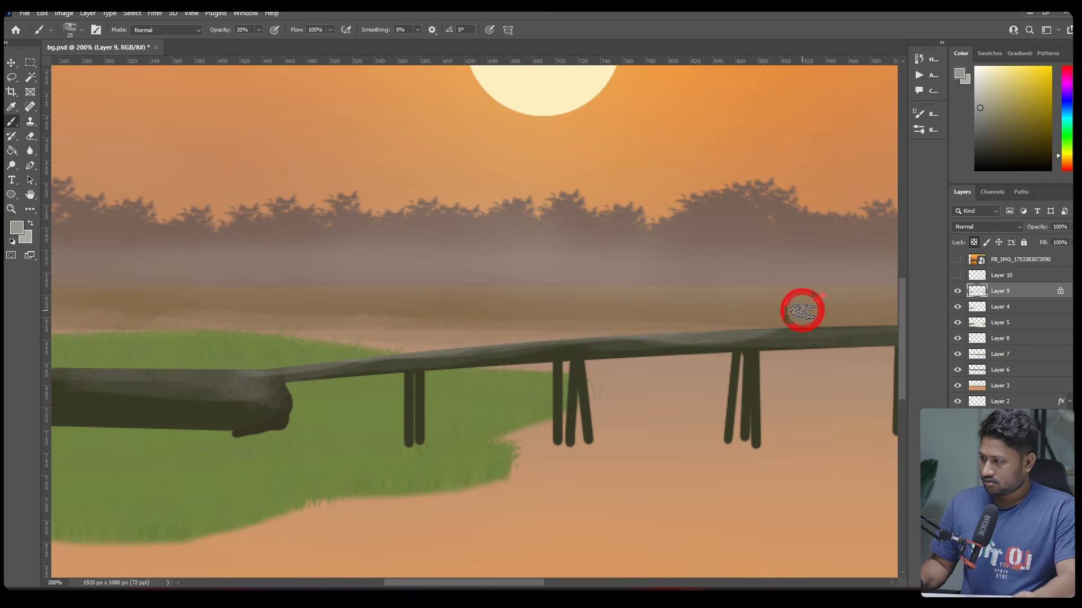
{"action": "key", "text": "ctrl+z"}
{"action": "key", "text": "ctrl+z"}
{"action": "left_click_drag", "start_coordinate": [761, 333], "coordinate": [133, 376]}
Extend the light gray highlight strokes along the deck toward the middle of the bridge
{"action": "scroll", "coordinate": [676, 340], "scroll_direction": "down", "scroll_amount": 1}
{"action": "mouse_move", "coordinate": [700, 346]}
{"action": "left_mouse_down"}
{"action": "mouse_move", "coordinate": [468, 377]}
{"action": "mouse_move", "coordinate": [602, 369]}
{"action": "left_mouse_up"}
{"action": "left_click", "coordinate": [454, 366], "text": "ctrl"}
{"action": "key", "text": "ctrl+z"}
{"action": "left_click_drag", "start_coordinate": [236, 380], "coordinate": [741, 365]}
{"action": "mouse_move", "coordinate": [849, 364]}
{"action": "left_mouse_down"}
{"action": "mouse_move", "coordinate": [595, 370]}
{"action": "mouse_move", "coordinate": [784, 369]}
{"action": "left_mouse_up"}
Paint the light gray highlight along the right half of the bridge deck
{"action": "left_click", "coordinate": [884, 379], "text": "ctrl+alt"}
{"action": "left_click", "coordinate": [884, 378], "text": "ctrl+alt"}
{"action": "mouse_move", "coordinate": [884, 381]}
{"action": "left_mouse_down"}
{"action": "mouse_move", "coordinate": [788, 382]}
{"action": "mouse_move", "coordinate": [706, 399]}
{"action": "left_mouse_up"}
{"action": "left_click", "coordinate": [706, 396], "text": "ctrl"}
{"action": "left_click_drag", "start_coordinate": [652, 374], "coordinate": [833, 377]}
{"action": "left_click_drag", "start_coordinate": [832, 376], "coordinate": [516, 370]}
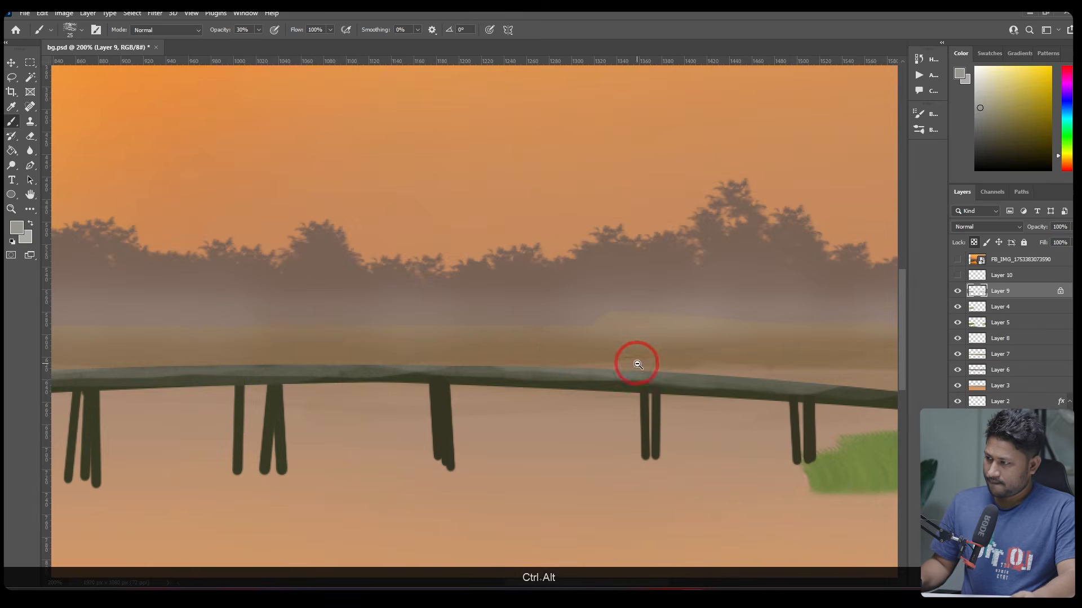
Select the left grass bank on Layer 5 and sample its green as the brush color
{"action": "left_click", "coordinate": [637, 362], "text": "ctrl+alt"}
{"action": "left_click_drag", "start_coordinate": [446, 404], "coordinate": [456, 386]}
{"action": "left_click", "coordinate": [313, 389], "text": "ctrl"}
{"action": "left_click", "coordinate": [325, 393], "text": "ctrl"}
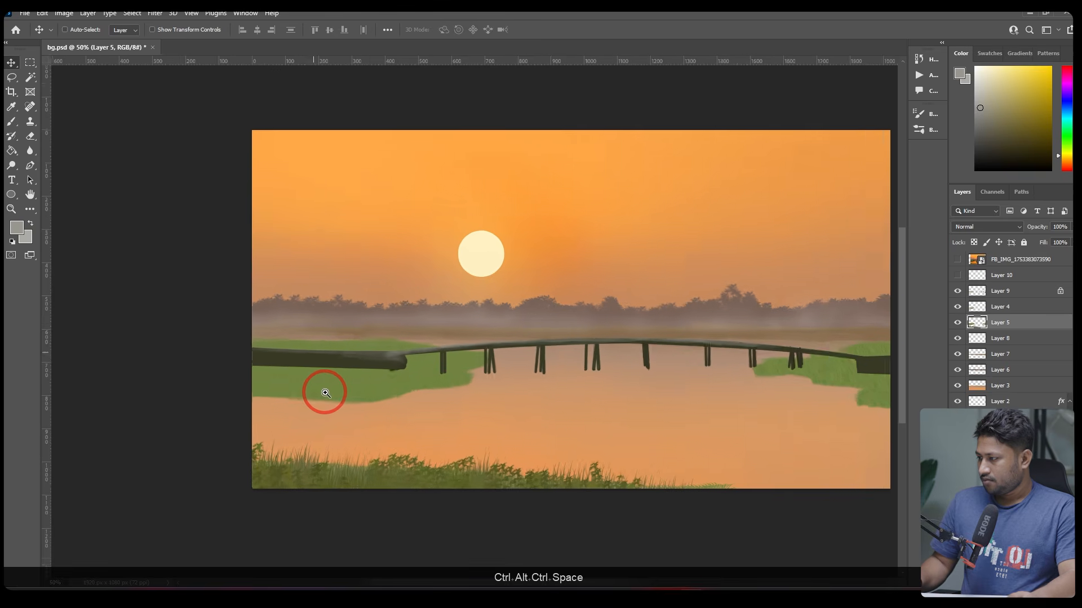
{"action": "key", "text": "ctrl+z"}
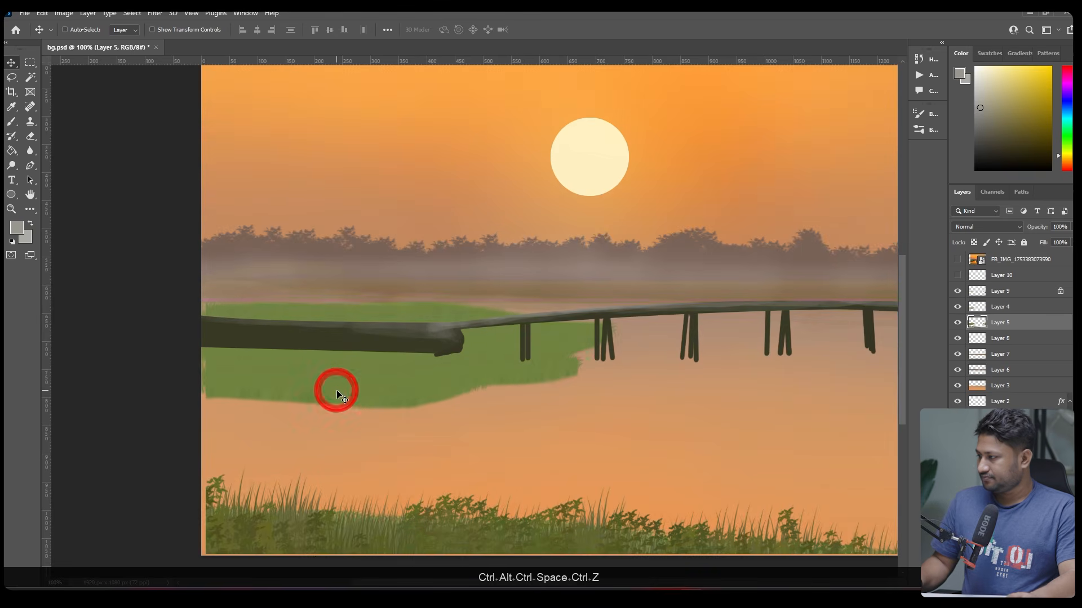
{"action": "left_click", "coordinate": [12, 120]}
{"action": "left_click", "coordinate": [332, 345], "text": "ctrl"}
{"action": "left_click", "coordinate": [457, 458], "text": "alt"}
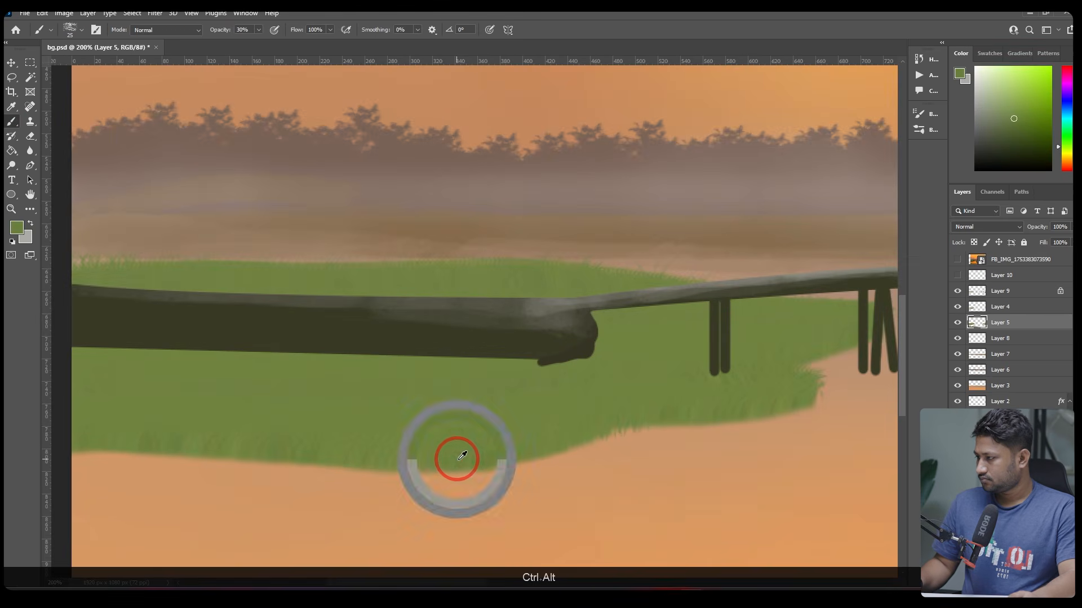
Choose a grass-blade brush from the brush presets and try a stroke on the left grass bank
{"action": "left_click", "coordinate": [82, 30]}
{"action": "scroll", "coordinate": [181, 198], "scroll_direction": "up", "scroll_amount": 4}
{"action": "left_click", "coordinate": [35, 241]}
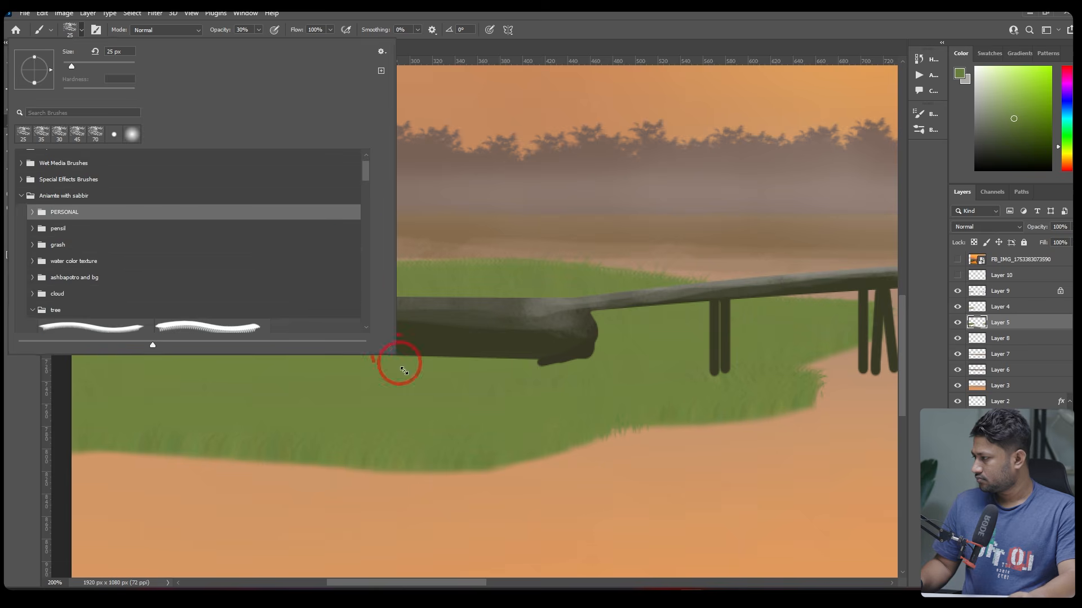
{"action": "left_click_drag", "start_coordinate": [390, 350], "coordinate": [448, 485]}
{"action": "left_click", "coordinate": [33, 313]}
{"action": "left_click", "coordinate": [34, 211]}
{"action": "scroll", "coordinate": [180, 350], "scroll_direction": "down", "scroll_amount": 3}
{"action": "left_click", "coordinate": [232, 440]}
{"action": "left_click", "coordinate": [103, 442]}
{"action": "left_click", "coordinate": [314, 323]}
{"action": "left_click_drag", "start_coordinate": [581, 393], "coordinate": [431, 406]}
{"action": "key", "text": "ctrl+z"}
Resample the green near the left bank's lower edge and reduce the grass brush's size
{"action": "left_click", "coordinate": [381, 452], "text": "alt"}
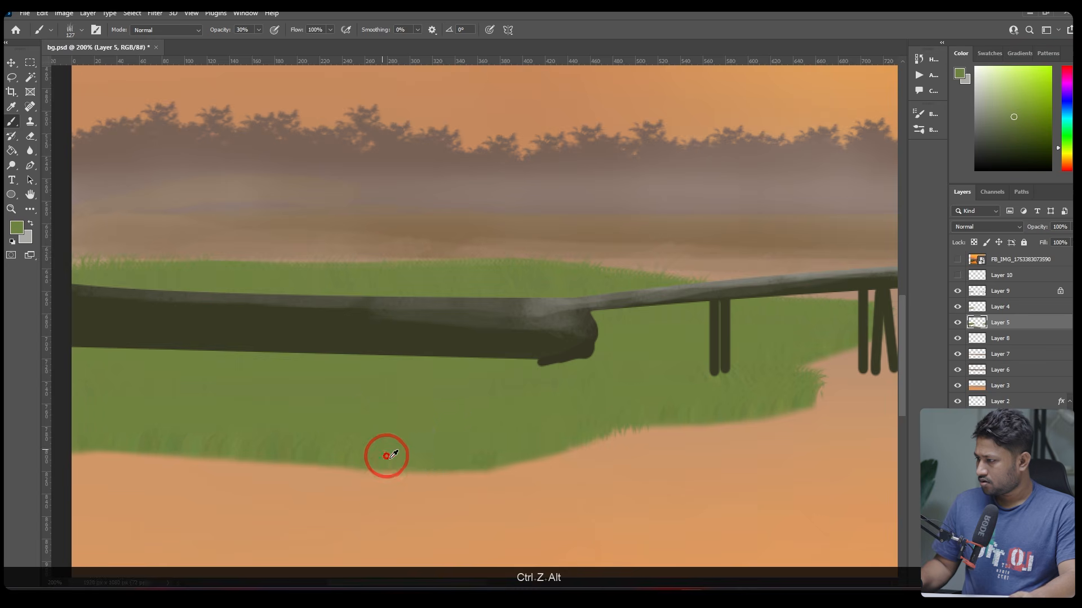
{"action": "left_click", "coordinate": [423, 453], "text": "alt"}
{"action": "left_click", "coordinate": [429, 460], "text": "alt"}
{"action": "key", "text": "bracketleft"}
{"action": "key", "text": "bracketleft"}
{"action": "key", "text": "bracketleft"}
{"action": "key", "text": "bracketleft"}
{"action": "key", "text": "bracketleft"}
{"action": "key", "text": "bracketleft"}
{"action": "key", "text": "bracketleft"}
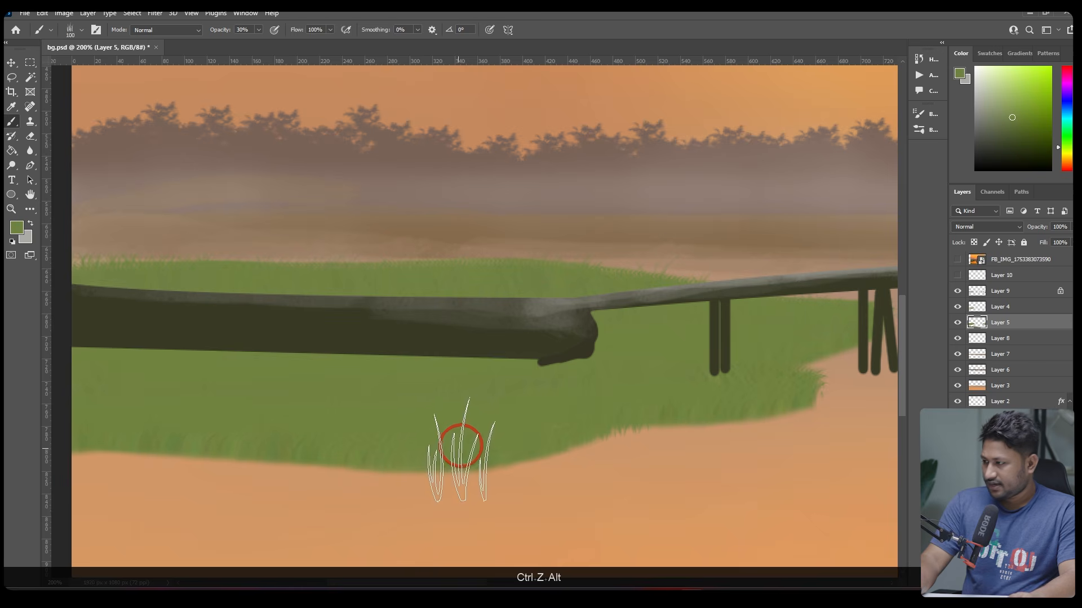
Set the foreground color to dark green 425026 and lock the transparent pixels of Layer 5
{"action": "left_click", "coordinate": [19, 233]}
{"action": "left_click", "coordinate": [449, 442]}
{"action": "left_click_drag", "start_coordinate": [458, 235], "coordinate": [467, 239]}
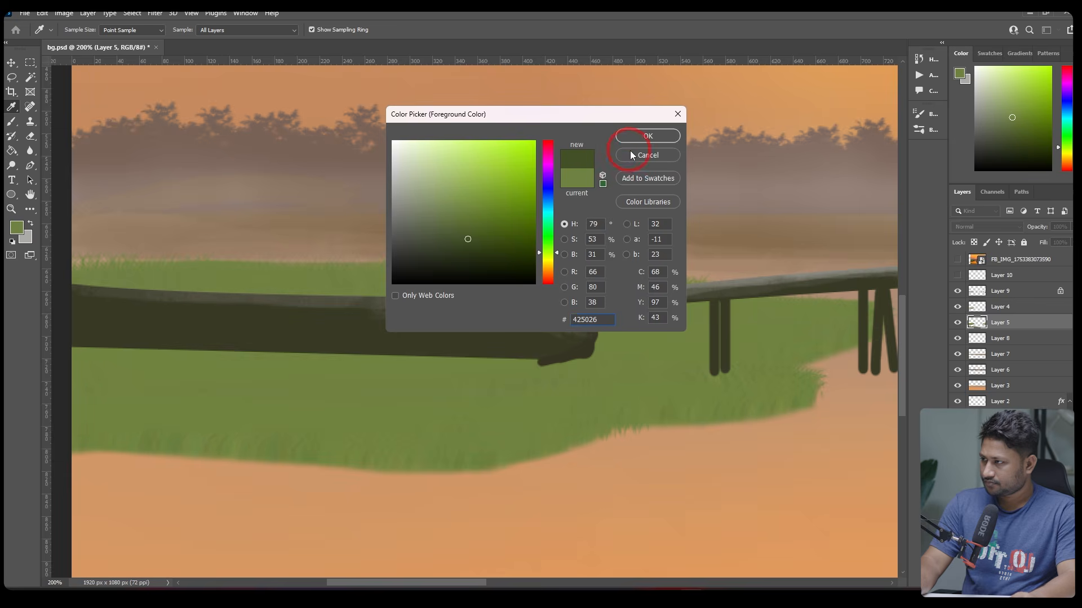
{"action": "left_click", "coordinate": [641, 139]}
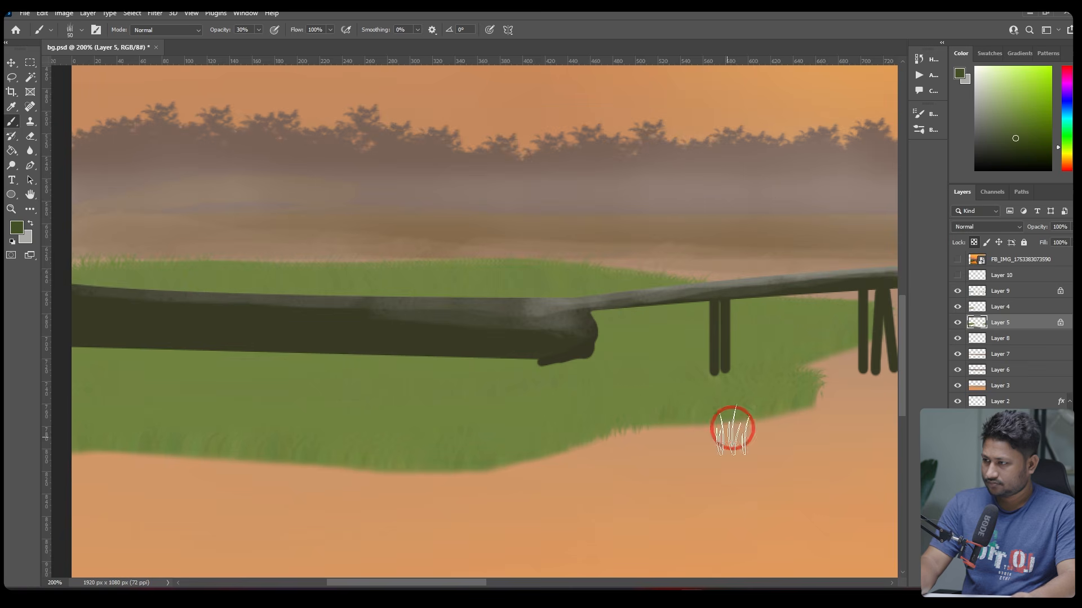
Paint dark green grass blades across the left bank and along its lower edge
{"action": "mouse_move", "coordinate": [733, 430]}
{"action": "left_mouse_down"}
{"action": "mouse_move", "coordinate": [629, 396]}
{"action": "mouse_move", "coordinate": [529, 402]}
{"action": "mouse_move", "coordinate": [508, 384]}
{"action": "mouse_move", "coordinate": [350, 384]}
{"action": "left_mouse_up"}
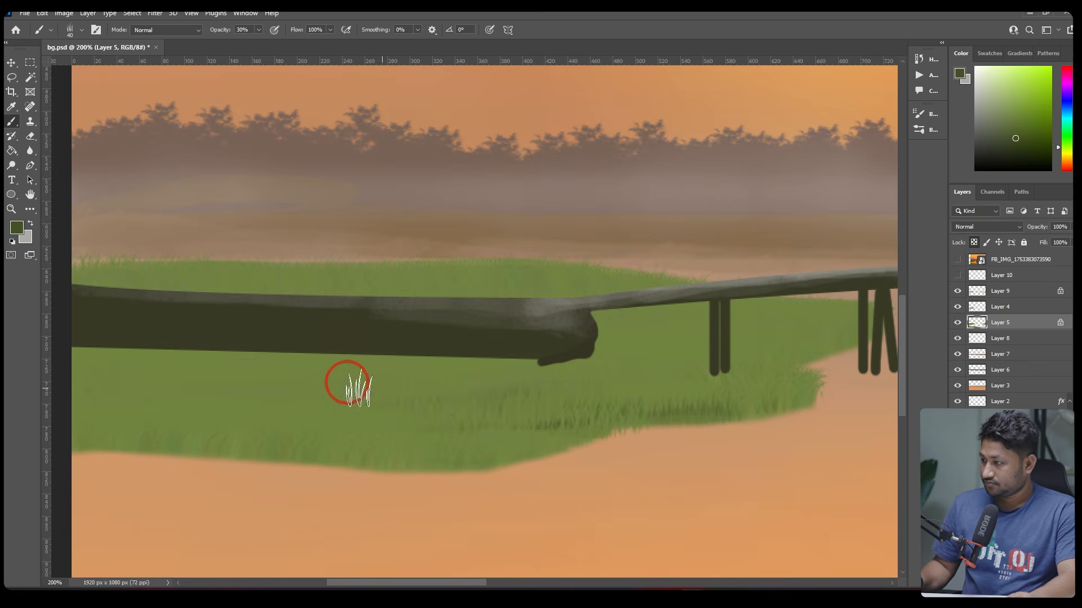
{"action": "left_click_drag", "start_coordinate": [431, 396], "coordinate": [510, 346]}
{"action": "key", "text": "bracketright"}
{"action": "mouse_move", "coordinate": [541, 400]}
{"action": "left_mouse_down"}
{"action": "mouse_move", "coordinate": [244, 367]}
{"action": "mouse_move", "coordinate": [628, 376]}
{"action": "mouse_move", "coordinate": [196, 356]}
{"action": "left_mouse_up"}
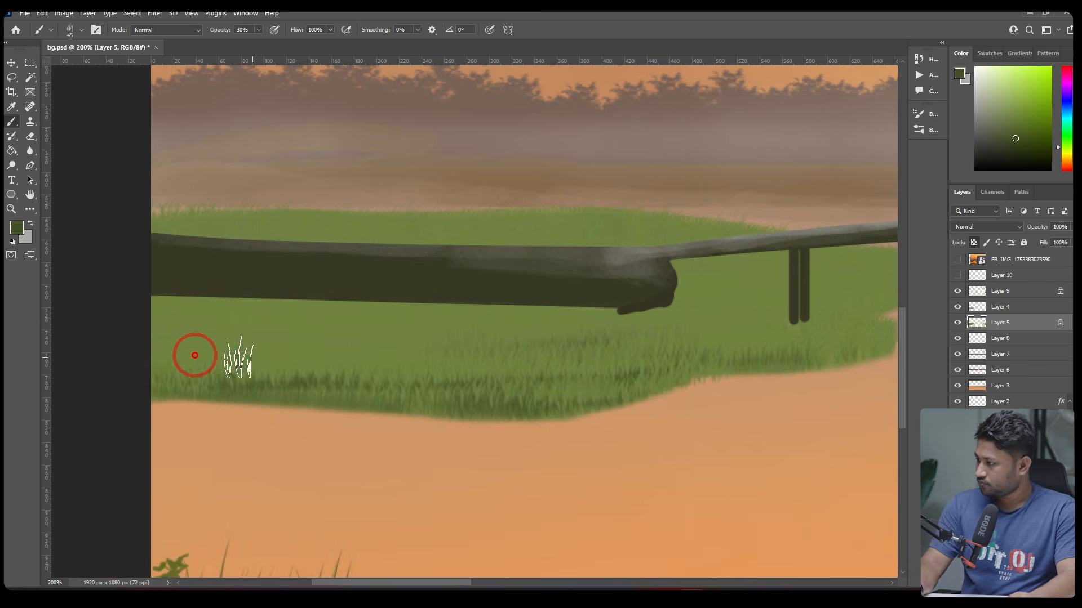
{"action": "key", "text": "ctrl+z"}
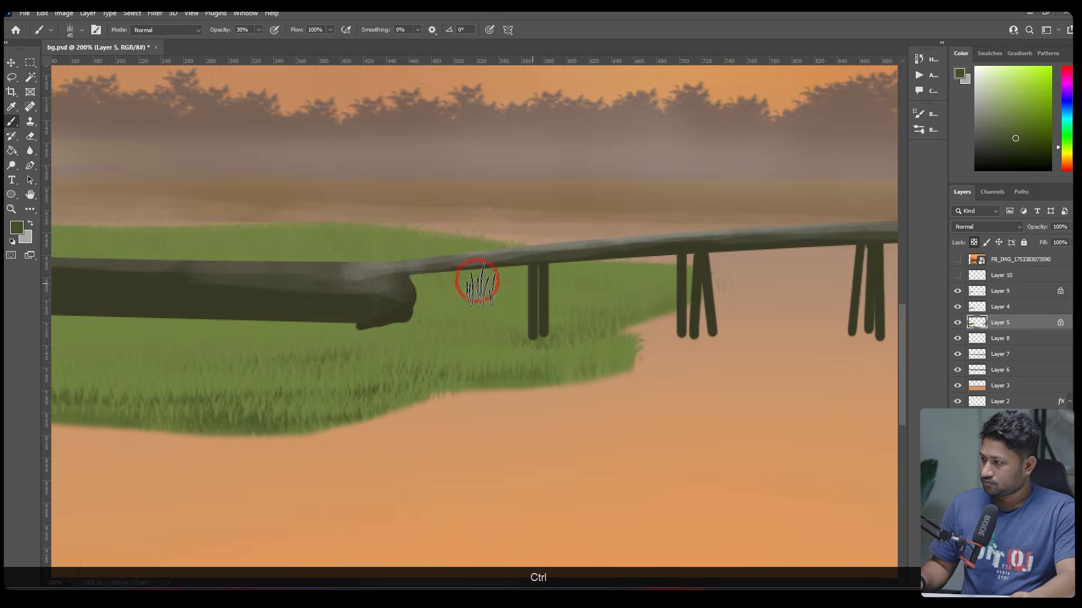
{"action": "left_click", "coordinate": [953, 307]}
{"action": "key", "text": "ctrl+alt+0"}
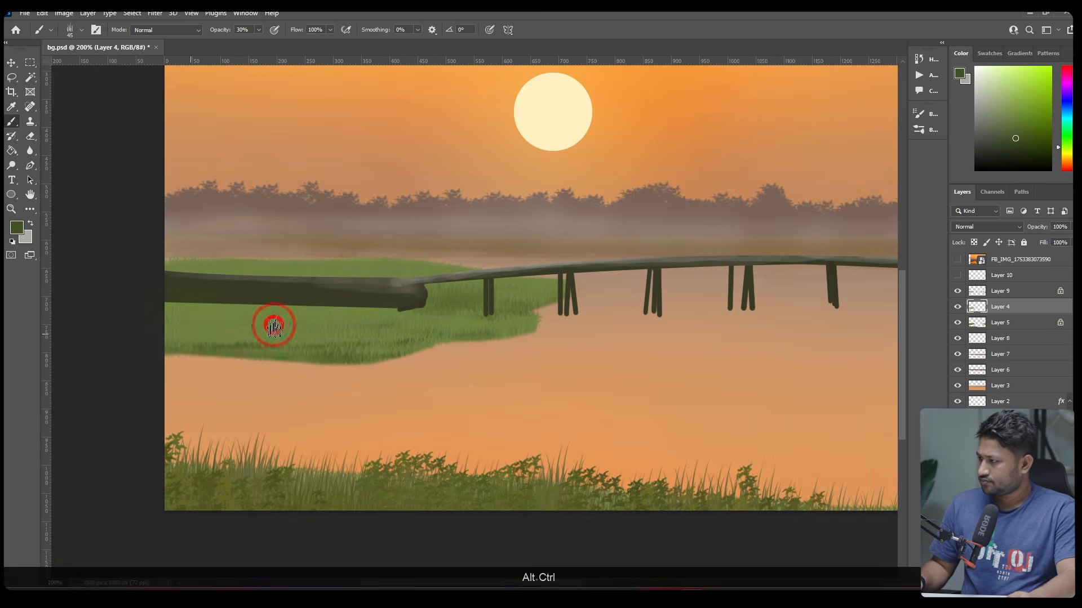
{"action": "left_click_drag", "start_coordinate": [189, 366], "coordinate": [378, 349]}
{"action": "key", "text": "ctrl+z"}
{"action": "key", "text": "ctrl+z"}
{"action": "key", "text": "ctrl+z"}
Sample the lighter grass green, add a new layer above Layer 9 and paint grass blades over the left beam's side
{"action": "left_click", "coordinate": [262, 315], "text": "alt"}
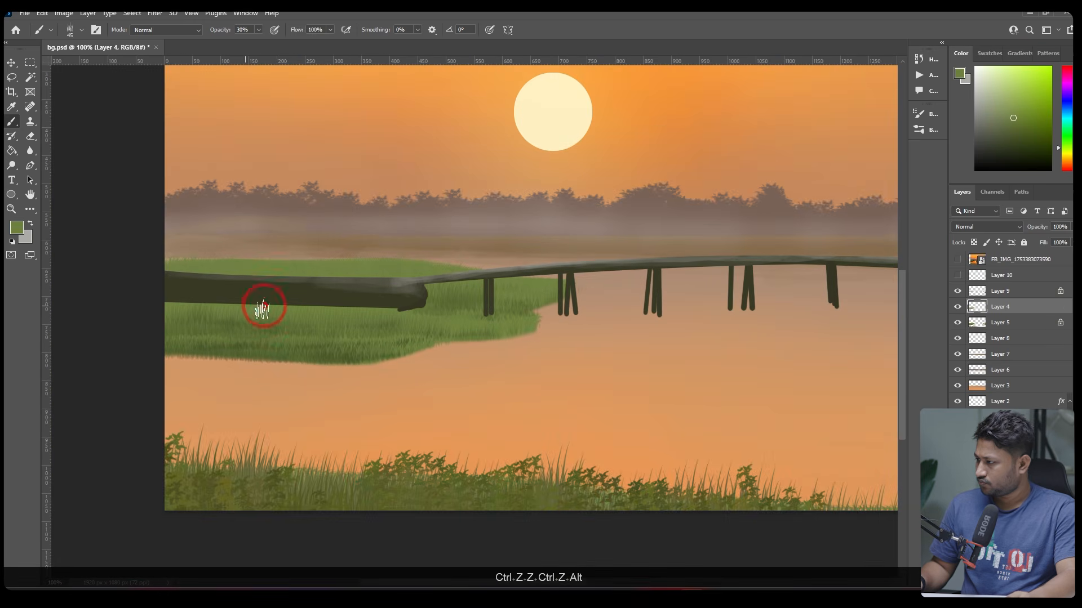
{"action": "left_click", "coordinate": [999, 295]}
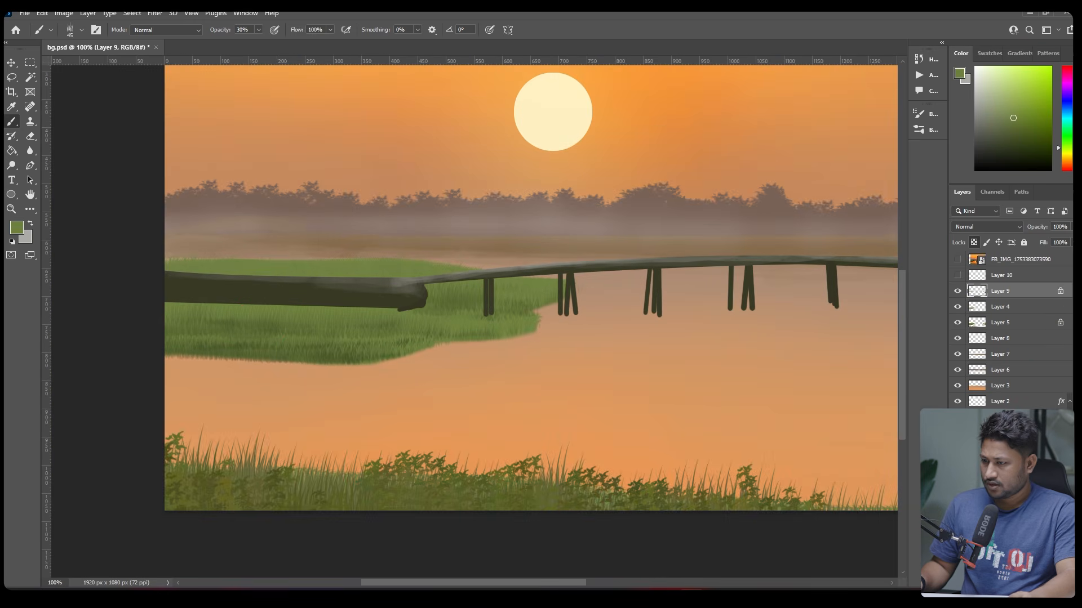
{"action": "key", "text": "ctrl+shift+alt+n"}
{"action": "key", "text": "bracketleft"}
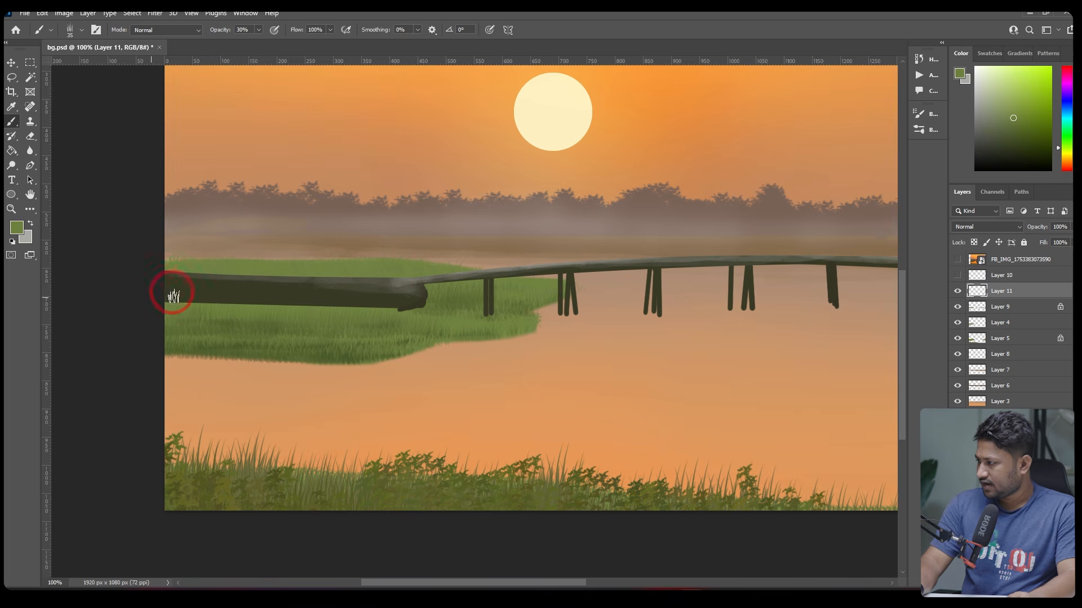
{"action": "left_click_drag", "start_coordinate": [389, 299], "coordinate": [410, 307]}
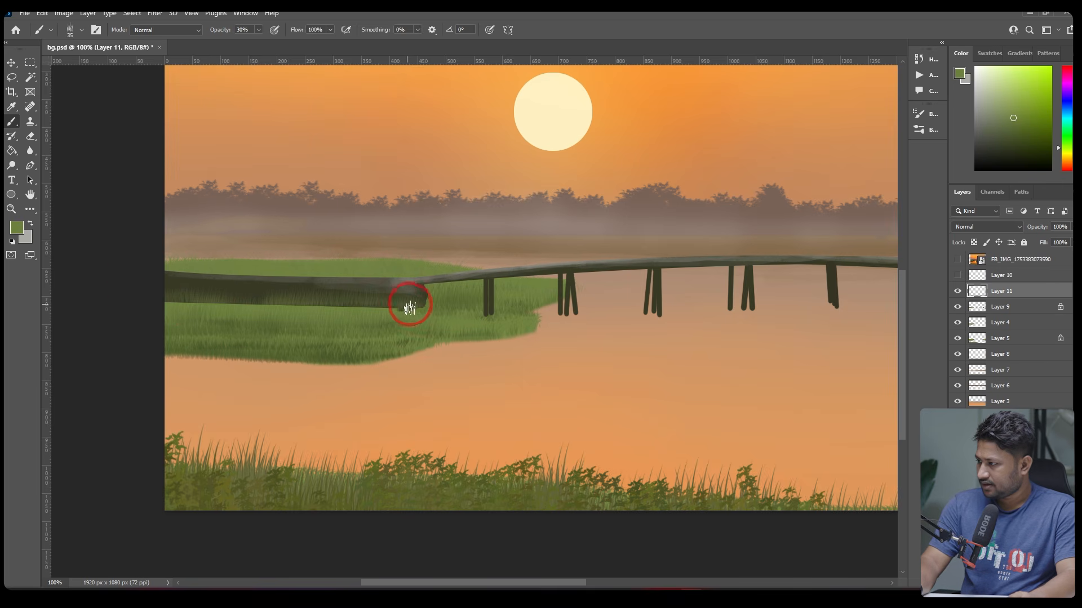
{"action": "key", "text": "bracketright"}
{"action": "left_click", "coordinate": [394, 313]}
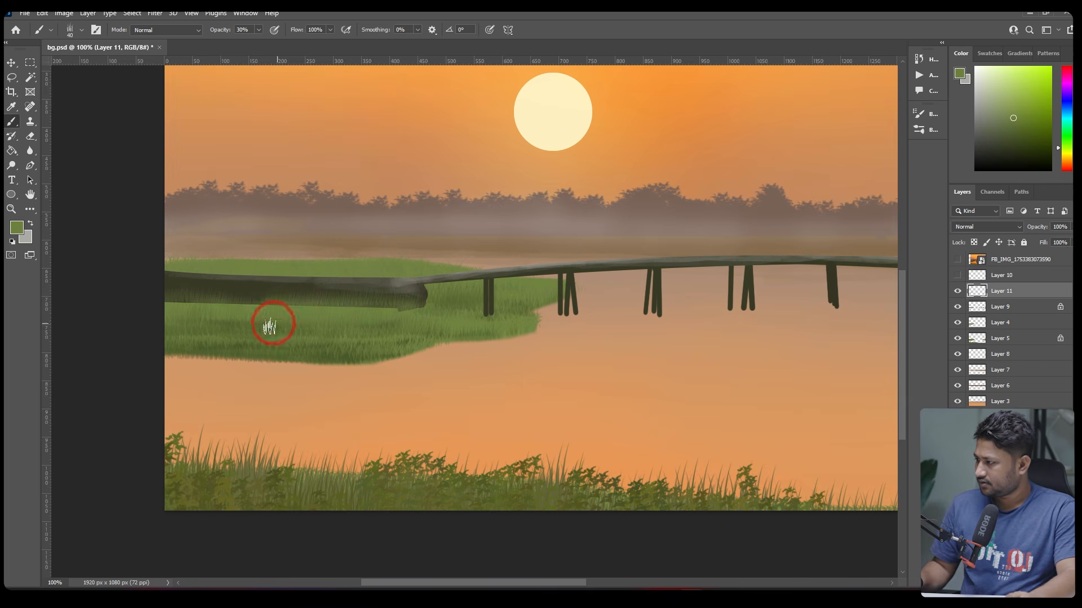
Sample a darker grass green, raise the brush opacity and paint blades along the underside of the left beam
{"action": "left_click", "coordinate": [277, 323], "text": "alt"}
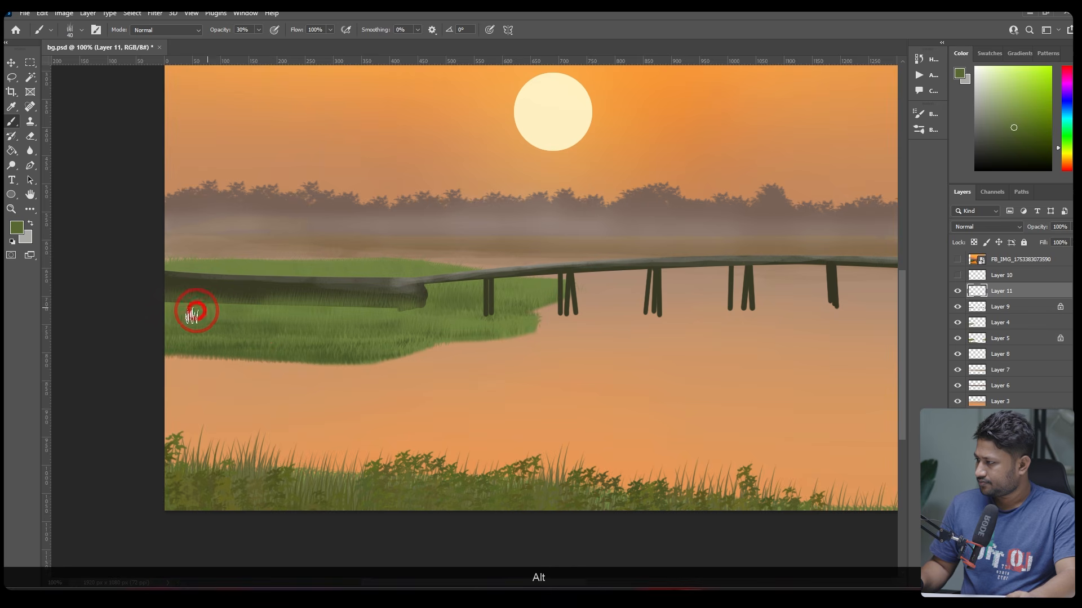
{"action": "key", "text": "ctrl+z"}
{"action": "key", "text": "ctrl+z"}
{"action": "key", "text": "0"}
{"action": "key", "text": "ctrl+z"}
{"action": "left_click_drag", "start_coordinate": [226, 309], "coordinate": [413, 311]}
Sample the dark green at the bank's lower edge and paint grass strokes across the middle of the left bank
{"action": "left_click", "coordinate": [333, 357], "text": "alt"}
{"action": "key", "text": "bracketright"}
{"action": "mouse_move", "coordinate": [276, 336]}
{"action": "left_mouse_down"}
{"action": "mouse_move", "coordinate": [390, 349]}
{"action": "mouse_move", "coordinate": [438, 332]}
{"action": "left_mouse_up"}
{"action": "key", "text": "ctrl+z"}
{"action": "key", "text": "bracketleft"}
{"action": "left_click_drag", "start_coordinate": [365, 344], "coordinate": [438, 333]}
{"action": "mouse_move", "coordinate": [534, 320]}
{"action": "left_mouse_down"}
{"action": "mouse_move", "coordinate": [505, 332]}
{"action": "mouse_move", "coordinate": [338, 324]}
{"action": "left_mouse_up"}
Undo the last grass strokes and cover the dark side of the left beam with green grass
{"action": "left_click", "coordinate": [478, 319], "text": "alt"}
{"action": "key", "text": "ctrl+z"}
{"action": "key", "text": "ctrl+z"}
{"action": "key", "text": "ctrl+z"}
{"action": "left_click_drag", "start_coordinate": [257, 298], "coordinate": [15, 299]}
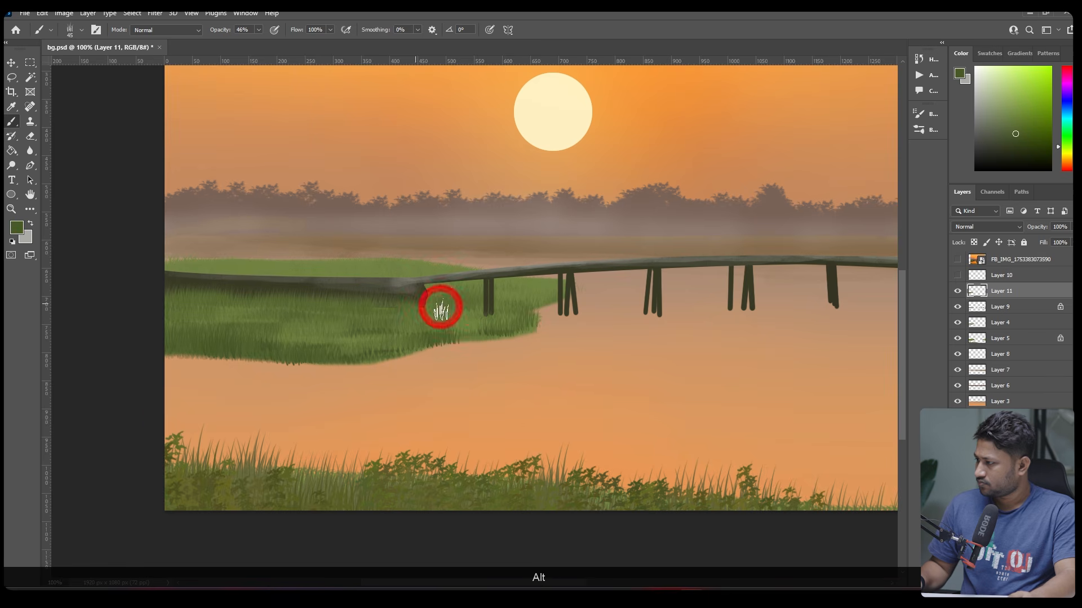
Try painting grass strokes on the right bank around the bridge's right end
{"action": "left_click", "coordinate": [466, 295], "text": "ctrl+alt"}
{"action": "left_click", "coordinate": [465, 296], "text": "ctrl+alt"}
{"action": "left_click", "coordinate": [465, 296], "text": "ctrl+alt"}
{"action": "left_click_drag", "start_coordinate": [690, 331], "coordinate": [622, 335]}
{"action": "left_click", "coordinate": [619, 329], "text": "ctrl"}
{"action": "left_click", "coordinate": [618, 329], "text": "ctrl"}
{"action": "left_click", "coordinate": [617, 328], "text": "ctrl"}
{"action": "left_click", "coordinate": [592, 322], "text": "ctrl"}
{"action": "left_click_drag", "start_coordinate": [532, 330], "coordinate": [426, 339]}
{"action": "mouse_move", "coordinate": [426, 339]}
{"action": "left_mouse_down"}
{"action": "mouse_move", "coordinate": [517, 317]}
{"action": "mouse_move", "coordinate": [568, 320]}
{"action": "mouse_move", "coordinate": [515, 310]}
{"action": "mouse_move", "coordinate": [618, 345]}
{"action": "mouse_move", "coordinate": [690, 394]}
{"action": "mouse_move", "coordinate": [640, 389]}
{"action": "mouse_move", "coordinate": [331, 281]}
{"action": "mouse_move", "coordinate": [587, 302]}
{"action": "mouse_move", "coordinate": [544, 289]}
{"action": "left_mouse_up"}
{"action": "key", "text": "ctrl+z"}
{"action": "key", "text": "ctrl+z"}
Try finer grass strokes in sampled greens with a smaller brush over the right bank
{"action": "key", "text": "bracketleft"}
{"action": "key", "text": "bracketleft"}
{"action": "left_click", "coordinate": [468, 278], "text": "alt"}
{"action": "left_click", "coordinate": [529, 315], "text": "alt"}
{"action": "mouse_move", "coordinate": [634, 307]}
{"action": "left_mouse_down"}
{"action": "mouse_move", "coordinate": [563, 302]}
{"action": "mouse_move", "coordinate": [581, 282]}
{"action": "left_mouse_up"}
{"action": "left_click", "coordinate": [597, 257], "text": "alt"}
{"action": "mouse_move", "coordinate": [214, 307]}
{"action": "left_mouse_down"}
{"action": "mouse_move", "coordinate": [508, 294]}
{"action": "mouse_move", "coordinate": [343, 314]}
{"action": "mouse_move", "coordinate": [611, 306]}
{"action": "mouse_move", "coordinate": [357, 299]}
{"action": "left_mouse_up"}
{"action": "key", "text": "ctrl+z"}
{"action": "key", "text": "ctrl+z"}
{"action": "key", "text": "ctrl+z"}
Switch to a rough texture brush and paint dark green shading on the right bank below the bridge's end
{"action": "left_click", "coordinate": [81, 30]}
{"action": "double_click", "coordinate": [127, 192]}
{"action": "scroll", "coordinate": [386, 302], "scroll_direction": "down", "scroll_amount": 2}
{"action": "scroll", "coordinate": [431, 311], "scroll_direction": "up", "scroll_amount": 3}
{"action": "left_click_drag", "start_coordinate": [451, 303], "coordinate": [600, 288]}
{"action": "mouse_move", "coordinate": [381, 312]}
{"action": "left_mouse_down"}
{"action": "mouse_move", "coordinate": [596, 295]}
{"action": "mouse_move", "coordinate": [404, 272]}
{"action": "mouse_move", "coordinate": [543, 256]}
{"action": "left_mouse_up"}
Sample surrounding greens and blend textured strokes across the ground under the bridge's right end
{"action": "left_click", "coordinate": [655, 328], "text": "alt"}
{"action": "mouse_move", "coordinate": [742, 288]}
{"action": "left_mouse_down"}
{"action": "mouse_move", "coordinate": [654, 326]}
{"action": "mouse_move", "coordinate": [795, 324]}
{"action": "left_mouse_up"}
{"action": "mouse_move", "coordinate": [794, 324]}
{"action": "left_mouse_down"}
{"action": "mouse_move", "coordinate": [702, 326]}
{"action": "mouse_move", "coordinate": [429, 234]}
{"action": "left_mouse_up"}
{"action": "left_click", "coordinate": [579, 307], "text": "alt"}
{"action": "left_click_drag", "start_coordinate": [579, 307], "coordinate": [698, 290]}
{"action": "left_click", "coordinate": [468, 324], "text": "alt"}
{"action": "mouse_move", "coordinate": [467, 324]}
{"action": "left_mouse_down"}
{"action": "mouse_move", "coordinate": [775, 284]}
{"action": "mouse_move", "coordinate": [684, 288]}
{"action": "left_mouse_up"}
Lower the brush opacity to 26% and work sampled greens into the shaded ground of the right bank
{"action": "scroll", "coordinate": [468, 292], "scroll_direction": "down", "scroll_amount": 5}
{"action": "scroll", "coordinate": [391, 290], "scroll_direction": "up", "scroll_amount": 4}
{"action": "left_click", "coordinate": [778, 312], "text": "alt"}
{"action": "left_click", "coordinate": [787, 337], "text": "alt"}
{"action": "key", "text": "ctrl+z"}
{"action": "key", "text": "ctrl+z"}
{"action": "left_click", "coordinate": [246, 30]}
{"action": "left_click_drag", "start_coordinate": [248, 40], "coordinate": [237, 41]}
{"action": "left_click", "coordinate": [682, 299]}
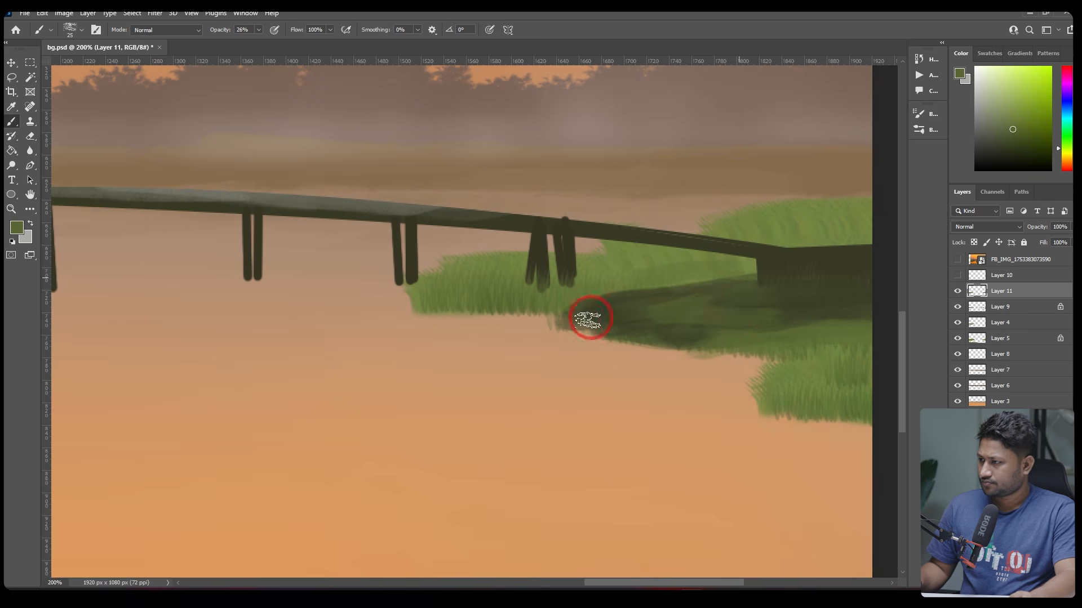
Try painting sampled dark green shading outward from the ground under the bridge's right end toward the water
{"action": "key", "text": "ctrl+z"}
{"action": "key", "text": "ctrl+z"}
{"action": "left_click", "coordinate": [624, 332], "text": "alt"}
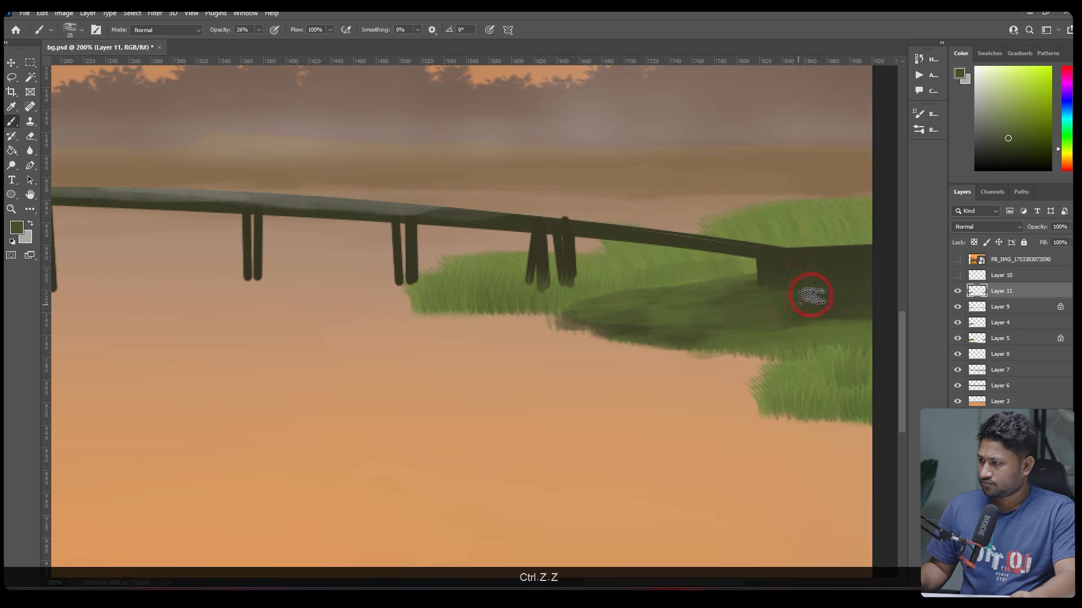
{"action": "mouse_move", "coordinate": [787, 304]}
{"action": "left_mouse_down"}
{"action": "mouse_move", "coordinate": [615, 333]}
{"action": "mouse_move", "coordinate": [727, 305]}
{"action": "mouse_move", "coordinate": [369, 310]}
{"action": "left_mouse_up"}
{"action": "key", "text": "ctrl+z"}
{"action": "key", "text": "ctrl+z"}
{"action": "key", "text": "ctrl+z"}
{"action": "key", "text": "ctrl+z"}
Lasso the right bank's lower grass that juts into the water and try cutting it from the active layer
{"action": "left_click", "coordinate": [729, 299], "text": "alt"}
{"action": "left_click", "coordinate": [667, 306], "text": "ctrl"}
{"action": "left_click", "coordinate": [10, 78]}
{"action": "left_click_drag", "start_coordinate": [373, 275], "coordinate": [576, 290]}
{"action": "key", "text": "ctrl+z"}
{"action": "mouse_move", "coordinate": [376, 277]}
{"action": "left_mouse_down"}
{"action": "mouse_move", "coordinate": [693, 291]}
{"action": "mouse_move", "coordinate": [789, 346]}
{"action": "left_mouse_up"}
{"action": "left_click_drag", "start_coordinate": [118, 383], "coordinate": [182, 294]}
{"action": "key", "text": "ctrl+x"}
{"action": "key", "text": "ctrl+z"}
Unlock the transparent pixels of Layer 5 and cut the lassoed grass from it
{"action": "left_click", "coordinate": [956, 307]}
{"action": "left_click", "coordinate": [956, 308]}
{"action": "left_click", "coordinate": [1002, 339]}
{"action": "left_click", "coordinate": [975, 243]}
{"action": "key", "text": "ctrl+x"}
Select Layer 11, lasso its leftover grass and shading extending over the water at the right bank, and cut it
{"action": "left_click", "coordinate": [678, 319], "text": "ctrl"}
{"action": "key", "text": "ctrl+z"}
{"action": "left_click", "coordinate": [11, 79]}
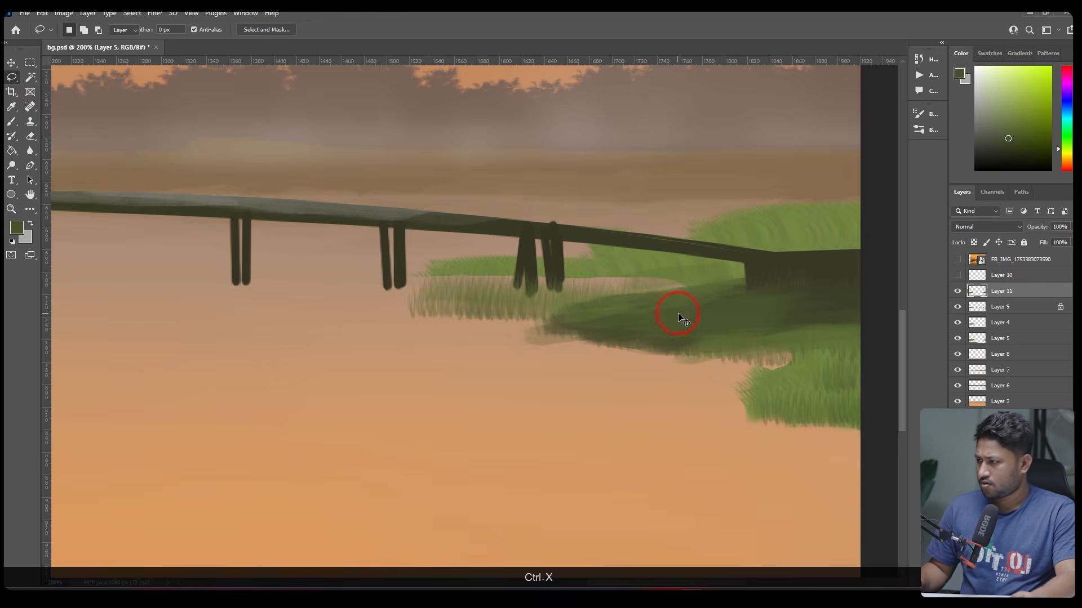
{"action": "left_click_drag", "start_coordinate": [690, 282], "coordinate": [682, 299]}
{"action": "left_click_drag", "start_coordinate": [653, 413], "coordinate": [369, 308]}
{"action": "key", "text": "ctrl+x"}
Paint dark green textured strokes along the right bank's trimmed water edge at 26% opacity
{"action": "left_click", "coordinate": [741, 333], "text": "ctrl+alt"}
{"action": "left_click", "coordinate": [741, 333], "text": "ctrl+alt"}
{"action": "left_click", "coordinate": [742, 333], "text": "ctrl+alt"}
{"action": "left_click", "coordinate": [748, 324], "text": "ctrl"}
{"action": "left_click", "coordinate": [750, 324], "text": "ctrl"}
{"action": "left_click", "coordinate": [750, 324], "text": "ctrl"}
{"action": "left_click", "coordinate": [12, 121]}
{"action": "left_click", "coordinate": [671, 315], "text": "ctrl"}
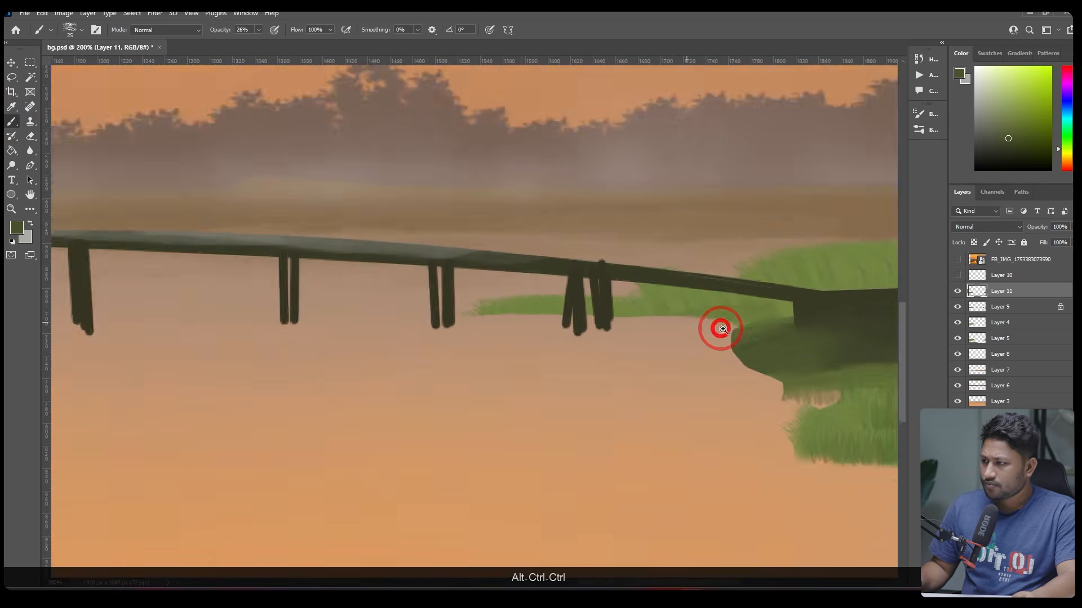
{"action": "left_click", "coordinate": [722, 329], "text": "ctrl"}
{"action": "left_click_drag", "start_coordinate": [759, 351], "coordinate": [608, 348]}
{"action": "left_click_drag", "start_coordinate": [667, 394], "coordinate": [591, 388]}
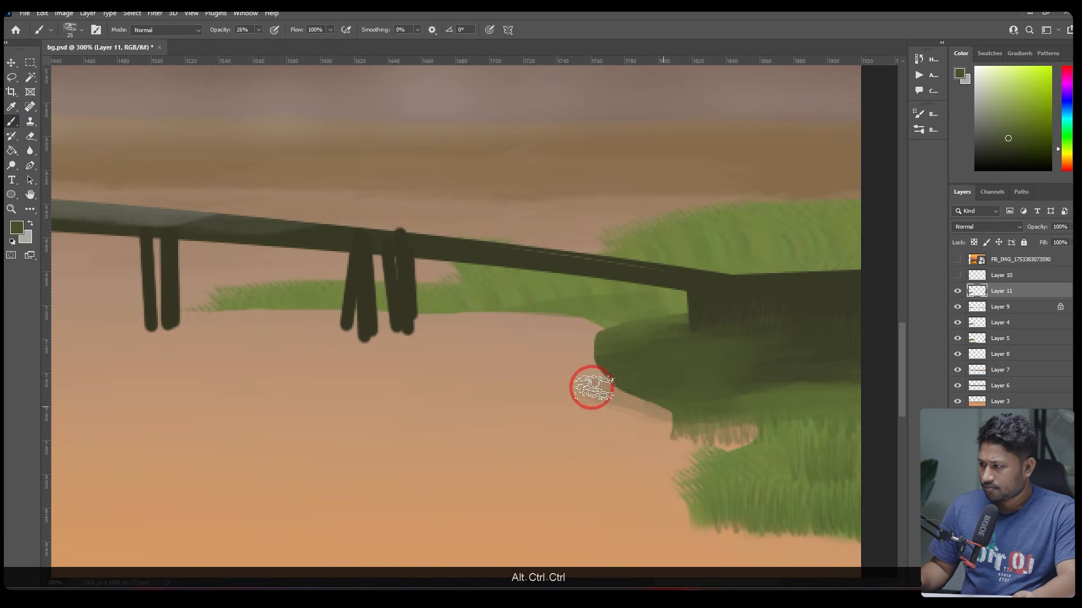
{"action": "mouse_move", "coordinate": [628, 339]}
{"action": "left_mouse_down"}
{"action": "mouse_move", "coordinate": [768, 411]}
{"action": "mouse_move", "coordinate": [822, 402]}
{"action": "left_mouse_up"}
{"action": "left_click_drag", "start_coordinate": [637, 403], "coordinate": [589, 403]}
{"action": "key", "text": "ctrl+z"}
{"action": "key", "text": "ctrl+z"}
On Layer 5, paint sampled green along the lower edge of the far grass strip with a smaller brush
{"action": "left_click", "coordinate": [645, 313], "text": "alt"}
{"action": "left_click_drag", "start_coordinate": [642, 314], "coordinate": [346, 294]}
{"action": "key", "text": "ctrl+z"}
{"action": "left_click", "coordinate": [507, 305], "text": "ctrl"}
{"action": "left_click_drag", "start_coordinate": [547, 314], "coordinate": [254, 307]}
{"action": "key", "text": "ctrl+z"}
{"action": "key", "text": "["}
{"action": "key", "text": "["}
{"action": "key", "text": "ctrl+z"}
{"action": "left_click", "coordinate": [594, 326], "text": "alt"}
{"action": "left_click_drag", "start_coordinate": [526, 315], "coordinate": [219, 305]}
{"action": "scroll", "coordinate": [284, 298], "scroll_direction": "down", "scroll_amount": 3}
{"action": "key", "text": "alt+space"}
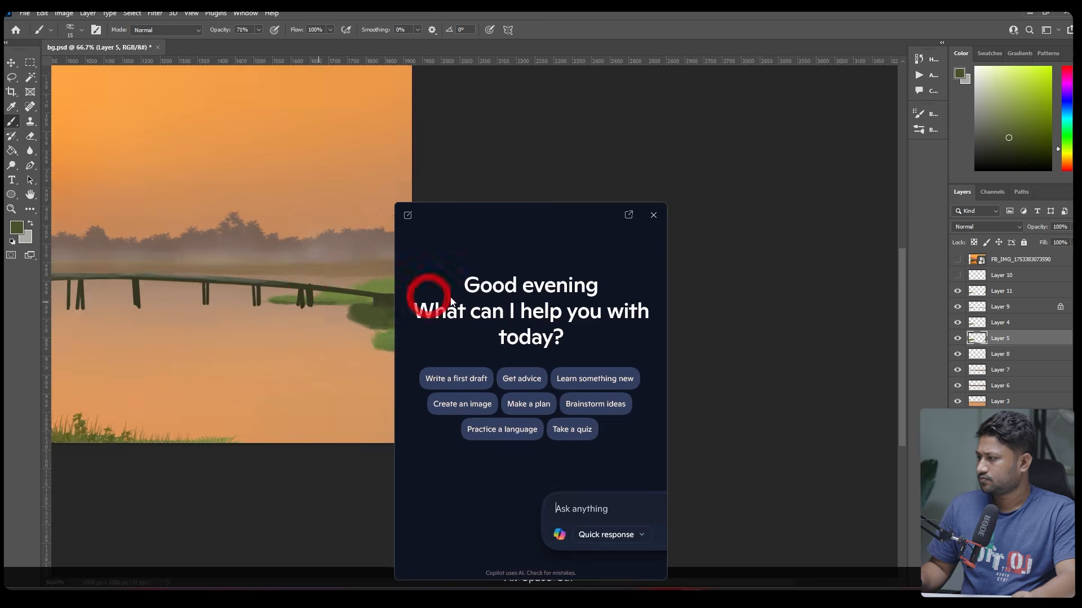
Try strokes along the right bank with the brush enlarged to 30 px
{"action": "scroll", "coordinate": [389, 293], "scroll_direction": "down", "scroll_amount": 1}
{"action": "scroll", "coordinate": [417, 340], "scroll_direction": "up", "scroll_amount": 3}
{"action": "key", "text": "]"}
{"action": "key", "text": "]"}
{"action": "key", "text": "]"}
{"action": "mouse_move", "coordinate": [307, 315]}
{"action": "left_mouse_down"}
{"action": "mouse_move", "coordinate": [360, 331]}
{"action": "mouse_move", "coordinate": [421, 326]}
{"action": "left_mouse_up"}
{"action": "key", "text": "ctrl+z"}
{"action": "scroll", "coordinate": [381, 318], "scroll_direction": "down", "scroll_amount": 4}
{"action": "key", "text": "alt+space"}
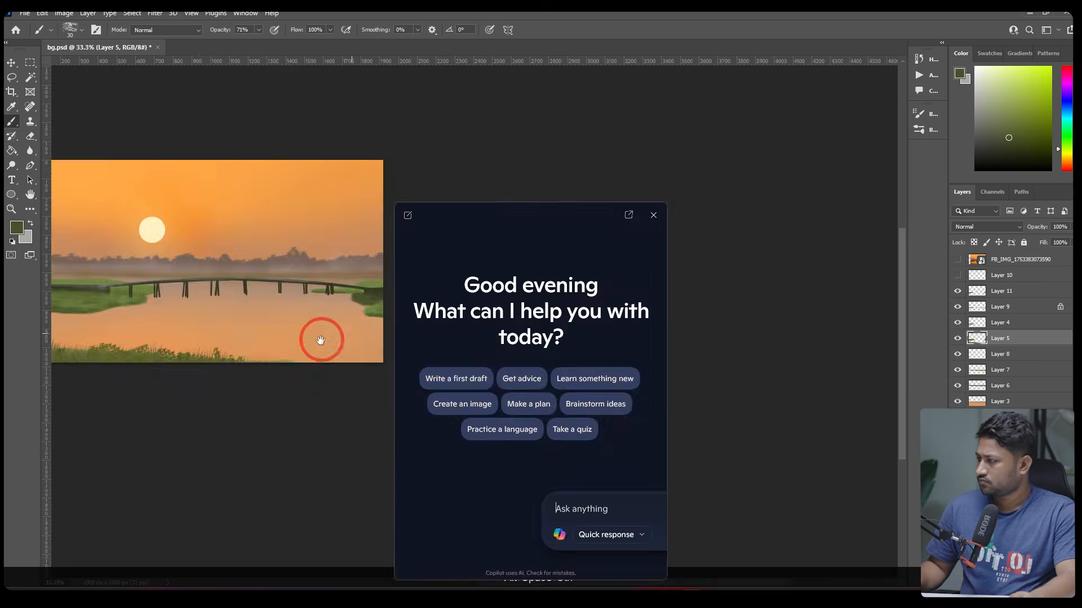
{"action": "scroll", "coordinate": [590, 251], "scroll_direction": "up", "scroll_amount": 4}
{"action": "left_click", "coordinate": [403, 219], "text": "ctrl"}
{"action": "left_click_drag", "start_coordinate": [463, 220], "coordinate": [552, 236]}
{"action": "key", "text": "ctrl+z"}
{"action": "key", "text": "ctrl+z"}
Select the water's layer, Layer 3, with the whole painting in view
{"action": "left_click", "coordinate": [498, 229], "text": "ctrl+alt"}
{"action": "left_click", "coordinate": [497, 229], "text": "ctrl+alt"}
{"action": "left_click", "coordinate": [499, 231], "text": "ctrl+alt"}
{"action": "left_click", "coordinate": [499, 231], "text": "ctrl+alt"}
{"action": "left_click", "coordinate": [578, 265], "text": "ctrl"}
{"action": "left_click", "coordinate": [626, 243], "text": "ctrl"}
{"action": "left_click_drag", "start_coordinate": [596, 271], "coordinate": [575, 345]}
{"action": "key", "text": "ctrl"}
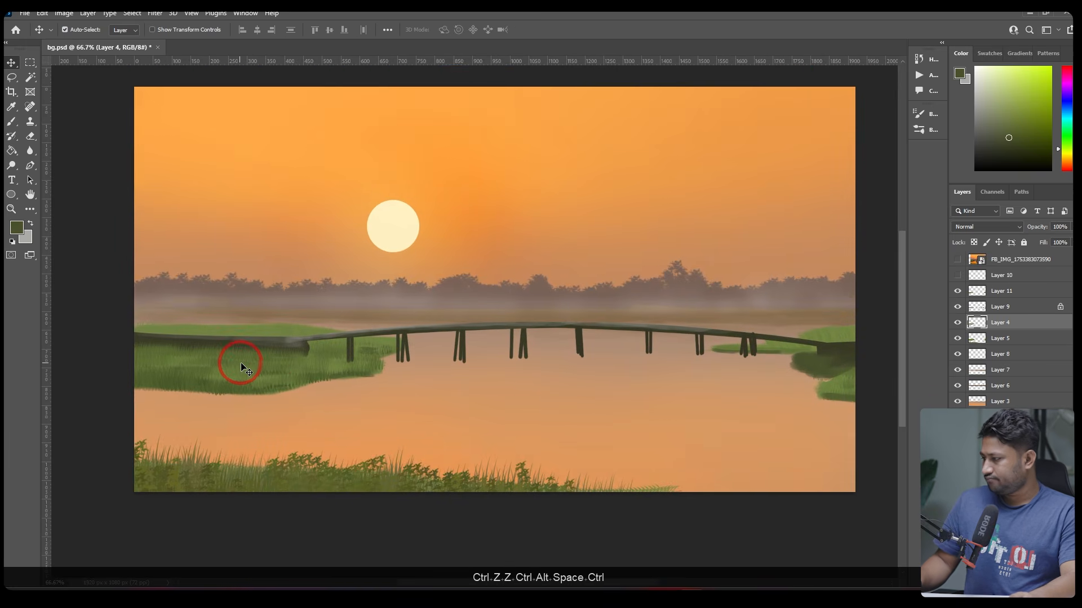
{"action": "left_click", "coordinate": [549, 391], "text": "ctrl"}
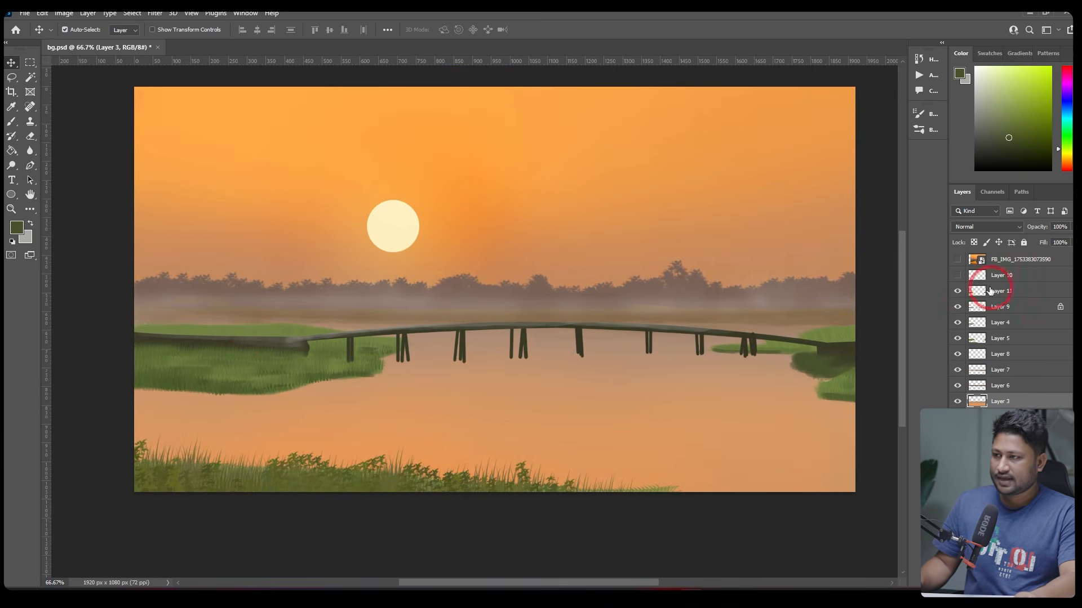
Sample a muted brown water tone beneath the bridge with the reference photo temporarily shown
{"action": "left_click", "coordinate": [956, 260]}
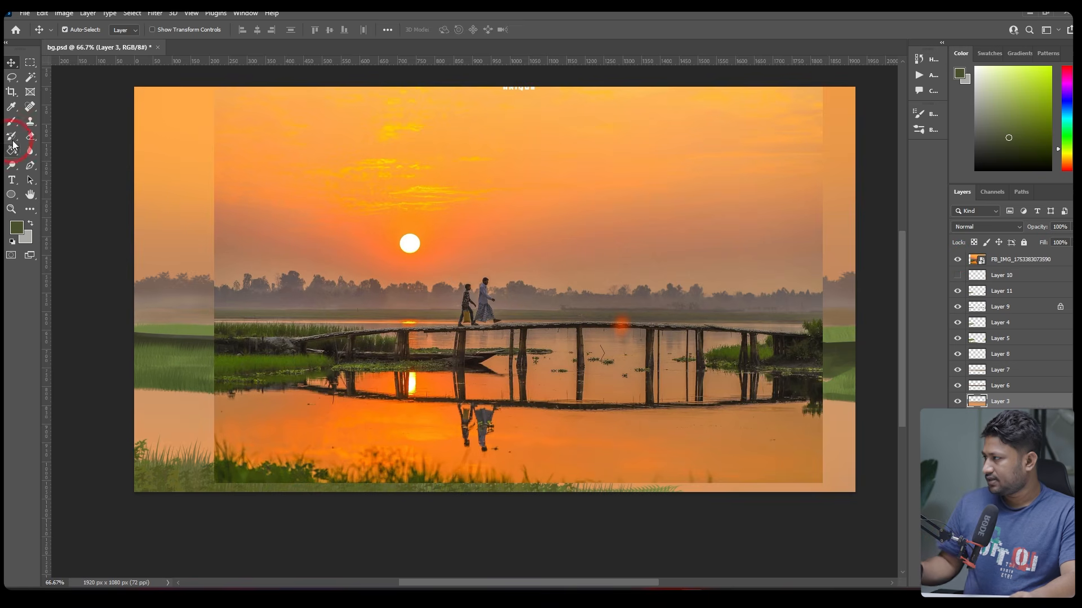
{"action": "left_click", "coordinate": [11, 121]}
{"action": "left_click", "coordinate": [626, 333], "text": "alt"}
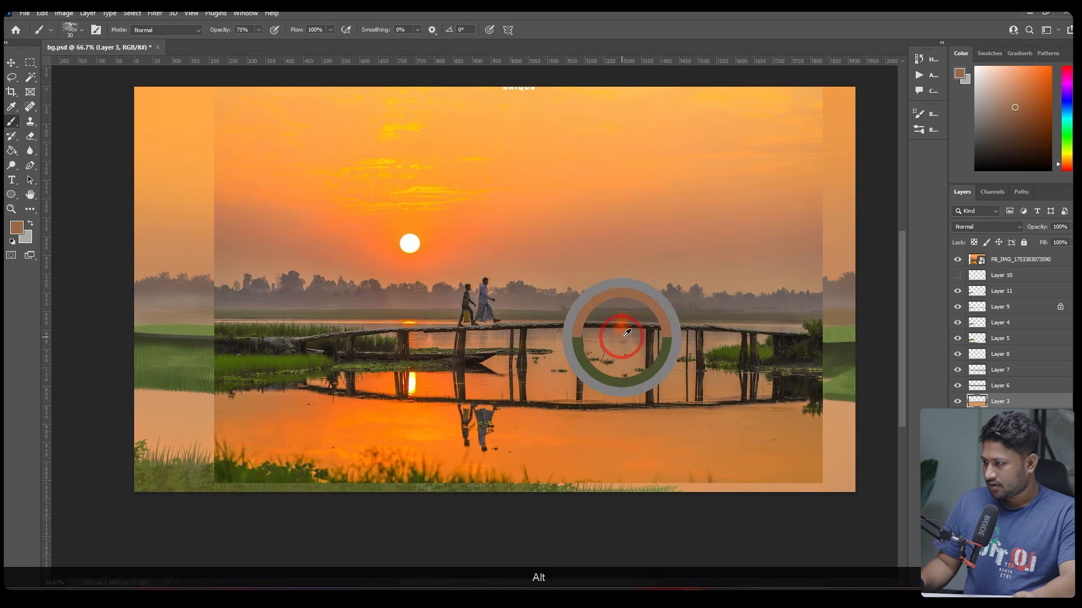
{"action": "left_click", "coordinate": [598, 334], "text": "alt"}
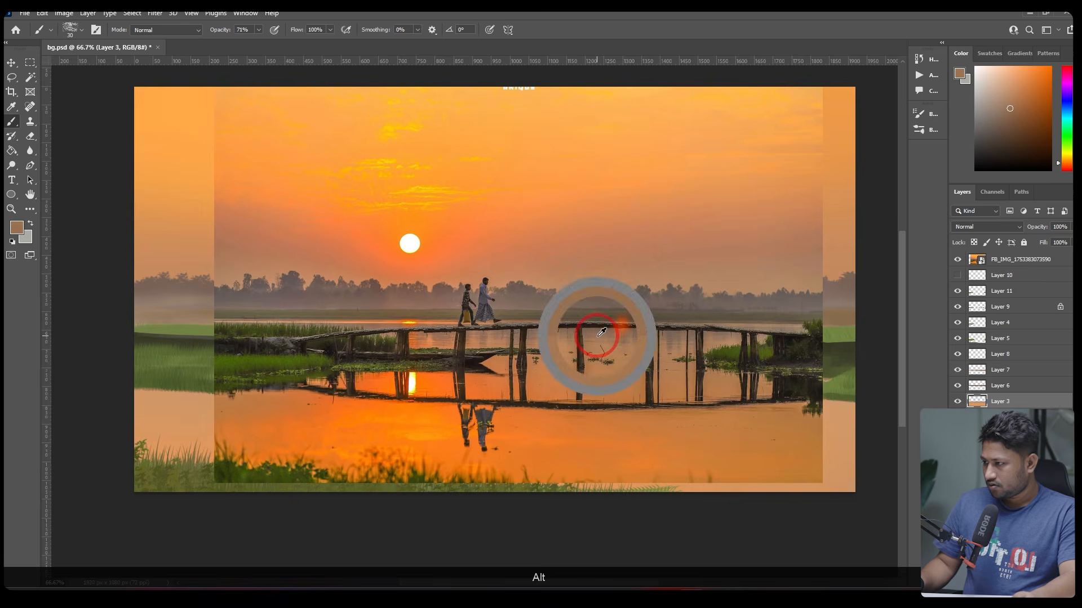
{"action": "left_click", "coordinate": [536, 330], "text": "alt"}
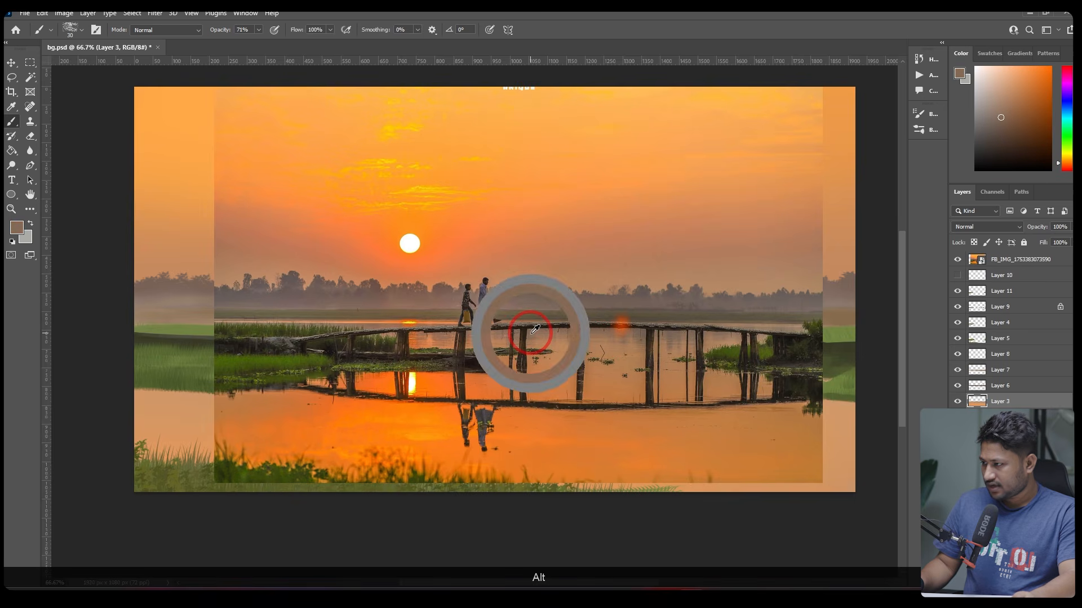
{"action": "left_click", "coordinate": [960, 259]}
Choose the eyeleashes brush from the water brush group
{"action": "left_click", "coordinate": [71, 29]}
{"action": "left_click", "coordinate": [31, 204]}
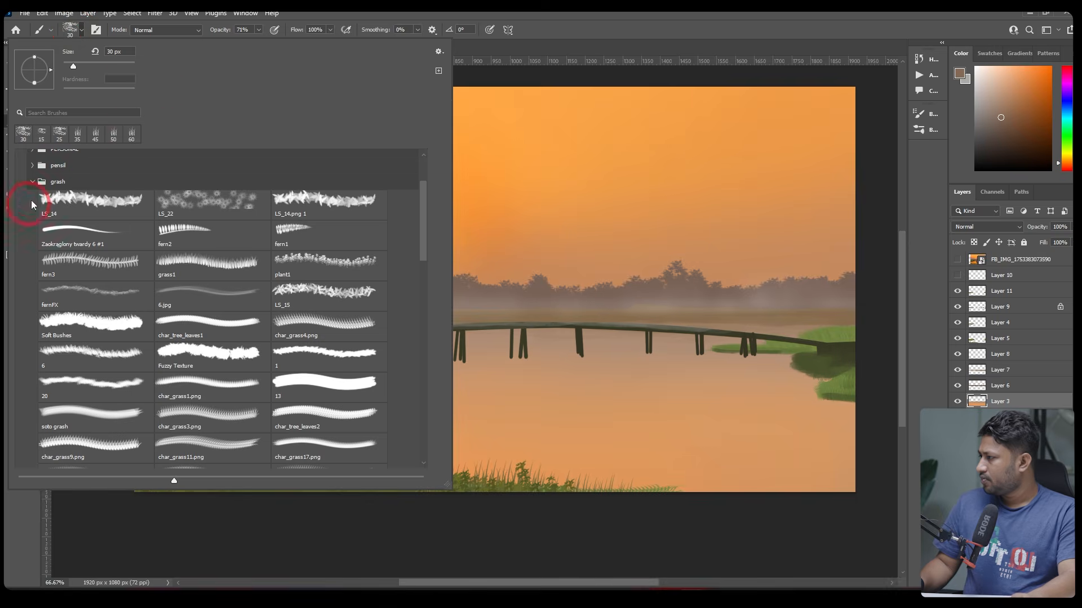
{"action": "left_click", "coordinate": [32, 181]}
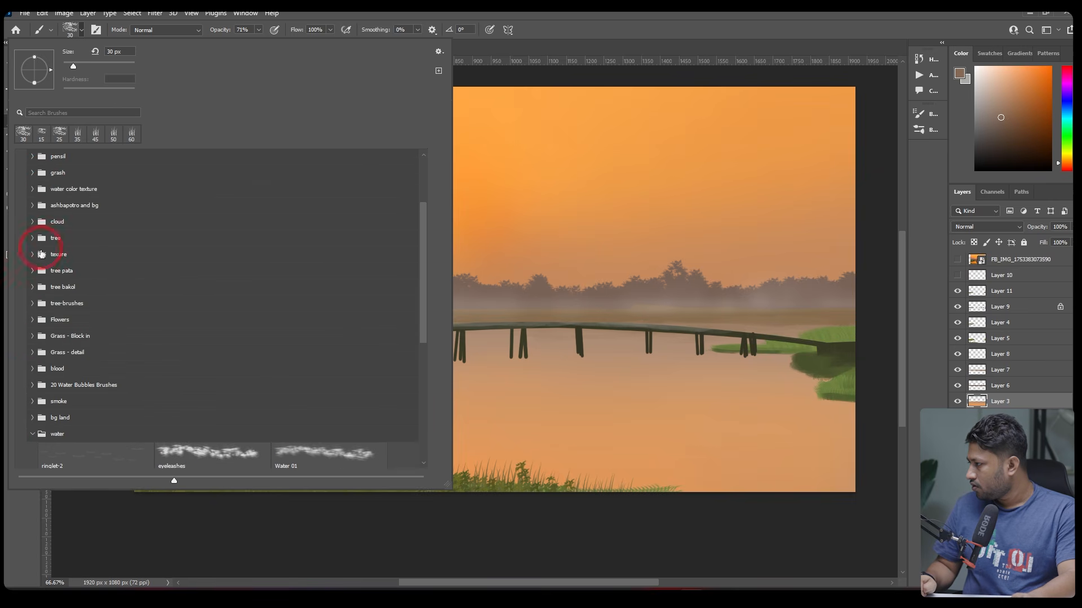
{"action": "scroll", "coordinate": [64, 339], "scroll_direction": "down", "scroll_amount": 3}
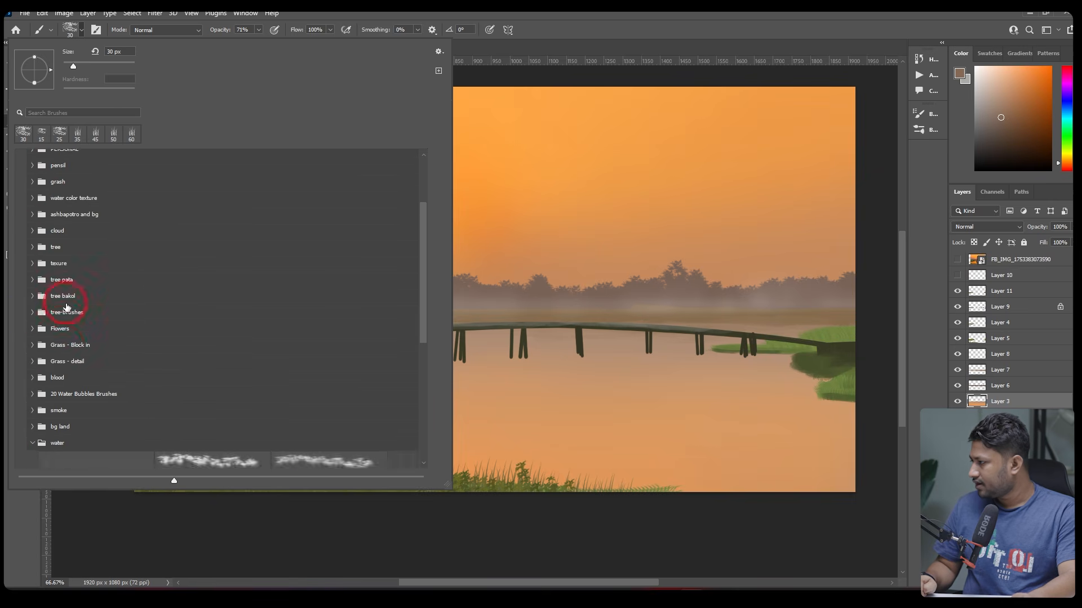
{"action": "left_click", "coordinate": [253, 401]}
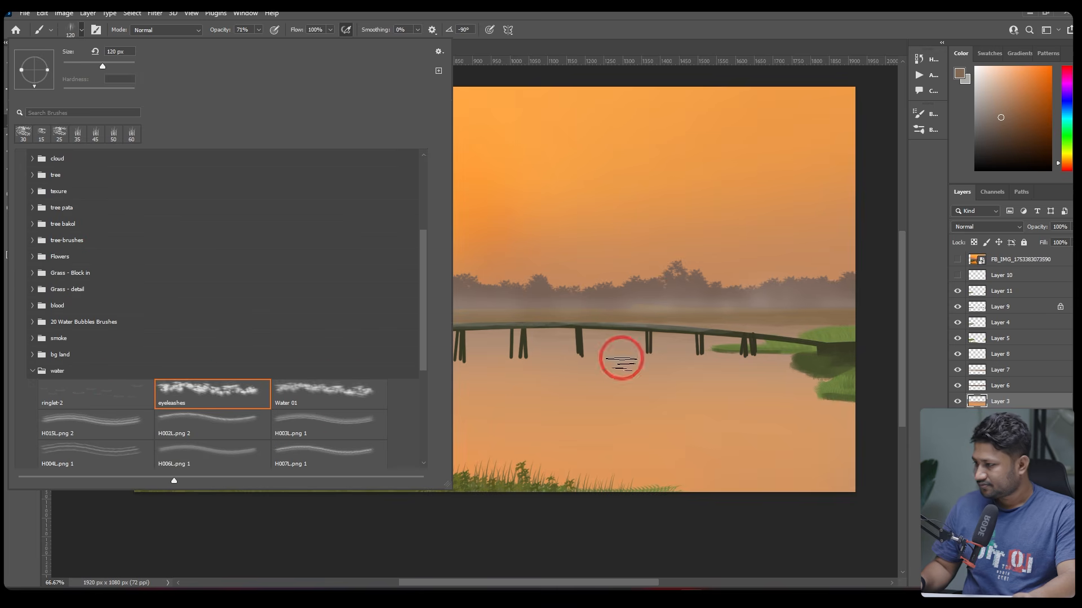
Try brown ripple strokes on the water beneath the bridge with the large ripple brush
{"action": "left_click_drag", "start_coordinate": [577, 358], "coordinate": [610, 357]}
{"action": "left_click", "coordinate": [622, 353], "text": "ctrl"}
{"action": "key", "text": "ctrl+z"}
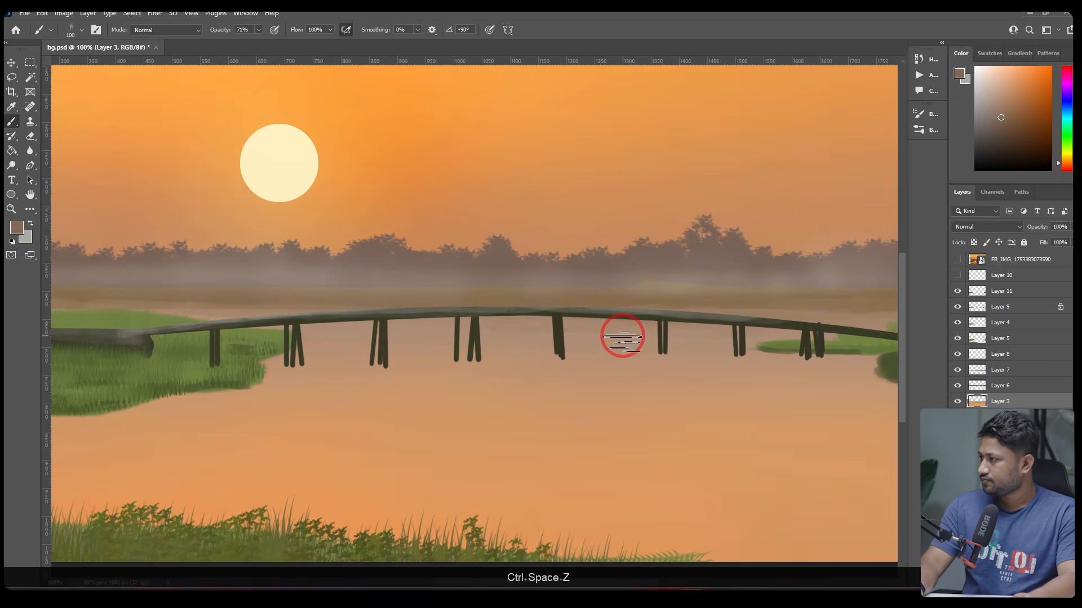
{"action": "key", "text": "ctrl+z"}
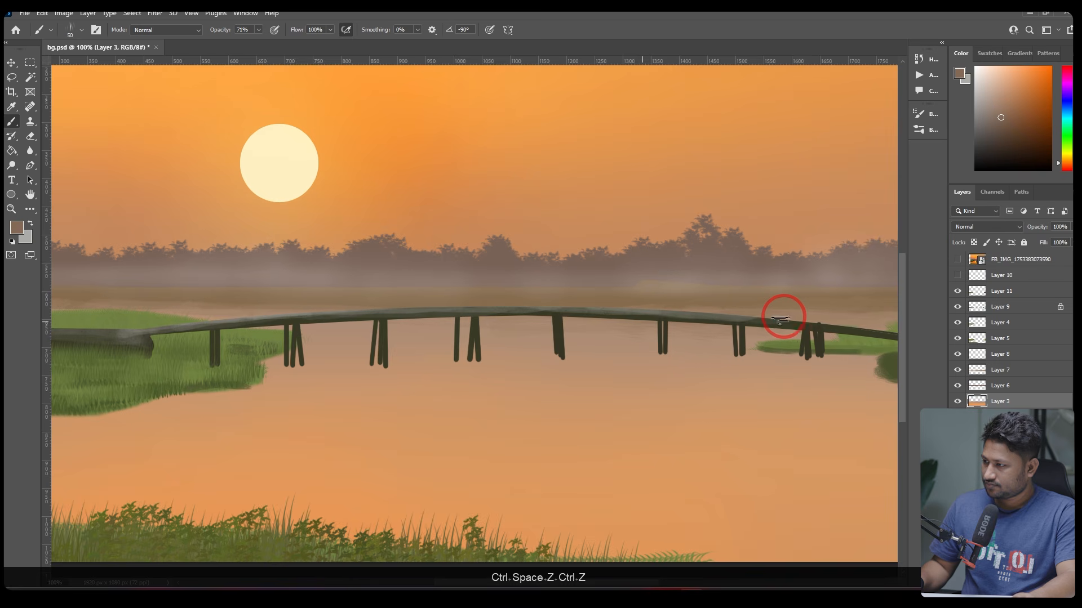
Paint soft ripples on the water beneath the bridge with a 70 px brush, sampling nearby tones
{"action": "left_click_drag", "start_coordinate": [417, 328], "coordinate": [442, 338]}
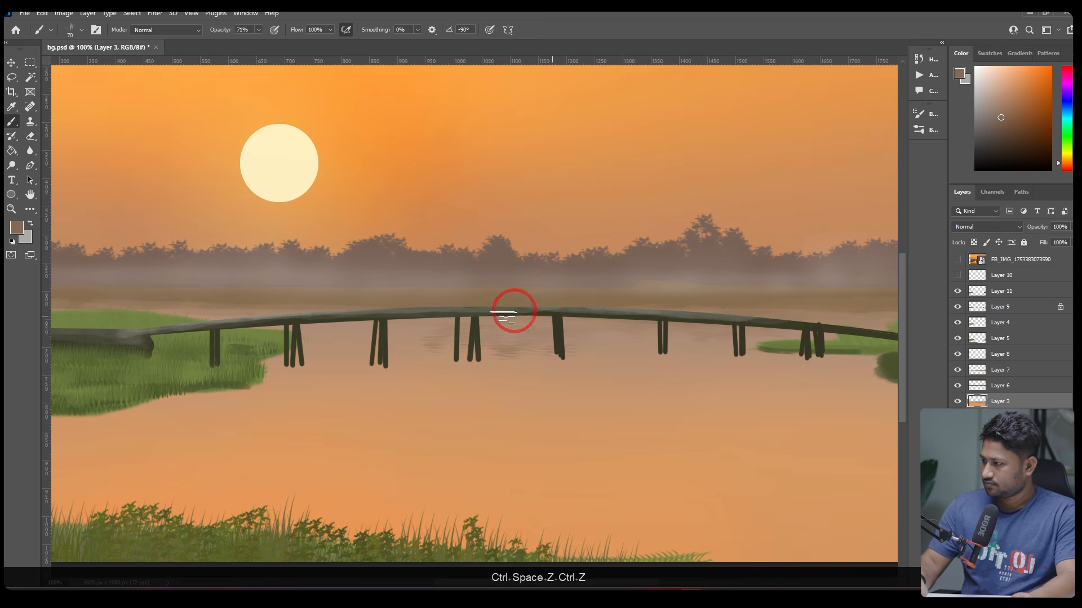
{"action": "left_click", "coordinate": [720, 314], "text": "ctrl+alt"}
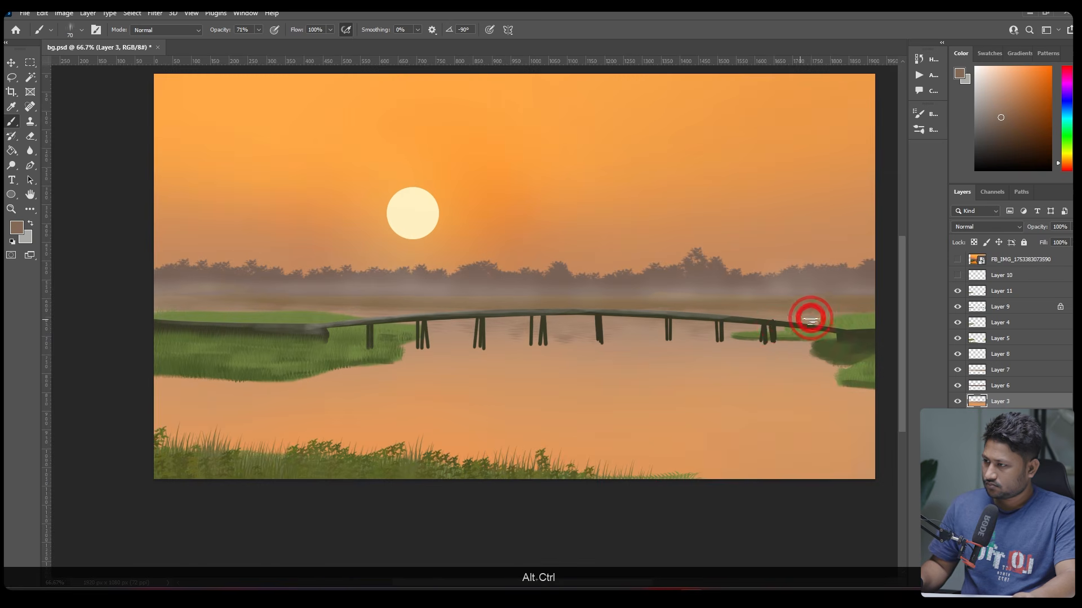
{"action": "left_click", "coordinate": [639, 354], "text": "alt"}
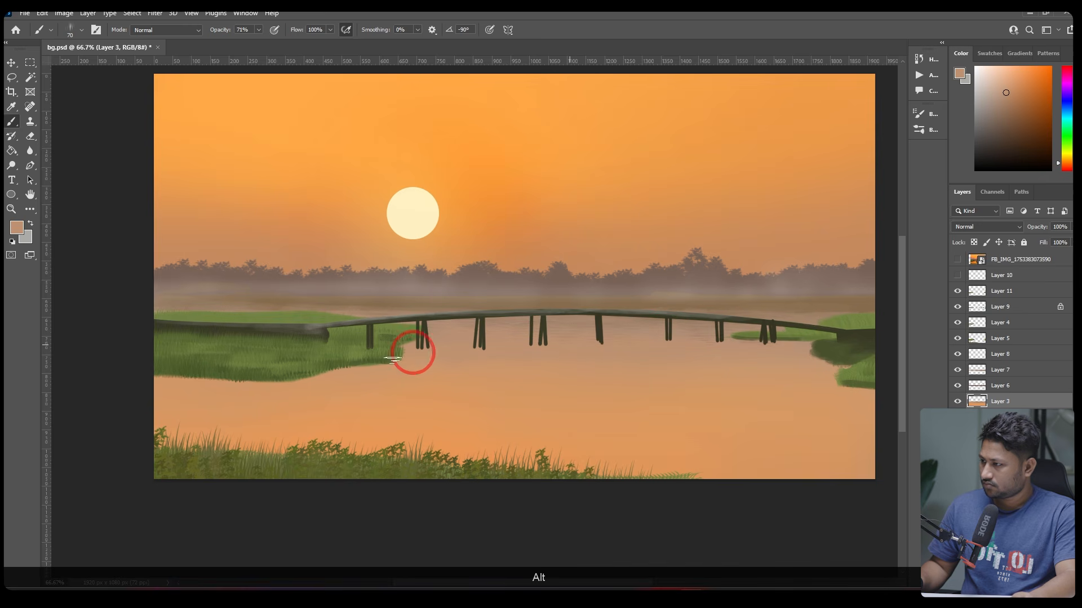
{"action": "left_click_drag", "start_coordinate": [597, 294], "coordinate": [645, 287]}
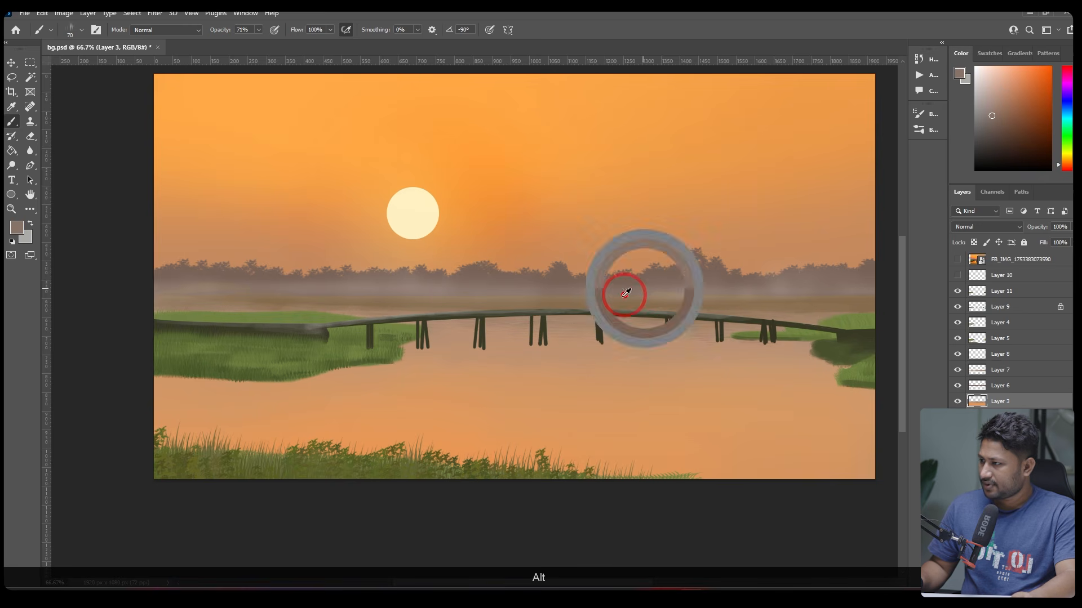
{"action": "key", "text": "ctrl+alt+z"}
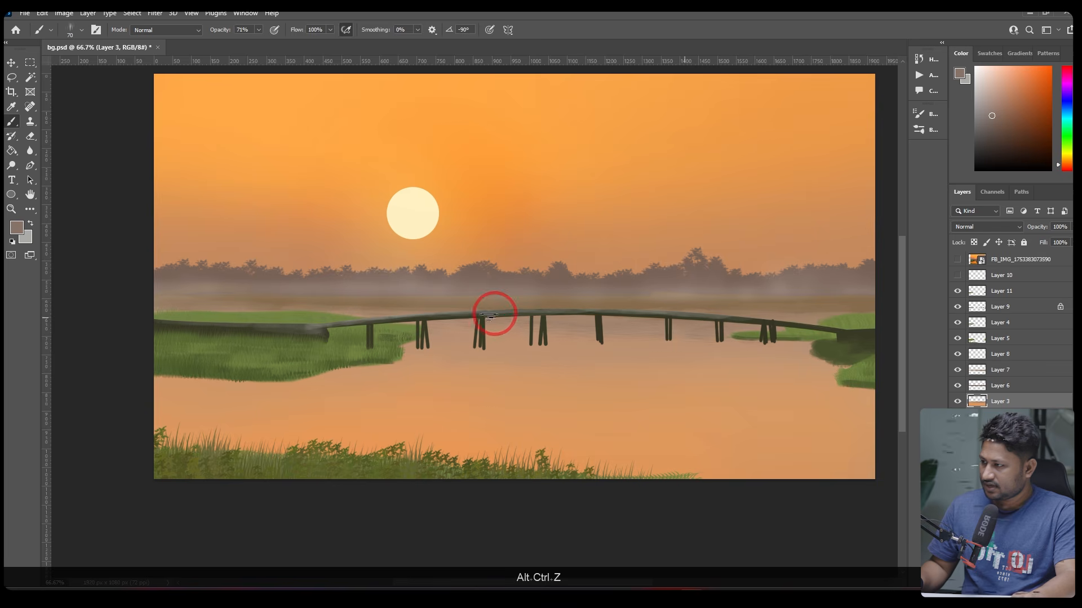
{"action": "left_click_drag", "start_coordinate": [617, 337], "coordinate": [530, 353]}
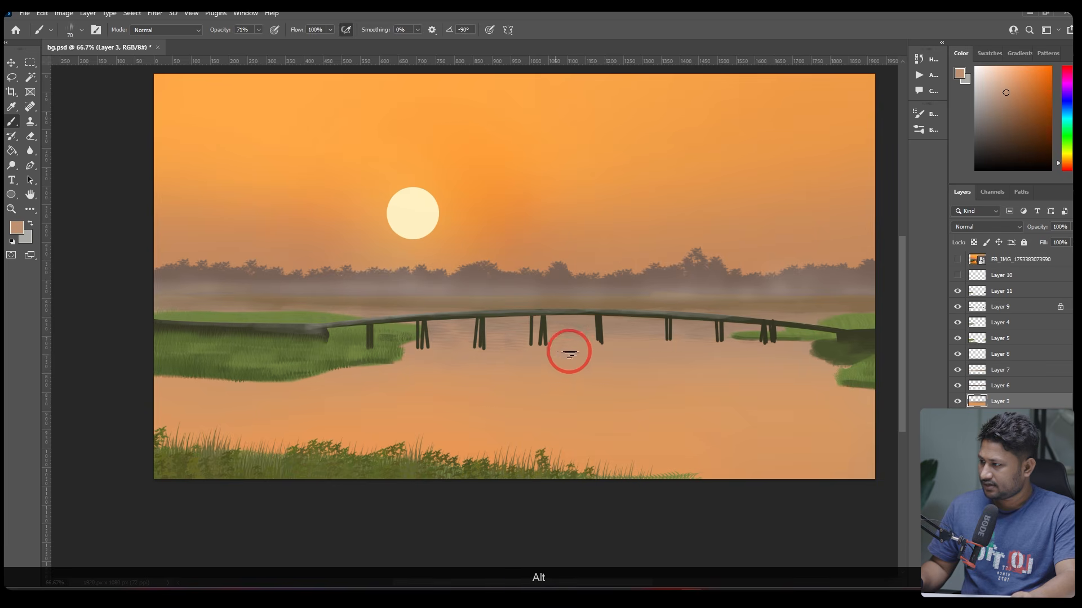
Compare the painted water and bridge with the reference photo
{"action": "left_click", "coordinate": [956, 261]}
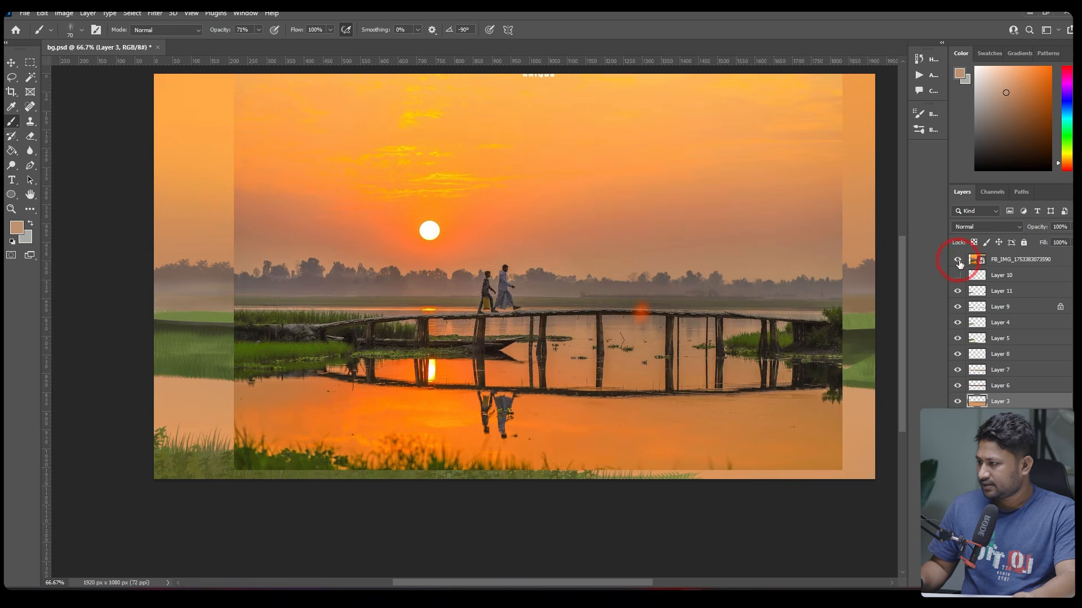
{"action": "left_click", "coordinate": [966, 261]}
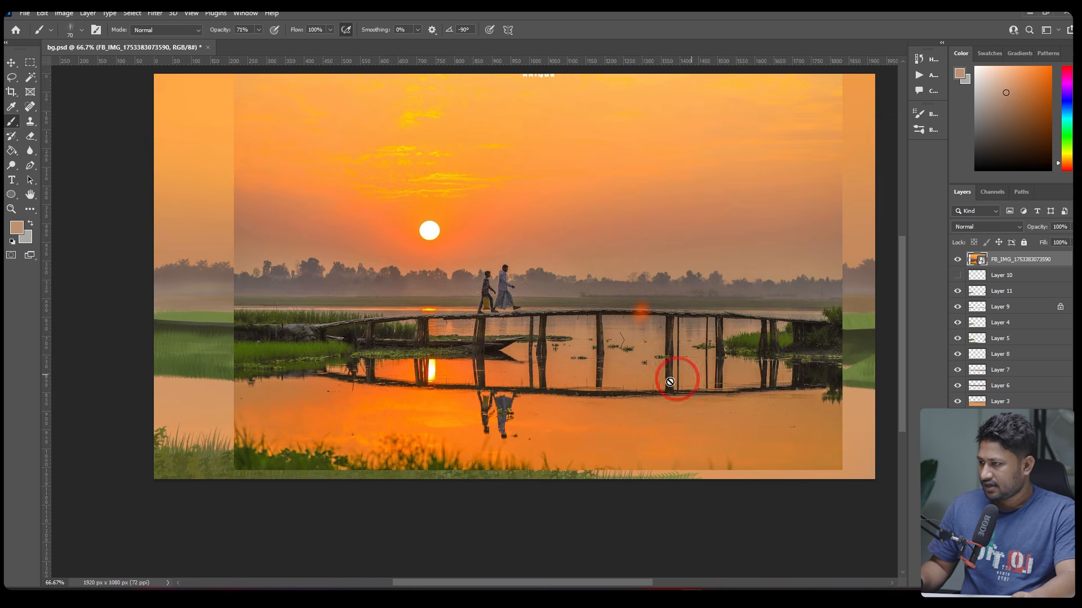
{"action": "left_click", "coordinate": [957, 260]}
{"action": "left_click_drag", "start_coordinate": [688, 381], "coordinate": [652, 383]}
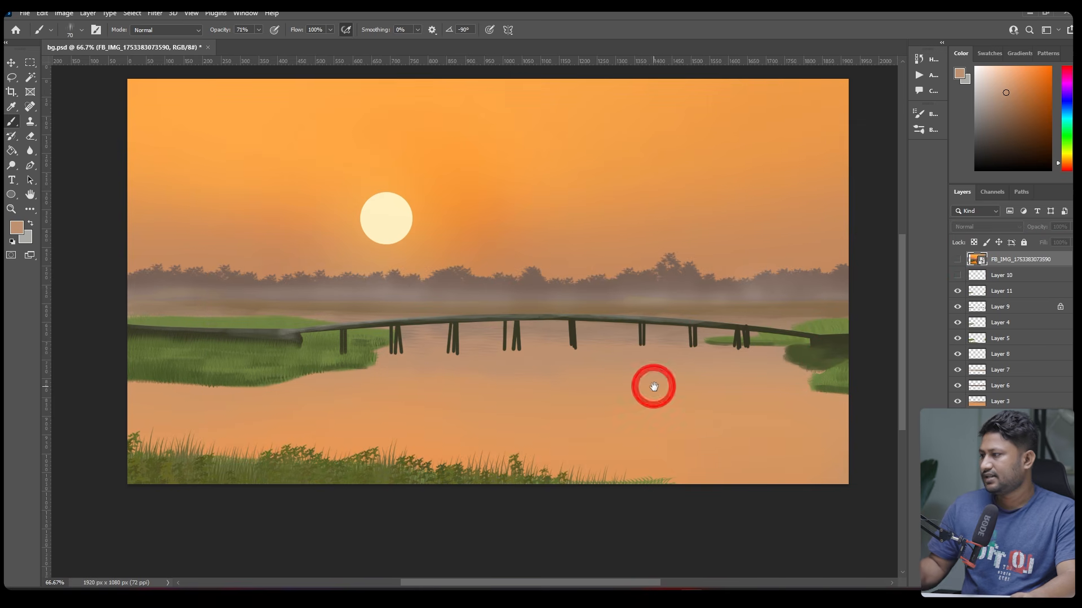
Choose the Pen tool and add a new layer directly above Layer 4
{"action": "key", "text": "v"}
{"action": "left_click", "coordinate": [30, 165]}
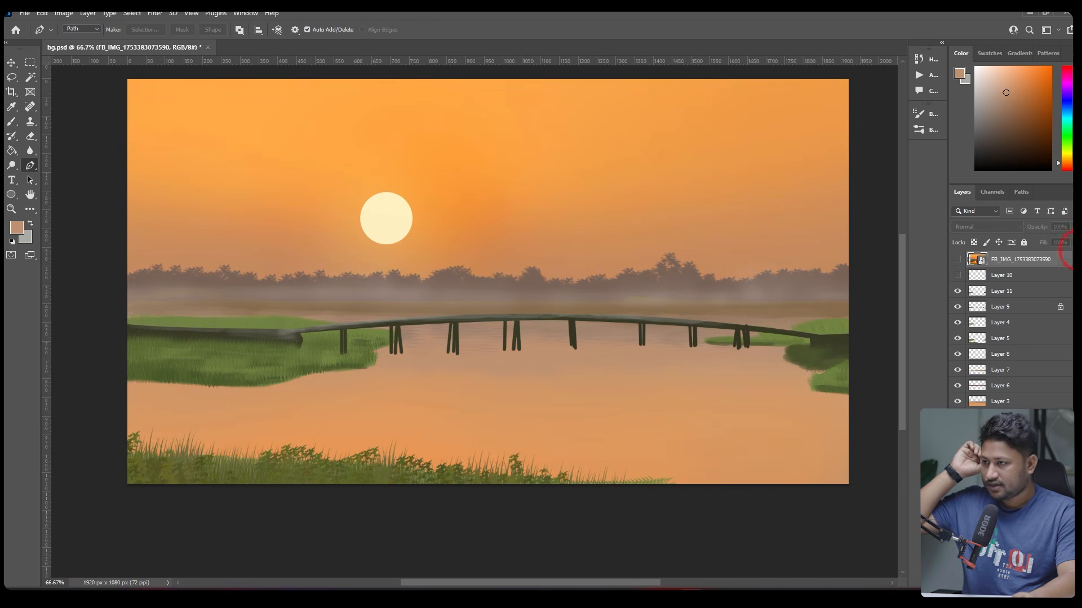
{"action": "left_click", "coordinate": [958, 307]}
{"action": "left_click", "coordinate": [958, 307]}
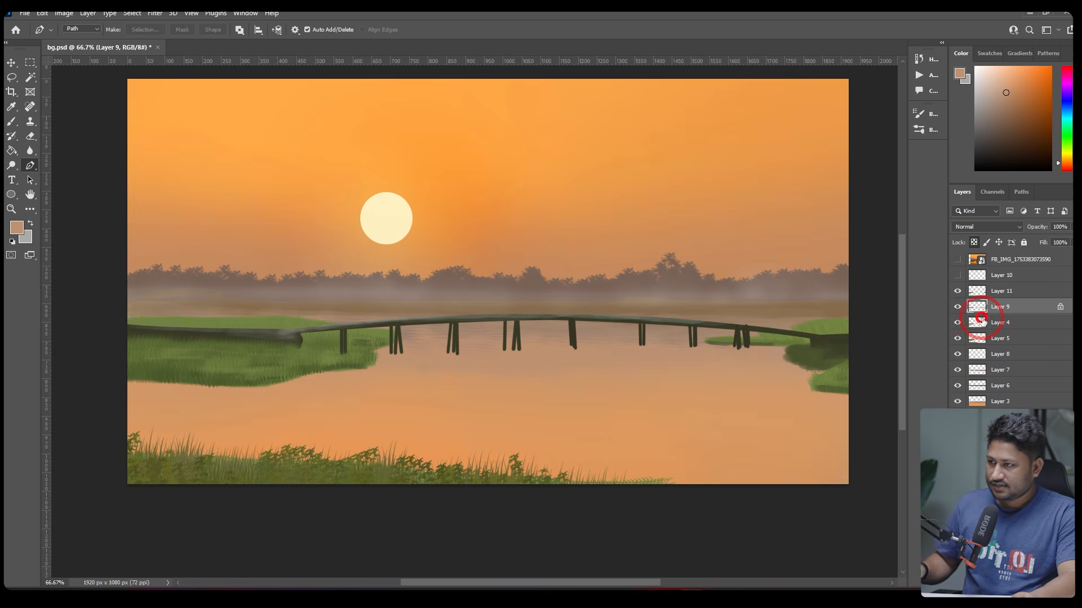
{"action": "left_click", "coordinate": [1001, 323]}
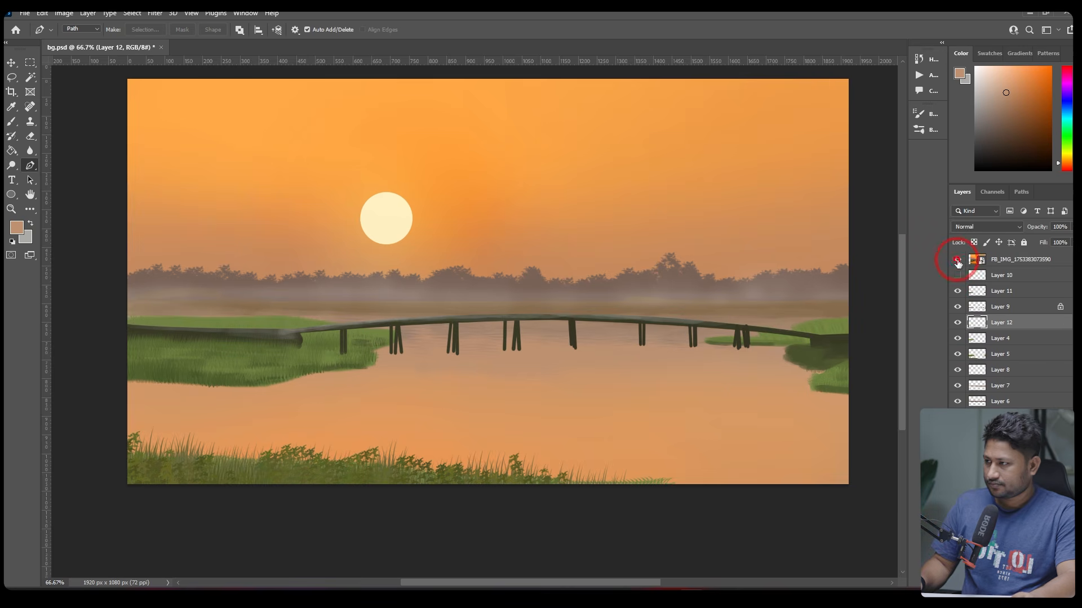
Show the reference photo, reduce its fill to 26%, and lock its layer
{"action": "left_click", "coordinate": [958, 260]}
{"action": "left_click", "coordinate": [1033, 259]}
{"action": "left_click_drag", "start_coordinate": [1047, 255], "coordinate": [1035, 255]}
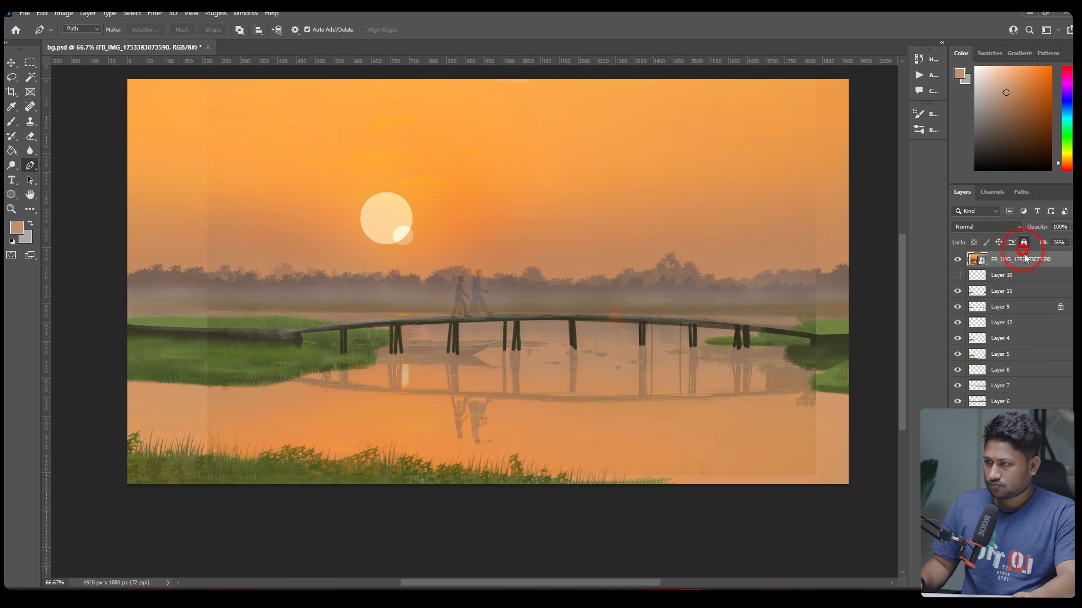
On Layer 12, trace the curved reflection beneath the bridge with a closed Pen path and convert it to a selection
{"action": "left_click", "coordinate": [1009, 298]}
{"action": "left_click", "coordinate": [961, 326]}
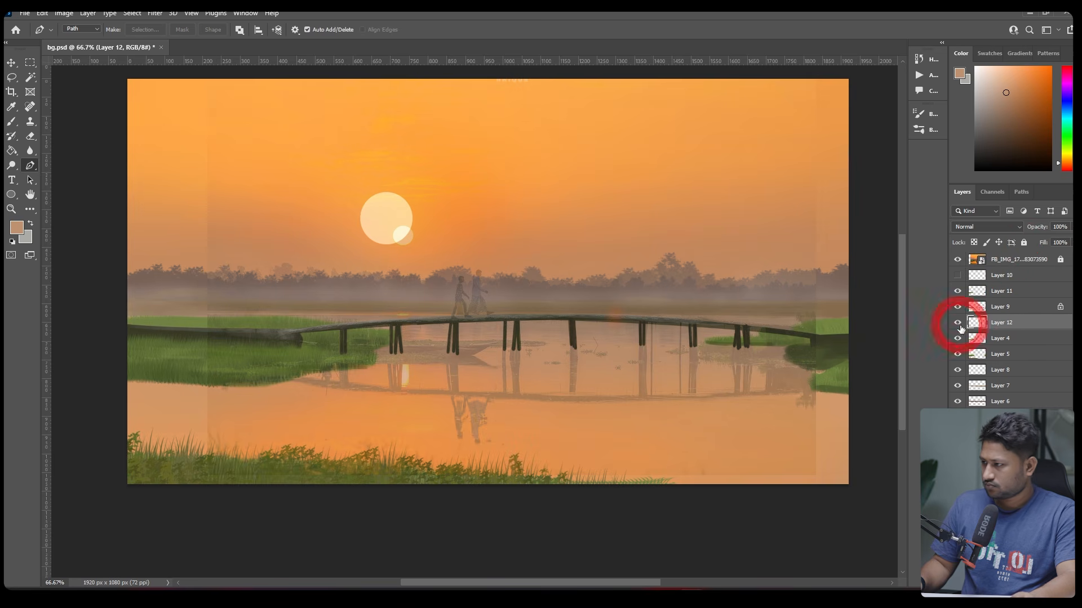
{"action": "key", "text": "ctrl+z"}
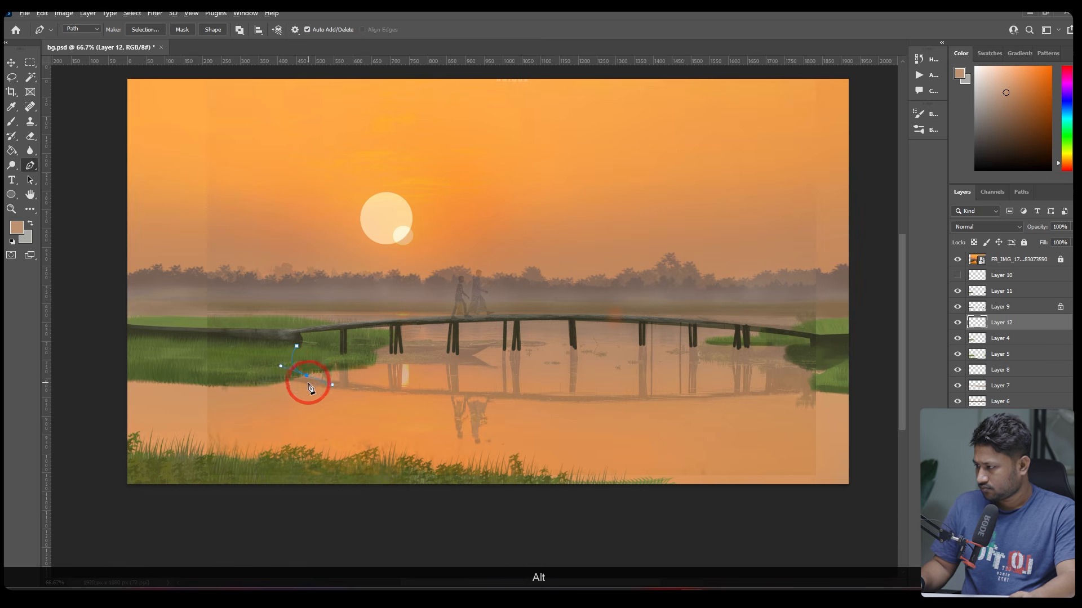
{"action": "left_click", "coordinate": [810, 385]}
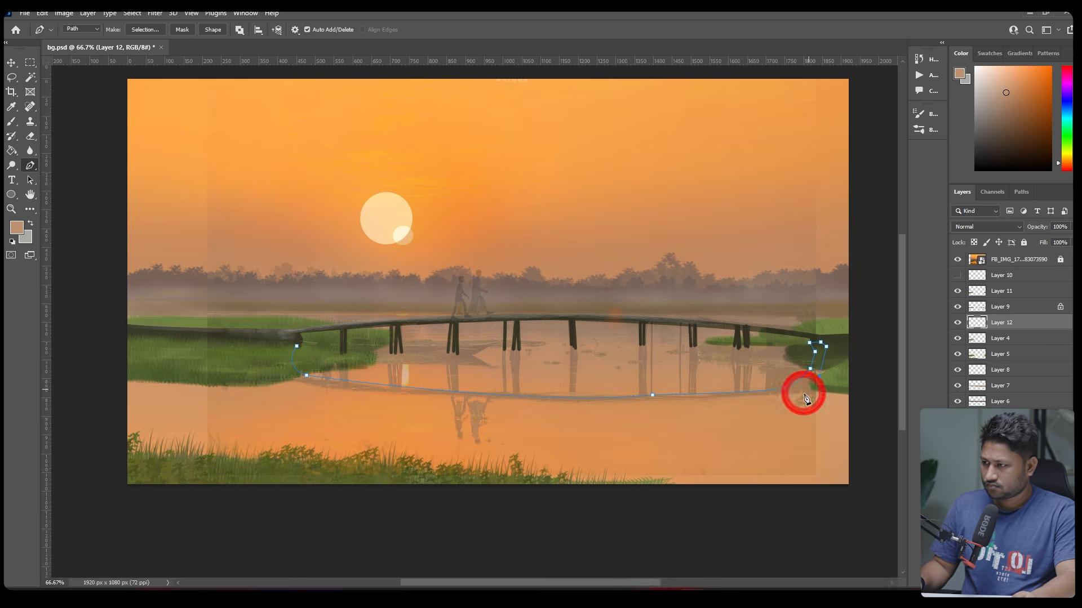
{"action": "key", "text": "ctrl+alt+z"}
{"action": "left_click_drag", "start_coordinate": [70, 318], "coordinate": [66, 333]}
{"action": "left_click", "coordinate": [288, 378], "text": "alt"}
{"action": "left_click_drag", "start_coordinate": [282, 347], "coordinate": [286, 339]}
{"action": "key", "text": "ctrl+Return"}
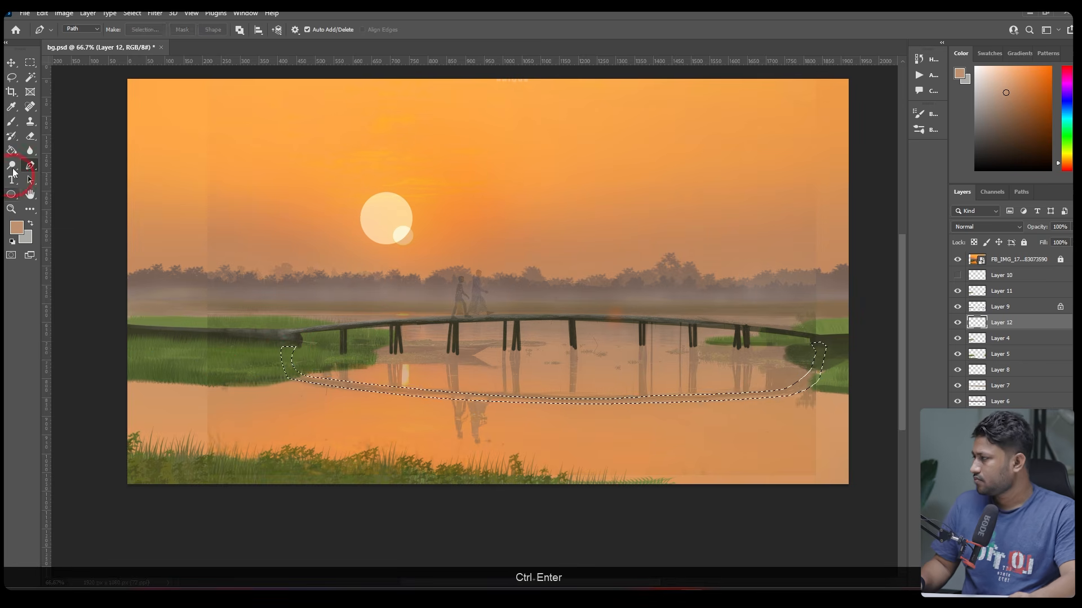
Set the foreground color to the bridge's dark olive, 383a26
{"action": "left_click", "coordinate": [16, 227]}
{"action": "left_click", "coordinate": [208, 324]}
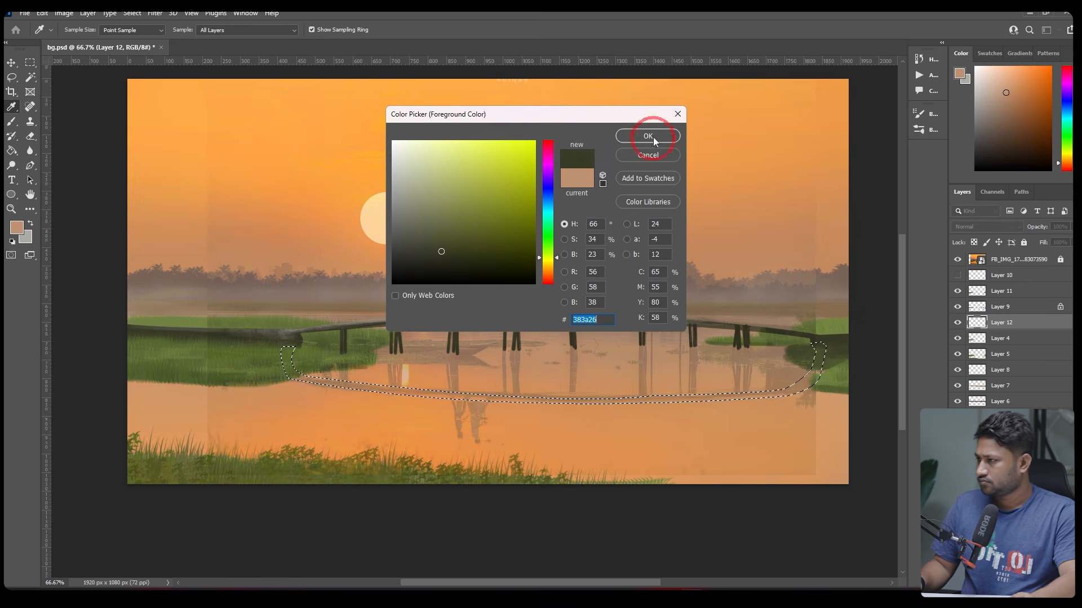
{"action": "left_click", "coordinate": [654, 137]}
Try to fill the reflection selection by painting it with a brush on Layer 12
{"action": "key", "text": "ctrl+z"}
{"action": "left_click", "coordinate": [81, 30]}
{"action": "left_click", "coordinate": [102, 140]}
{"action": "left_click", "coordinate": [816, 346]}
{"action": "left_click_drag", "start_coordinate": [826, 351], "coordinate": [296, 362]}
{"action": "key", "text": "ctrl+d"}
Undo the accidental move of the water layer and the first fill of the reflection
{"action": "key", "text": "v"}
{"action": "left_click", "coordinate": [957, 259]}
{"action": "left_click", "coordinate": [957, 259]}
{"action": "left_click", "coordinate": [957, 259]}
{"action": "left_click_drag", "start_coordinate": [773, 381], "coordinate": [430, 391]}
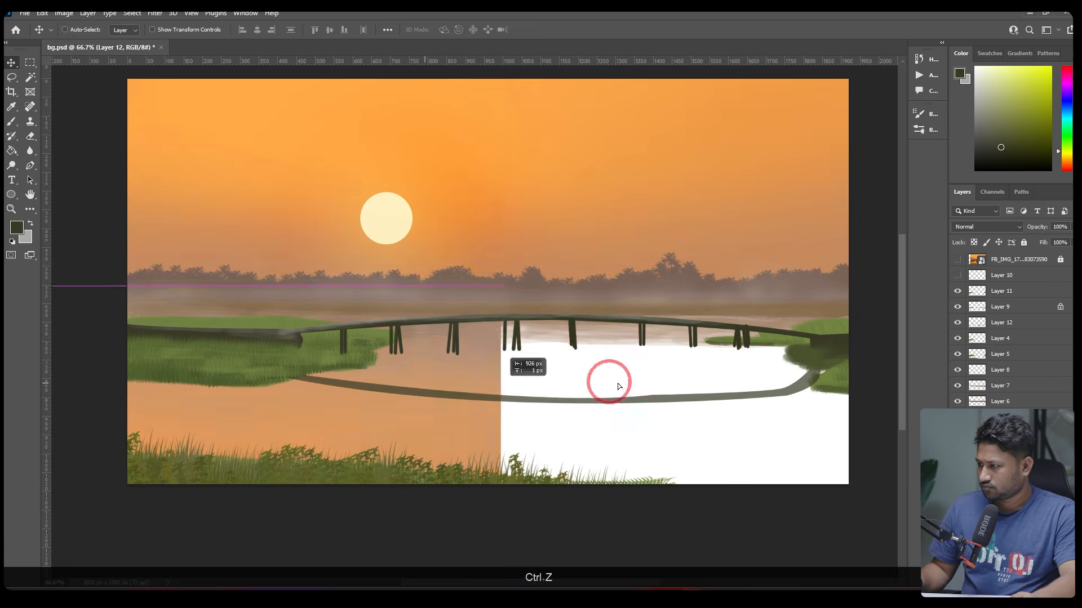
{"action": "key", "text": "ctrl+z"}
{"action": "key", "text": "ctrl+z"}
{"action": "key", "text": "ctrl+z"}
{"action": "left_click", "coordinate": [12, 125]}
{"action": "key", "text": "ctrl+z"}
{"action": "key", "text": "ctrl+z"}
{"action": "key", "text": "ctrl+z"}
With the reference photo hidden, paint the reflection selection solid dark olive and move Layer 12 directly above Layer 11
{"action": "left_click", "coordinate": [957, 259]}
{"action": "left_click_drag", "start_coordinate": [814, 381], "coordinate": [698, 377]}
{"action": "key", "text": "ctrl+d"}
{"action": "left_click_drag", "start_coordinate": [1003, 322], "coordinate": [1014, 287]}
Lasso the areas around both ends of the reflection and paint dark olive shadows there where it meets the banks
{"action": "key", "text": "l"}
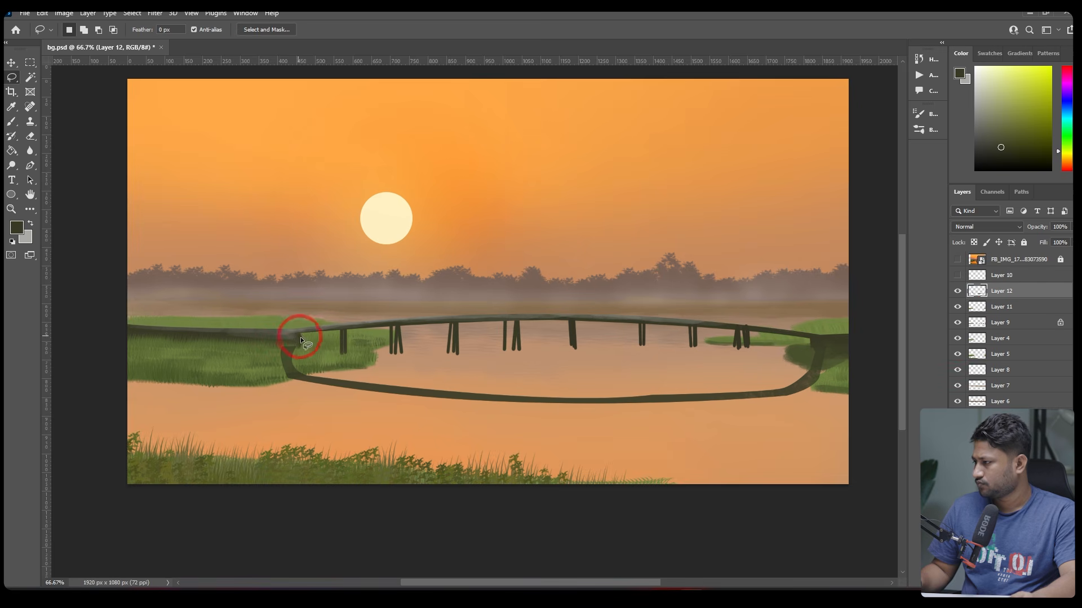
{"action": "left_click_drag", "start_coordinate": [280, 338], "coordinate": [277, 339]}
{"action": "left_click_drag", "start_coordinate": [327, 325], "coordinate": [238, 339], "text": "alt"}
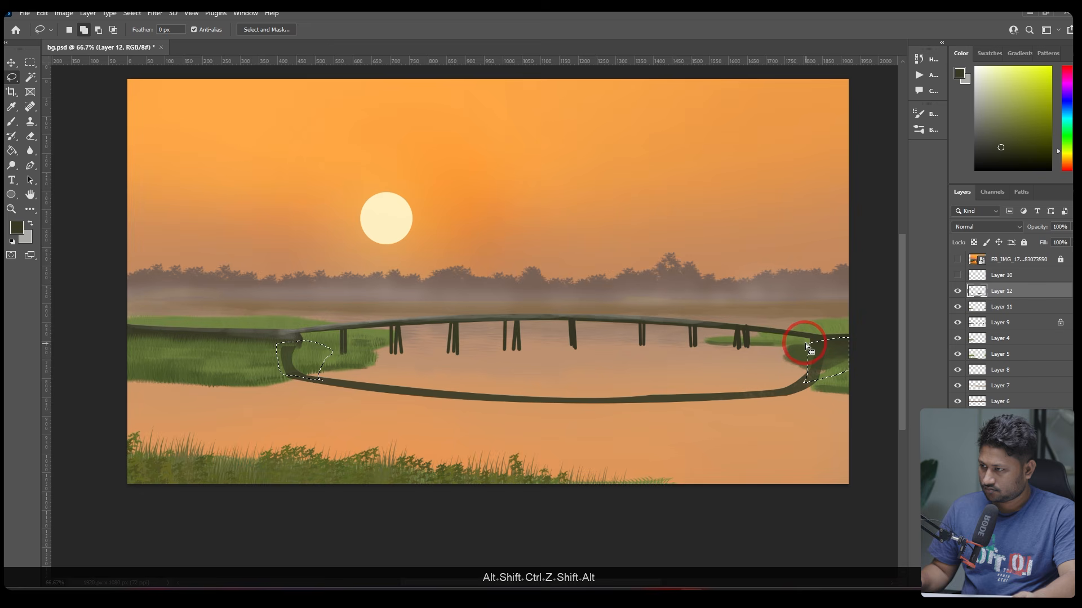
{"action": "left_click_drag", "start_coordinate": [787, 331], "coordinate": [789, 334], "text": "alt"}
{"action": "key", "text": "b"}
{"action": "left_click_drag", "start_coordinate": [296, 358], "coordinate": [319, 341]}
{"action": "key", "text": "ctrl+d"}
{"action": "key", "text": "ctrl+z"}
{"action": "left_click_drag", "start_coordinate": [829, 361], "coordinate": [803, 343]}
{"action": "key", "text": "ctrl+d"}
Paint two slanted reflections below the leftmost bridge posts with a much smaller brush
{"action": "left_click", "coordinate": [12, 92]}
{"action": "key", "text": "ctrl+plus"}
{"action": "key", "text": "b"}
{"action": "key", "text": "bracketleft"}
{"action": "key", "text": "bracketleft"}
{"action": "key", "text": "bracketleft"}
{"action": "key", "text": "bracketleft"}
{"action": "key", "text": "bracketleft"}
{"action": "key", "text": "bracketleft"}
{"action": "key", "text": "bracketleft"}
{"action": "key", "text": "bracketleft"}
{"action": "key", "text": "bracketleft"}
{"action": "key", "text": "bracketleft"}
{"action": "key", "text": "bracketleft"}
{"action": "left_click", "coordinate": [296, 370], "text": "ctrl"}
{"action": "left_click_drag", "start_coordinate": [235, 415], "coordinate": [232, 381]}
{"action": "key", "text": "ctrl+z"}
{"action": "left_click_drag", "start_coordinate": [189, 414], "coordinate": [253, 332]}
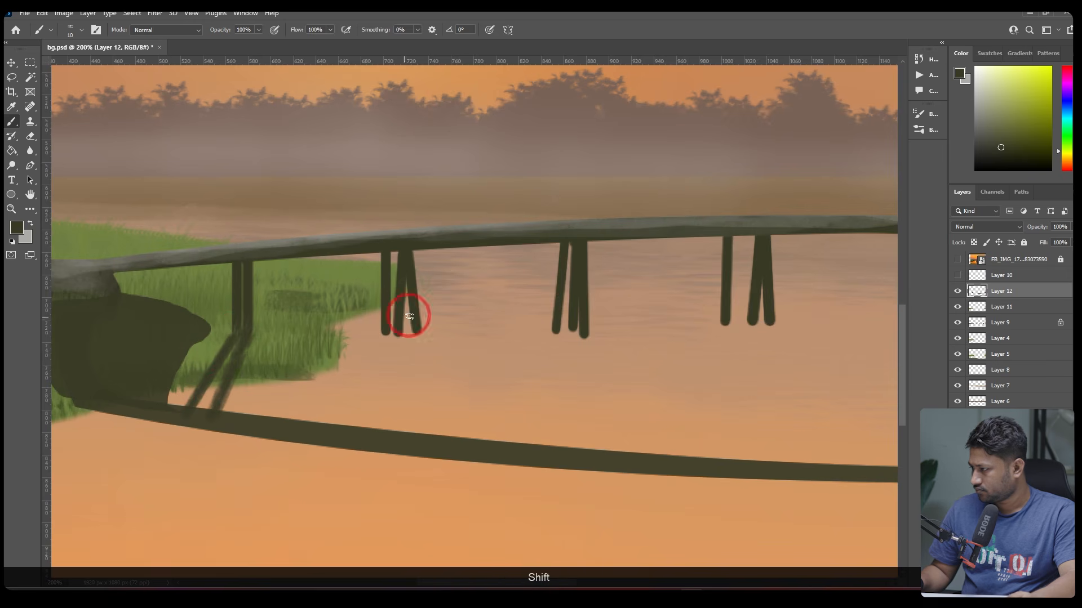
Try to paint a straight slanted reflection below the second group of posts with the current brush
{"action": "left_click", "coordinate": [387, 332]}
{"action": "left_click", "coordinate": [363, 427], "text": "shift"}
{"action": "key", "text": "bracketright"}
{"action": "left_click", "coordinate": [386, 331]}
{"action": "left_click", "coordinate": [362, 424], "text": "shift"}
{"action": "key", "text": "ctrl+z"}
Switch to the Hard Round Pressure Size brush from the PERSONAL brush group
{"action": "left_click", "coordinate": [78, 31]}
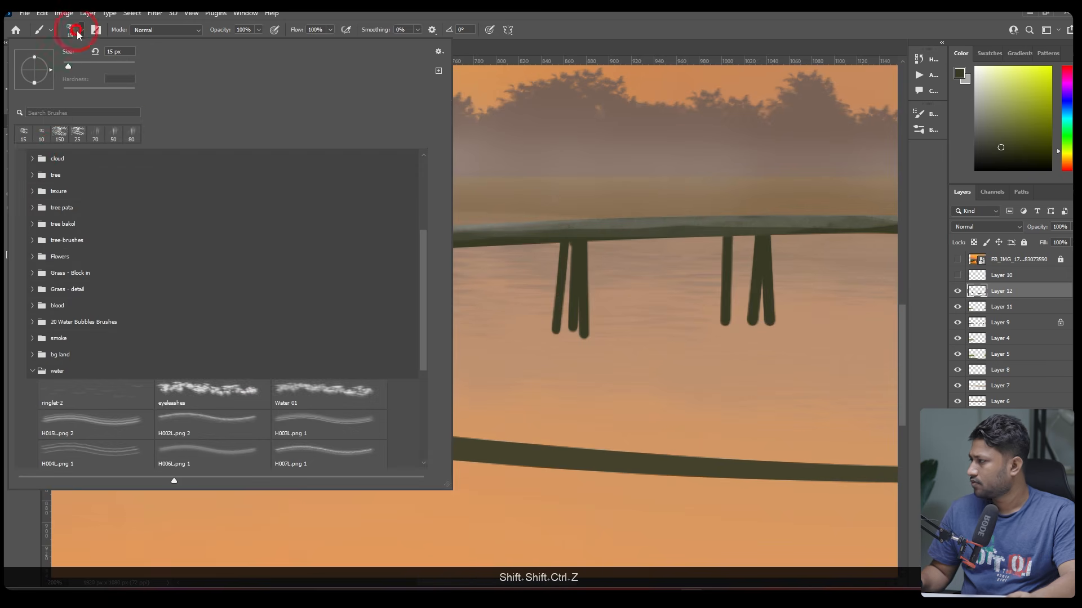
{"action": "scroll", "coordinate": [37, 125], "scroll_direction": "up", "scroll_amount": 4}
{"action": "scroll", "coordinate": [597, 407], "scroll_direction": "down", "scroll_amount": 1}
{"action": "scroll", "coordinate": [68, 270], "scroll_direction": "up", "scroll_amount": 8}
{"action": "left_click", "coordinate": [33, 239]}
{"action": "left_click", "coordinate": [213, 352]}
{"action": "left_click", "coordinate": [532, 421]}
{"action": "key", "text": "ctrl+z"}
Paint straight reflections from the second group of posts down to the curved bridge reflection
{"action": "key", "text": "bracketleft"}
{"action": "key", "text": "bracketleft"}
{"action": "left_click", "coordinate": [385, 422]}
{"action": "left_click", "coordinate": [361, 525], "text": "shift"}
{"action": "left_click", "coordinate": [398, 421]}
{"action": "left_click", "coordinate": [370, 526], "text": "shift"}
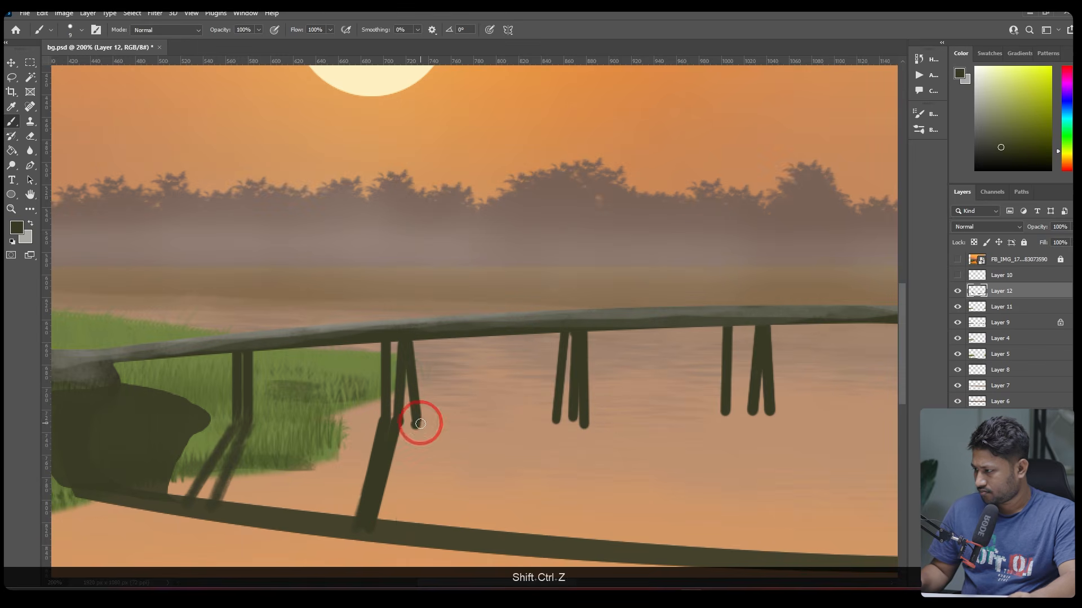
{"action": "left_click", "coordinate": [421, 424]}
{"action": "left_click", "coordinate": [402, 523], "text": "shift"}
Paint three thin straight reflections below the third group of posts using a slightly smaller brush
{"action": "left_click_drag", "start_coordinate": [527, 499], "coordinate": [468, 382]}
{"action": "key", "text": "bracketleft"}
{"action": "left_click", "coordinate": [496, 307]}
{"action": "left_click", "coordinate": [495, 430], "text": "shift"}
{"action": "key", "text": "ctrl+z"}
{"action": "left_click", "coordinate": [471, 422], "text": "shift"}
{"action": "left_click", "coordinate": [515, 305]}
{"action": "left_click", "coordinate": [502, 422], "text": "shift"}
{"action": "left_click", "coordinate": [526, 307]}
{"action": "left_click", "coordinate": [530, 434], "text": "shift"}
Paint three straight reflections below the fourth group of posts, checking them against the reference photo
{"action": "scroll", "coordinate": [596, 372], "scroll_direction": "down", "scroll_amount": 3}
{"action": "scroll", "coordinate": [476, 369], "scroll_direction": "up", "scroll_amount": 2}
{"action": "left_click", "coordinate": [404, 357]}
{"action": "left_click", "coordinate": [394, 424], "text": "shift"}
{"action": "left_click", "coordinate": [420, 357]}
{"action": "left_click", "coordinate": [417, 426], "text": "shift"}
{"action": "left_click", "coordinate": [957, 260]}
{"action": "left_click", "coordinate": [957, 260]}
{"action": "left_click", "coordinate": [428, 359]}
{"action": "left_click", "coordinate": [423, 431], "text": "shift"}
Paint straight reflections below the fifth and sixth groups of posts
{"action": "left_click", "coordinate": [503, 352]}
{"action": "left_click", "coordinate": [517, 426], "text": "shift"}
{"action": "key", "text": "ctrl+z"}
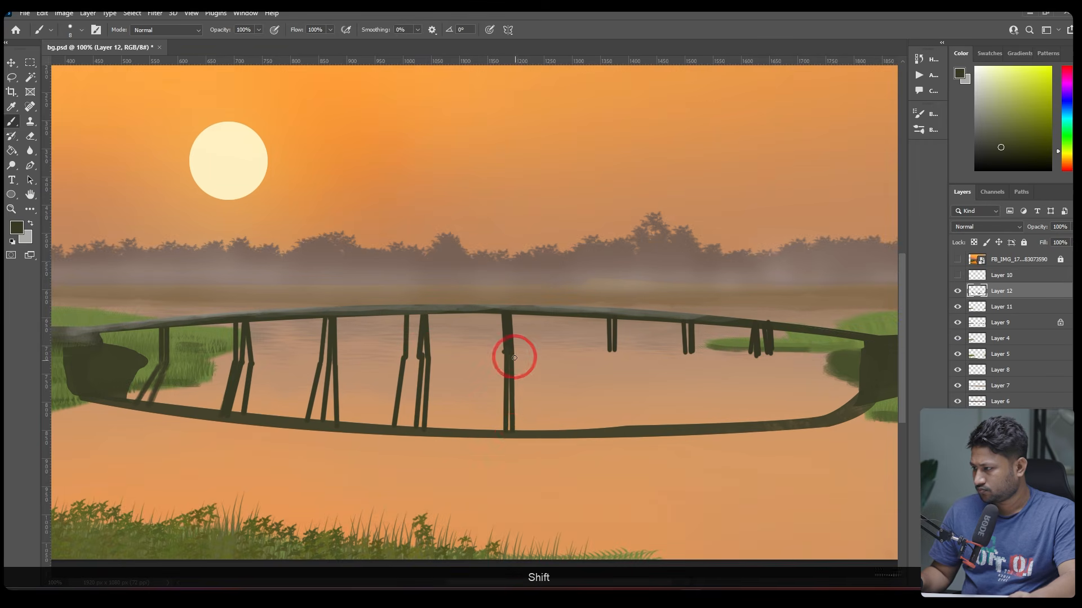
{"action": "left_click", "coordinate": [615, 351]}
{"action": "left_click", "coordinate": [630, 429], "text": "shift"}
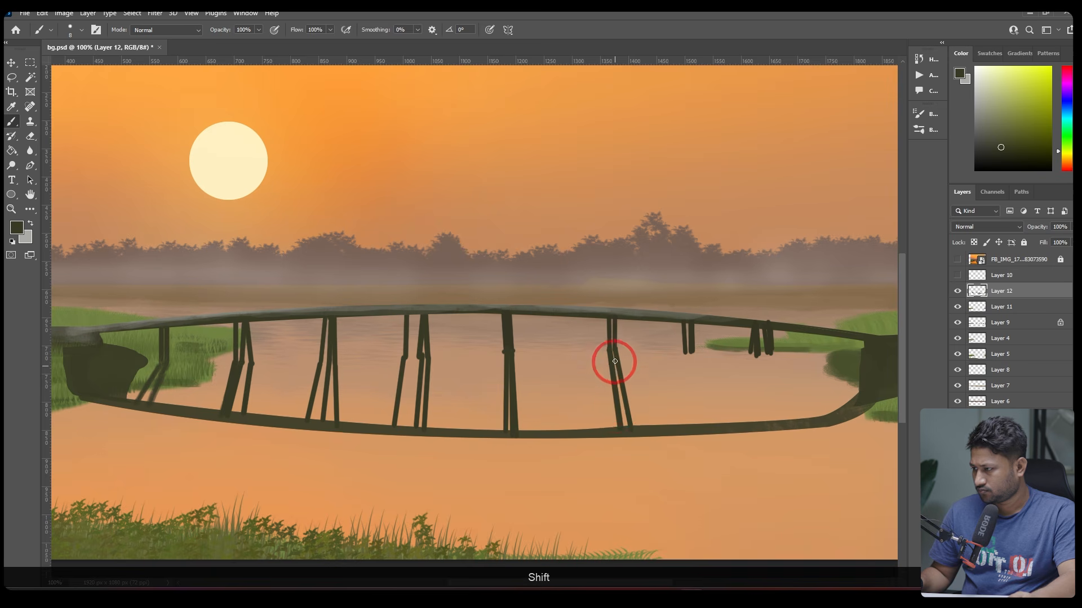
Paint straight reflections below the two rightmost groups of bridge posts
{"action": "left_click", "coordinate": [686, 353]}
{"action": "left_click", "coordinate": [695, 433], "text": "shift"}
{"action": "left_click", "coordinate": [692, 425], "text": "shift"}
{"action": "left_click", "coordinate": [693, 354]}
{"action": "left_click", "coordinate": [704, 427], "text": "shift"}
{"action": "key", "text": "ctrl+z"}
{"action": "left_click", "coordinate": [770, 423], "text": "shift"}
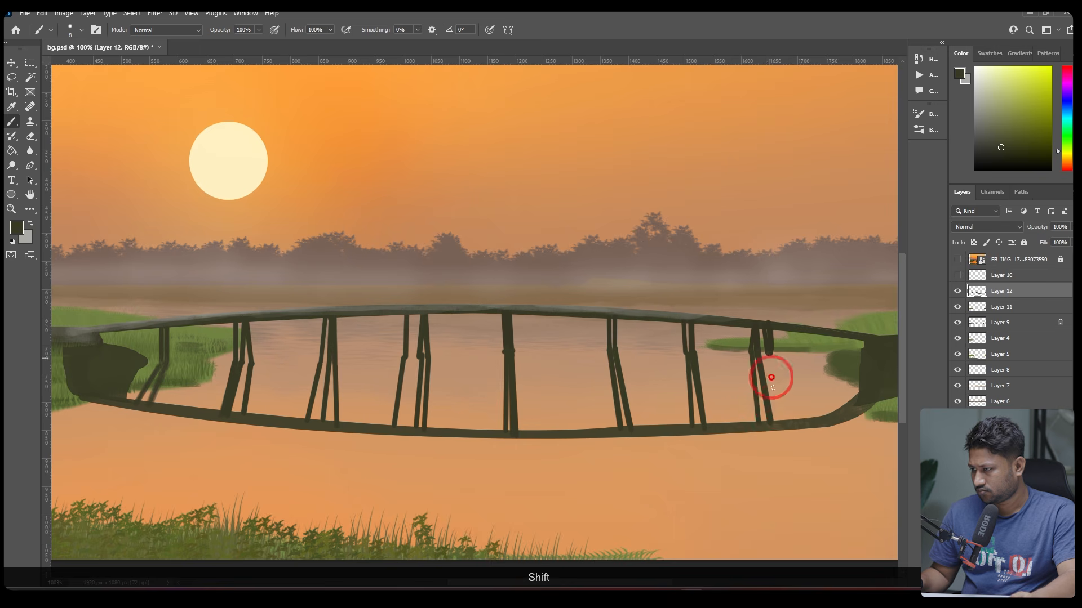
Squash the bridge reflection vertically with Free Transform so it lies closer beneath the bridge
{"action": "scroll", "coordinate": [771, 346], "scroll_direction": "down", "scroll_amount": 2}
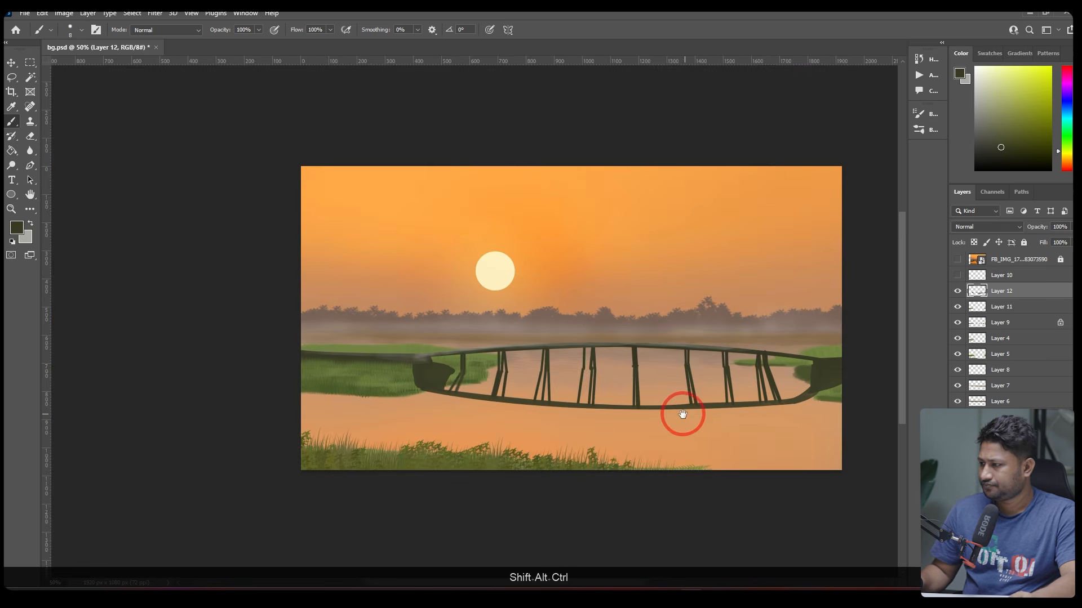
{"action": "key", "text": "ctrl+t"}
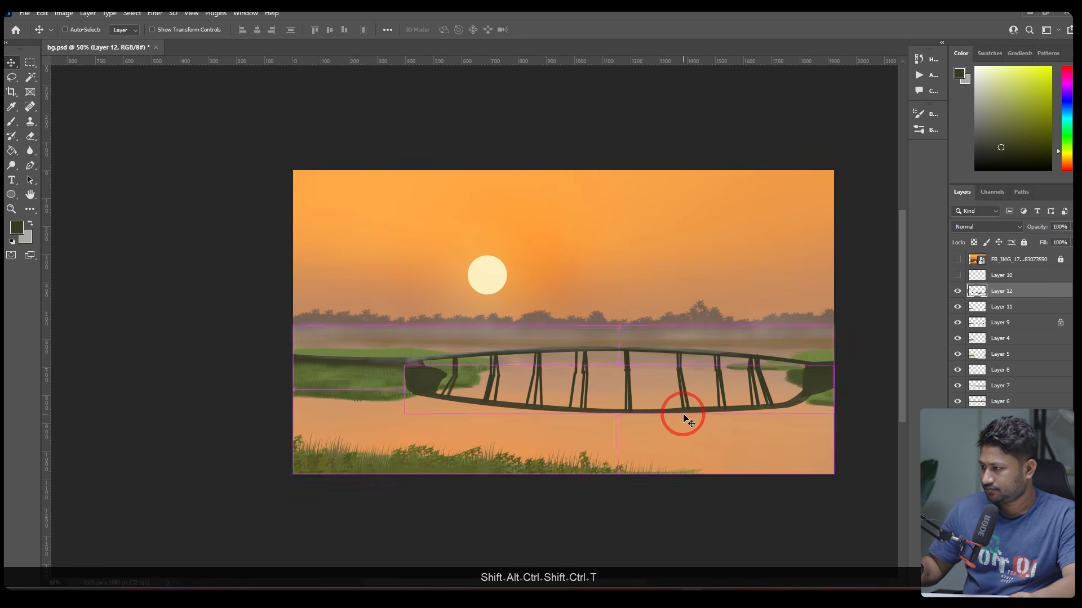
{"action": "left_click", "coordinate": [635, 380], "text": "ctrl"}
{"action": "left_click_drag", "start_coordinate": [616, 427], "coordinate": [531, 383]}
{"action": "key", "text": "Return"}
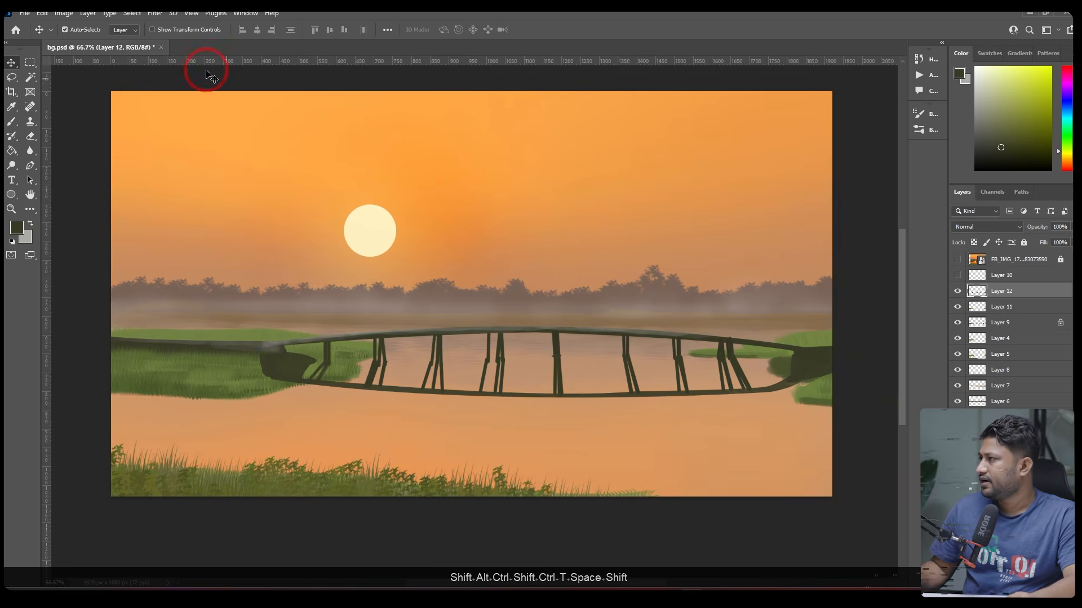
Soften the bridge reflection on Layer 12 with a slight Gaussian Blur
{"action": "left_click", "coordinate": [157, 15]}
{"action": "left_click", "coordinate": [176, 156]}
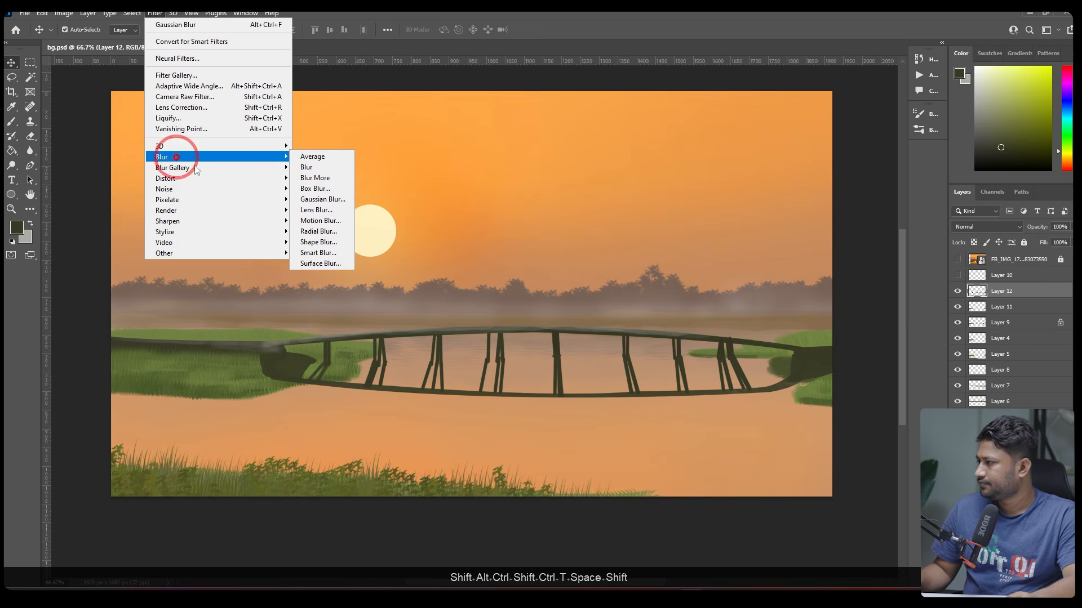
{"action": "left_click", "coordinate": [313, 200]}
{"action": "left_click_drag", "start_coordinate": [487, 299], "coordinate": [465, 300]}
{"action": "left_click", "coordinate": [595, 150]}
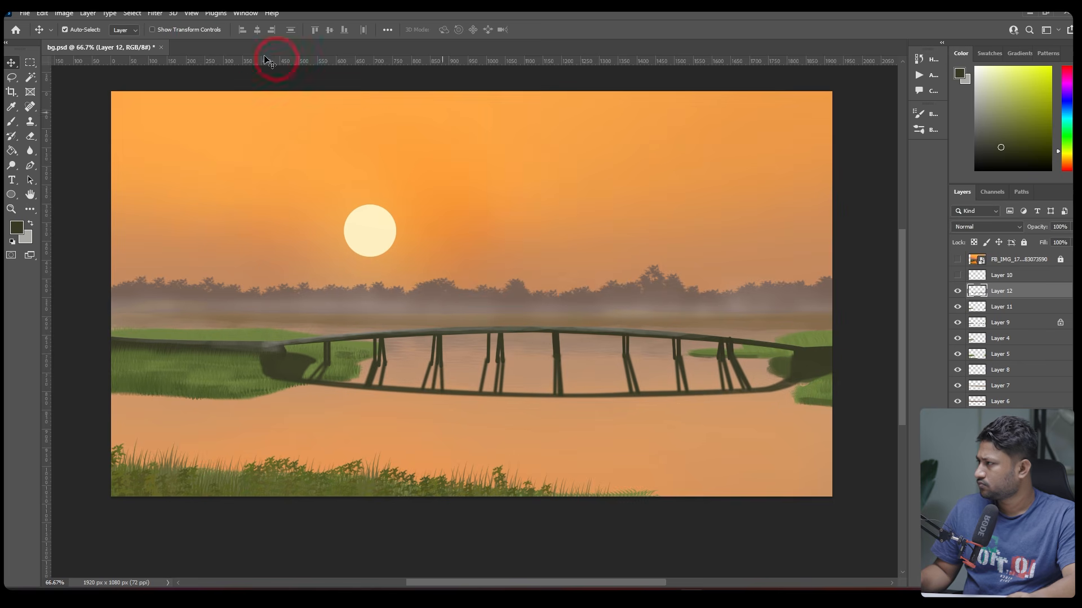
Try a Motion Blur at angle 0 with a reduced distance on the bridge reflection
{"action": "left_click", "coordinate": [162, 15]}
{"action": "mouse_move", "coordinate": [205, 158]}
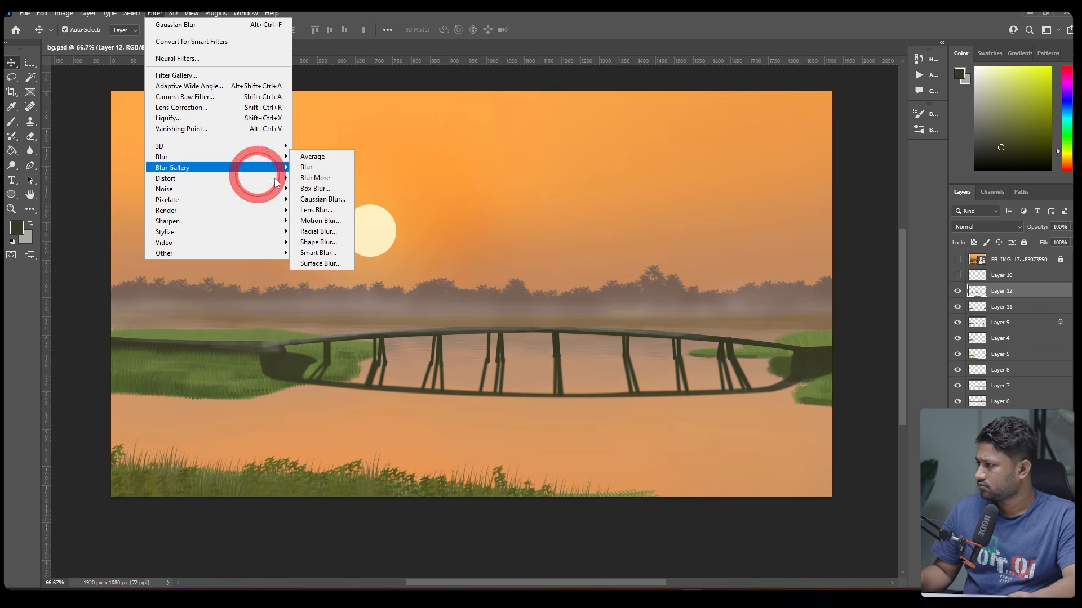
{"action": "left_click", "coordinate": [324, 221]}
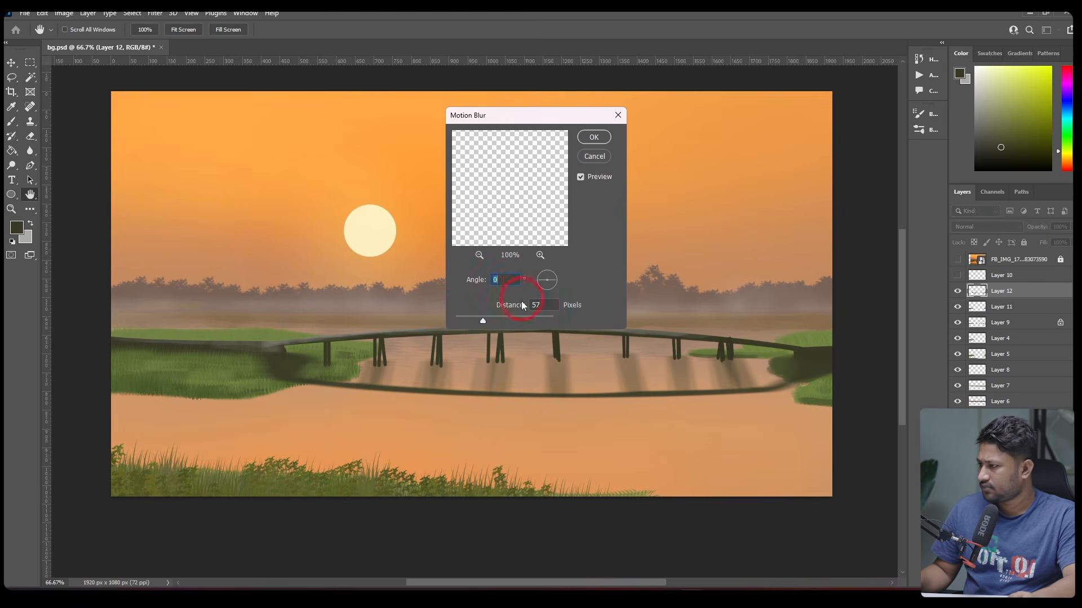
{"action": "left_click_drag", "start_coordinate": [470, 320], "coordinate": [457, 320]}
{"action": "left_click", "coordinate": [598, 179]}
Choose the 70 px "texure 4" brush for detailing the reflection
{"action": "scroll", "coordinate": [563, 301], "scroll_direction": "down", "scroll_amount": 1}
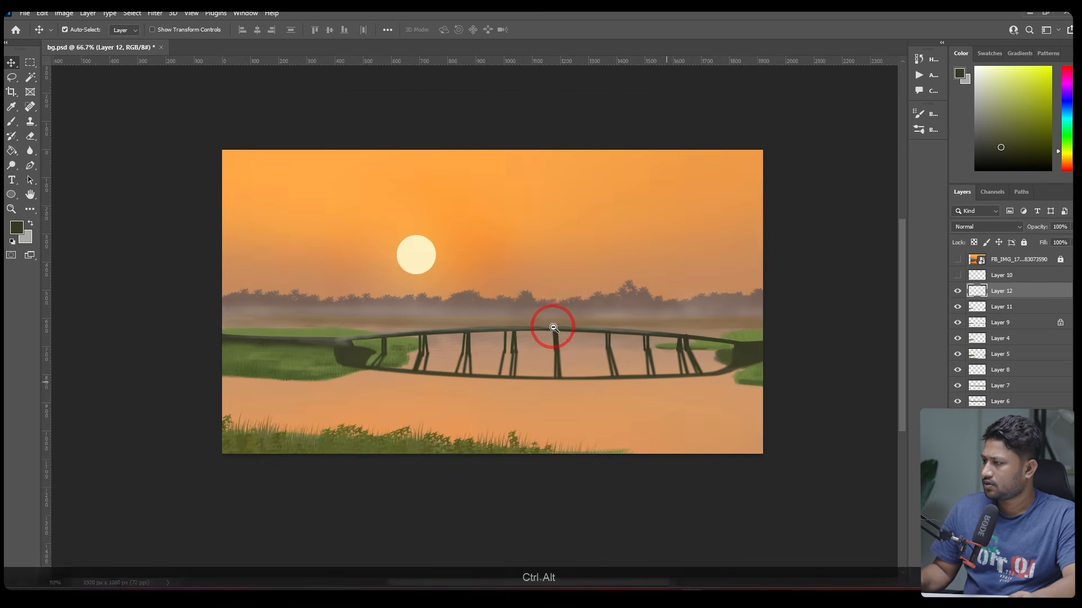
{"action": "scroll", "coordinate": [535, 344], "scroll_direction": "up", "scroll_amount": 2}
{"action": "left_click", "coordinate": [13, 119]}
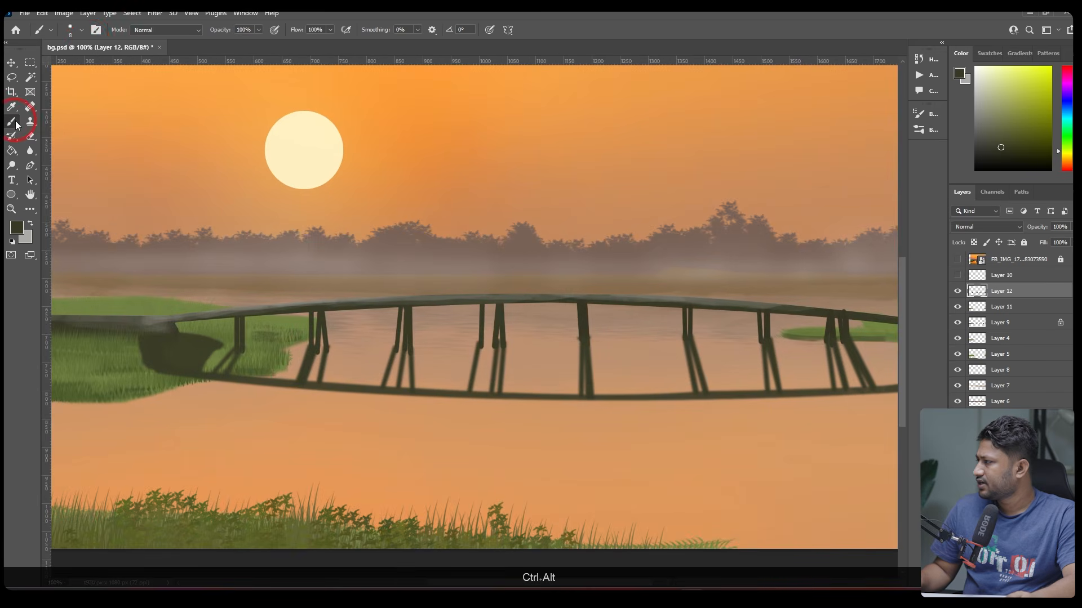
{"action": "left_click", "coordinate": [83, 32]}
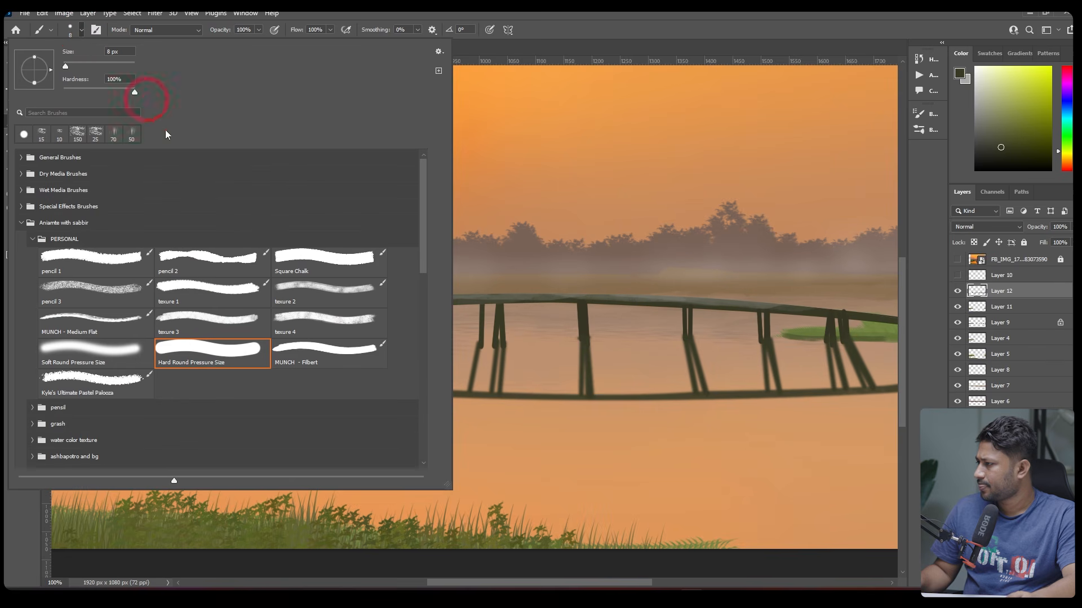
{"action": "left_click", "coordinate": [318, 321]}
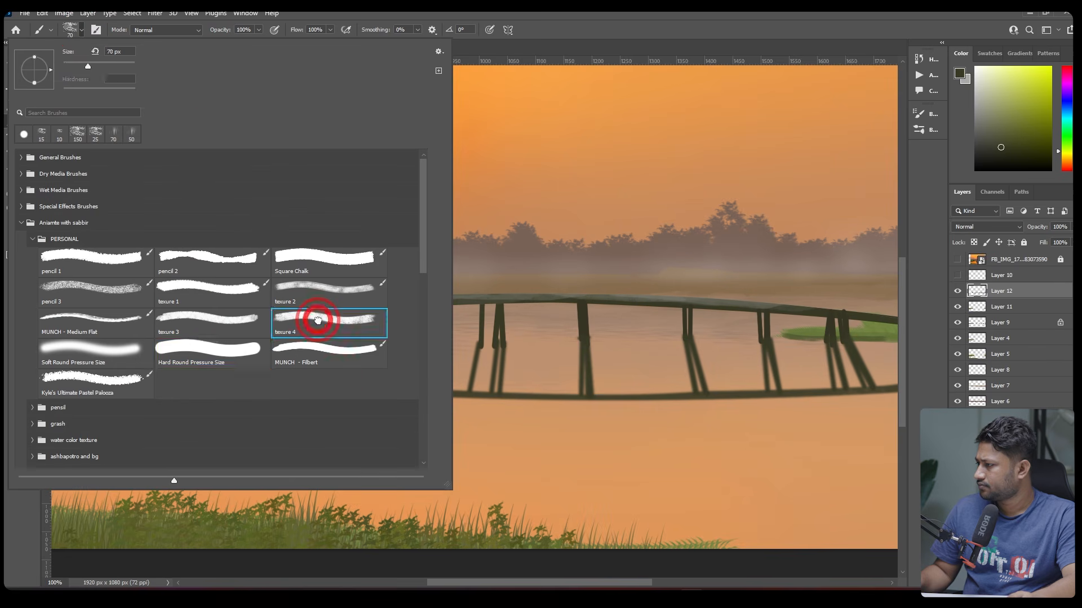
{"action": "left_click", "coordinate": [188, 348]}
{"action": "left_click", "coordinate": [350, 331]}
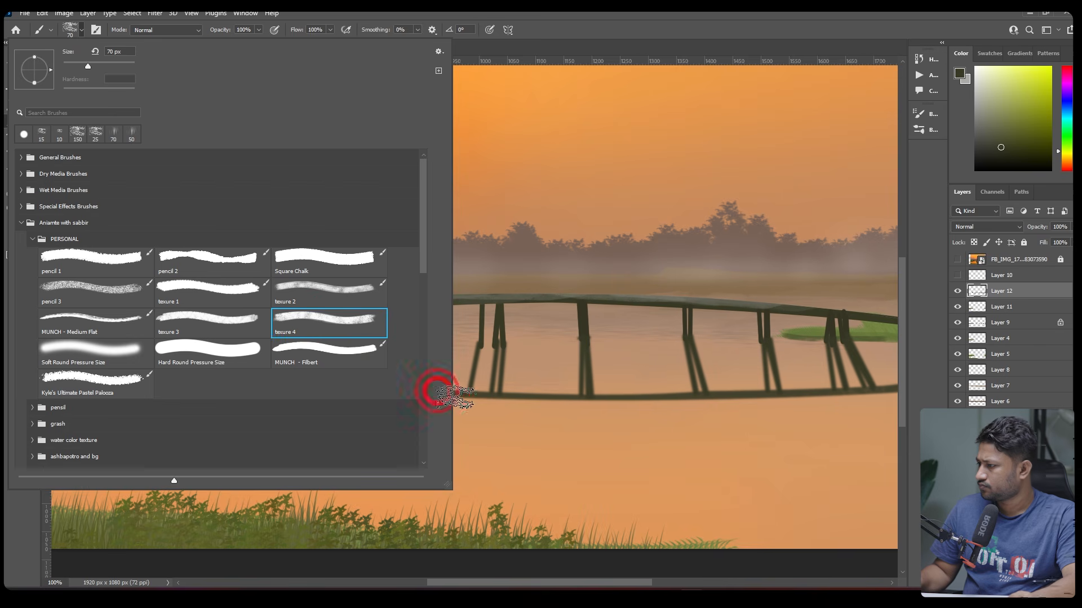
Reduce the texture brush to 7 px and paint thin dark ripple strokes along the upper edge of the bridge's reflected rail
{"action": "key", "text": "ctrl+space"}
{"action": "left_click", "coordinate": [499, 391], "text": "ctrl"}
{"action": "left_click", "coordinate": [498, 391], "text": "ctrl"}
{"action": "key", "text": "["}
{"action": "key", "text": "["}
{"action": "key", "text": "["}
{"action": "key", "text": "["}
{"action": "key", "text": "["}
{"action": "key", "text": "["}
{"action": "key", "text": "["}
{"action": "key", "text": "["}
{"action": "key", "text": "["}
{"action": "key", "text": "["}
{"action": "key", "text": "["}
{"action": "key", "text": "["}
{"action": "key", "text": "["}
{"action": "key", "text": "["}
{"action": "key", "text": "["}
{"action": "key", "text": "["}
{"action": "key", "text": "["}
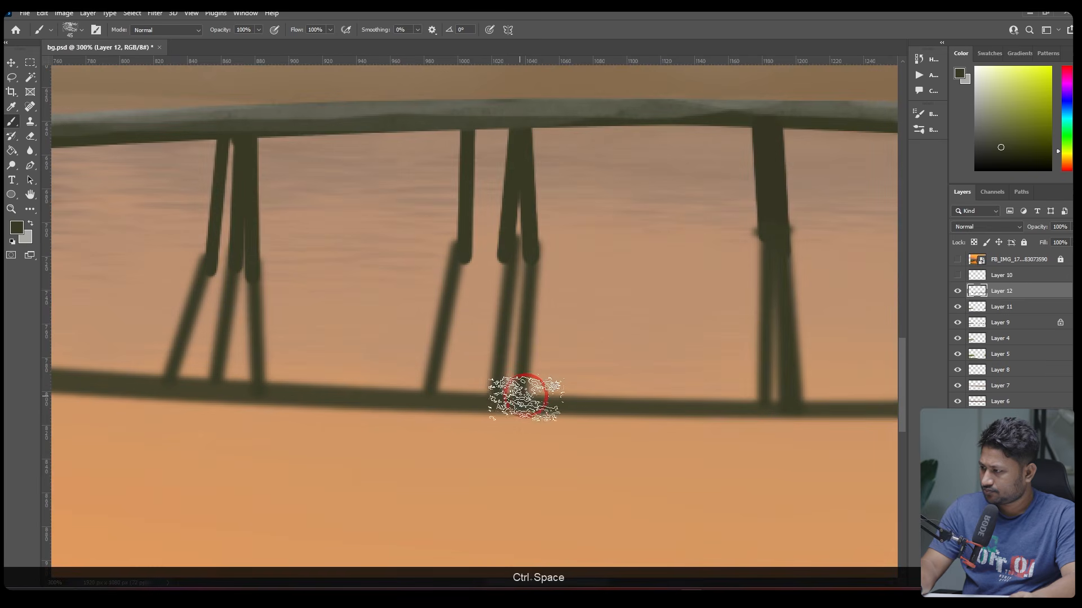
{"action": "left_click_drag", "start_coordinate": [514, 396], "coordinate": [728, 394]}
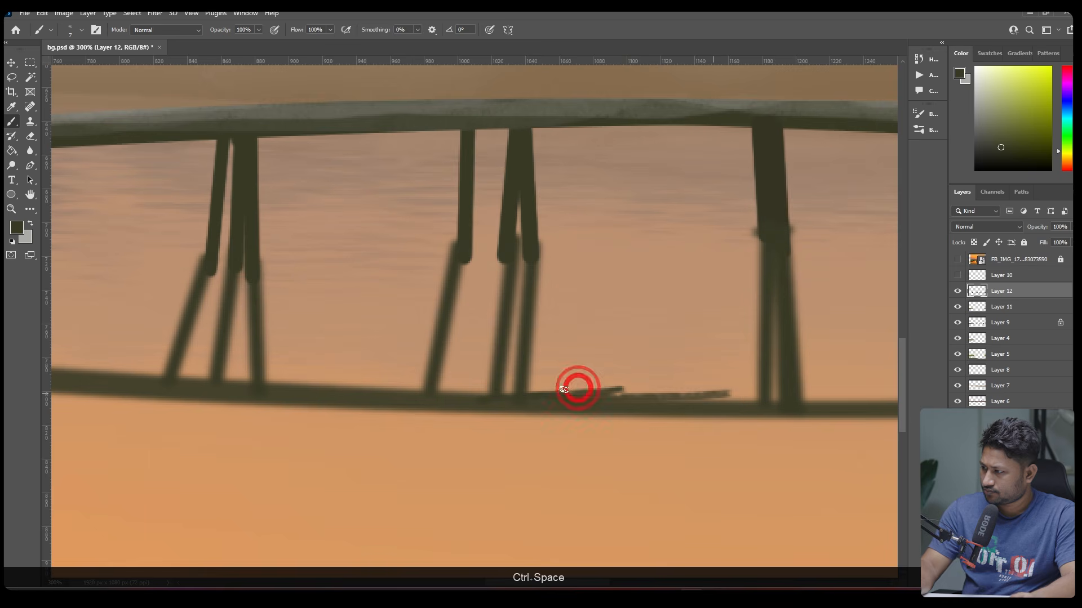
{"action": "key", "text": "]"}
{"action": "key", "text": "]"}
{"action": "key", "text": "]"}
{"action": "key", "text": "]"}
{"action": "key", "text": "ctrl+z"}
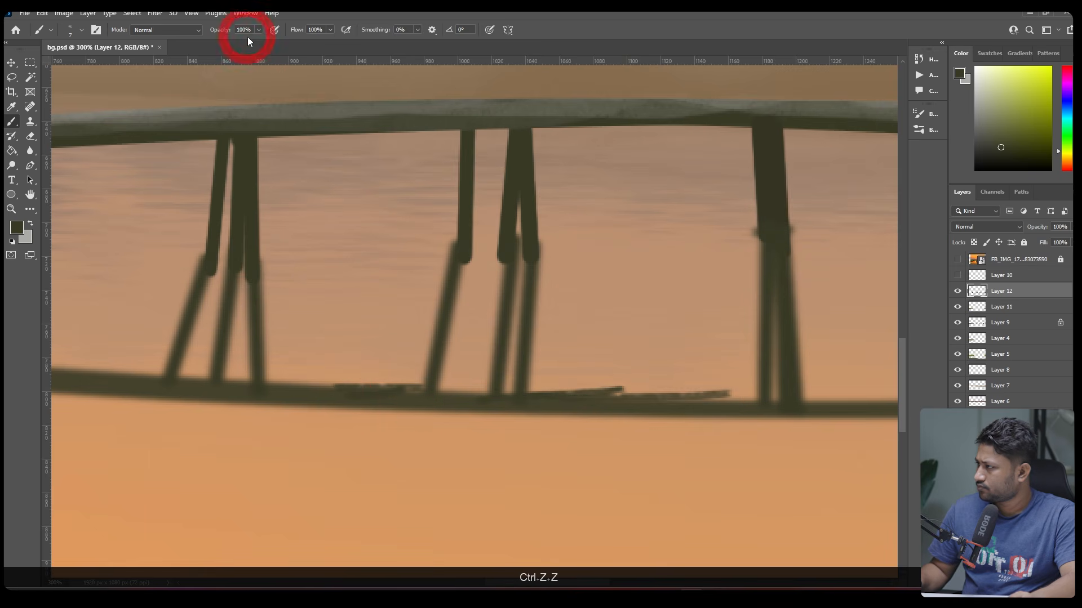
Lower the brush opacity to 43% and add faint ripple strokes along both edges of the reflected rail's middle section
{"action": "left_click_drag", "start_coordinate": [233, 43], "coordinate": [229, 43]}
{"action": "left_click_drag", "start_coordinate": [234, 452], "coordinate": [550, 405]}
{"action": "left_click_drag", "start_coordinate": [438, 327], "coordinate": [462, 325]}
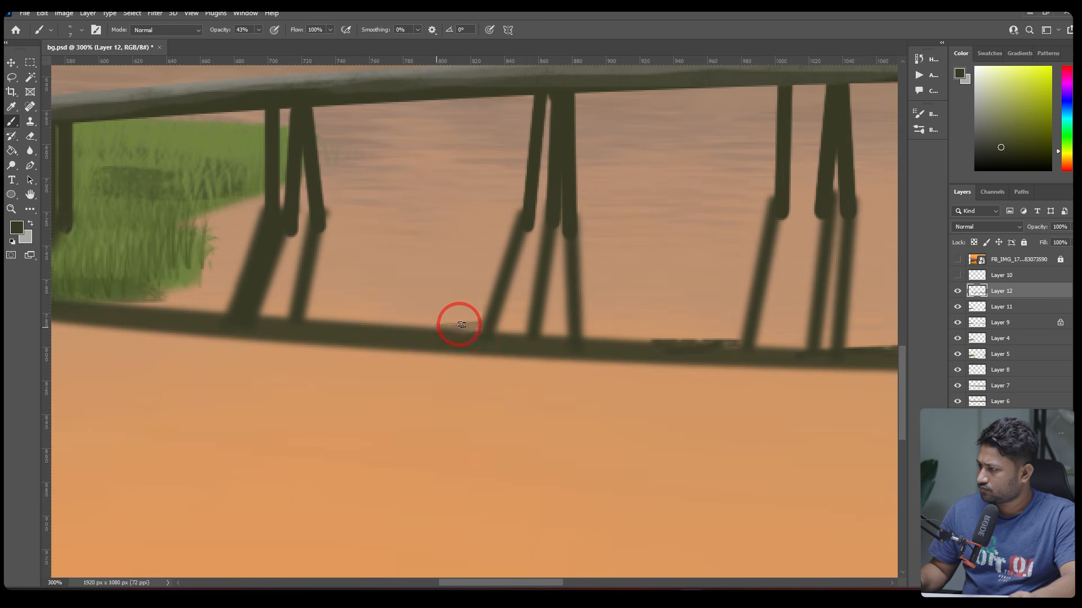
{"action": "mouse_move", "coordinate": [361, 326]}
{"action": "left_mouse_down"}
{"action": "mouse_move", "coordinate": [584, 331]}
{"action": "mouse_move", "coordinate": [609, 348]}
{"action": "mouse_move", "coordinate": [664, 346]}
{"action": "left_mouse_up"}
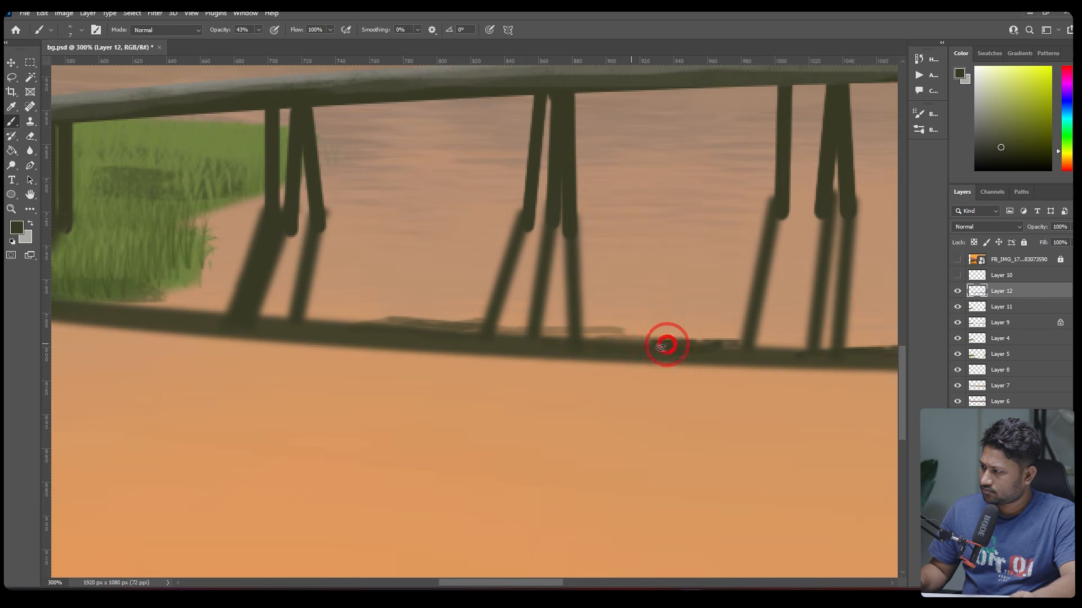
{"action": "left_click_drag", "start_coordinate": [512, 369], "coordinate": [657, 365]}
{"action": "mouse_move", "coordinate": [884, 387]}
{"action": "left_mouse_down"}
{"action": "mouse_move", "coordinate": [333, 387]}
{"action": "mouse_move", "coordinate": [670, 374]}
{"action": "mouse_move", "coordinate": [578, 386]}
{"action": "left_mouse_up"}
{"action": "left_click_drag", "start_coordinate": [614, 385], "coordinate": [175, 406]}
{"action": "left_click_drag", "start_coordinate": [567, 390], "coordinate": [718, 394]}
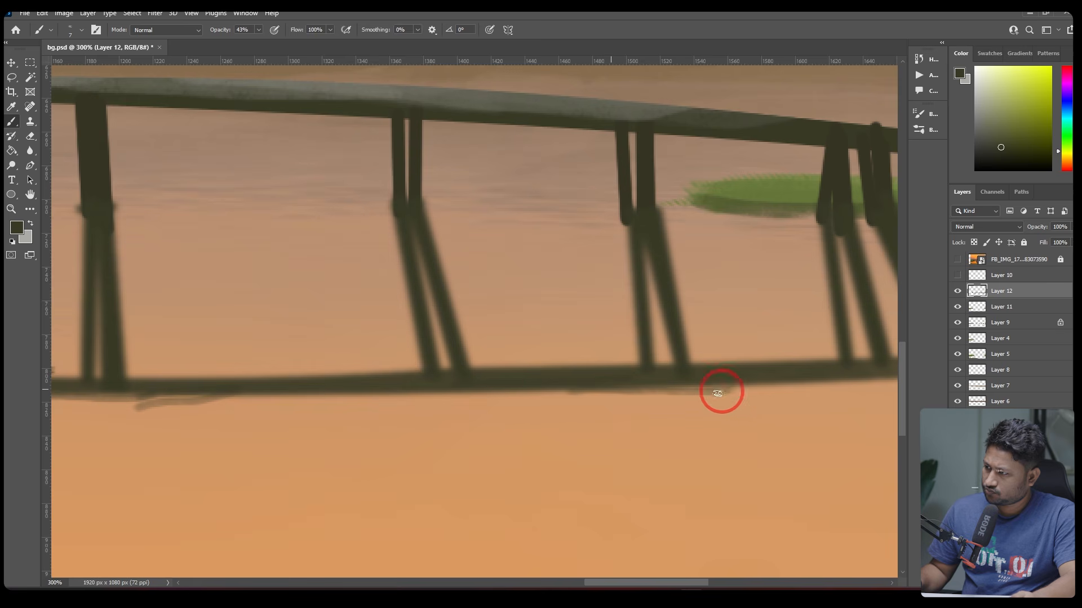
Paint faint ripple strokes along the right part of the reflected rail, undoing the ones that do not fit
{"action": "key", "text": "ctrl+z"}
{"action": "key", "text": "ctrl+z"}
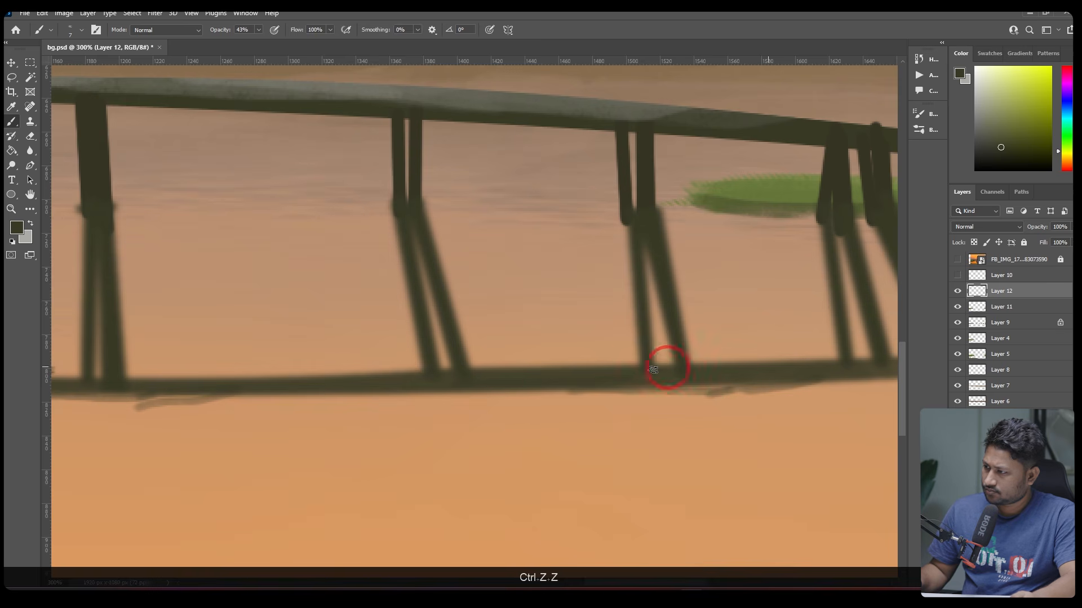
{"action": "left_click_drag", "start_coordinate": [774, 371], "coordinate": [425, 409]}
{"action": "left_click_drag", "start_coordinate": [709, 370], "coordinate": [620, 394]}
{"action": "key", "text": "ctrl+z"}
{"action": "key", "text": "ctrl+z"}
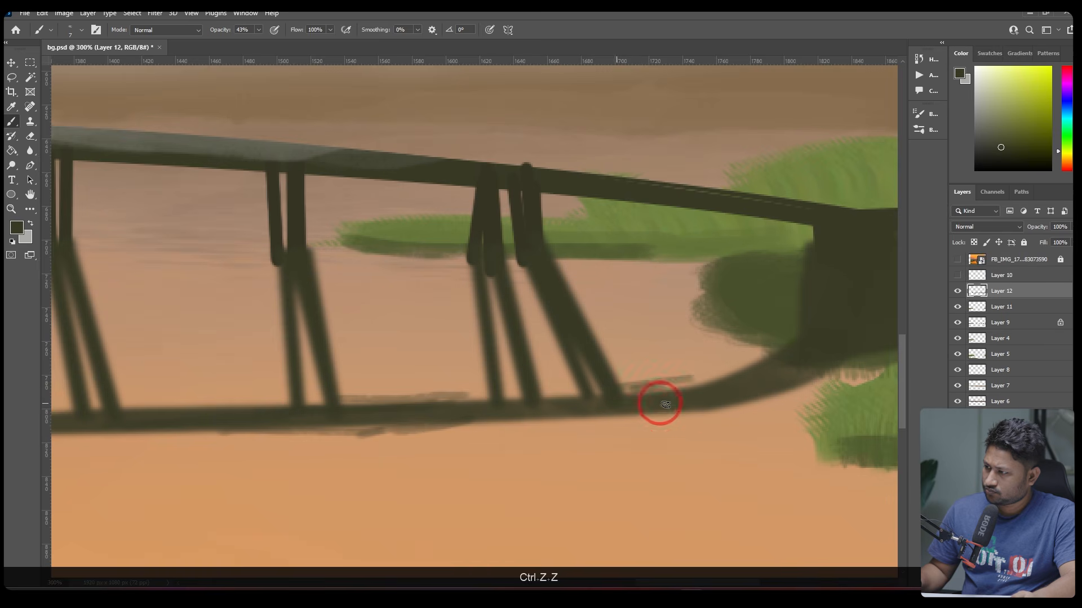
{"action": "left_click_drag", "start_coordinate": [767, 419], "coordinate": [544, 426]}
{"action": "key", "text": "ctrl+z"}
{"action": "key", "text": "ctrl+z"}
{"action": "left_click_drag", "start_coordinate": [704, 419], "coordinate": [436, 429]}
{"action": "left_click_drag", "start_coordinate": [649, 425], "coordinate": [489, 430]}
{"action": "left_click_drag", "start_coordinate": [692, 425], "coordinate": [434, 430]}
Add ripple strokes along the left part of the reflected rail, reaching towards the left grass bank
{"action": "left_click", "coordinate": [498, 377], "text": "ctrl+alt"}
{"action": "left_click", "coordinate": [498, 377], "text": "ctrl+alt"}
{"action": "left_click_drag", "start_coordinate": [319, 386], "coordinate": [458, 381]}
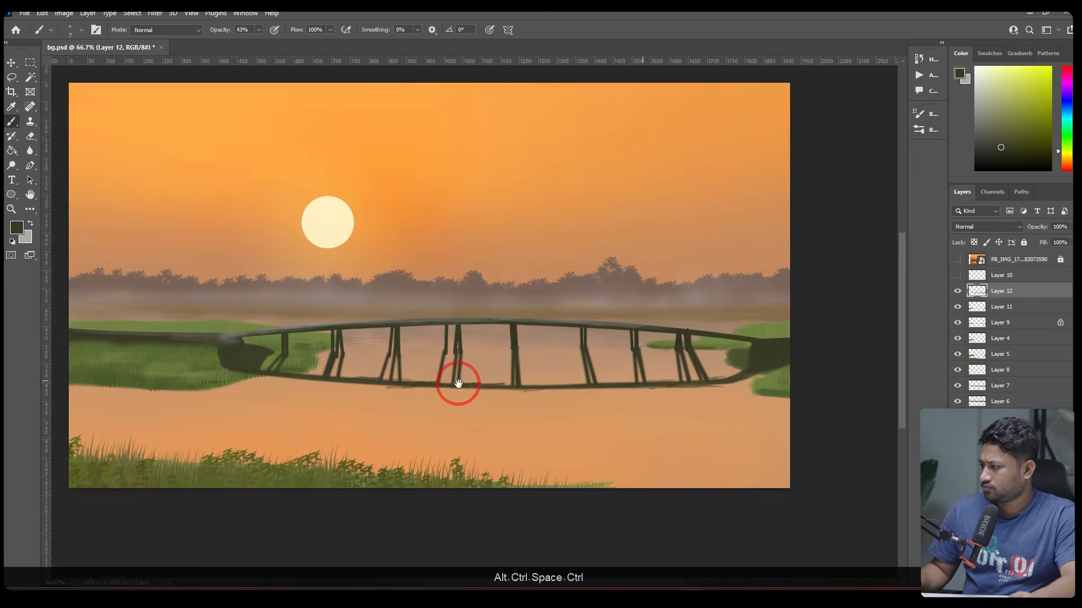
{"action": "left_click", "coordinate": [457, 381], "text": "ctrl"}
{"action": "left_click", "coordinate": [458, 382], "text": "ctrl"}
{"action": "left_click", "coordinate": [435, 380], "text": "ctrl"}
{"action": "left_click_drag", "start_coordinate": [280, 376], "coordinate": [778, 381]}
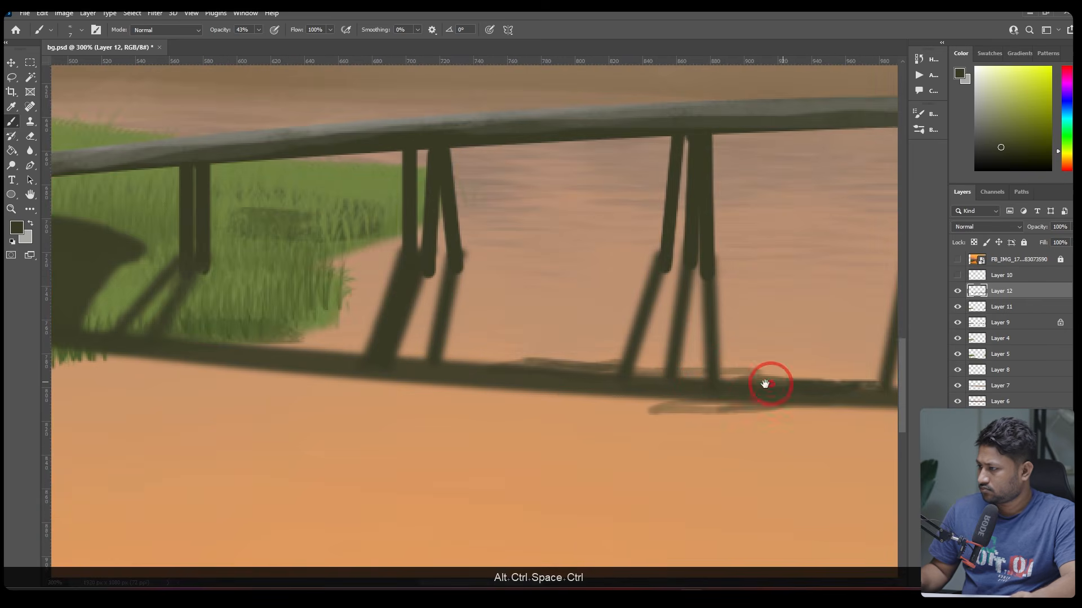
{"action": "left_click", "coordinate": [656, 372], "text": "ctrl"}
{"action": "left_click_drag", "start_coordinate": [591, 403], "coordinate": [363, 394]}
{"action": "left_click_drag", "start_coordinate": [575, 402], "coordinate": [367, 393]}
{"action": "mouse_move", "coordinate": [281, 384]}
{"action": "left_mouse_down"}
{"action": "mouse_move", "coordinate": [869, 403]}
{"action": "mouse_move", "coordinate": [528, 387]}
{"action": "left_mouse_up"}
{"action": "left_click_drag", "start_coordinate": [632, 382], "coordinate": [427, 383]}
Examine the detailed bridge reflection against the whole scene
{"action": "left_click", "coordinate": [620, 348], "text": "ctrl+alt"}
{"action": "left_click", "coordinate": [622, 349], "text": "ctrl+alt"}
{"action": "left_click", "coordinate": [622, 348], "text": "ctrl+alt"}
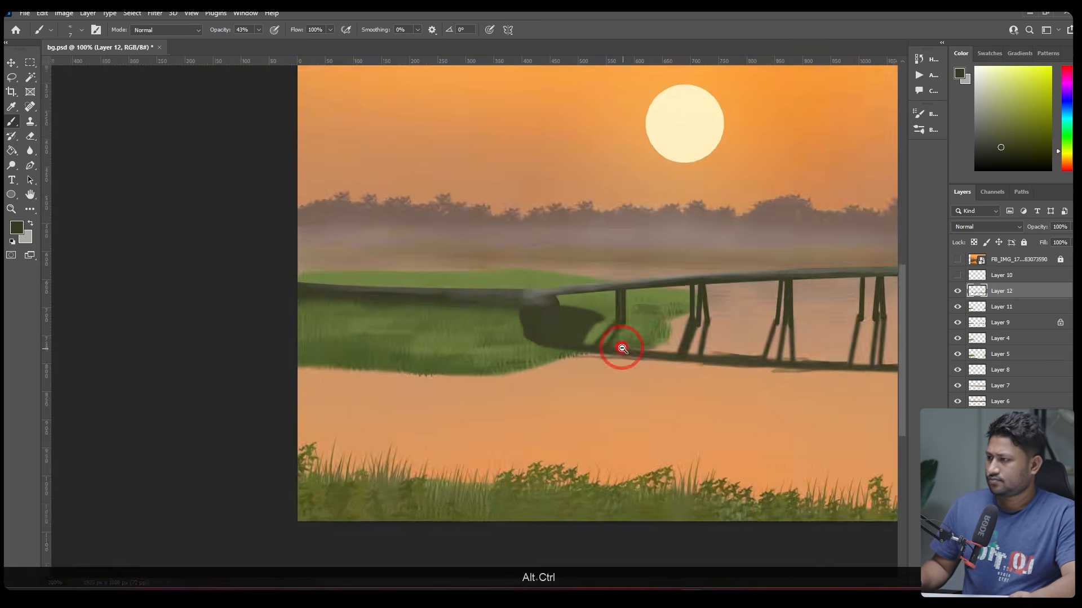
{"action": "left_click", "coordinate": [622, 349], "text": "ctrl+alt"}
{"action": "left_click", "coordinate": [622, 348], "text": "ctrl+alt"}
{"action": "left_click", "coordinate": [665, 338], "text": "ctrl+alt"}
{"action": "left_click_drag", "start_coordinate": [579, 348], "coordinate": [428, 365]}
{"action": "left_click", "coordinate": [527, 329], "text": "ctrl"}
{"action": "left_click", "coordinate": [467, 341], "text": "ctrl"}
Unlock the FB_IMG reference photo layer, raise its Fill to 100% and toggle its visibility to compare it with the painting
{"action": "key", "text": "v"}
{"action": "left_click", "coordinate": [441, 392]}
{"action": "left_click", "coordinate": [960, 260]}
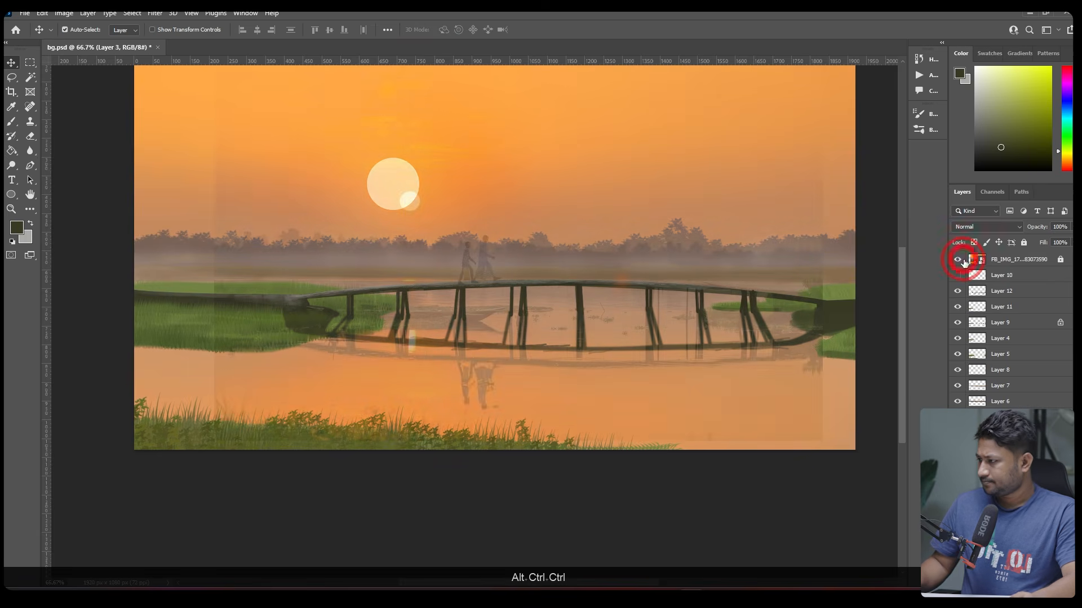
{"action": "left_click", "coordinate": [1006, 266]}
{"action": "left_click", "coordinate": [1059, 258]}
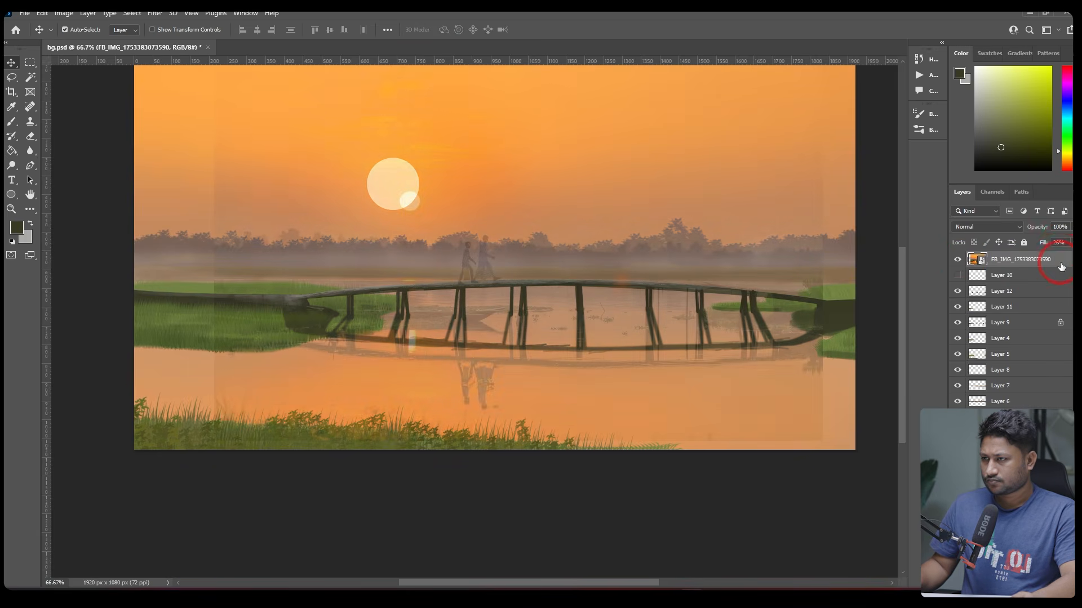
{"action": "left_click", "coordinate": [1070, 246]}
{"action": "left_click_drag", "start_coordinate": [1055, 254], "coordinate": [1070, 252]}
{"action": "left_click", "coordinate": [958, 260]}
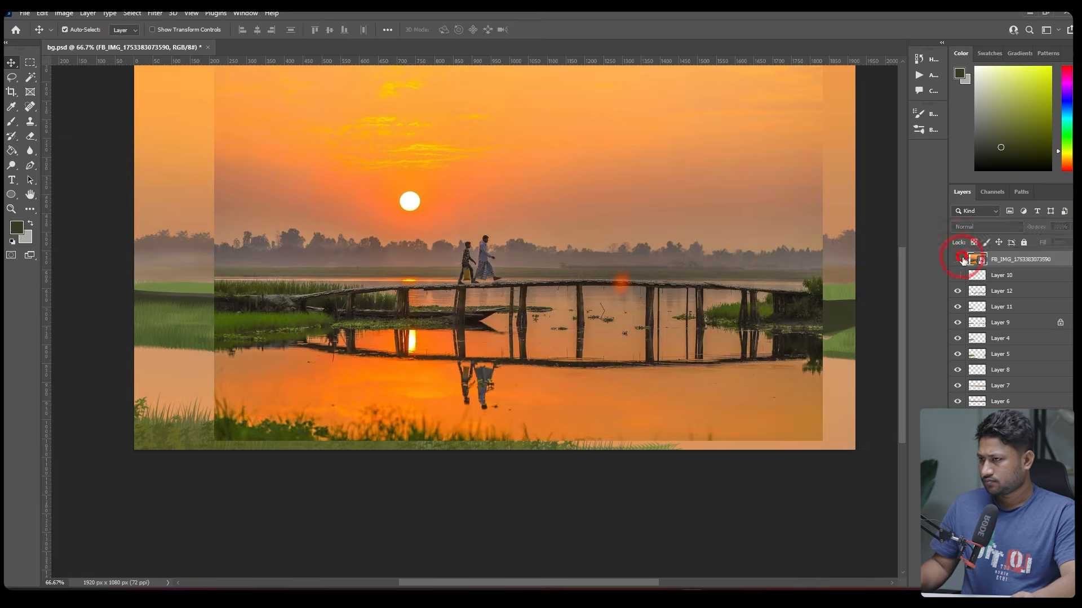
{"action": "left_click", "coordinate": [957, 260]}
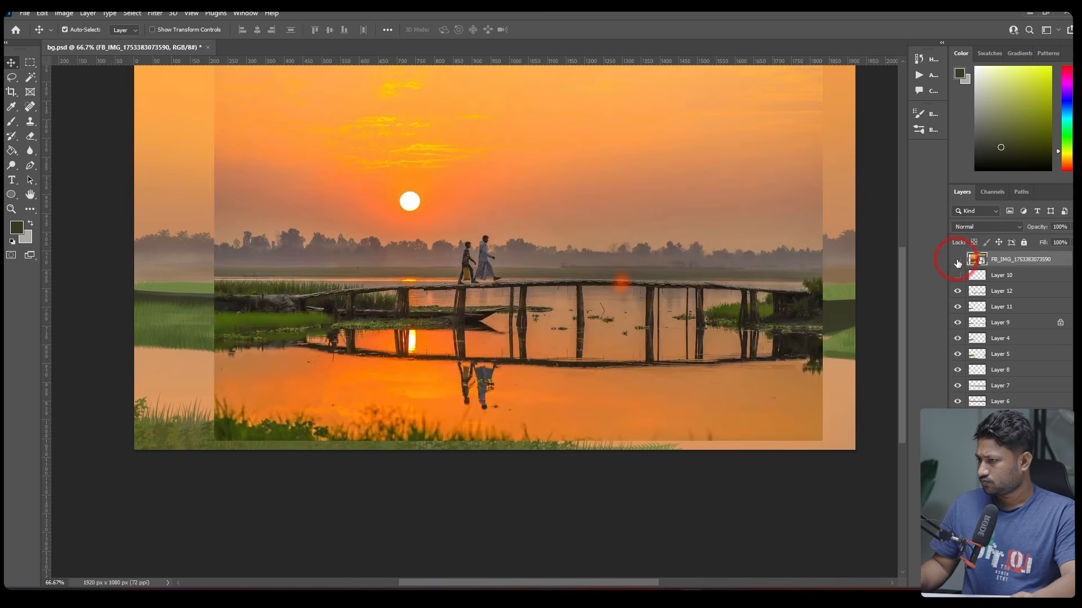
{"action": "left_click", "coordinate": [957, 262]}
Select the water on Layer 3 and sample the orange water colour from the reference photo for the brush
{"action": "left_click", "coordinate": [513, 373]}
{"action": "left_click", "coordinate": [11, 123]}
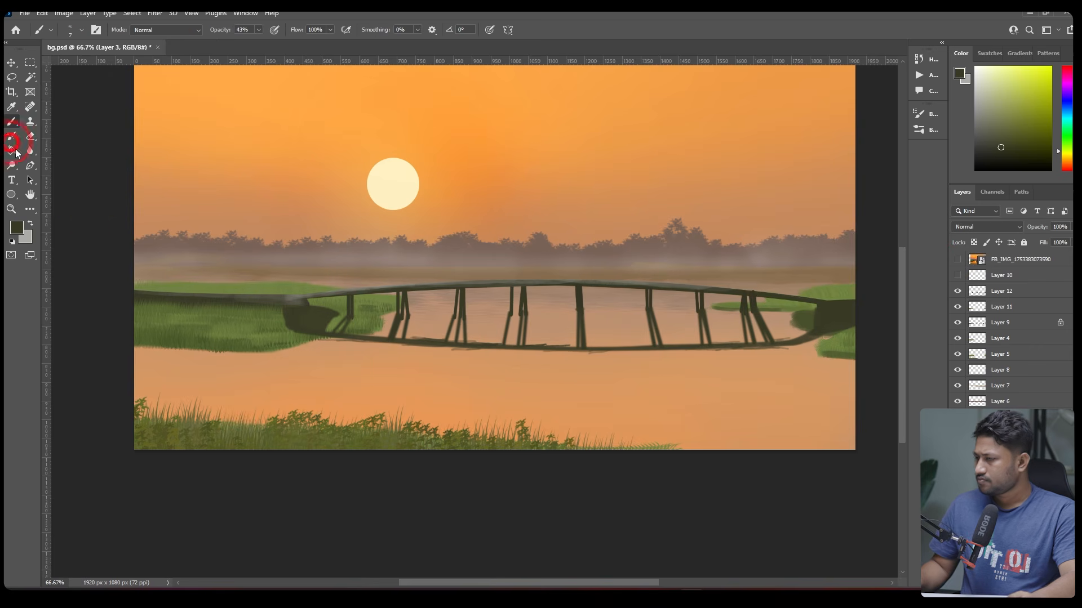
{"action": "left_click", "coordinate": [957, 259]}
{"action": "left_click", "coordinate": [294, 345], "text": "alt"}
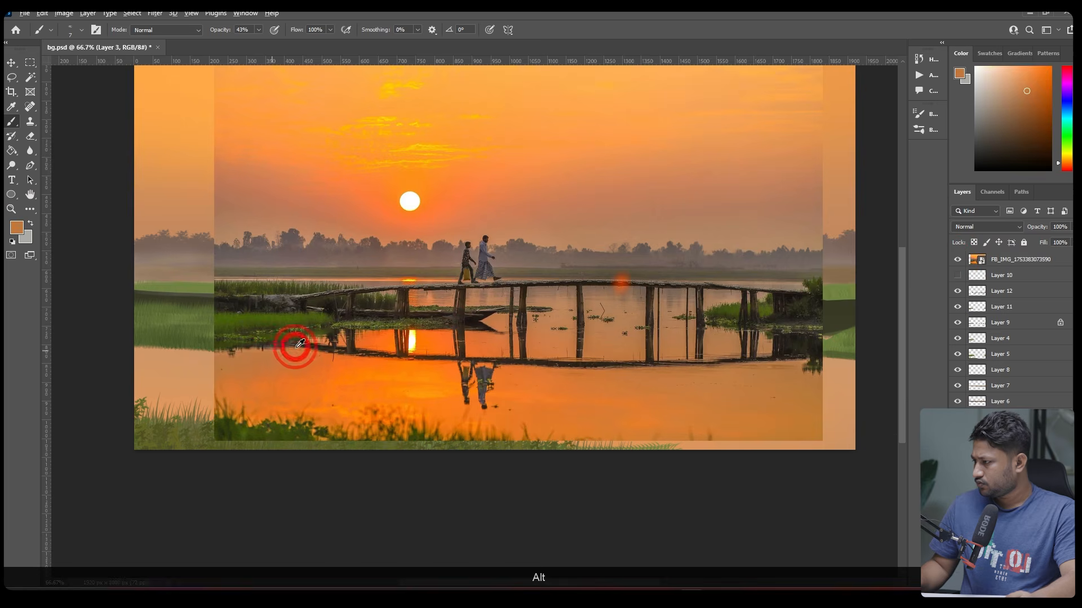
{"action": "left_click", "coordinate": [956, 260]}
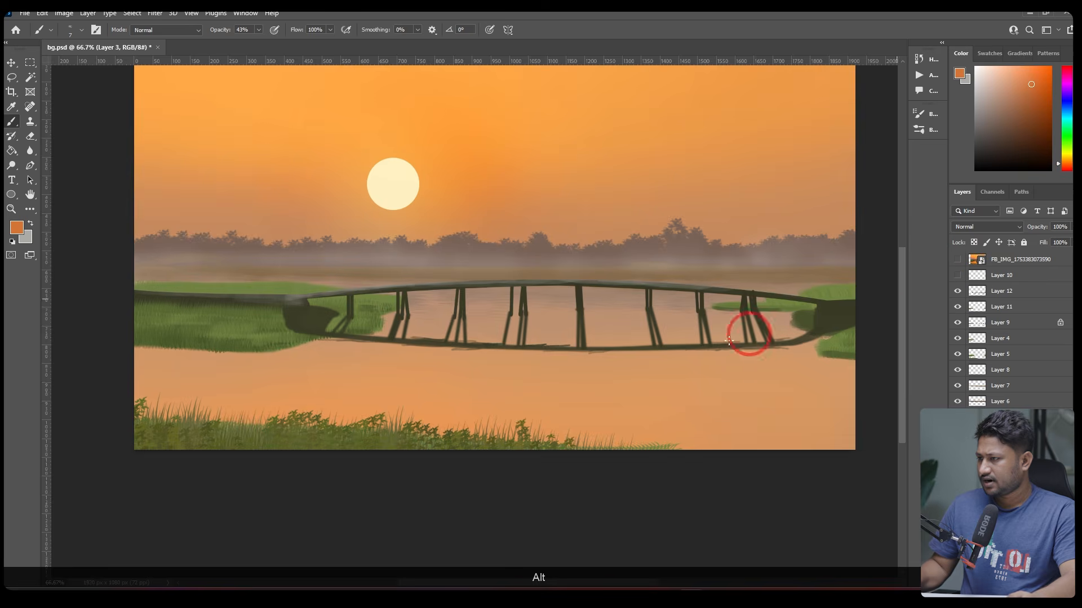
Glaze the sampled orange over the water near the banks with an enlarged Soft Round Pressure Size brush
{"action": "left_click", "coordinate": [631, 370], "text": "ctrl+alt"}
{"action": "left_click", "coordinate": [356, 363], "text": "ctrl"}
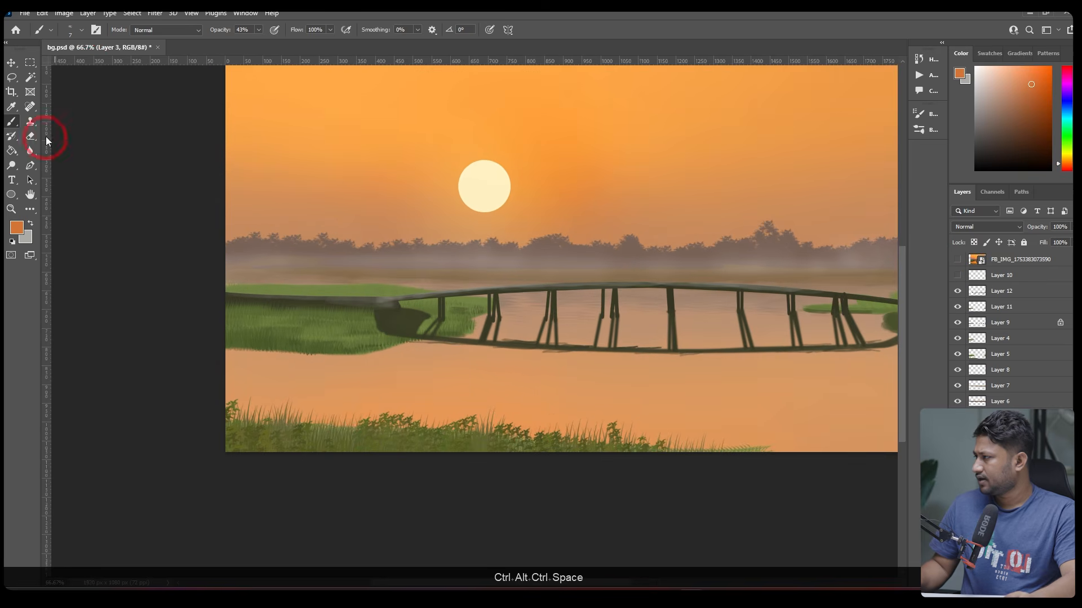
{"action": "left_click", "coordinate": [82, 31]}
{"action": "left_click", "coordinate": [90, 350]}
{"action": "left_click", "coordinate": [459, 309]}
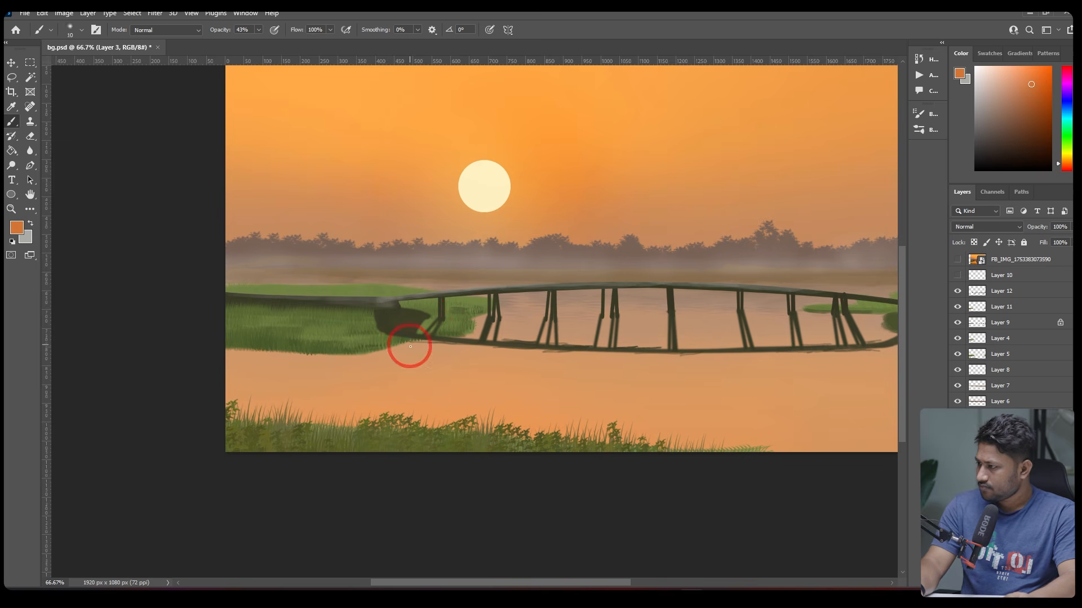
{"action": "key", "text": "bracketright"}
{"action": "key", "text": "bracketright"}
{"action": "key", "text": "bracketright"}
{"action": "key", "text": "bracketright"}
{"action": "key", "text": "bracketright"}
{"action": "left_click_drag", "start_coordinate": [485, 348], "coordinate": [169, 368]}
{"action": "left_click_drag", "start_coordinate": [319, 333], "coordinate": [239, 366]}
{"action": "left_click_drag", "start_coordinate": [722, 469], "coordinate": [408, 508]}
Sample a dark brown from the reference photo and try shading the water beside the right bank with it
{"action": "left_click", "coordinate": [667, 374], "text": "ctrl+alt"}
{"action": "left_click", "coordinate": [957, 260]}
{"action": "left_click", "coordinate": [586, 377], "text": "alt"}
{"action": "key", "text": "bracketleft"}
{"action": "key", "text": "bracketleft"}
{"action": "key", "text": "bracketleft"}
{"action": "key", "text": "ctrl+z"}
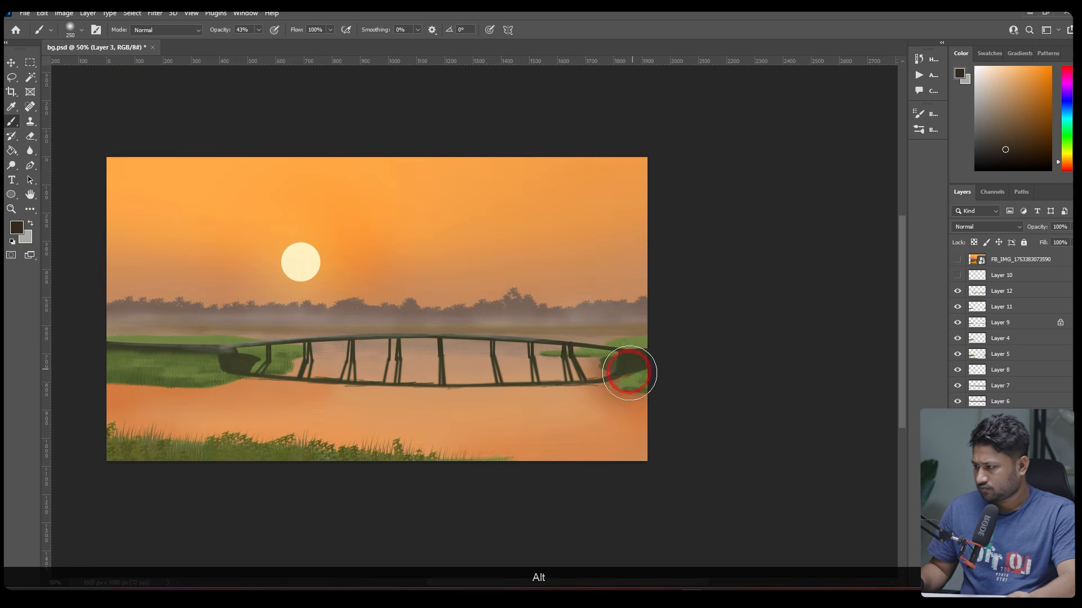
{"action": "key", "text": "ctrl+z"}
Check the reference photo, sample a dark olive near the bridge and paint soft shadows in the water beneath both banks
{"action": "key", "text": "bracketright"}
{"action": "key", "text": "bracketright"}
{"action": "left_click", "coordinate": [302, 409], "text": "alt"}
{"action": "left_click", "coordinate": [957, 259]}
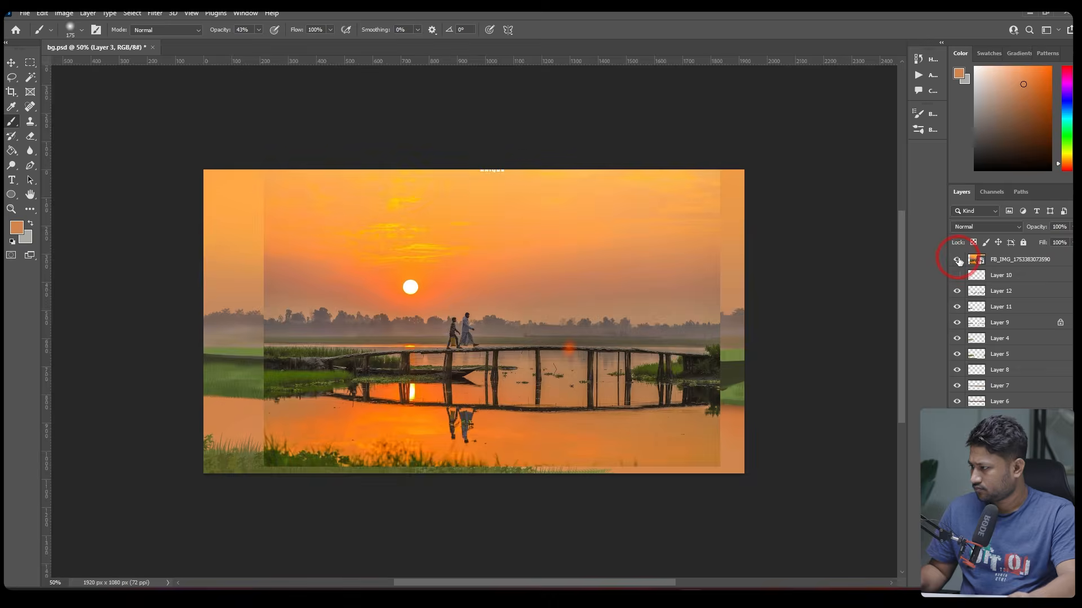
{"action": "left_click", "coordinate": [957, 259]}
{"action": "left_click", "coordinate": [337, 378], "text": "alt"}
{"action": "left_click_drag", "start_coordinate": [336, 395], "coordinate": [218, 399]}
{"action": "left_click_drag", "start_coordinate": [358, 391], "coordinate": [244, 397]}
{"action": "key", "text": "p"}
{"action": "key", "text": "ctrl+z"}
{"action": "key", "text": "b"}
{"action": "left_click_drag", "start_coordinate": [719, 403], "coordinate": [732, 414]}
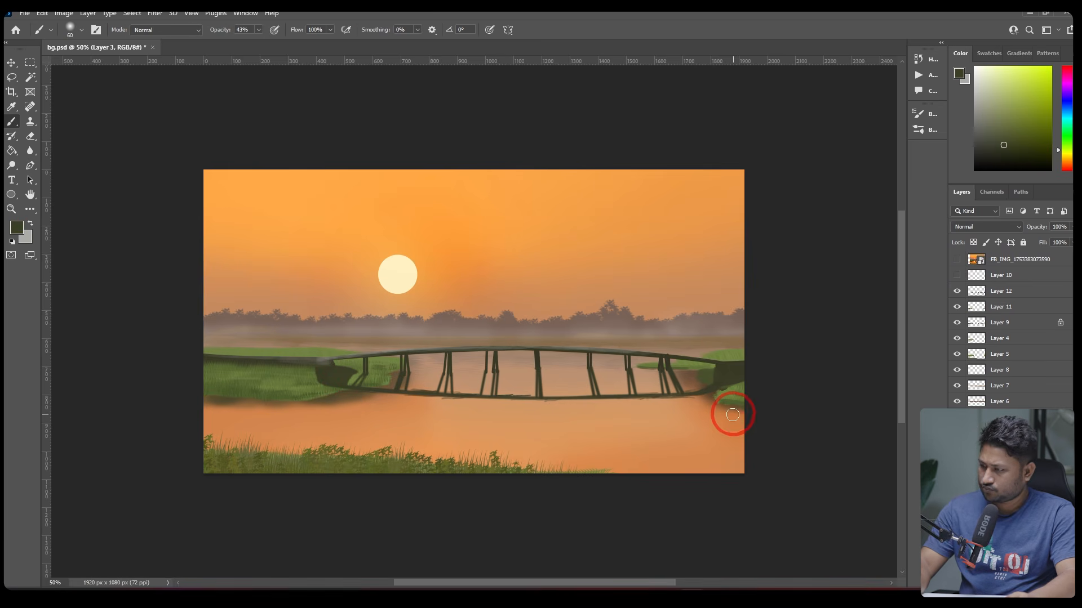
Try more 43% opacity strokes along the foreground grass and in the water under the bank
{"action": "left_click_drag", "start_coordinate": [491, 473], "coordinate": [592, 474]}
{"action": "key", "text": "ctrl+z"}
{"action": "left_click", "coordinate": [284, 406], "text": "ctrl"}
{"action": "mouse_move", "coordinate": [276, 406]}
{"action": "left_mouse_down"}
{"action": "mouse_move", "coordinate": [398, 398]}
{"action": "mouse_move", "coordinate": [409, 384]}
{"action": "left_mouse_up"}
{"action": "key", "text": "ctrl+z"}
{"action": "mouse_move", "coordinate": [521, 388]}
{"action": "left_mouse_down"}
{"action": "mouse_move", "coordinate": [225, 406]}
{"action": "mouse_move", "coordinate": [418, 402]}
{"action": "left_mouse_up"}
{"action": "left_click", "coordinate": [327, 411], "text": "alt"}
{"action": "left_click_drag", "start_coordinate": [321, 410], "coordinate": [188, 408]}
{"action": "key", "text": "ctrl+z"}
{"action": "key", "text": "ctrl+z"}
{"action": "key", "text": "ctrl+z"}
Lower the brush opacity to 22% and build up soft dark olive shading in the water under the bank
{"action": "left_click_drag", "start_coordinate": [258, 30], "coordinate": [246, 46]}
{"action": "mouse_move", "coordinate": [365, 396]}
{"action": "left_mouse_down"}
{"action": "mouse_move", "coordinate": [147, 422]}
{"action": "mouse_move", "coordinate": [169, 403]}
{"action": "left_mouse_up"}
{"action": "left_click", "coordinate": [424, 381], "text": "alt"}
{"action": "left_click", "coordinate": [387, 417], "text": "alt"}
{"action": "key", "text": "ctrl+z"}
{"action": "left_click_drag", "start_coordinate": [217, 403], "coordinate": [96, 384]}
{"action": "left_click_drag", "start_coordinate": [381, 385], "coordinate": [232, 391]}
{"action": "left_click", "coordinate": [349, 392], "text": "ctrl+alt"}
Touch up the soft dark olive shading in the water around the right bank
{"action": "left_click_drag", "start_coordinate": [653, 426], "coordinate": [263, 421]}
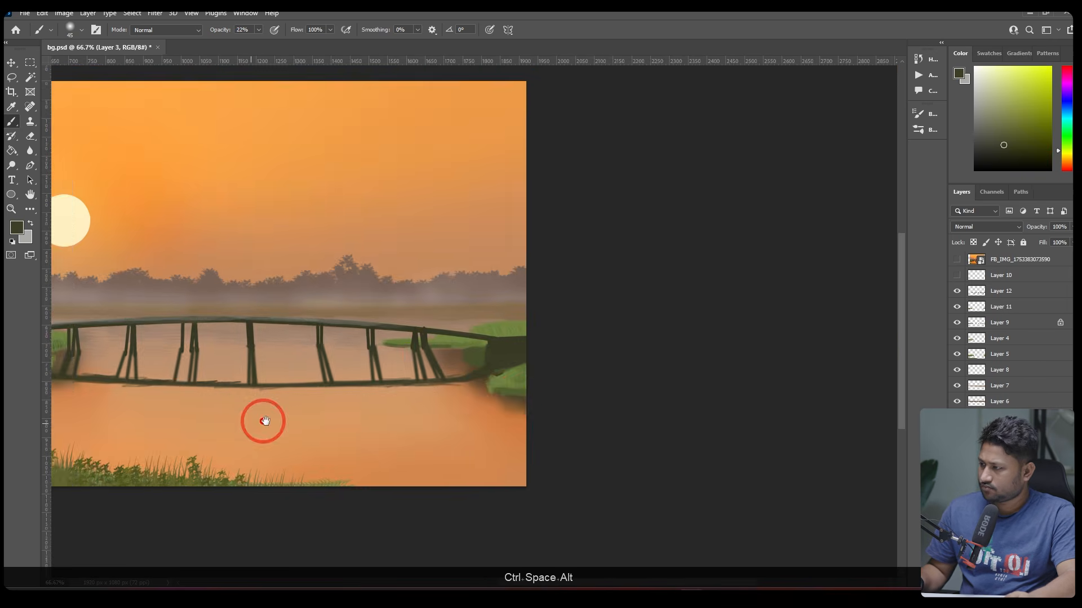
{"action": "left_click", "coordinate": [518, 401], "text": "ctrl"}
{"action": "key", "text": "ctrl+z"}
{"action": "left_click", "coordinate": [498, 398], "text": "ctrl"}
{"action": "mouse_move", "coordinate": [434, 298]}
{"action": "left_mouse_down"}
{"action": "mouse_move", "coordinate": [338, 307]}
{"action": "mouse_move", "coordinate": [469, 263]}
{"action": "left_mouse_up"}
{"action": "left_click", "coordinate": [418, 261], "text": "ctrl+alt"}
{"action": "key", "text": "ctrl+z"}
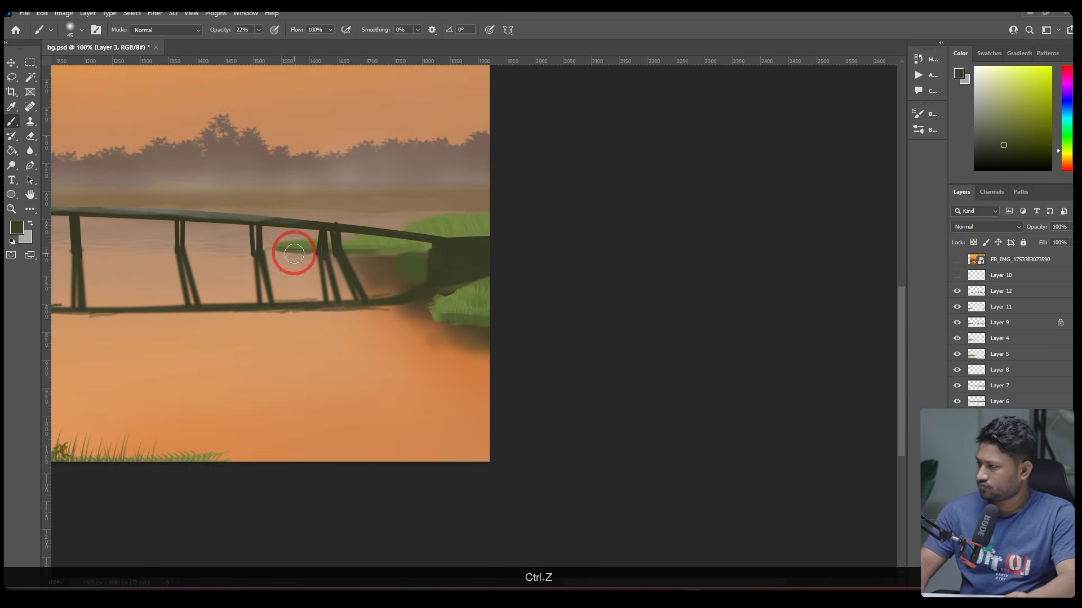
Paint soft dark olive reflection strokes in the water along the left bank and below the bridge's left end
{"action": "left_click_drag", "start_coordinate": [304, 370], "coordinate": [888, 398]}
{"action": "left_click_drag", "start_coordinate": [55, 361], "coordinate": [512, 399]}
{"action": "left_click", "coordinate": [653, 397], "text": "ctrl"}
{"action": "left_click_drag", "start_coordinate": [758, 396], "coordinate": [645, 399]}
{"action": "left_click_drag", "start_coordinate": [560, 400], "coordinate": [359, 403]}
{"action": "left_click_drag", "start_coordinate": [660, 401], "coordinate": [160, 426]}
{"action": "left_click_drag", "start_coordinate": [62, 407], "coordinate": [239, 413]}
{"action": "left_click_drag", "start_coordinate": [648, 383], "coordinate": [287, 445]}
{"action": "left_click_drag", "start_coordinate": [570, 442], "coordinate": [735, 442]}
{"action": "left_click_drag", "start_coordinate": [716, 395], "coordinate": [828, 394]}
{"action": "key", "text": "ctrl+z"}
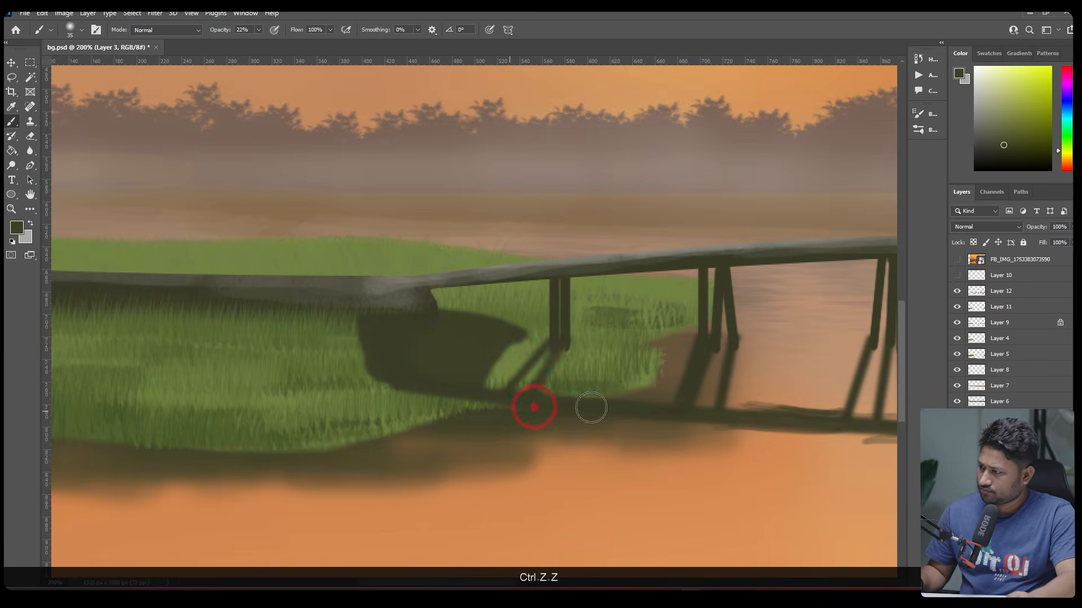
Sample the water's orange and soften the dark shading along the left bank with 16% opacity brush strokes
{"action": "left_click", "coordinate": [429, 372], "text": "ctrl+alt"}
{"action": "left_click", "coordinate": [430, 372], "text": "ctrl+alt"}
{"action": "left_click_drag", "start_coordinate": [636, 376], "coordinate": [451, 381]}
{"action": "left_click", "coordinate": [474, 374], "text": "ctrl+alt"}
{"action": "left_click", "coordinate": [295, 416], "text": "alt"}
{"action": "left_click", "coordinate": [248, 14]}
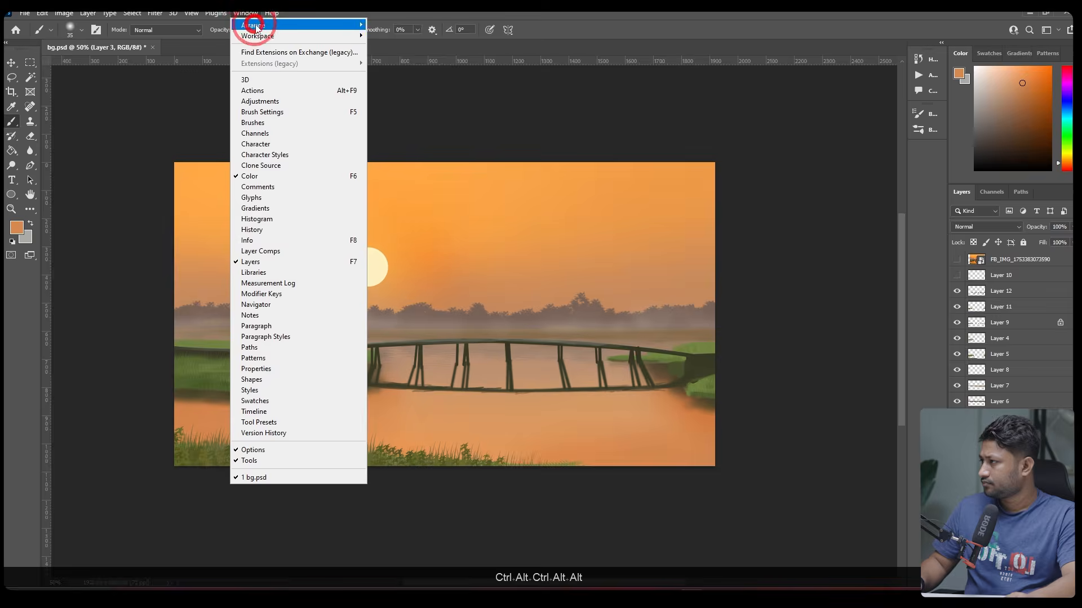
{"action": "left_click", "coordinate": [248, 14]}
{"action": "left_click_drag", "start_coordinate": [289, 418], "coordinate": [268, 410]}
{"action": "left_click_drag", "start_coordinate": [192, 405], "coordinate": [292, 408]}
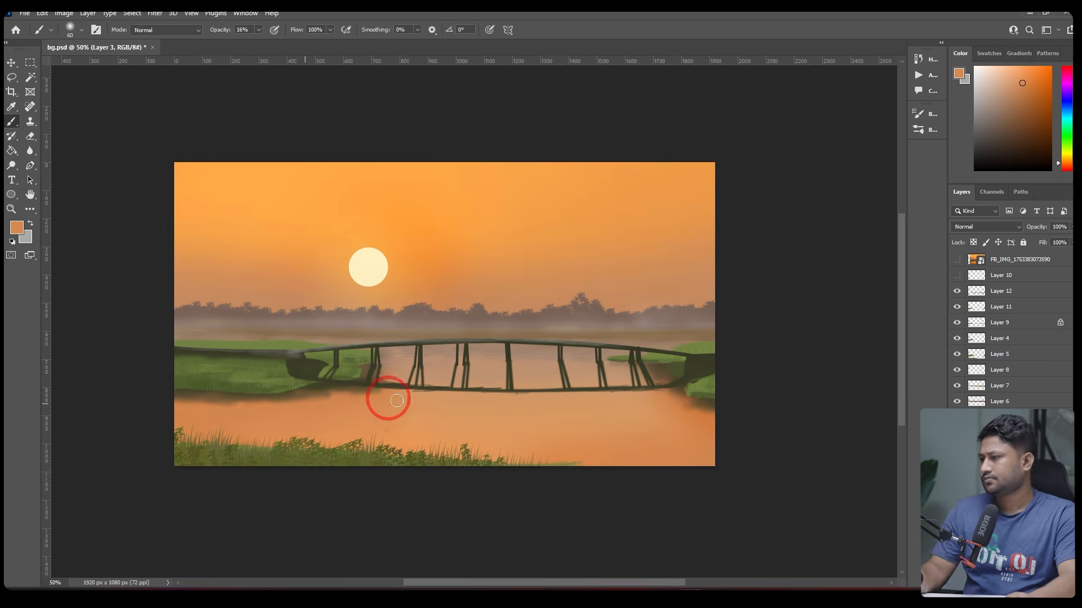
Blend orange sampled from the nearby water over the dark shading around the right bank with a larger soft brush
{"action": "left_click", "coordinate": [687, 393], "text": "ctrl"}
{"action": "left_click", "coordinate": [699, 407], "text": "alt"}
{"action": "key", "text": "bracketright"}
{"action": "key", "text": "bracketright"}
{"action": "mouse_move", "coordinate": [700, 406]}
{"action": "left_mouse_down"}
{"action": "mouse_move", "coordinate": [752, 411]}
{"action": "mouse_move", "coordinate": [668, 432]}
{"action": "left_mouse_up"}
{"action": "left_click", "coordinate": [681, 430], "text": "alt"}
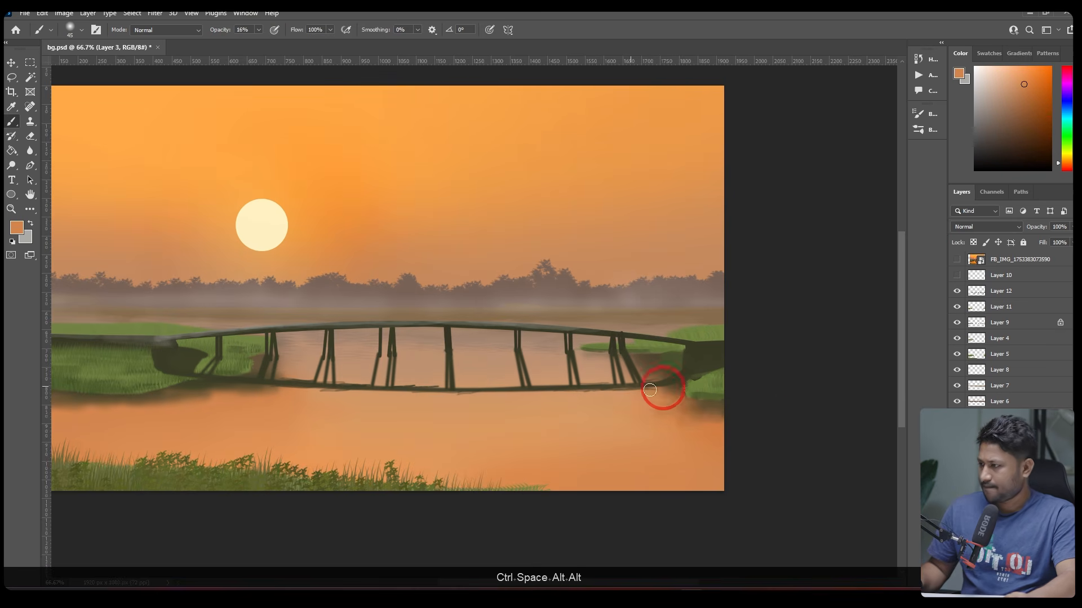
Try more soft blending strokes in the water below the bridge's reflection
{"action": "left_click_drag", "start_coordinate": [543, 389], "coordinate": [763, 400]}
{"action": "left_click_drag", "start_coordinate": [479, 415], "coordinate": [512, 418]}
{"action": "key", "text": "ctrl+z"}
{"action": "key", "text": "ctrl+z"}
{"action": "left_click", "coordinate": [347, 414], "text": "alt"}
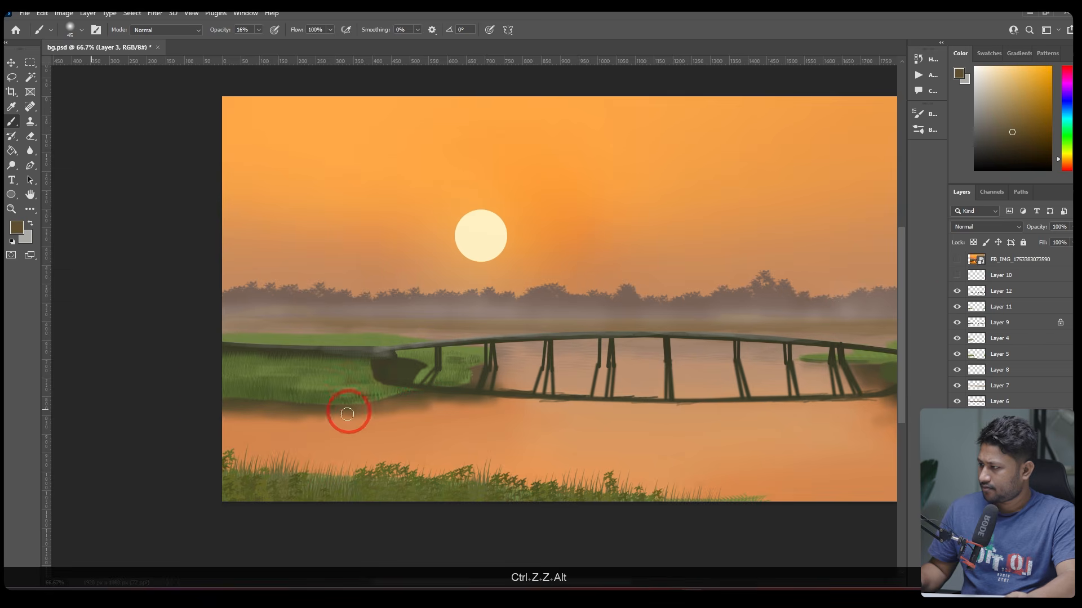
Show the reference photo layer over the painting and save the document
{"action": "left_click", "coordinate": [958, 259]}
{"action": "scroll", "coordinate": [532, 379], "scroll_direction": "down", "scroll_amount": 3}
{"action": "scroll", "coordinate": [532, 379], "scroll_direction": "up", "scroll_amount": 2}
{"action": "key", "text": "ctrl+s"}
{"action": "left_click", "coordinate": [665, 170]}
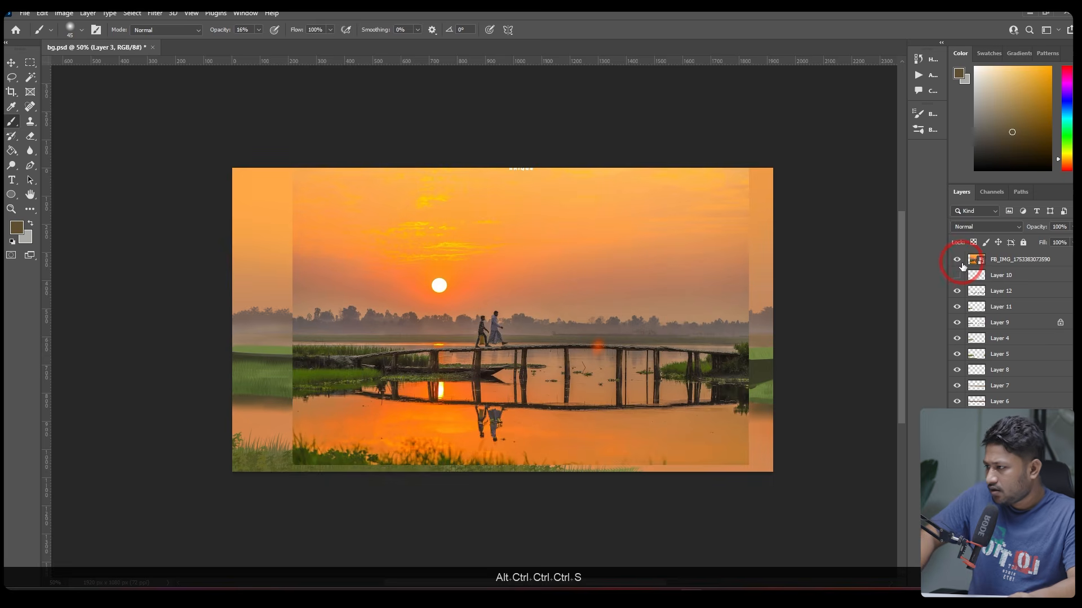
Compare the painting with the reference photo's sun reflection and water colours
{"action": "left_click", "coordinate": [959, 261]}
{"action": "left_click", "coordinate": [959, 261]}
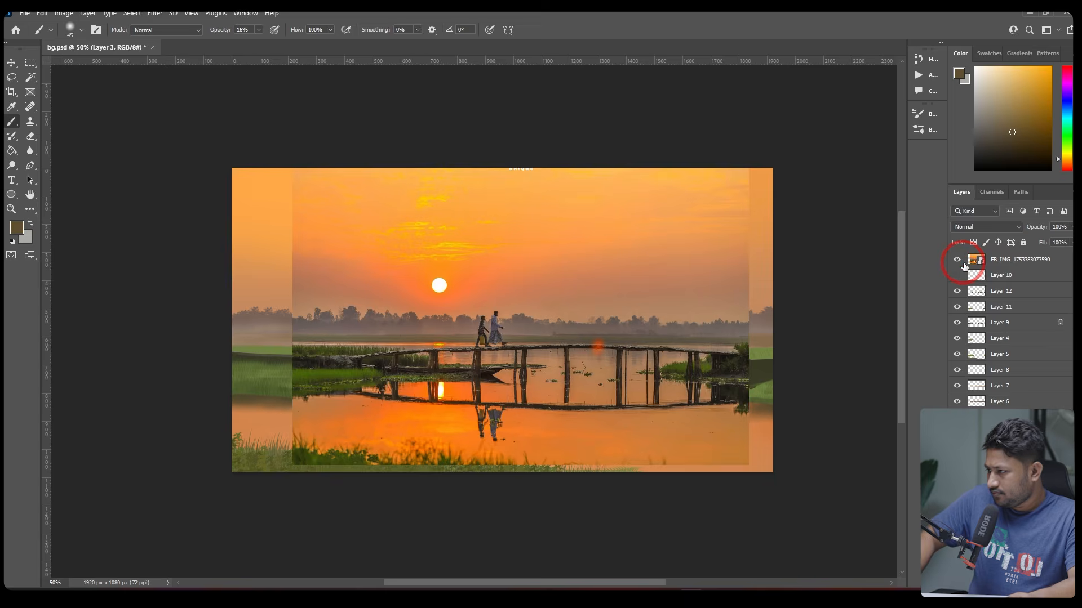
{"action": "left_click", "coordinate": [465, 321], "text": "ctrl"}
{"action": "left_click", "coordinate": [439, 368], "text": "ctrl"}
{"action": "left_click", "coordinate": [426, 358], "text": "ctrl+alt"}
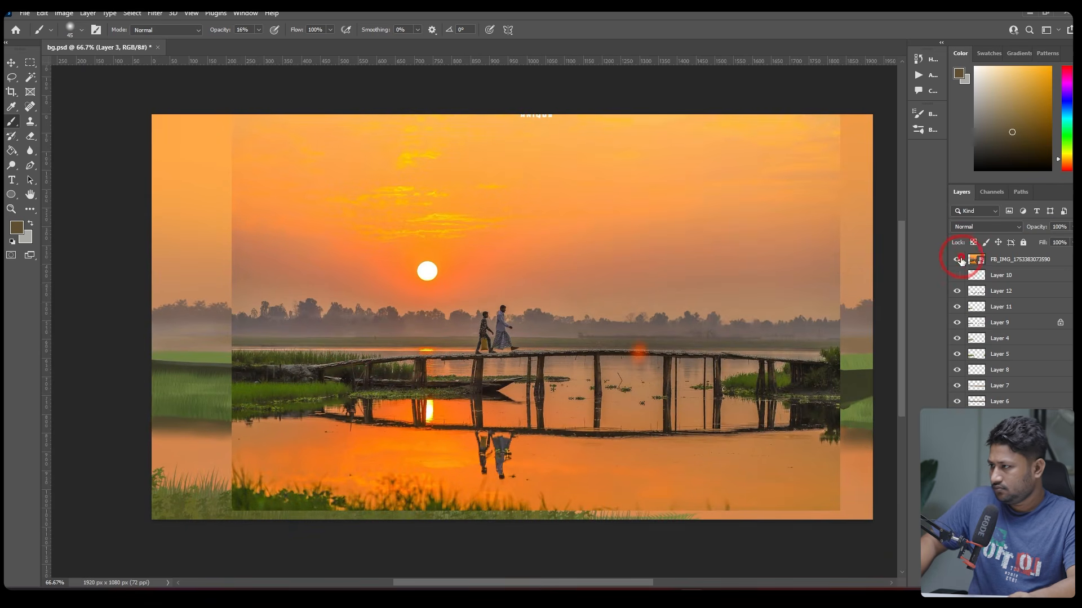
{"action": "left_click", "coordinate": [960, 260]}
{"action": "left_click", "coordinate": [956, 260]}
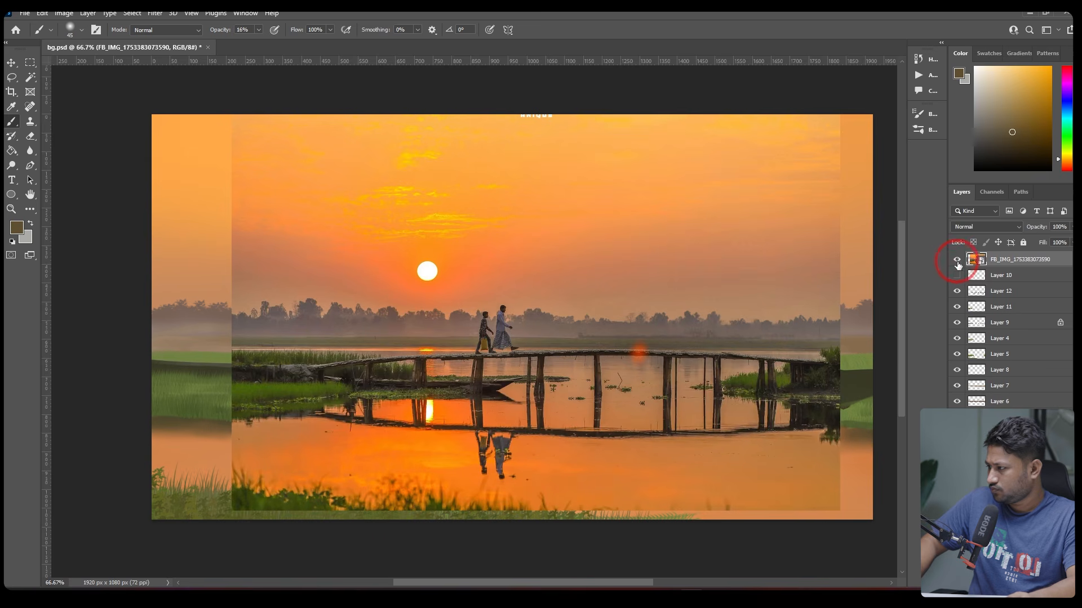
Hide the reference photo and make an upright elliptical selection in the water below the sun, between the bridge posts
{"action": "right_click", "coordinate": [30, 63]}
{"action": "left_click", "coordinate": [73, 75]}
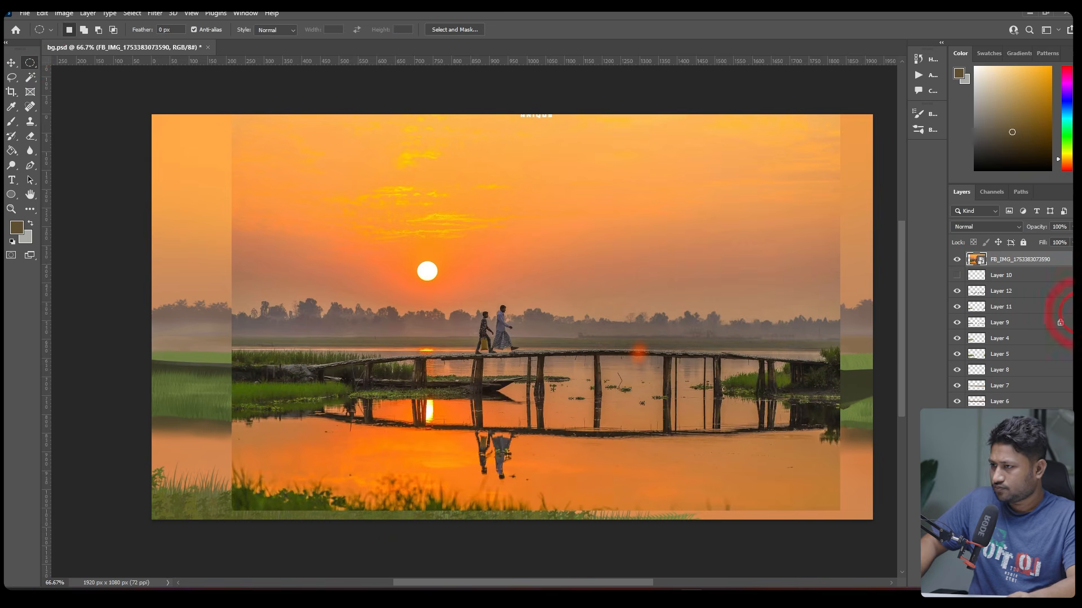
{"action": "left_click", "coordinate": [959, 260]}
{"action": "mouse_move", "coordinate": [433, 372]}
{"action": "left_mouse_down"}
{"action": "mouse_move", "coordinate": [449, 408]}
{"action": "mouse_move", "coordinate": [434, 437]}
{"action": "mouse_move", "coordinate": [433, 316]}
{"action": "left_mouse_up"}
{"action": "left_click", "coordinate": [1000, 449]}
Fill the elliptical selection with the sun's sampled pale yellow using an enlarged brush, then deselect it
{"action": "key", "text": "b"}
{"action": "left_click", "coordinate": [423, 248], "text": "alt"}
{"action": "key", "text": "bracketright"}
{"action": "key", "text": "bracketright"}
{"action": "key", "text": "bracketright"}
{"action": "key", "text": "bracketright"}
{"action": "key", "text": "bracketright"}
{"action": "key", "text": "bracketright"}
{"action": "key", "text": "bracketright"}
{"action": "key", "text": "bracketright"}
{"action": "key", "text": "bracketright"}
{"action": "key", "text": "ctrl+d"}
Blur the oval sun reflection to soften its edges and try a slight transform of its shape
{"action": "left_click", "coordinate": [155, 13]}
{"action": "mouse_move", "coordinate": [186, 156]}
{"action": "left_click", "coordinate": [335, 222]}
{"action": "mouse_move", "coordinate": [473, 309]}
{"action": "left_mouse_down"}
{"action": "mouse_move", "coordinate": [485, 325]}
{"action": "mouse_move", "coordinate": [461, 322]}
{"action": "left_mouse_up"}
{"action": "left_click", "coordinate": [596, 137]}
{"action": "key", "text": "ctrl+t"}
{"action": "mouse_move", "coordinate": [441, 408]}
{"action": "left_mouse_down"}
{"action": "mouse_move", "coordinate": [456, 374]}
{"action": "mouse_move", "coordinate": [441, 414]}
{"action": "left_mouse_up"}
{"action": "key", "text": "ctrl+z"}
{"action": "key", "text": "Return"}
Sample vivid orange from the reference photo and paint a soft 16% glow around the sun reflection on a new layer
{"action": "key", "text": "b"}
{"action": "left_click", "coordinate": [957, 259]}
{"action": "left_click", "coordinate": [957, 259]}
{"action": "key", "text": "v"}
{"action": "scroll", "coordinate": [442, 400], "scroll_direction": "up", "scroll_amount": 1}
{"action": "key", "text": "ctrl+z"}
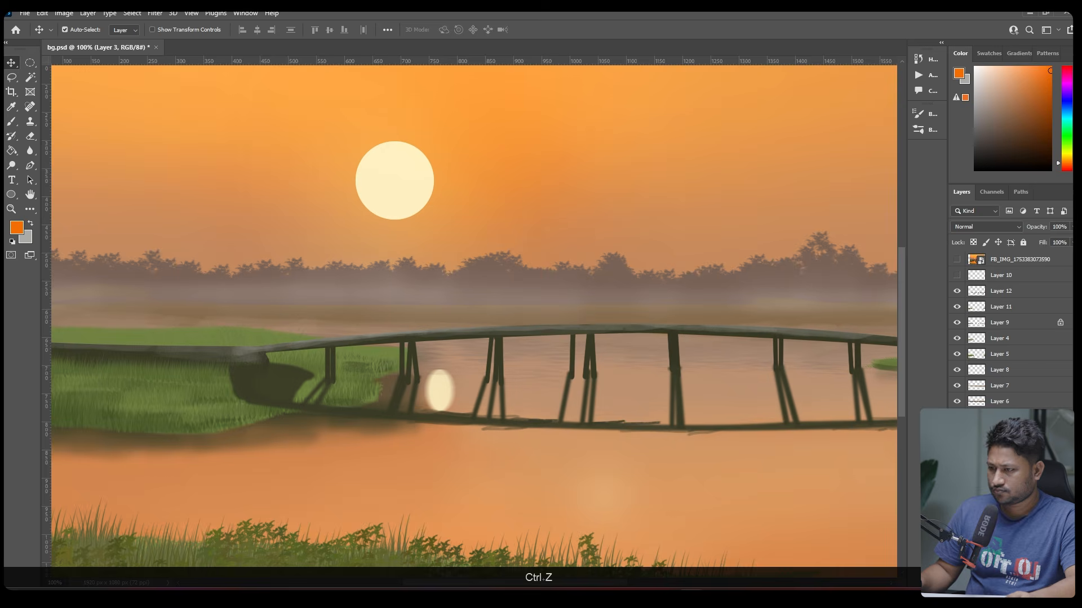
{"action": "left_click", "coordinate": [1047, 582]}
{"action": "left_click", "coordinate": [12, 129]}
{"action": "left_click", "coordinate": [483, 410], "text": "ctrl+alt"}
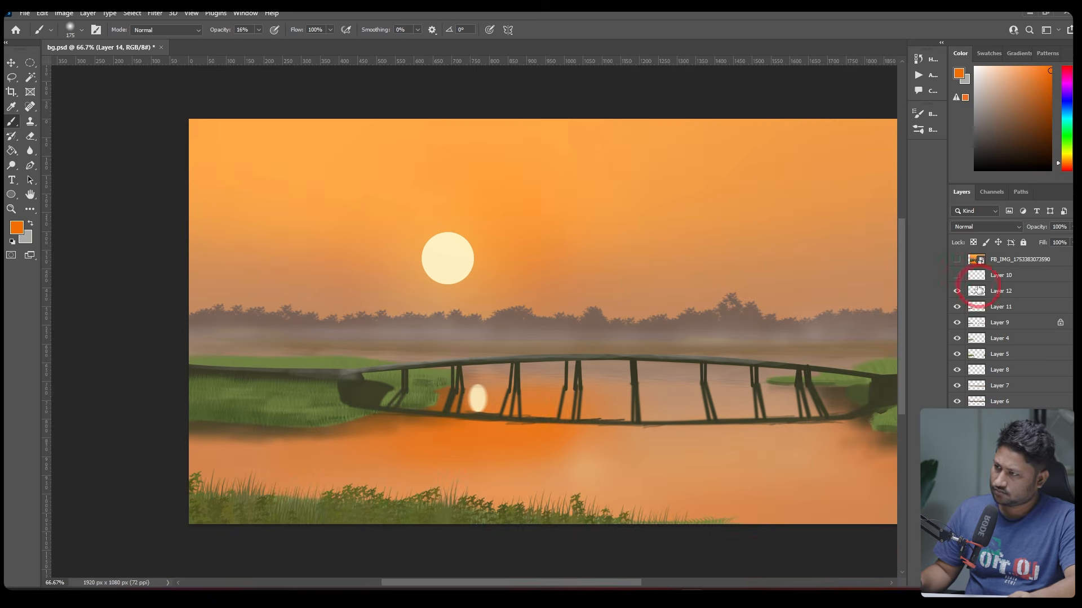
Check the reference photo and build up the orange glow in the water under the bridge's left half
{"action": "left_click", "coordinate": [957, 259]}
{"action": "left_click", "coordinate": [958, 259]}
{"action": "left_click", "coordinate": [464, 450]}
{"action": "left_click_drag", "start_coordinate": [329, 459], "coordinate": [594, 405]}
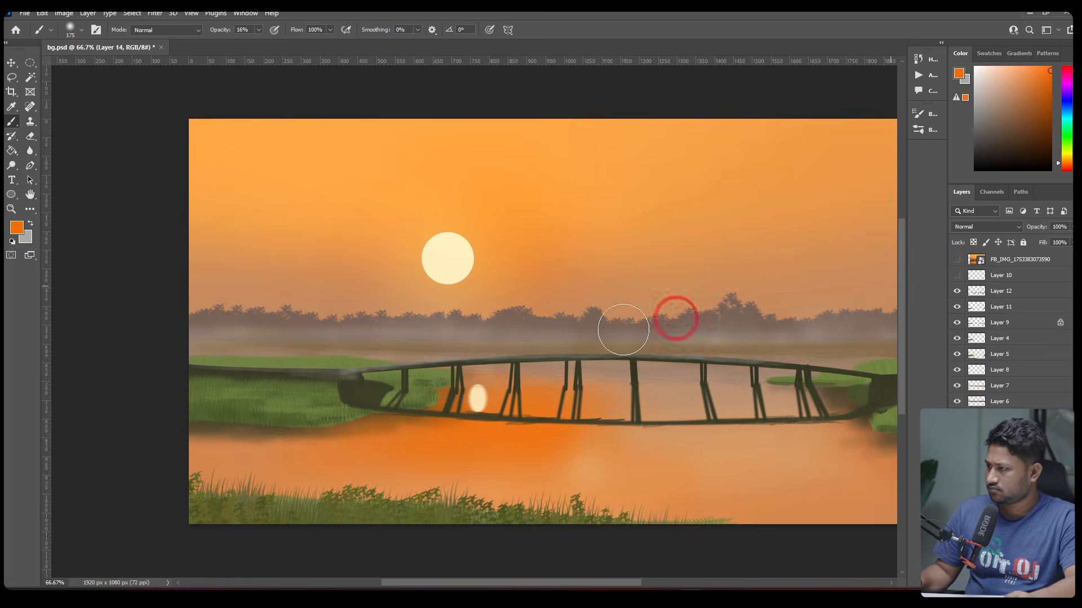
Paint pale yellow horizontal ripple streaks on both sides of the sun reflection with a 15 px brush on a new layer
{"action": "left_click", "coordinate": [356, 354], "text": "ctrl"}
{"action": "left_click", "coordinate": [539, 333], "text": "ctrl"}
{"action": "left_click", "coordinate": [489, 109], "text": "alt"}
{"action": "left_click_drag", "start_coordinate": [572, 298], "coordinate": [562, 56]}
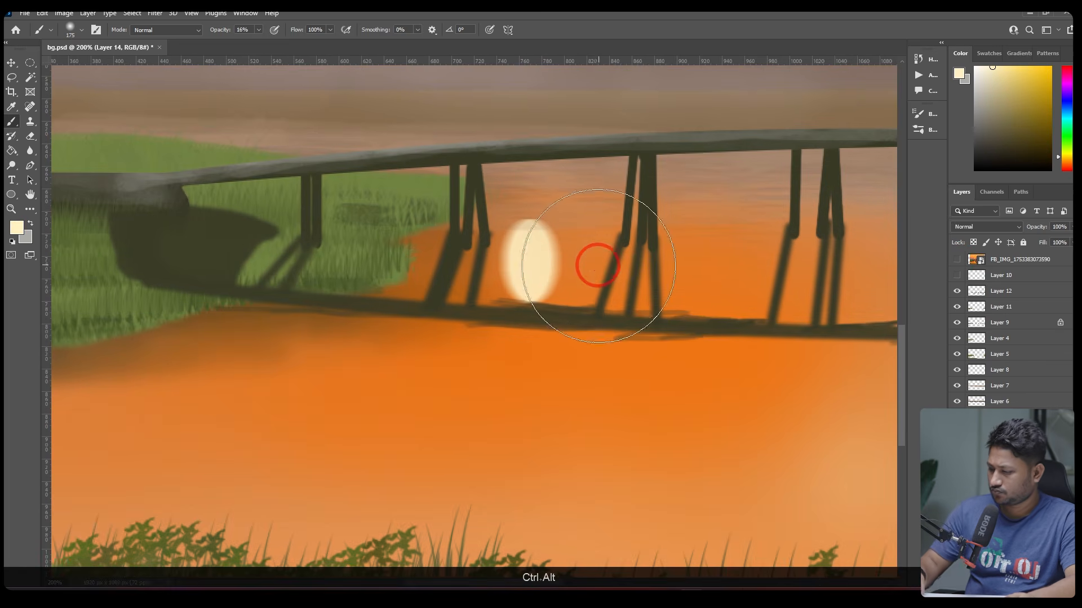
{"action": "key", "text": "bracketleft"}
{"action": "key", "text": "bracketleft"}
{"action": "key", "text": "bracketleft"}
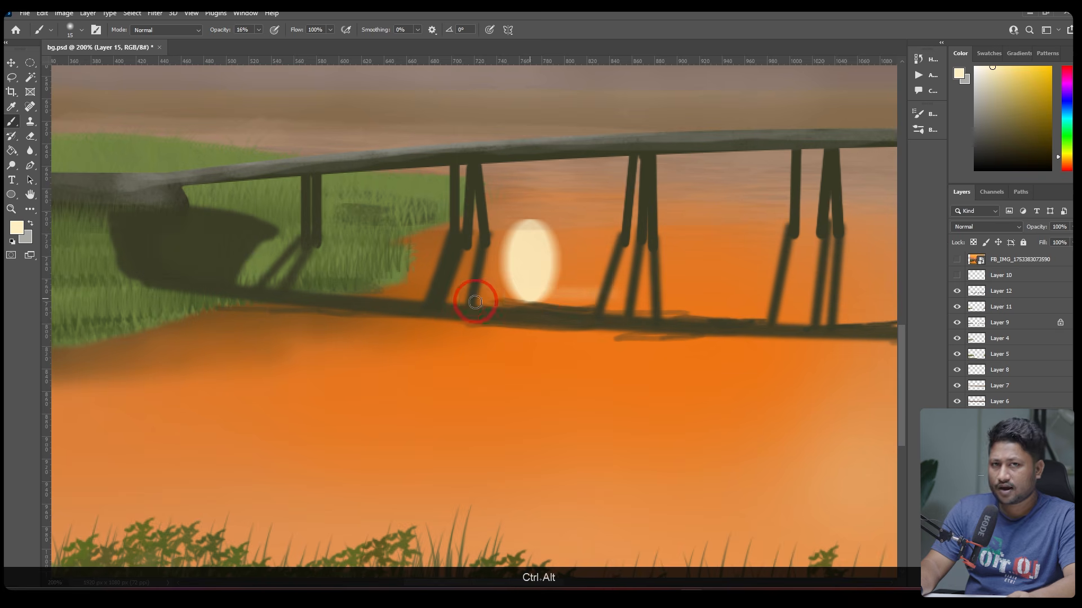
{"action": "mouse_move", "coordinate": [527, 284]}
{"action": "left_mouse_down"}
{"action": "mouse_move", "coordinate": [603, 271]}
{"action": "mouse_move", "coordinate": [551, 234]}
{"action": "mouse_move", "coordinate": [495, 244]}
{"action": "mouse_move", "coordinate": [565, 268]}
{"action": "mouse_move", "coordinate": [510, 251]}
{"action": "mouse_move", "coordinate": [506, 284]}
{"action": "left_mouse_up"}
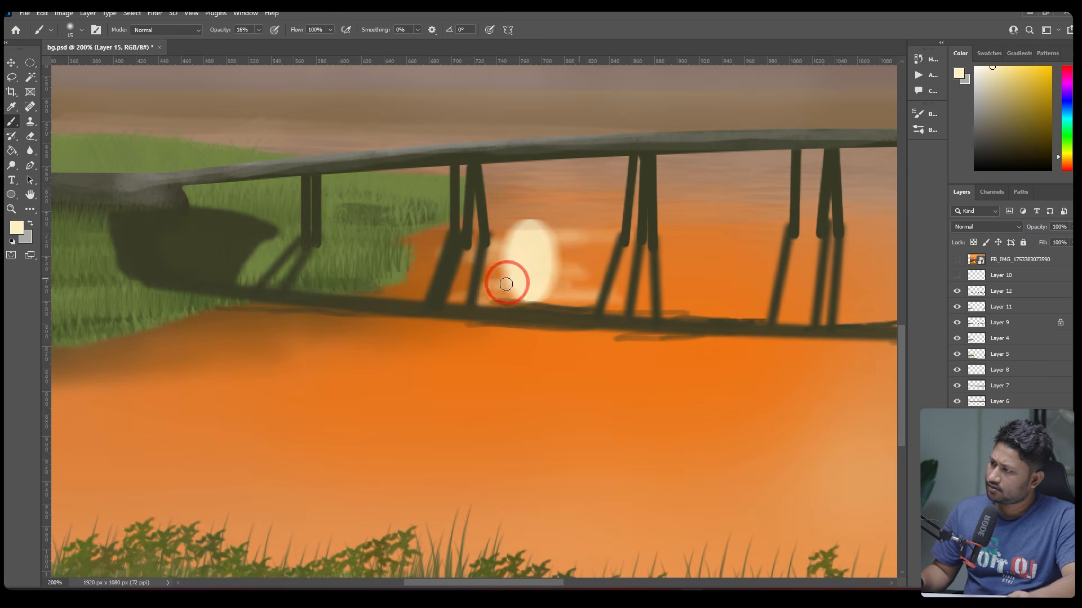
{"action": "left_click_drag", "start_coordinate": [618, 302], "coordinate": [573, 292]}
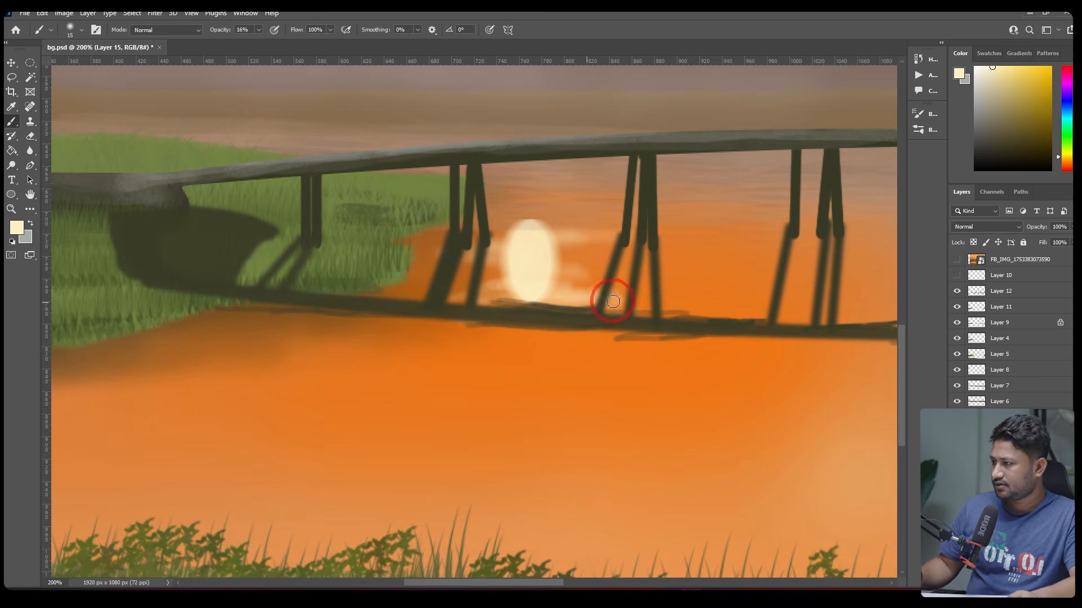
{"action": "left_click_drag", "start_coordinate": [548, 284], "coordinate": [412, 262]}
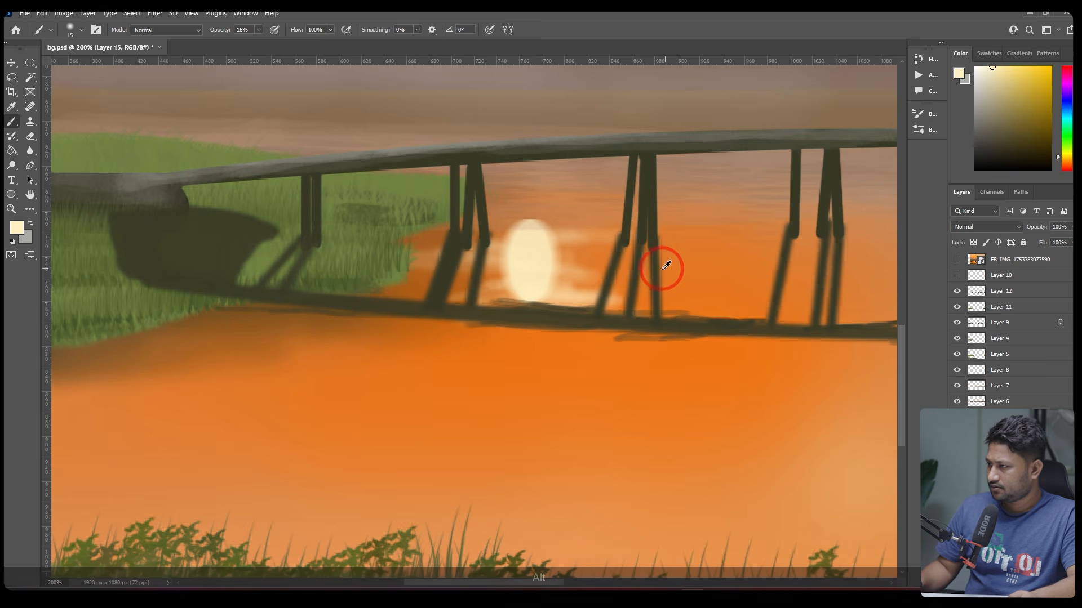
Sample the surrounding orange and soften the pale ripple streaks beside the sun reflection
{"action": "left_click", "coordinate": [648, 282], "text": "alt"}
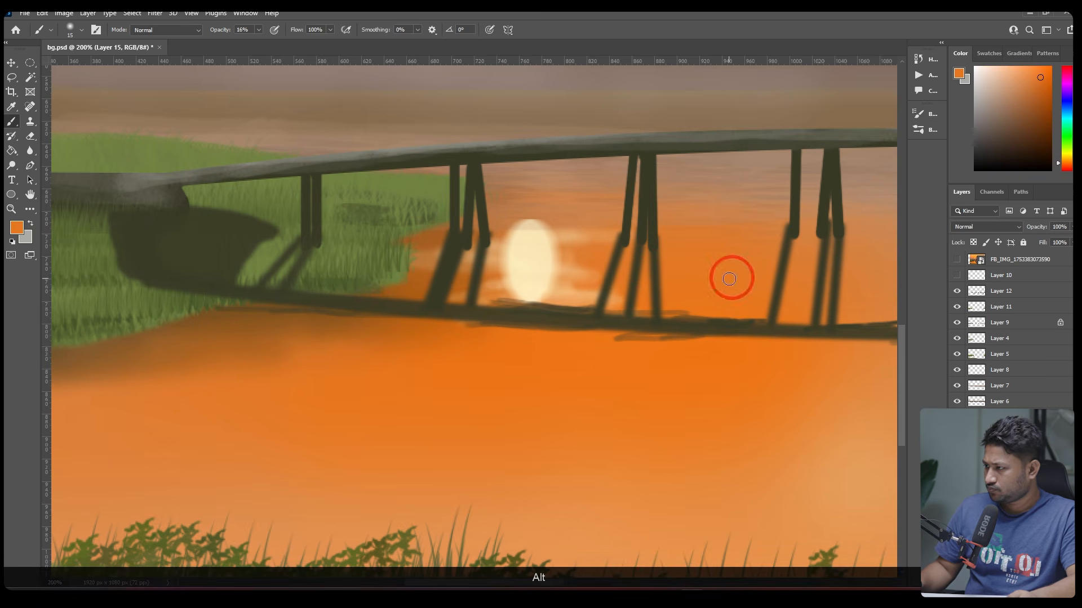
{"action": "left_click_drag", "start_coordinate": [494, 244], "coordinate": [723, 280]}
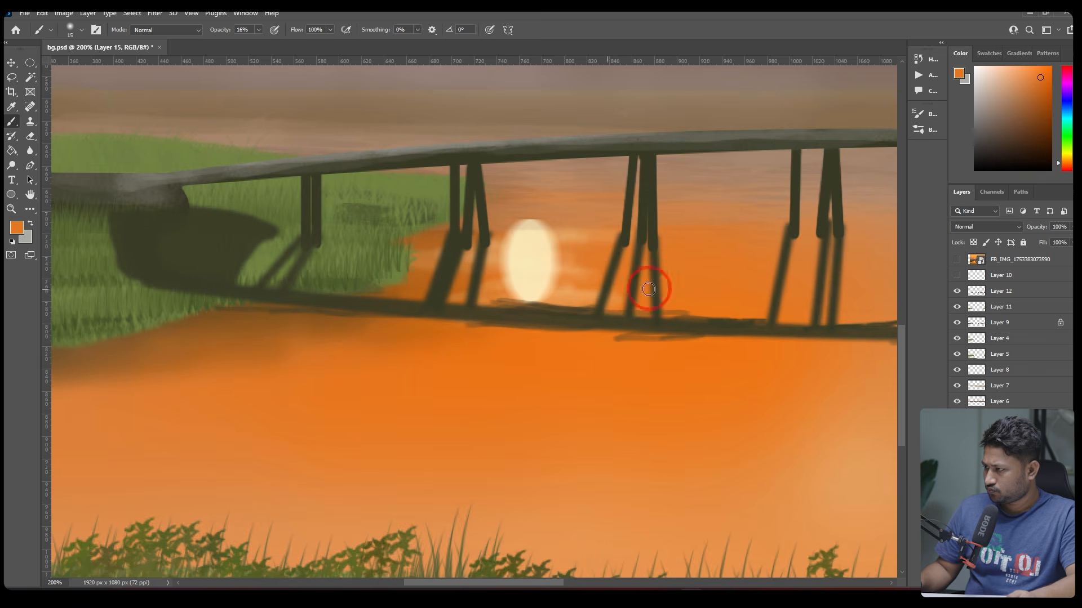
{"action": "scroll", "coordinate": [633, 269], "scroll_direction": "down", "scroll_amount": 4}
{"action": "scroll", "coordinate": [644, 248], "scroll_direction": "up", "scroll_amount": 4}
Resample the pale yellow and add finer ripple streaks across the sun reflection with a 10 px brush
{"action": "left_click", "coordinate": [476, 372], "text": "alt"}
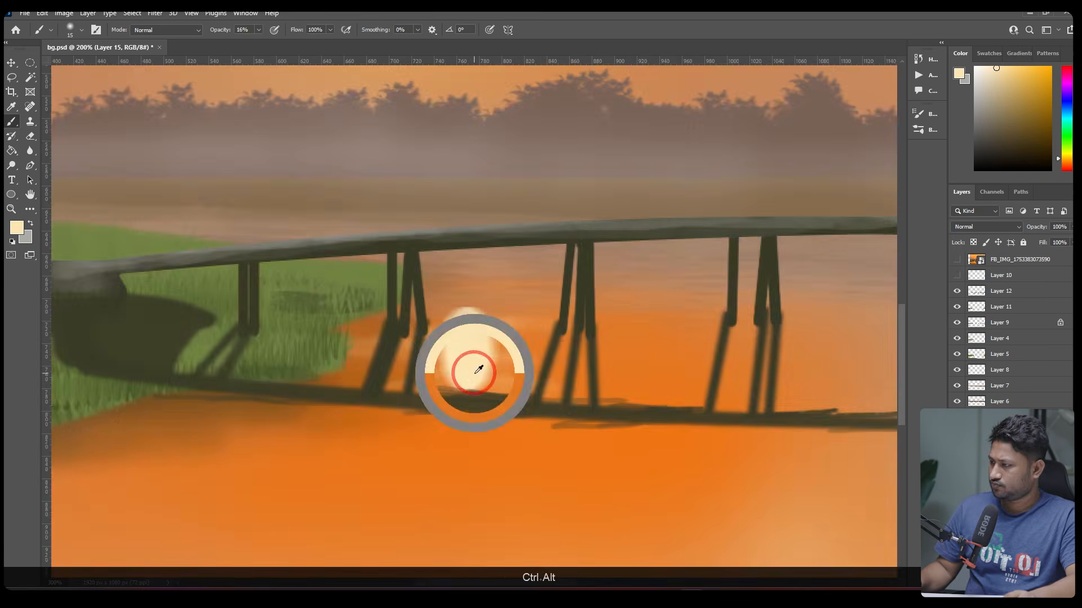
{"action": "scroll", "coordinate": [471, 374], "scroll_direction": "up", "scroll_amount": 1}
{"action": "key", "text": "ctrl+z"}
{"action": "key", "text": "["}
{"action": "mouse_move", "coordinate": [540, 380]}
{"action": "left_mouse_down"}
{"action": "mouse_move", "coordinate": [511, 340]}
{"action": "mouse_move", "coordinate": [440, 366]}
{"action": "mouse_move", "coordinate": [444, 321]}
{"action": "left_mouse_up"}
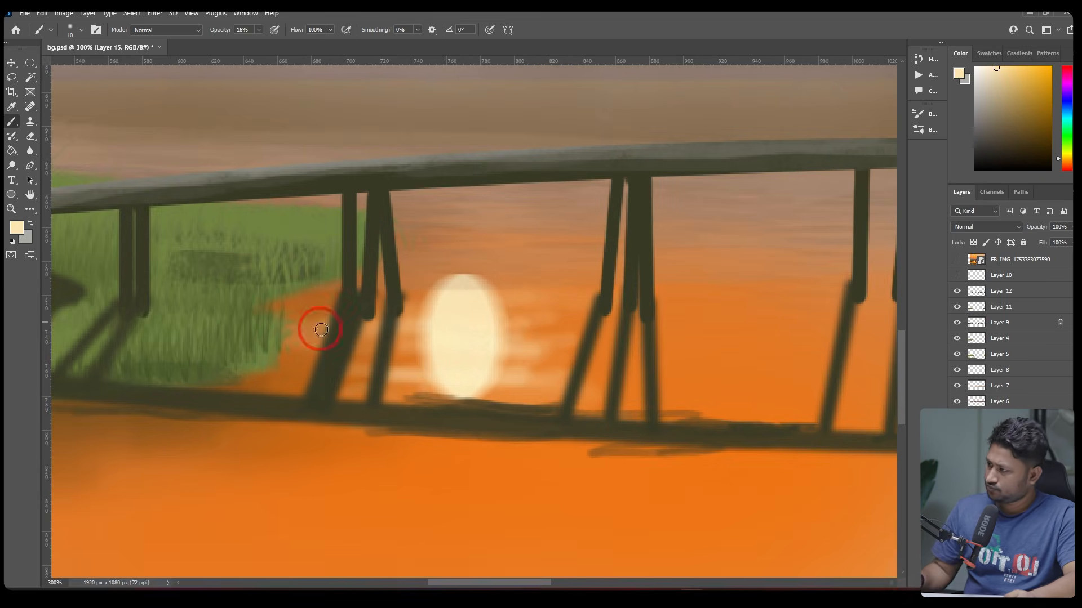
{"action": "scroll", "coordinate": [524, 330], "scroll_direction": "down", "scroll_amount": 3}
{"action": "scroll", "coordinate": [535, 329], "scroll_direction": "up", "scroll_amount": 2}
{"action": "left_click", "coordinate": [438, 393], "text": "alt"}
{"action": "scroll", "coordinate": [343, 335], "scroll_direction": "down", "scroll_amount": 2}
{"action": "key", "text": "alt+space"}
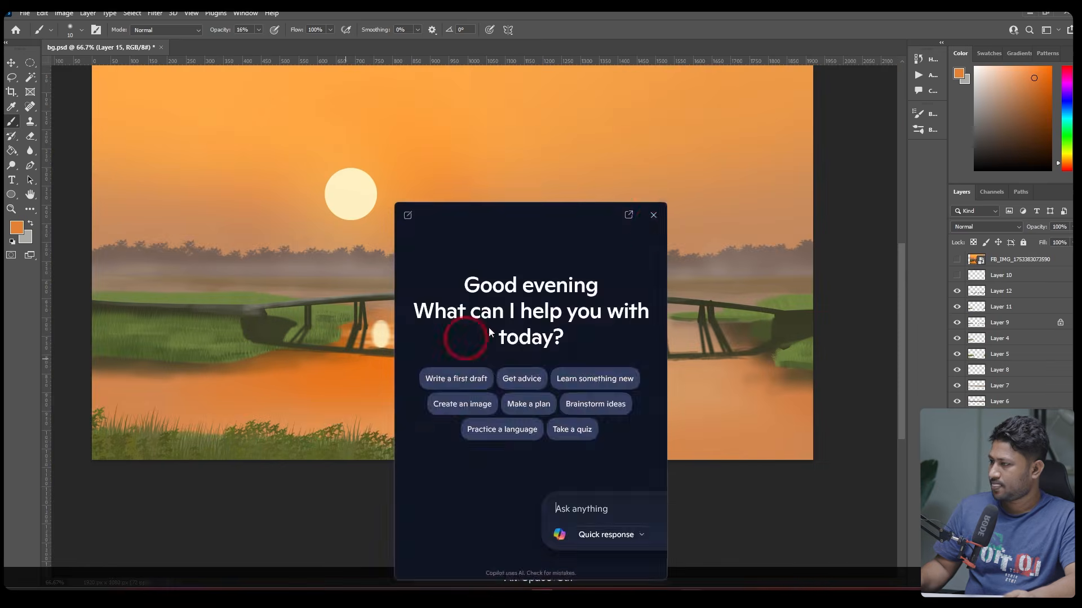
{"action": "key", "text": "Escape"}
{"action": "left_click_drag", "start_coordinate": [284, 334], "coordinate": [404, 339]}
{"action": "scroll", "coordinate": [404, 339], "scroll_direction": "up", "scroll_amount": 1}
{"action": "left_click", "coordinate": [138, 378], "text": "alt"}
{"action": "key", "text": "]"}
{"action": "key", "text": "]"}
{"action": "key", "text": "]"}
{"action": "key", "text": "]"}
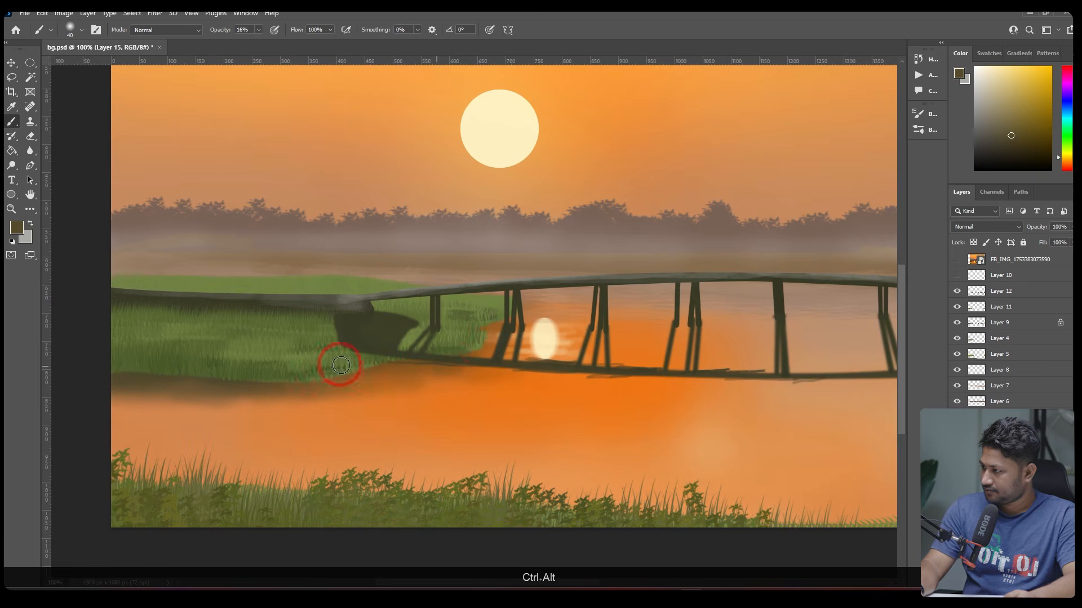
Activate Layer 4 and sample the light green of the grass strip behind the bridge's left end
{"action": "scroll", "coordinate": [361, 324], "scroll_direction": "down", "scroll_amount": 2}
{"action": "left_click_drag", "start_coordinate": [333, 290], "coordinate": [578, 258]}
{"action": "left_click", "coordinate": [420, 311], "text": "ctrl"}
{"action": "scroll", "coordinate": [389, 313], "scroll_direction": "up", "scroll_amount": 3}
{"action": "left_click", "coordinate": [578, 257], "text": "alt"}
{"action": "left_click_drag", "start_coordinate": [578, 257], "coordinate": [494, 278]}
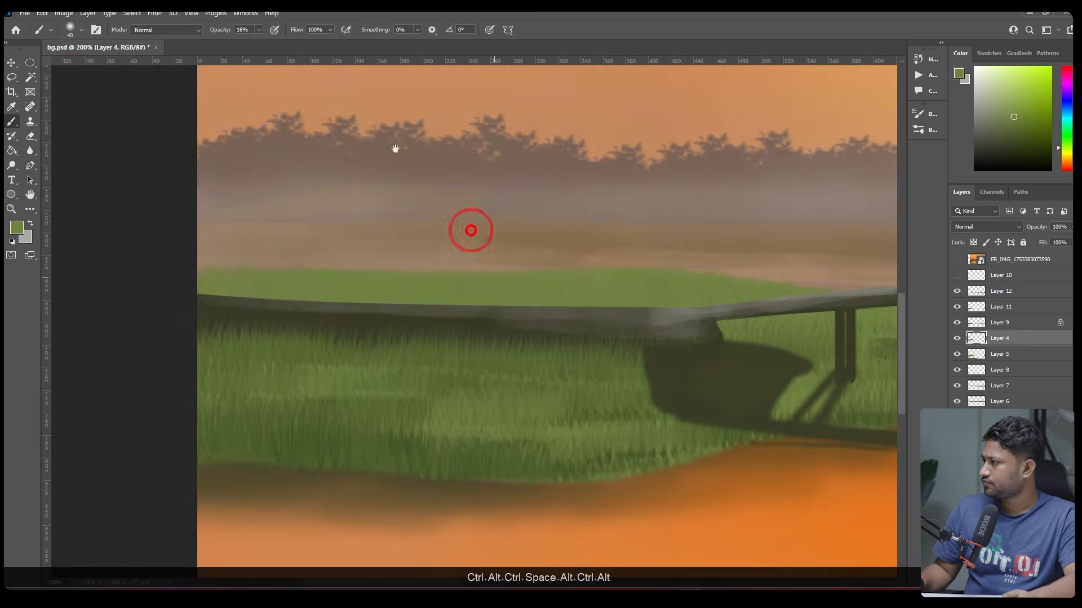
Choose the "long grass scattered" brush from the Grass - detail brush set
{"action": "left_click", "coordinate": [70, 29]}
{"action": "left_click", "coordinate": [56, 313]}
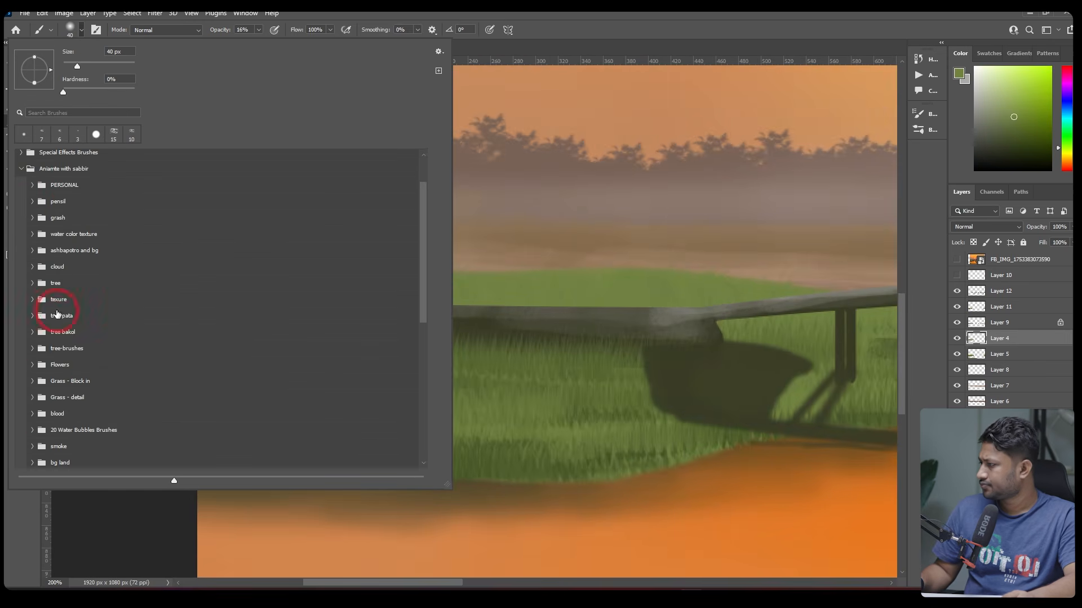
{"action": "left_click", "coordinate": [32, 397]}
{"action": "scroll", "coordinate": [310, 398], "scroll_direction": "down", "scroll_amount": 3}
{"action": "left_click", "coordinate": [340, 381]}
{"action": "left_click", "coordinate": [198, 408]}
{"action": "left_click", "coordinate": [217, 433]}
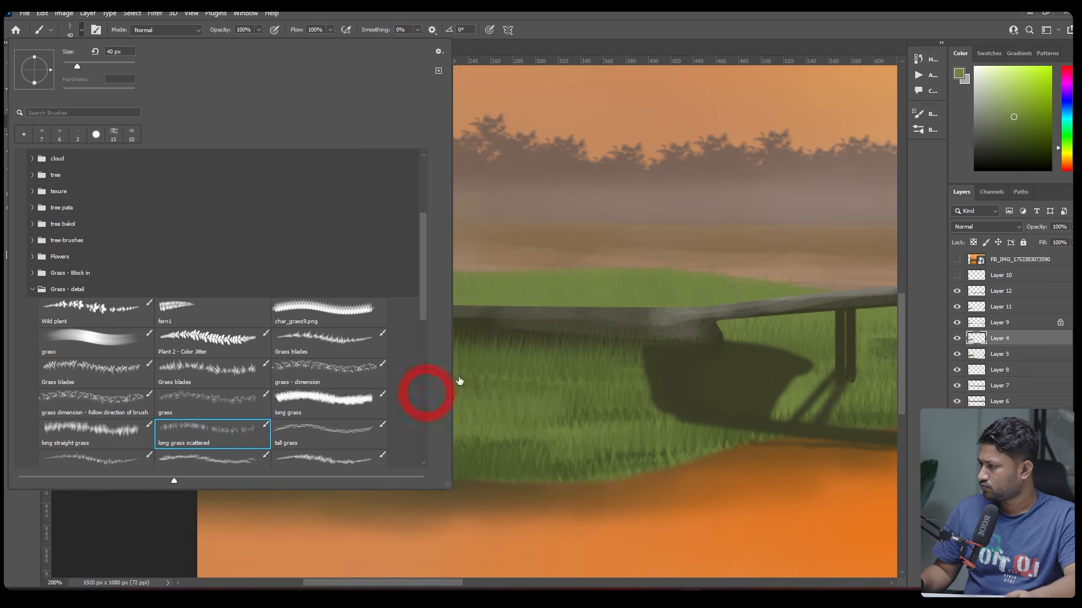
Paint darker green grass blades along the upper edge of the strip behind the bridge's left end, reducing the brush to 15 px
{"action": "left_click", "coordinate": [485, 277]}
{"action": "left_click", "coordinate": [423, 393], "text": "alt"}
{"action": "left_click_drag", "start_coordinate": [477, 270], "coordinate": [346, 270]}
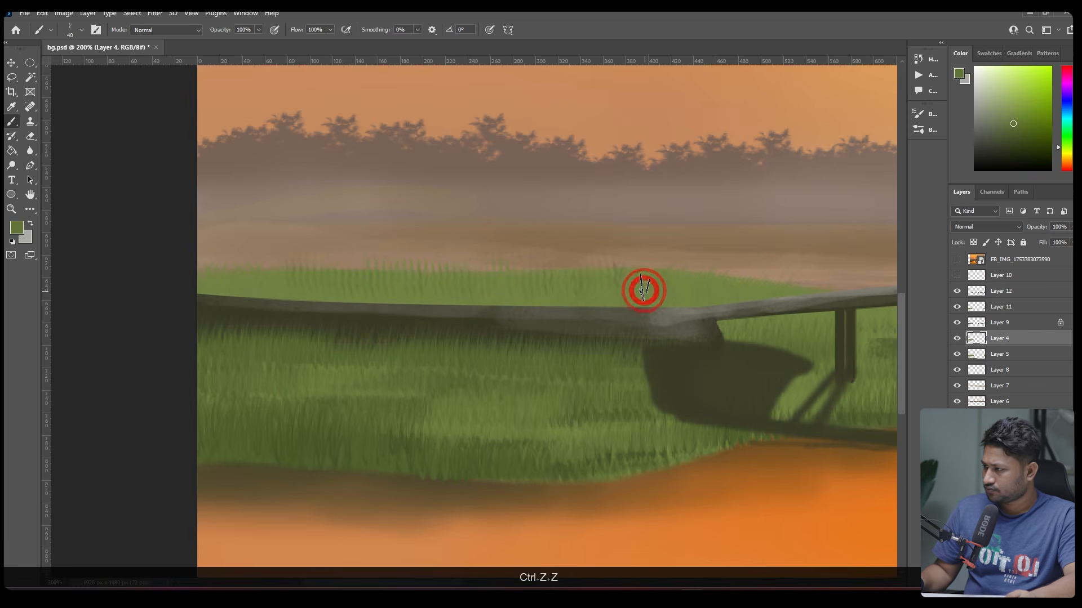
{"action": "key", "text": "ctrl+z"}
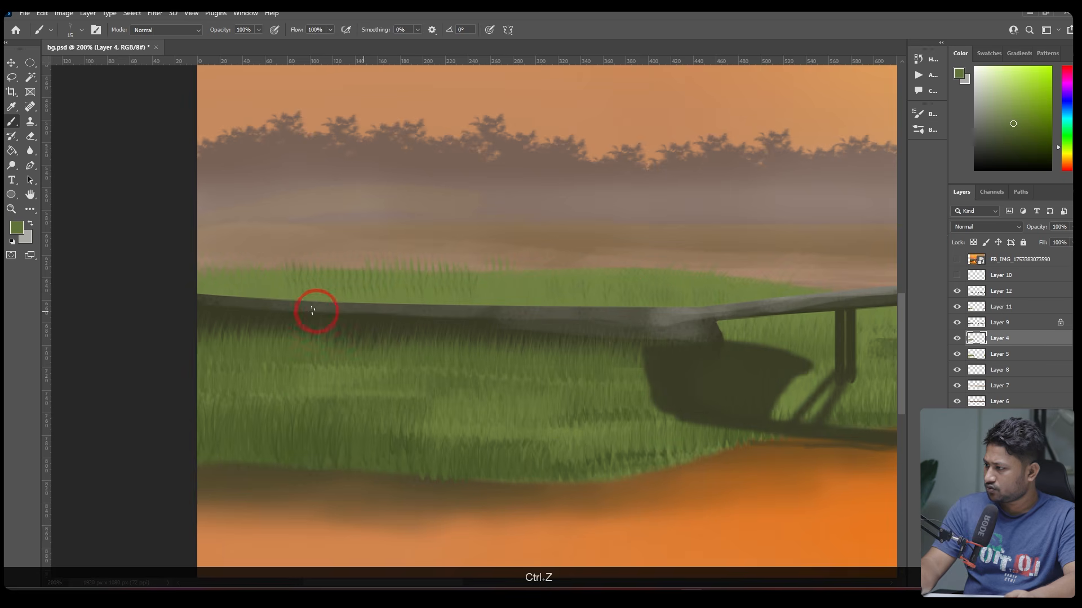
{"action": "scroll", "coordinate": [579, 300], "scroll_direction": "down", "scroll_amount": 2}
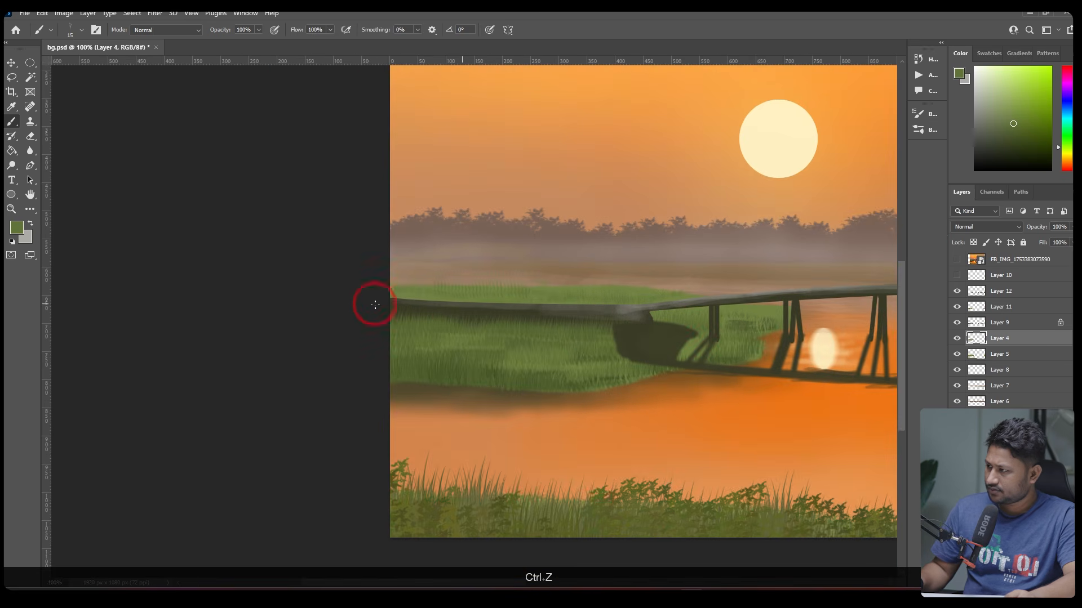
{"action": "left_click_drag", "start_coordinate": [652, 311], "coordinate": [314, 331]}
{"action": "scroll", "coordinate": [609, 336], "scroll_direction": "down", "scroll_amount": 2}
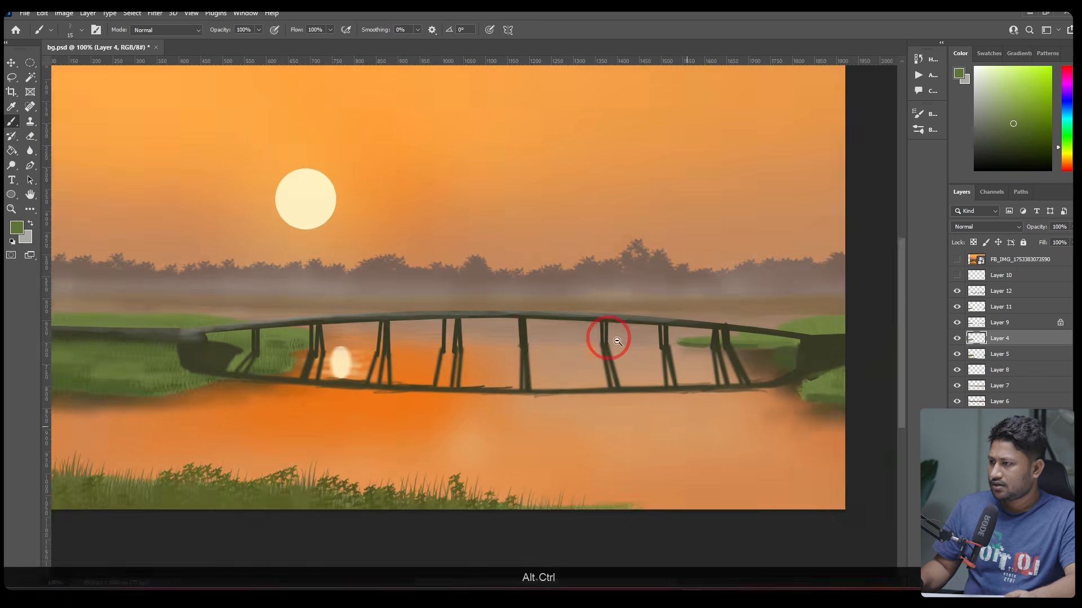
Sample the grey of the bridge deck near its right end and choose the 15 px textured brush
{"action": "scroll", "coordinate": [754, 340], "scroll_direction": "up", "scroll_amount": 1}
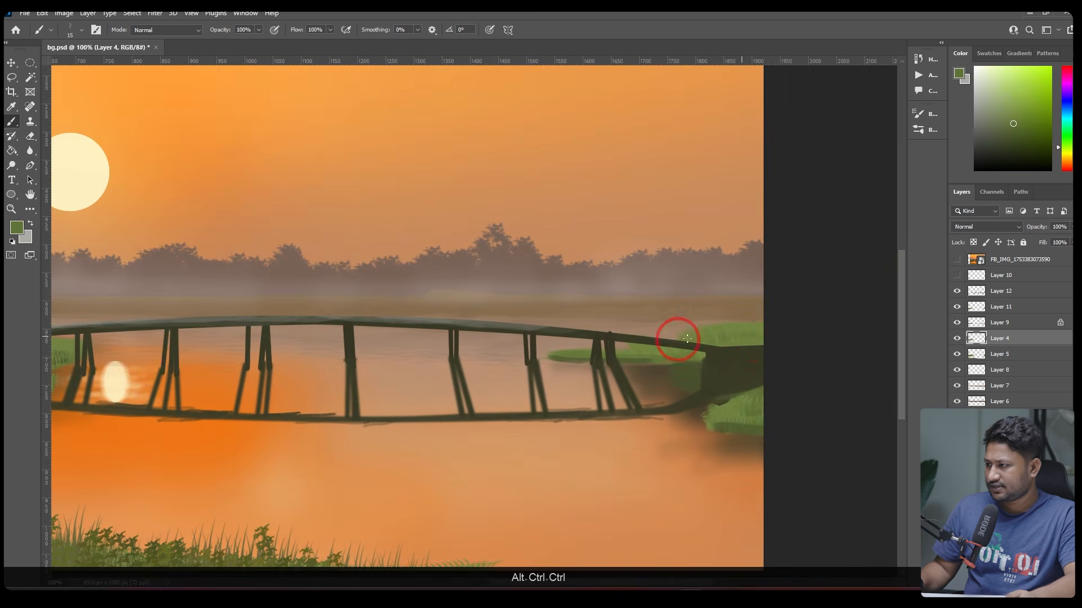
{"action": "scroll", "coordinate": [688, 339], "scroll_direction": "up", "scroll_amount": 2}
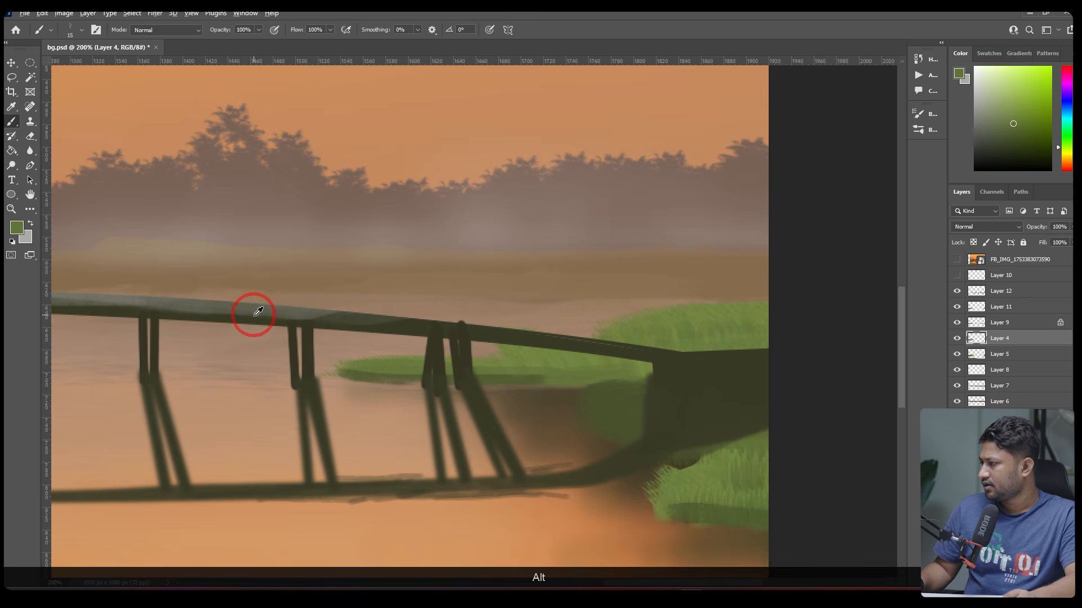
{"action": "left_click", "coordinate": [258, 311], "text": "alt"}
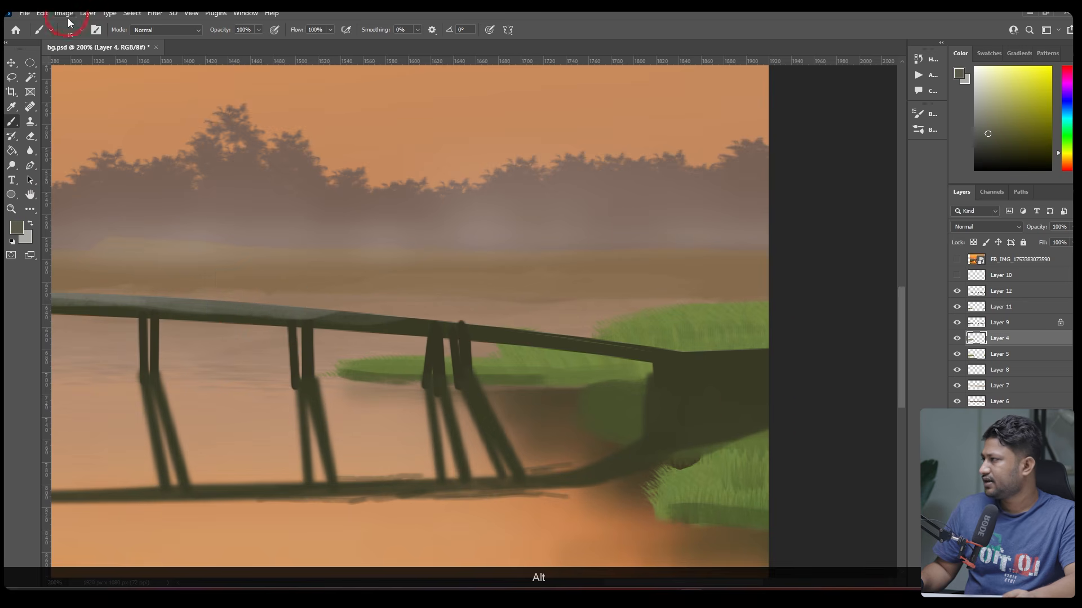
{"action": "left_click", "coordinate": [81, 31]}
{"action": "left_click", "coordinate": [132, 136]}
Undo the trial strokes at the bridge's right end and activate Layer 9 for the deck highlights
{"action": "left_click", "coordinate": [692, 336]}
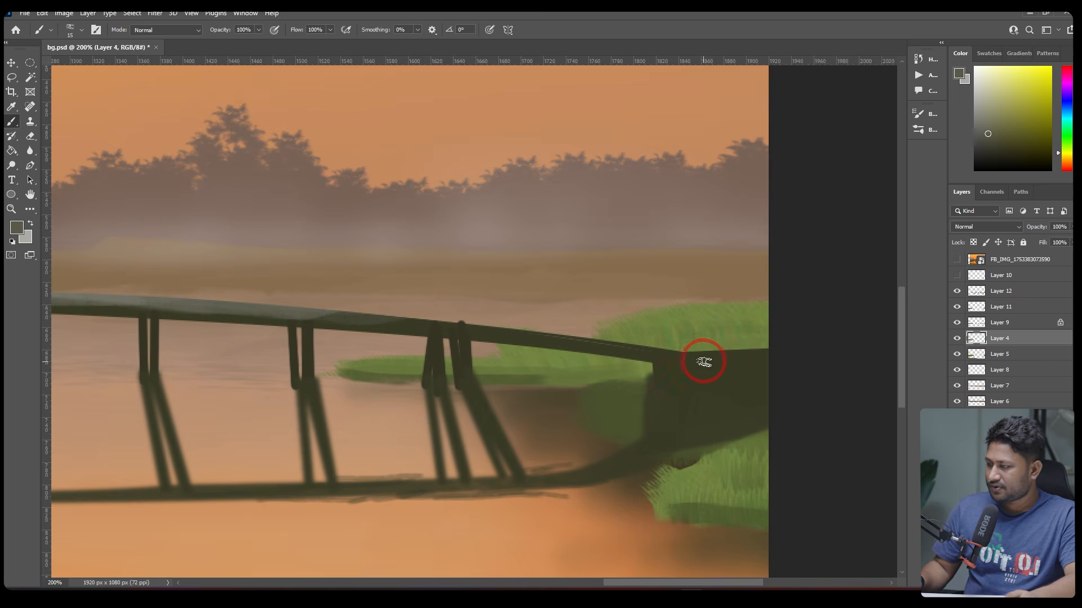
{"action": "key", "text": "ctrl+z"}
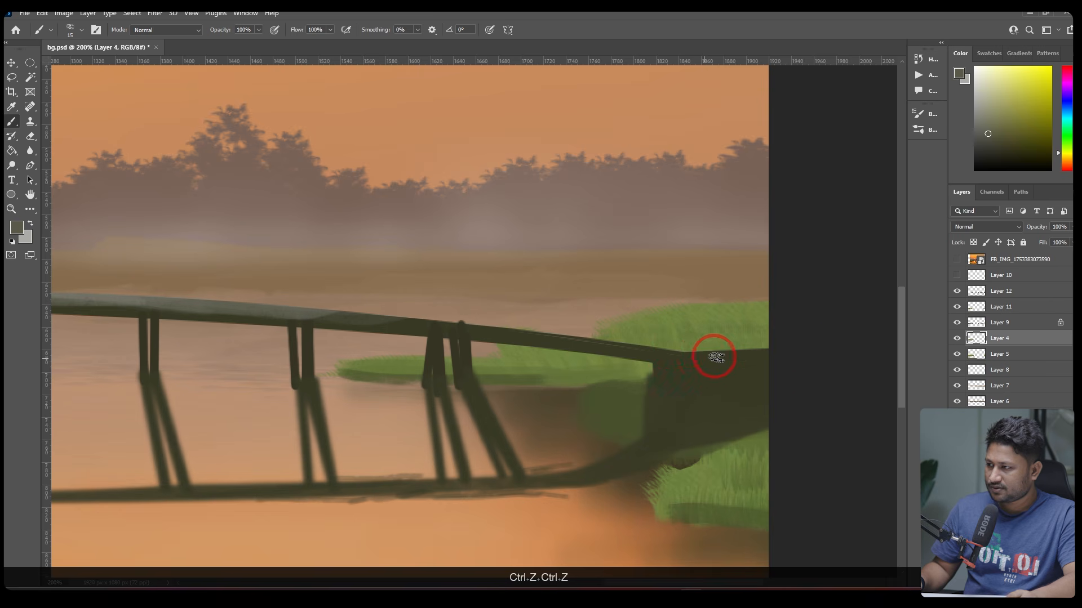
{"action": "left_click", "coordinate": [747, 368], "text": "ctrl"}
{"action": "key", "text": "ctrl+z"}
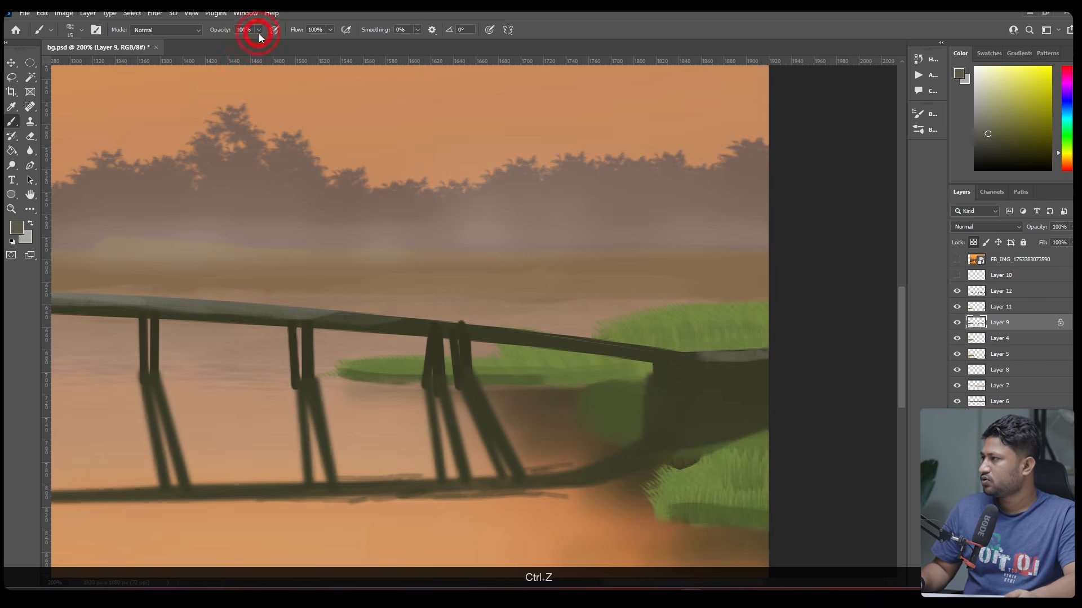
Set the brush opacity to 43% and size to 30 px, and paint a grey highlight along the deck's right end
{"action": "left_click_drag", "start_coordinate": [234, 44], "coordinate": [229, 44]}
{"action": "key", "text": "bracketright"}
{"action": "key", "text": "bracketright"}
{"action": "left_click_drag", "start_coordinate": [670, 365], "coordinate": [697, 367]}
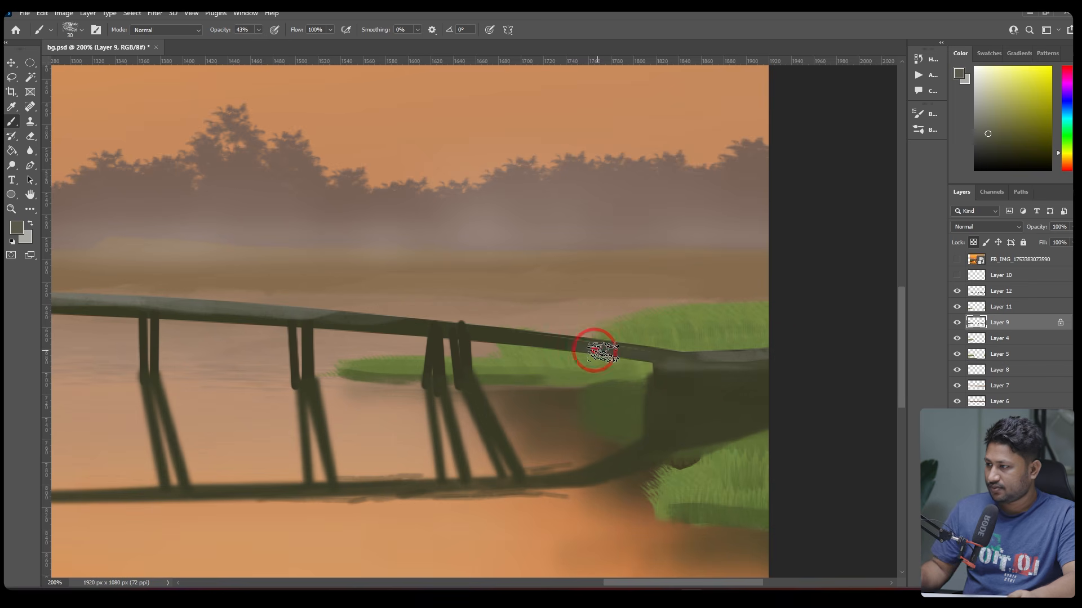
Undo the last stroke, activate Layer 12 and brush translucent grey shading over the dark abutment at the bridge's right end
{"action": "key", "text": "ctrl+z"}
{"action": "left_click", "coordinate": [736, 386], "text": "ctrl"}
{"action": "left_click_drag", "start_coordinate": [711, 384], "coordinate": [755, 411]}
{"action": "scroll", "coordinate": [711, 438], "scroll_direction": "down", "scroll_amount": 3}
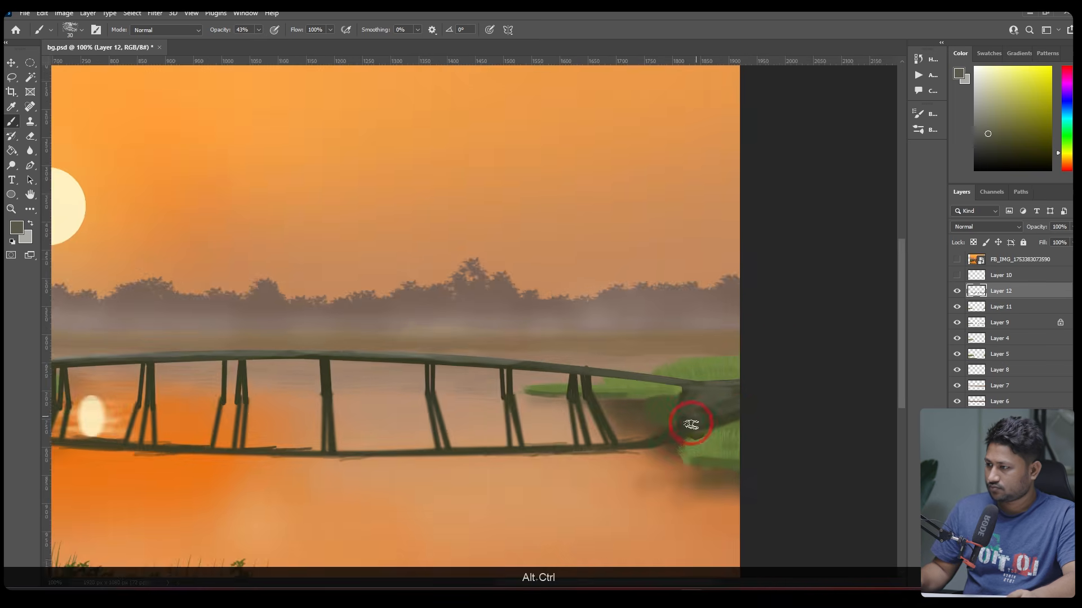
Activate Layer 11 and set the background colour to the dark green 48502d
{"action": "left_click", "coordinate": [729, 434], "text": "ctrl"}
{"action": "scroll", "coordinate": [735, 437], "scroll_direction": "up", "scroll_amount": 3}
{"action": "left_click", "coordinate": [26, 237]}
{"action": "left_click", "coordinate": [712, 453]}
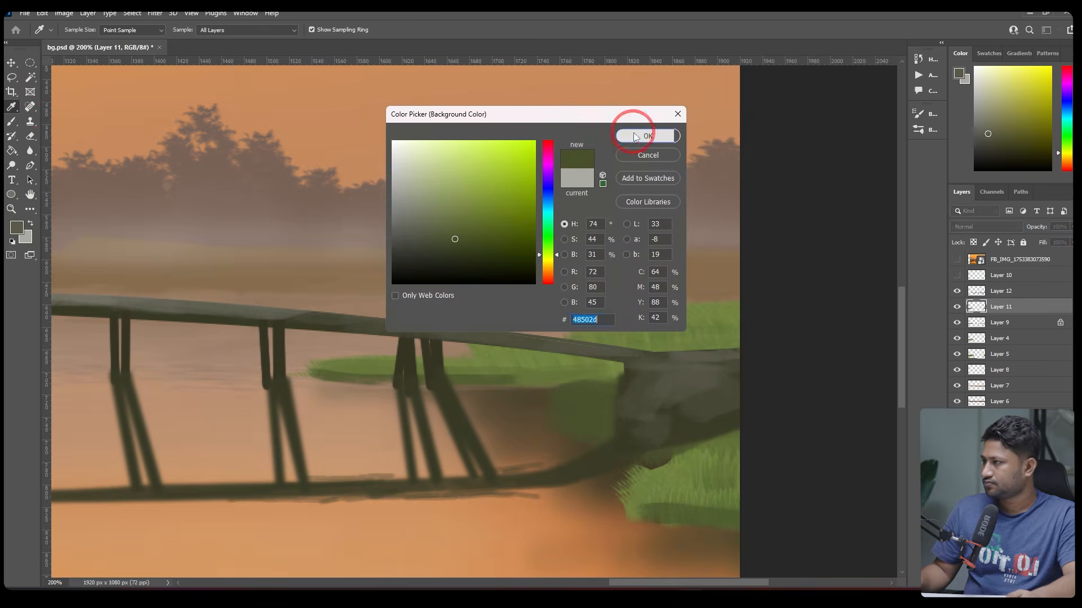
{"action": "left_click", "coordinate": [636, 136]}
Choose a grass brush and paint grass blades along the lower edge of the right abutment on Layer 12
{"action": "left_click", "coordinate": [77, 30]}
{"action": "scroll", "coordinate": [214, 375], "scroll_direction": "down", "scroll_amount": 1}
{"action": "double_click", "coordinate": [227, 379]}
{"action": "left_click", "coordinate": [655, 434], "text": "ctrl"}
{"action": "mouse_move", "coordinate": [699, 436]}
{"action": "left_mouse_down"}
{"action": "mouse_move", "coordinate": [717, 438]}
{"action": "mouse_move", "coordinate": [658, 454]}
{"action": "left_mouse_up"}
Sample greens from the right bank and paint overlapping grass blades below the abutment, undoing unwanted strokes
{"action": "left_click", "coordinate": [717, 458], "text": "alt"}
{"action": "left_click", "coordinate": [597, 424], "text": "alt"}
{"action": "key", "text": "ctrl+z"}
{"action": "key", "text": "ctrl+z"}
{"action": "left_click_drag", "start_coordinate": [732, 434], "coordinate": [649, 475]}
{"action": "left_click", "coordinate": [703, 484], "text": "alt"}
{"action": "left_click_drag", "start_coordinate": [735, 476], "coordinate": [627, 504]}
{"action": "key", "text": "ctrl+z"}
{"action": "key", "text": "ctrl+z"}
{"action": "left_click", "coordinate": [678, 511], "text": "alt"}
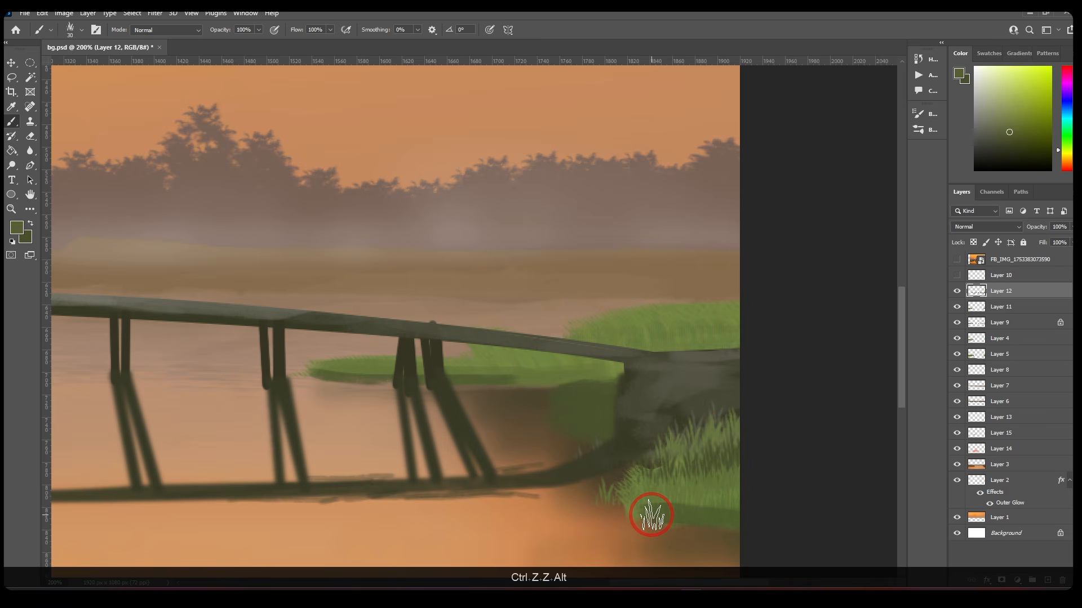
Touch up the grass by the bridge's left end and activate the sky's Layer 1 for brushing
{"action": "left_click_drag", "start_coordinate": [616, 400], "coordinate": [498, 403]}
{"action": "mouse_move", "coordinate": [305, 419]}
{"action": "left_mouse_down"}
{"action": "mouse_move", "coordinate": [367, 400]}
{"action": "mouse_move", "coordinate": [242, 401]}
{"action": "left_mouse_up"}
{"action": "left_click", "coordinate": [304, 369], "text": "ctrl+alt"}
{"action": "left_click", "coordinate": [304, 369], "text": "ctrl+alt"}
{"action": "left_click", "coordinate": [479, 370], "text": "ctrl"}
{"action": "left_click_drag", "start_coordinate": [578, 400], "coordinate": [539, 408]}
{"action": "left_click", "coordinate": [358, 169]}
{"action": "key", "text": "b"}
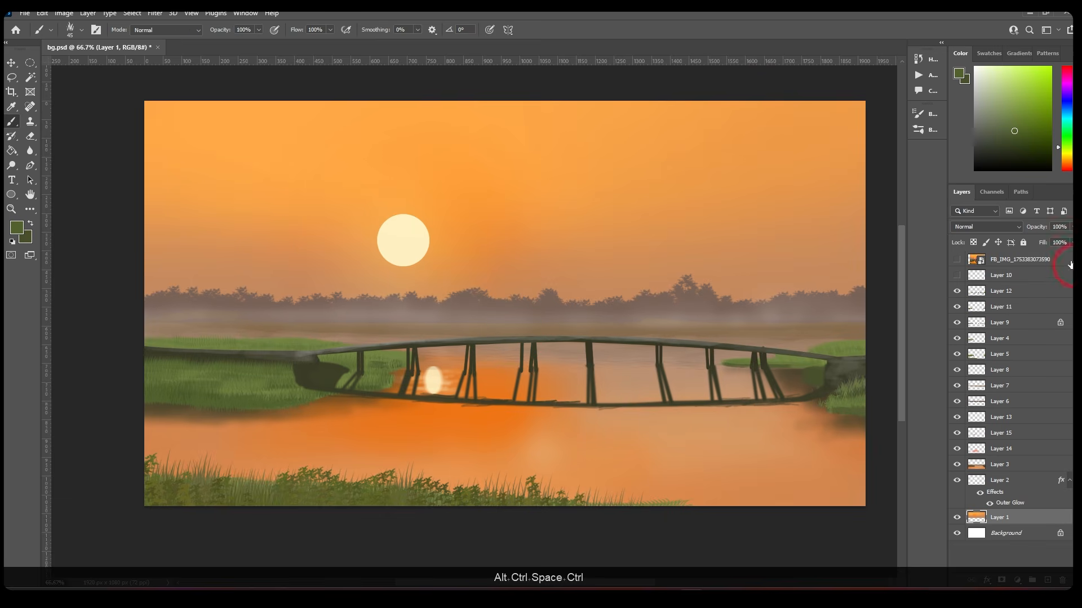
Show the reference photo, sample the bright yellow of its clouds and hide the photo again
{"action": "left_click", "coordinate": [957, 260]}
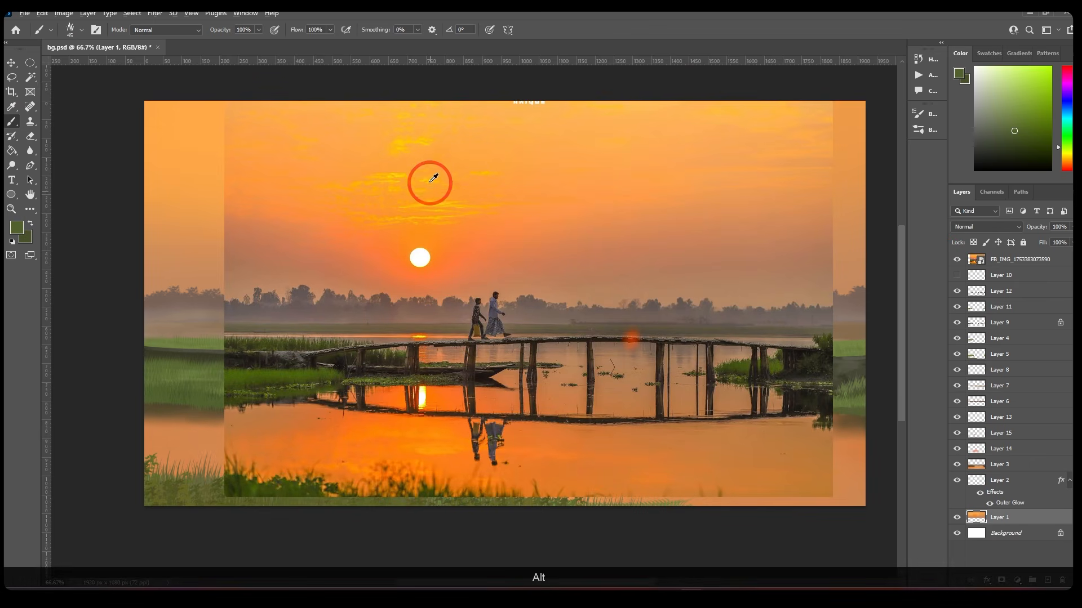
{"action": "left_click", "coordinate": [421, 142], "text": "alt"}
{"action": "left_click", "coordinate": [419, 146], "text": "ctrl"}
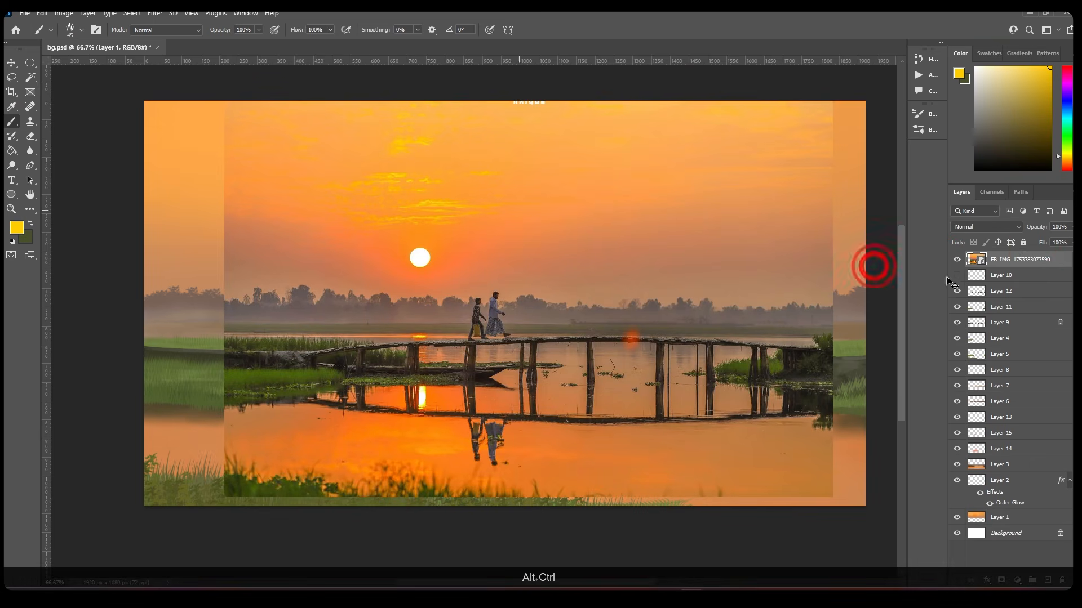
{"action": "left_click", "coordinate": [951, 261]}
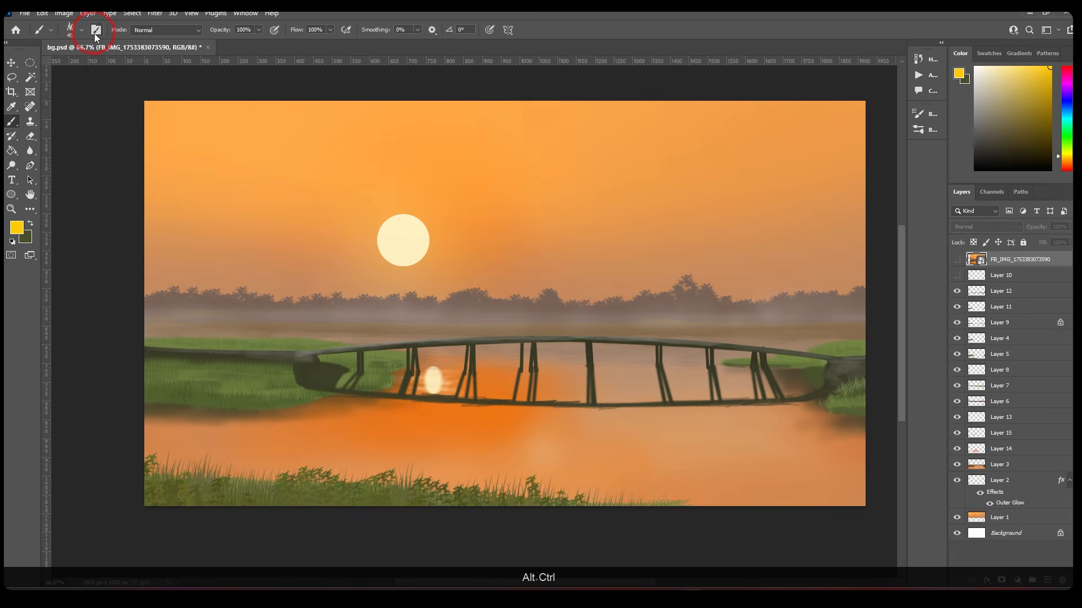
Choose the "cloud 3" brush from the cloud brush set
{"action": "left_click", "coordinate": [69, 29]}
{"action": "left_click", "coordinate": [33, 280]}
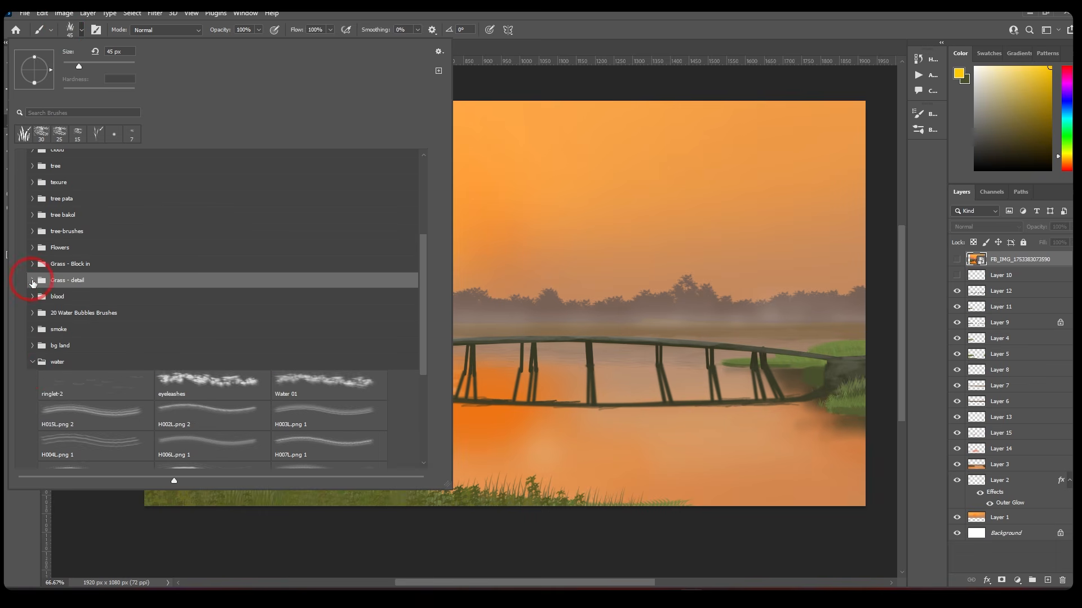
{"action": "left_click", "coordinate": [32, 363]}
{"action": "scroll", "coordinate": [63, 265], "scroll_direction": "up", "scroll_amount": 2}
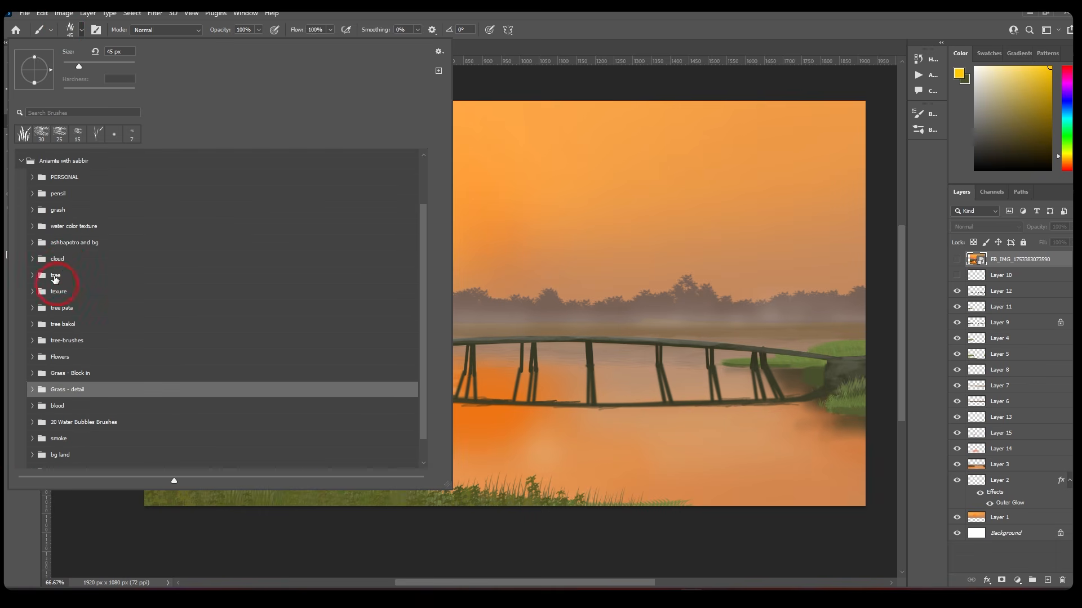
{"action": "scroll", "coordinate": [62, 298], "scroll_direction": "down", "scroll_amount": 1}
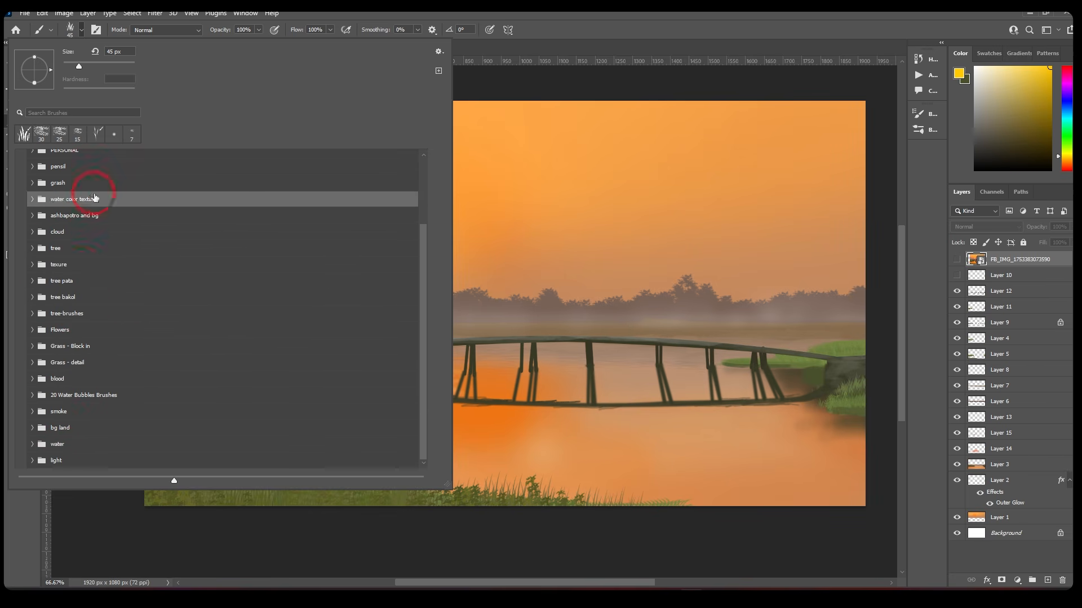
{"action": "scroll", "coordinate": [79, 253], "scroll_direction": "up", "scroll_amount": 3}
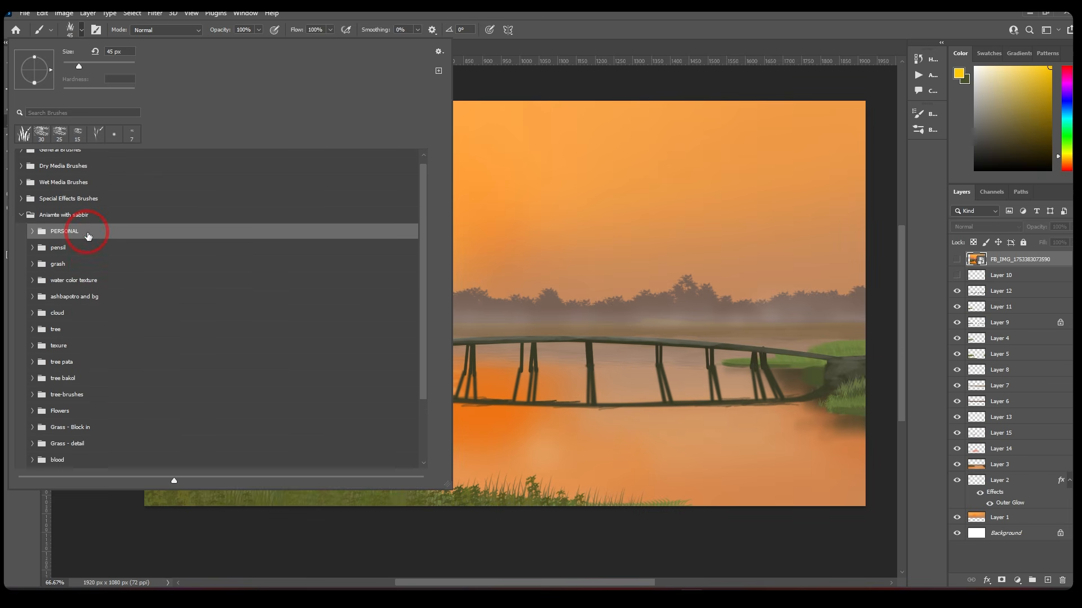
{"action": "left_click", "coordinate": [32, 312]}
{"action": "scroll", "coordinate": [112, 326], "scroll_direction": "down", "scroll_amount": 3}
{"action": "left_click", "coordinate": [208, 310]}
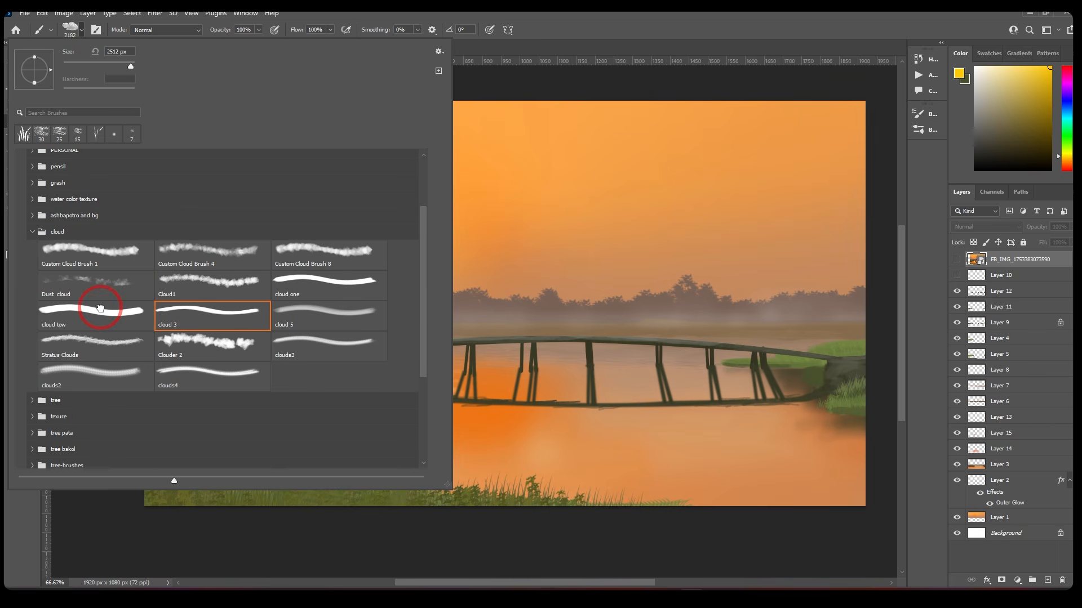
{"action": "left_click", "coordinate": [211, 299]}
{"action": "left_click", "coordinate": [209, 313]}
Create a new layer above the sun's Layer 2 for the clouds and undo the oversized trial stamp
{"action": "left_click", "coordinate": [512, 242]}
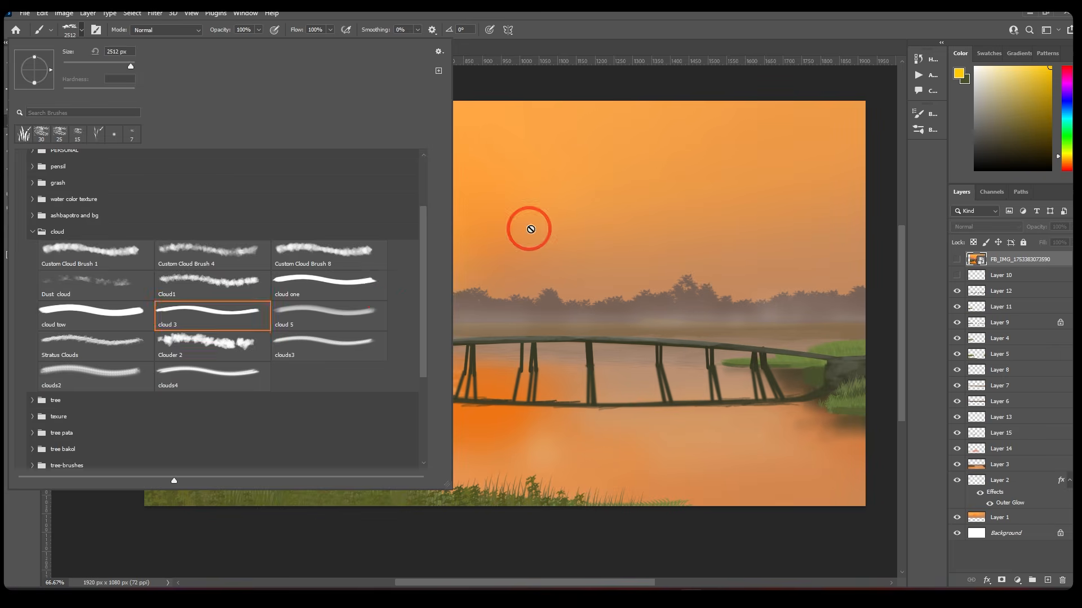
{"action": "left_click", "coordinate": [527, 224]}
{"action": "left_click", "coordinate": [1005, 512]}
{"action": "left_click", "coordinate": [1047, 580]}
{"action": "left_click", "coordinate": [502, 217]}
{"action": "key", "text": "ctrl+z"}
Reduce the cloud brush considerably and stamp a yellow cloud cluster beside and over the sun, undoing the extra stroke
{"action": "key", "text": "bracketleft"}
{"action": "key", "text": "bracketleft"}
{"action": "key", "text": "bracketleft"}
{"action": "key", "text": "bracketleft"}
{"action": "key", "text": "bracketleft"}
{"action": "key", "text": "bracketleft"}
{"action": "key", "text": "bracketleft"}
{"action": "key", "text": "bracketleft"}
{"action": "key", "text": "bracketleft"}
{"action": "key", "text": "bracketleft"}
{"action": "key", "text": "bracketleft"}
{"action": "key", "text": "bracketleft"}
{"action": "key", "text": "bracketleft"}
{"action": "key", "text": "bracketleft"}
{"action": "key", "text": "bracketleft"}
{"action": "key", "text": "bracketleft"}
{"action": "left_click", "coordinate": [323, 212]}
{"action": "left_click_drag", "start_coordinate": [327, 212], "coordinate": [415, 215]}
{"action": "key", "text": "ctrl+z"}
Shrink the brush further and stamp a second yellow cloud cluster right of the sun, undoing the extra stroke
{"action": "key", "text": "bracketleft"}
{"action": "key", "text": "bracketleft"}
{"action": "left_click", "coordinate": [633, 210]}
{"action": "left_click_drag", "start_coordinate": [718, 183], "coordinate": [534, 182]}
{"action": "key", "text": "ctrl+z"}
Brush translucent yellow haze across the upper sky with the "cloud 5" brush, enlarging it to 900 px and undoing unwanted stamps
{"action": "left_click", "coordinate": [82, 29]}
{"action": "left_click", "coordinate": [316, 319]}
{"action": "left_click", "coordinate": [812, 182]}
{"action": "key", "text": "ctrl+z"}
{"action": "left_click_drag", "start_coordinate": [477, 123], "coordinate": [421, 129]}
{"action": "key", "text": "bracketright"}
{"action": "key", "text": "bracketright"}
{"action": "left_click", "coordinate": [853, 124]}
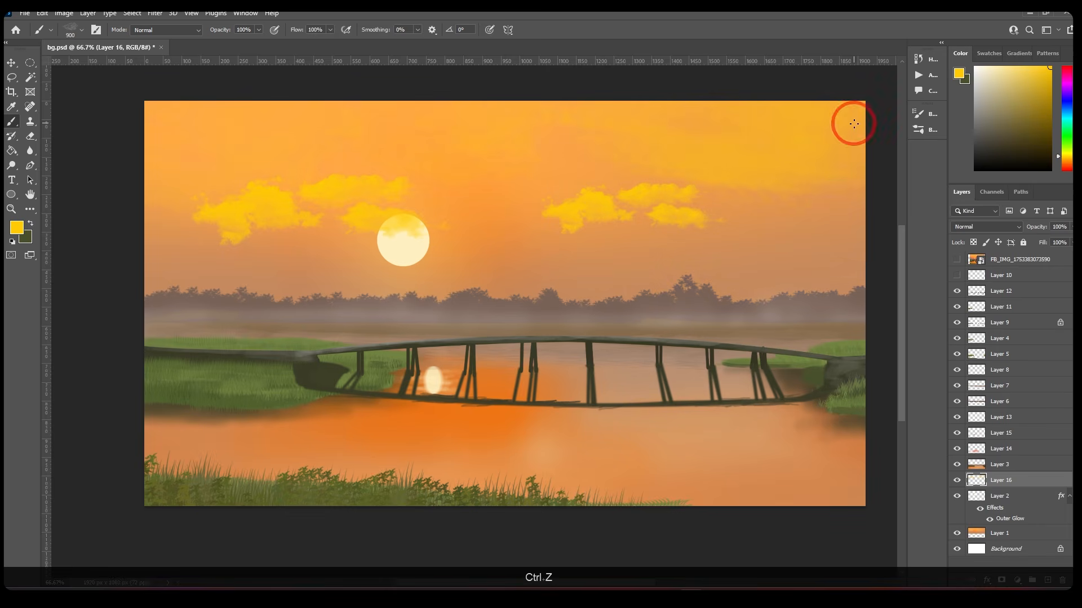
{"action": "key", "text": "ctrl+z"}
{"action": "left_click", "coordinate": [470, 246]}
{"action": "key", "text": "ctrl+z"}
Stamp soft yellow clouds across the upper left, centre and upper right of the sky with the "Dust. cloud" brush
{"action": "left_click", "coordinate": [82, 30]}
{"action": "left_click", "coordinate": [97, 307]}
{"action": "left_click", "coordinate": [826, 125]}
{"action": "key", "text": "ctrl+z"}
{"action": "left_click", "coordinate": [497, 144]}
{"action": "left_click", "coordinate": [235, 133]}
{"action": "left_click", "coordinate": [168, 156]}
{"action": "left_click", "coordinate": [803, 141]}
Switch to the Eraser with the "Cloud1" brush at 364 px
{"action": "left_click", "coordinate": [659, 188], "text": "ctrl"}
{"action": "left_click", "coordinate": [660, 192], "text": "ctrl"}
{"action": "left_click", "coordinate": [29, 142]}
{"action": "left_click", "coordinate": [76, 32]}
{"action": "left_click", "coordinate": [214, 282]}
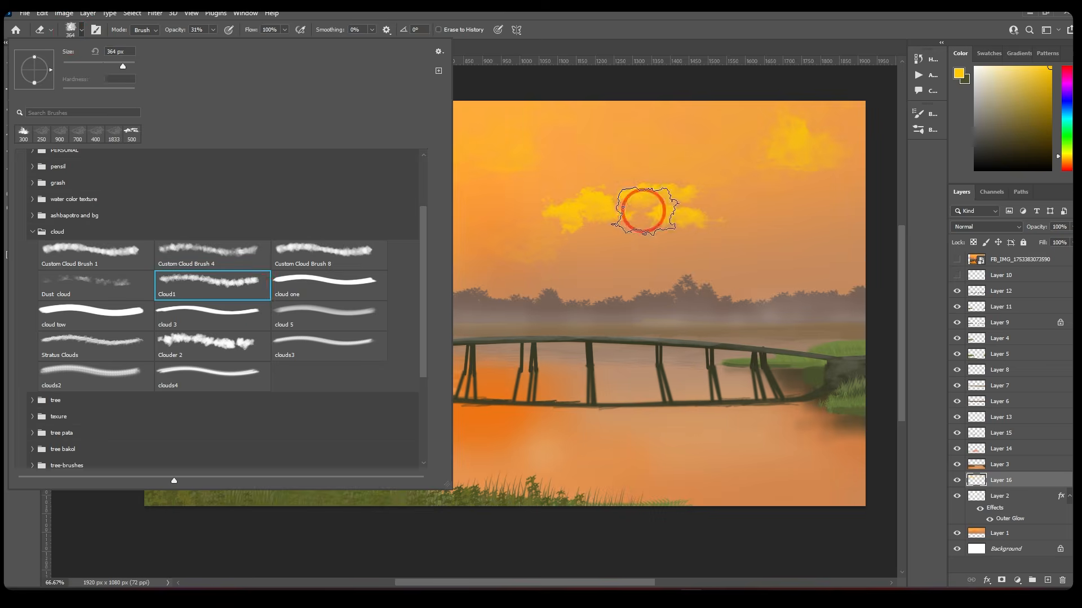
Partly erase the two cloud clusters to fade them and clear the yellow from the sun
{"action": "left_click", "coordinate": [640, 210]}
{"action": "left_click", "coordinate": [706, 215]}
{"action": "left_click", "coordinate": [289, 234]}
{"action": "left_click", "coordinate": [374, 241]}
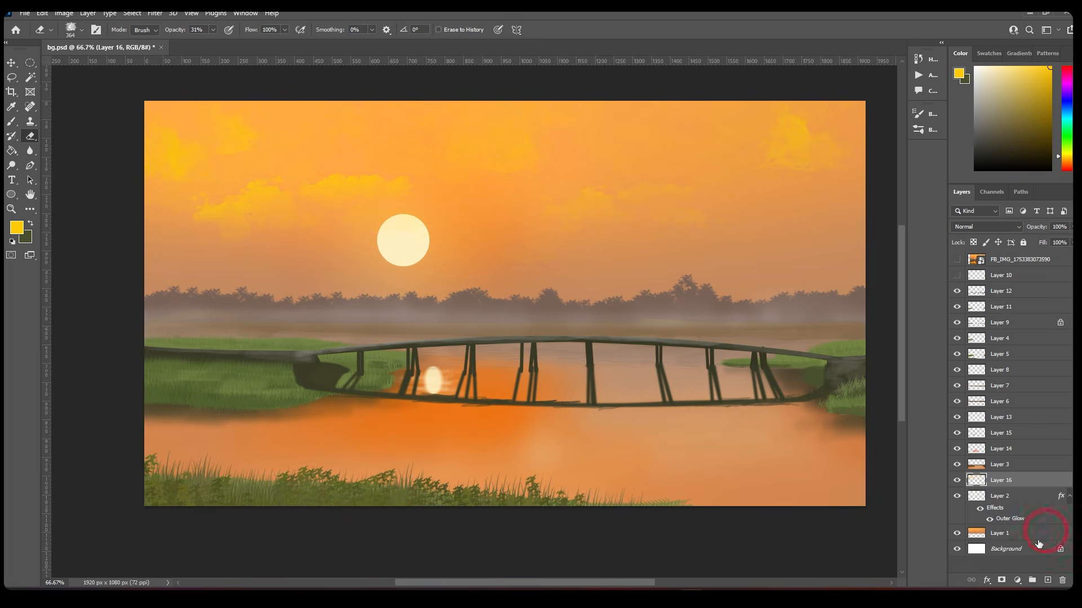
Move the cloud layer beneath the sun's Layer 2 and select the sun, undoing the accidental shift
{"action": "left_click_drag", "start_coordinate": [1009, 519], "coordinate": [1009, 525]}
{"action": "key", "text": "v"}
{"action": "left_click", "coordinate": [419, 241]}
{"action": "left_click", "coordinate": [430, 240], "text": "ctrl+alt"}
{"action": "left_click", "coordinate": [424, 243], "text": "ctrl"}
{"action": "left_click_drag", "start_coordinate": [431, 242], "coordinate": [515, 283]}
{"action": "key", "text": "ctrl+z"}
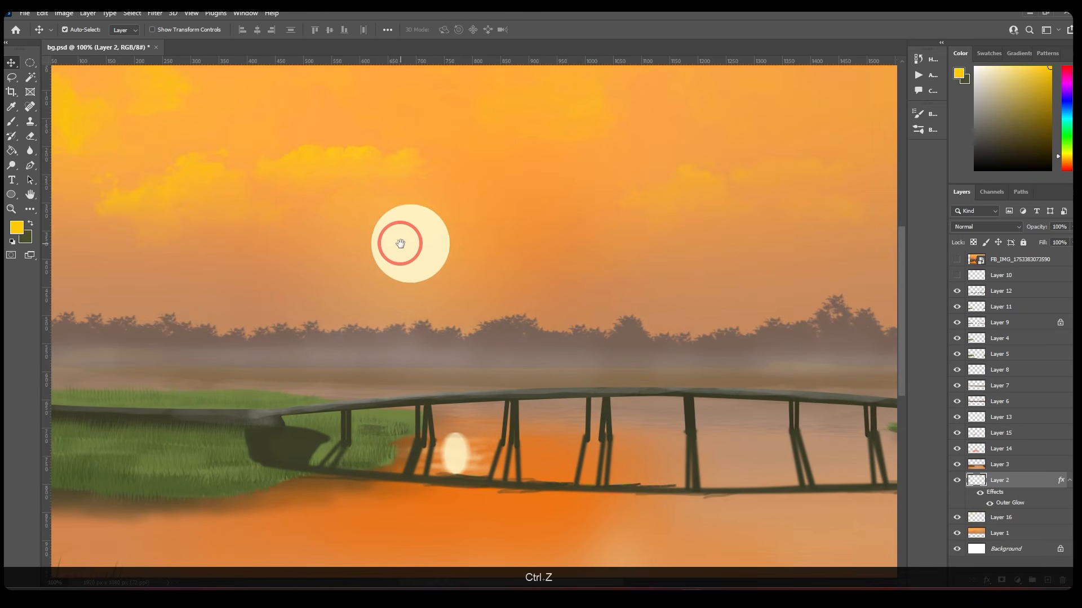
Soften the sun's edge with a Gaussian Blur of 1.6 pixels and deselect its layer
{"action": "left_click_drag", "start_coordinate": [400, 243], "coordinate": [401, 231]}
{"action": "left_click", "coordinate": [153, 17]}
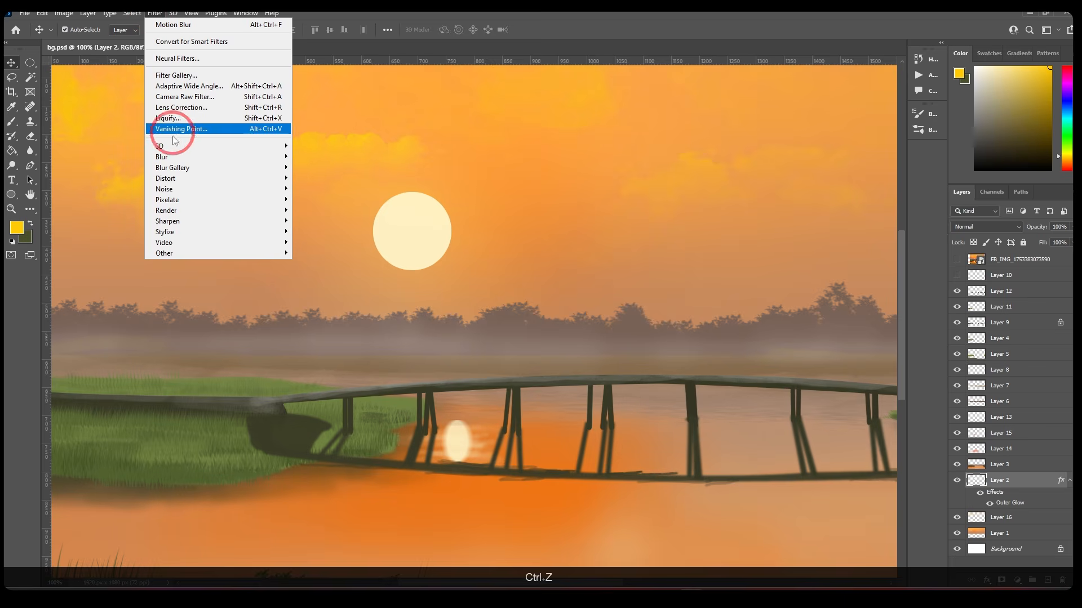
{"action": "mouse_move", "coordinate": [172, 151]}
{"action": "left_click", "coordinate": [342, 203]}
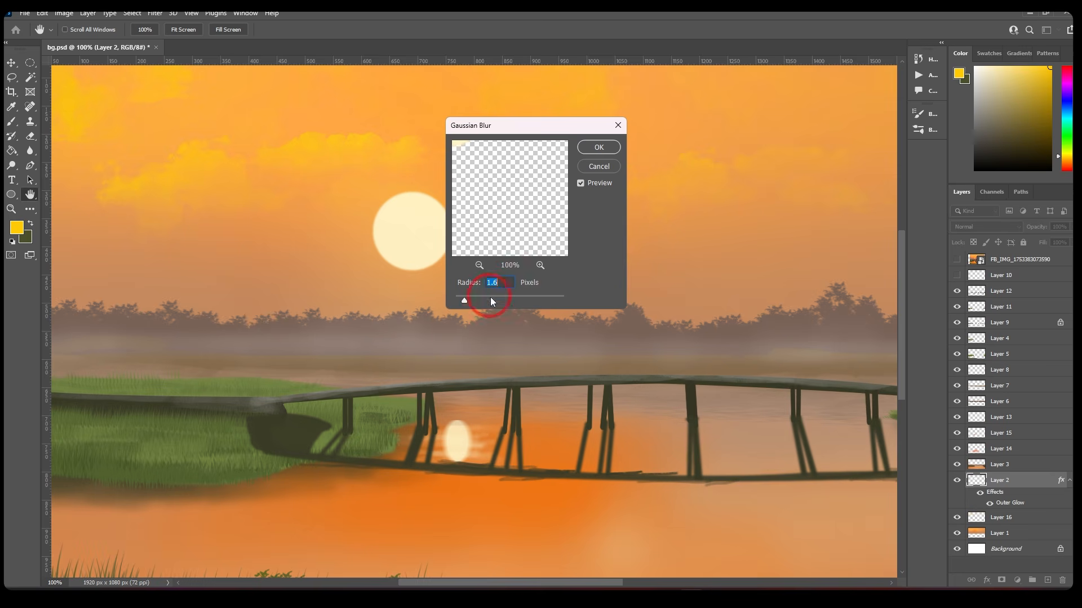
{"action": "left_click", "coordinate": [597, 145]}
{"action": "left_click", "coordinate": [586, 182], "text": "ctrl+alt"}
{"action": "left_click_drag", "start_coordinate": [582, 228], "coordinate": [502, 244]}
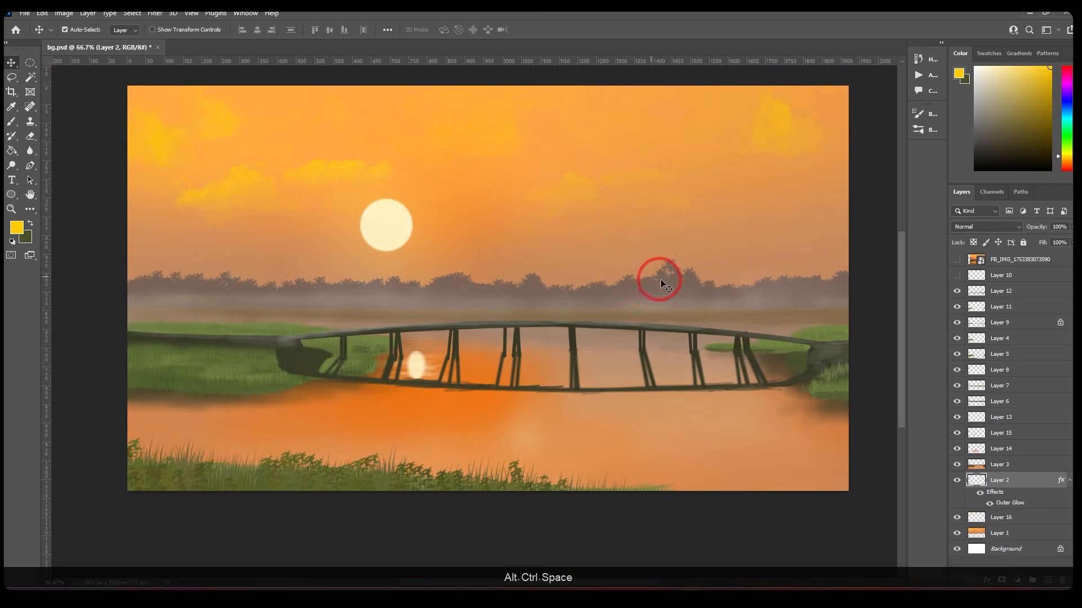
{"action": "left_click", "coordinate": [745, 525]}
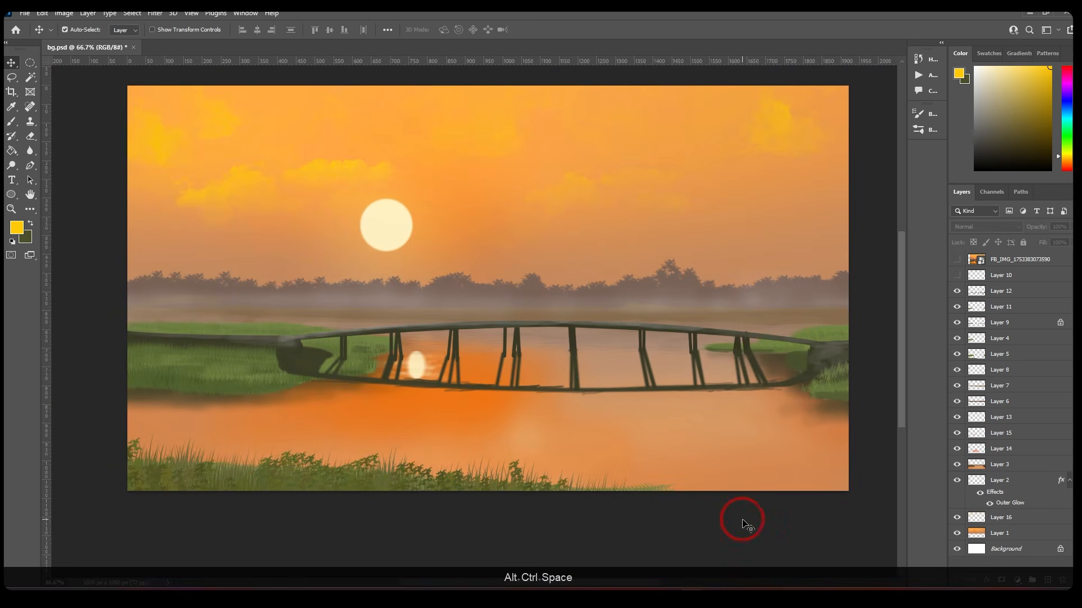
Activate Layer 5 with the foreground grass and ready the Brush tool with the dark green as foreground colour
{"action": "left_click", "coordinate": [654, 490]}
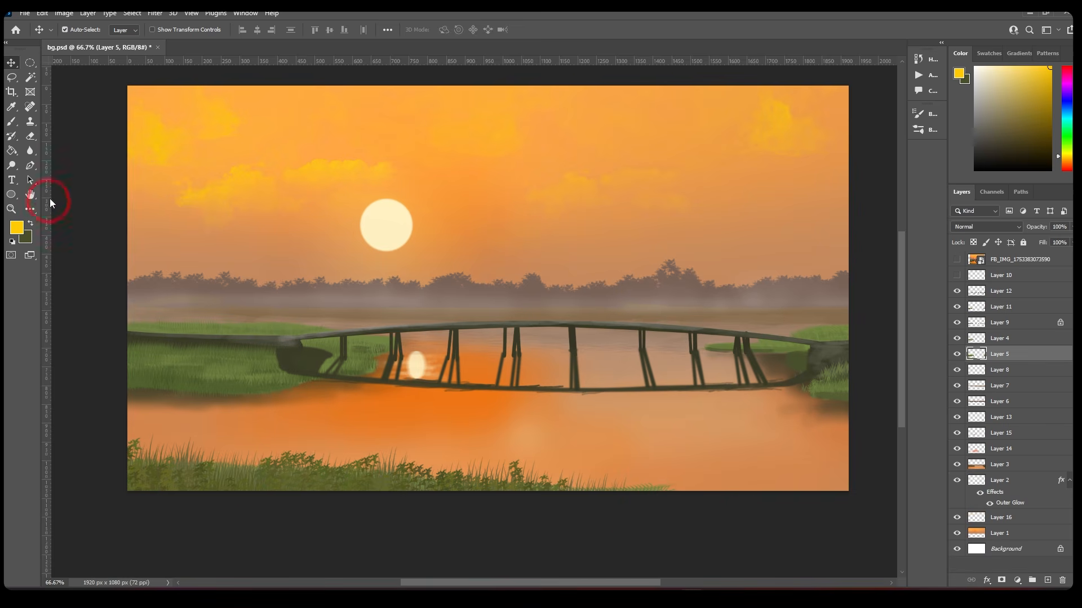
{"action": "left_click", "coordinate": [13, 125]}
{"action": "left_click", "coordinate": [32, 226]}
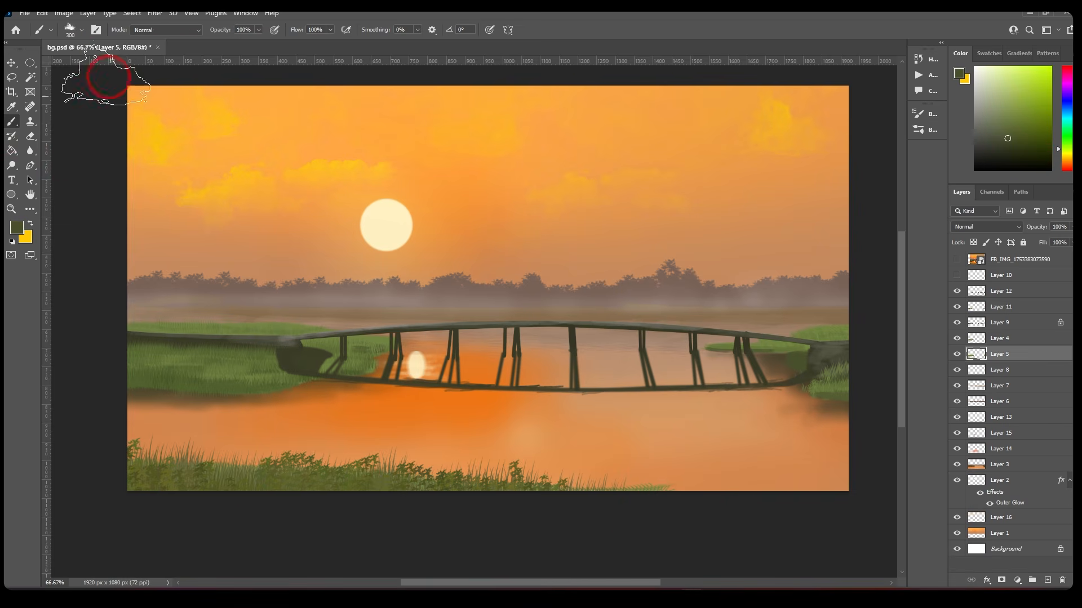
Browse the brush folders and try the tree brush in the tree bakol folder
{"action": "left_click", "coordinate": [82, 30]}
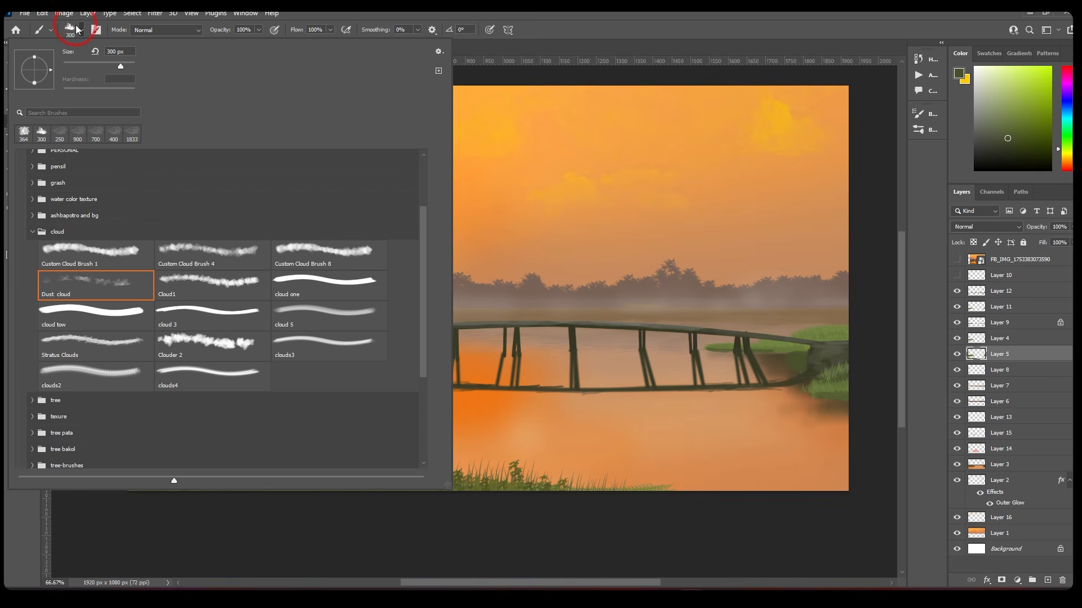
{"action": "left_click", "coordinate": [32, 231]}
{"action": "scroll", "coordinate": [90, 223], "scroll_direction": "up", "scroll_amount": 4}
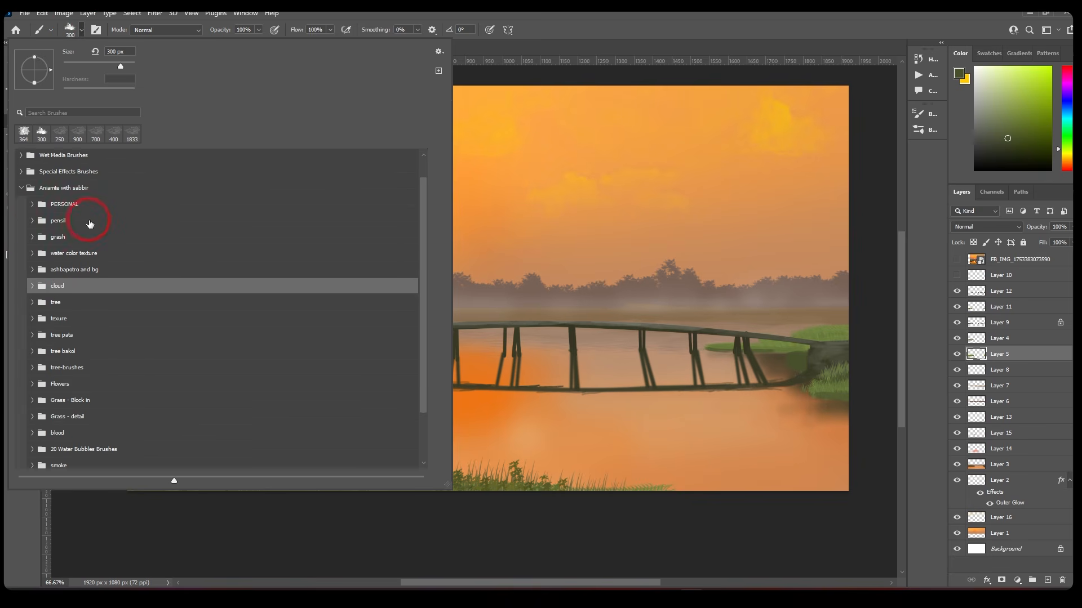
{"action": "left_click", "coordinate": [32, 230]}
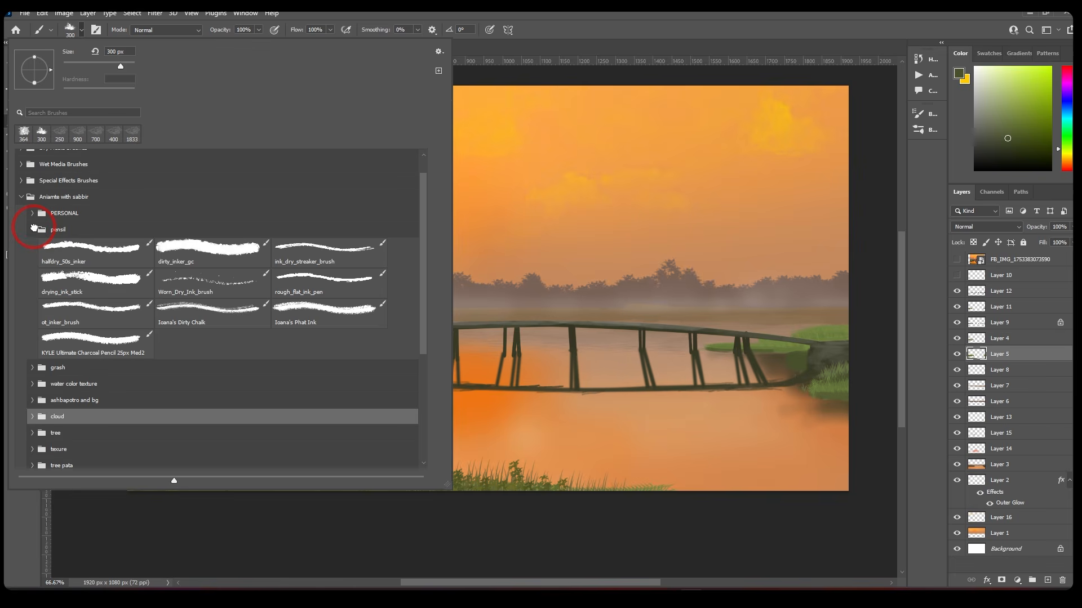
{"action": "left_click", "coordinate": [33, 228]}
{"action": "double_click", "coordinate": [34, 265]}
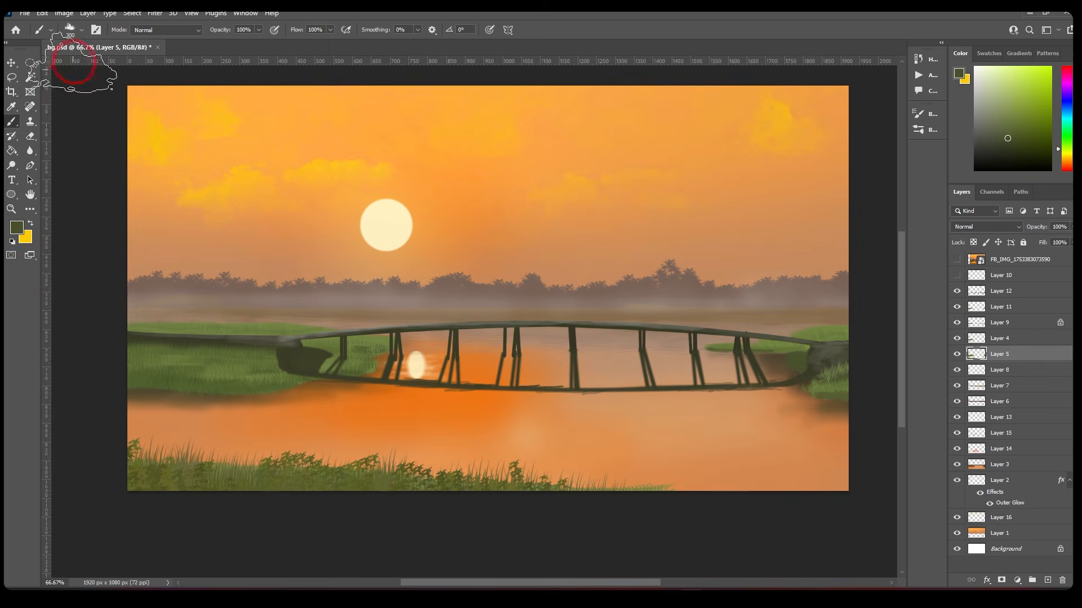
{"action": "left_click", "coordinate": [82, 29]}
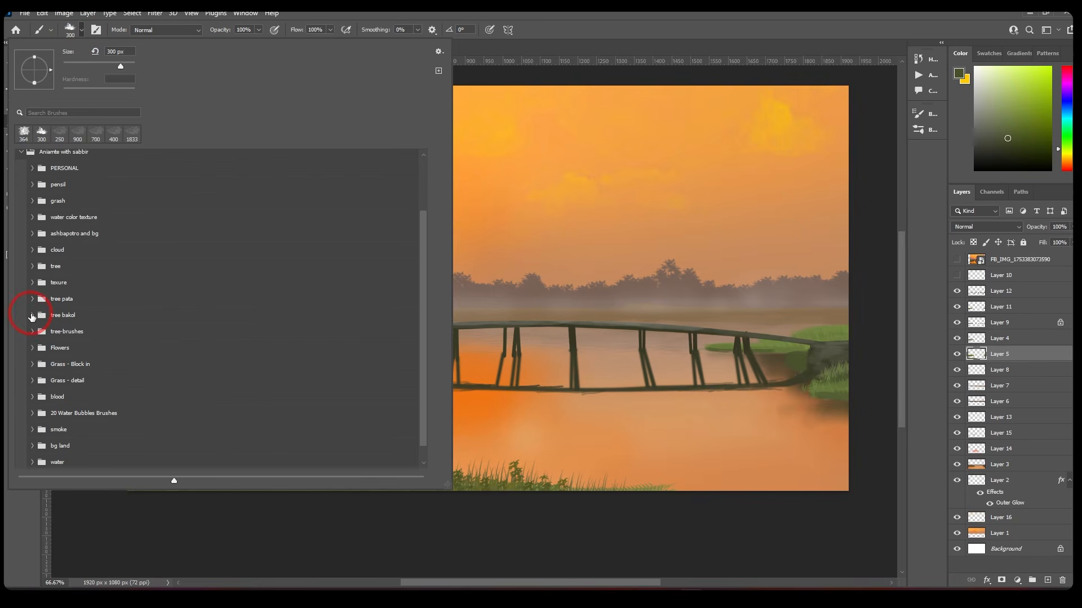
{"action": "left_click", "coordinate": [32, 316]}
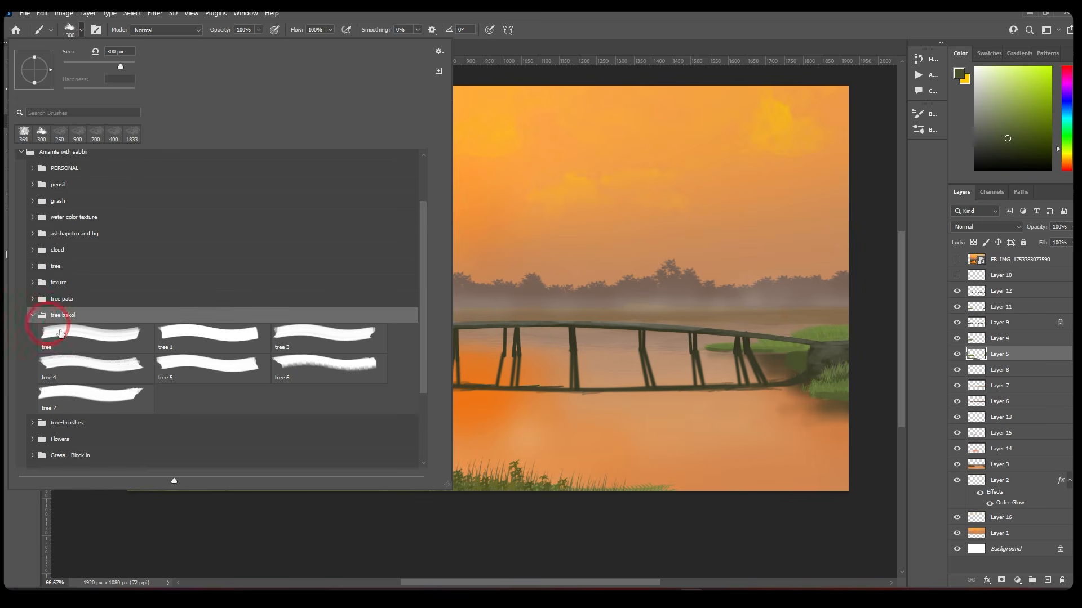
{"action": "left_click", "coordinate": [60, 333]}
Choose the AT_Marula1 brush from the tree brush folder
{"action": "left_click", "coordinate": [34, 317]}
{"action": "left_click", "coordinate": [31, 284]}
{"action": "left_click", "coordinate": [31, 280]}
{"action": "left_click", "coordinate": [35, 273]}
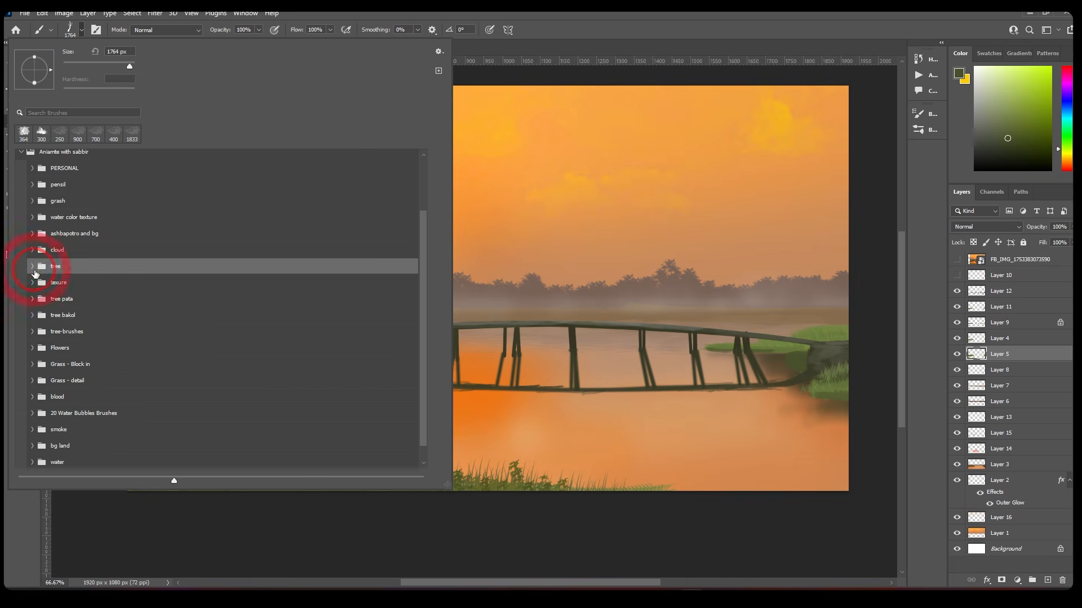
{"action": "left_click", "coordinate": [194, 309]}
{"action": "left_click", "coordinate": [236, 424]}
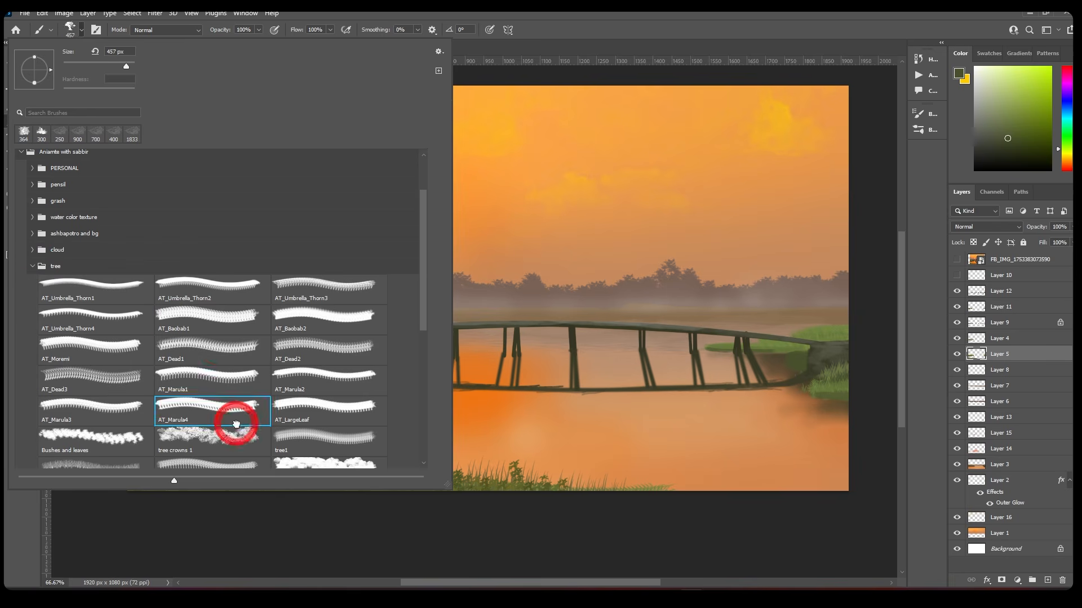
Try stamping the tree above the far right bank on Layer 5 and undo both attempts
{"action": "left_click", "coordinate": [823, 259]}
{"action": "key", "text": "ctrl+z"}
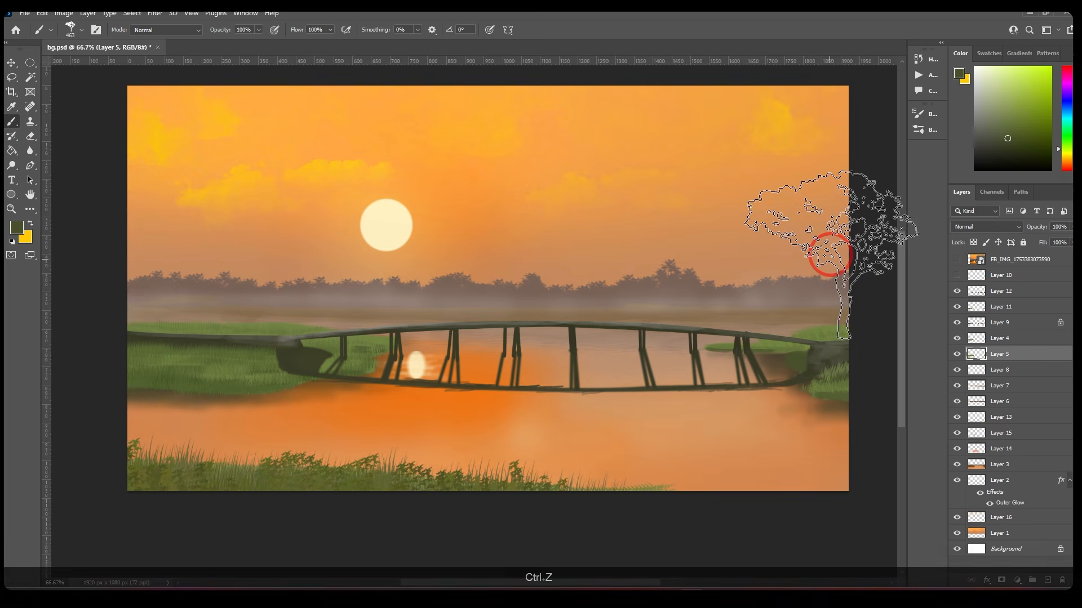
{"action": "left_click", "coordinate": [830, 256]}
{"action": "key", "text": "ctrl+z"}
Add a new layer above Layer 3 and move it directly beneath Layer 5, undoing the trial tree stamp
{"action": "left_click", "coordinate": [1006, 350]}
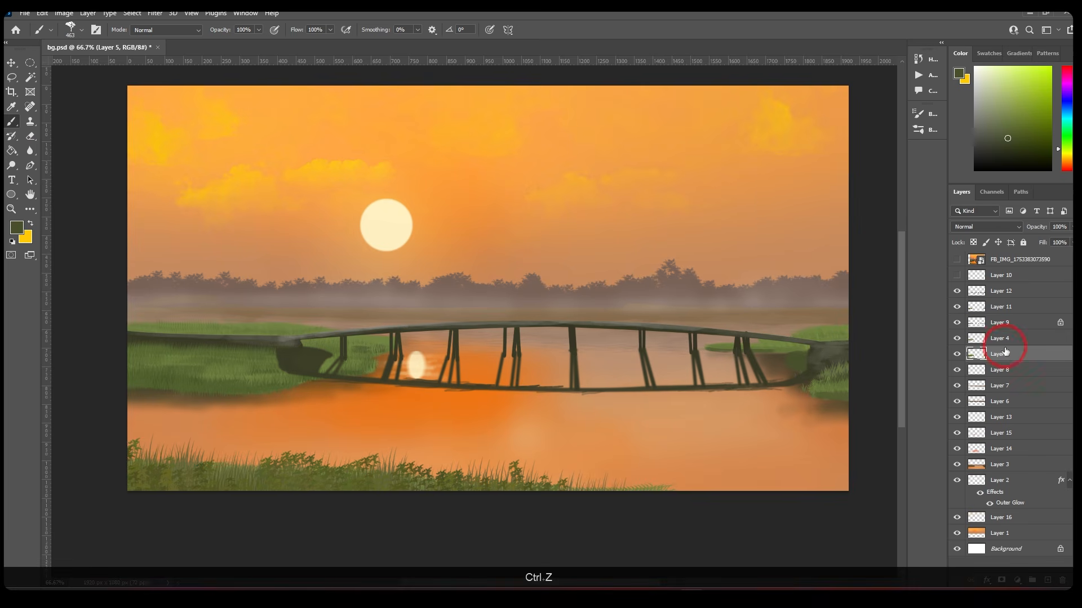
{"action": "left_click", "coordinate": [1007, 480]}
{"action": "left_click", "coordinate": [989, 467]}
{"action": "left_click", "coordinate": [958, 465]}
{"action": "left_click", "coordinate": [957, 465]}
{"action": "left_click", "coordinate": [1046, 581]}
{"action": "left_click", "coordinate": [815, 256]}
{"action": "key", "text": "ctrl+z"}
{"action": "left_click_drag", "start_coordinate": [1006, 467], "coordinate": [997, 372]}
Stamp one dark green tree on the far right bank, undoing the misplaced first attempt
{"action": "left_click", "coordinate": [815, 252]}
{"action": "key", "text": "ctrl+z"}
{"action": "left_click", "coordinate": [815, 253]}
Lock the tree layer's transparent pixels and set the foreground colour to brown #51462e
{"action": "left_click_drag", "start_coordinate": [778, 346], "coordinate": [794, 281]}
{"action": "left_click_drag", "start_coordinate": [594, 288], "coordinate": [250, 302]}
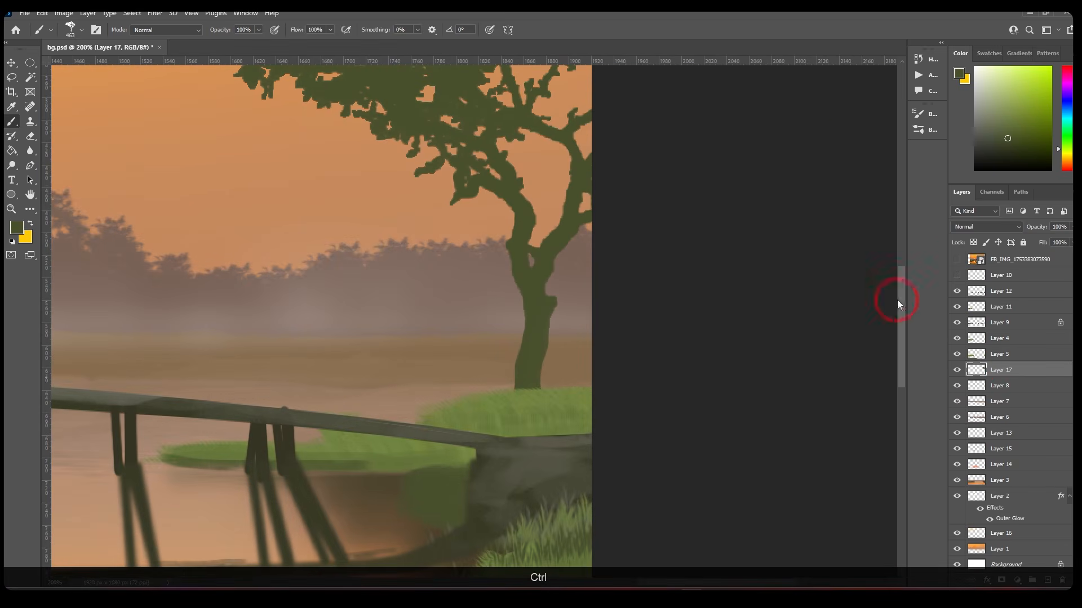
{"action": "left_click", "coordinate": [17, 227]}
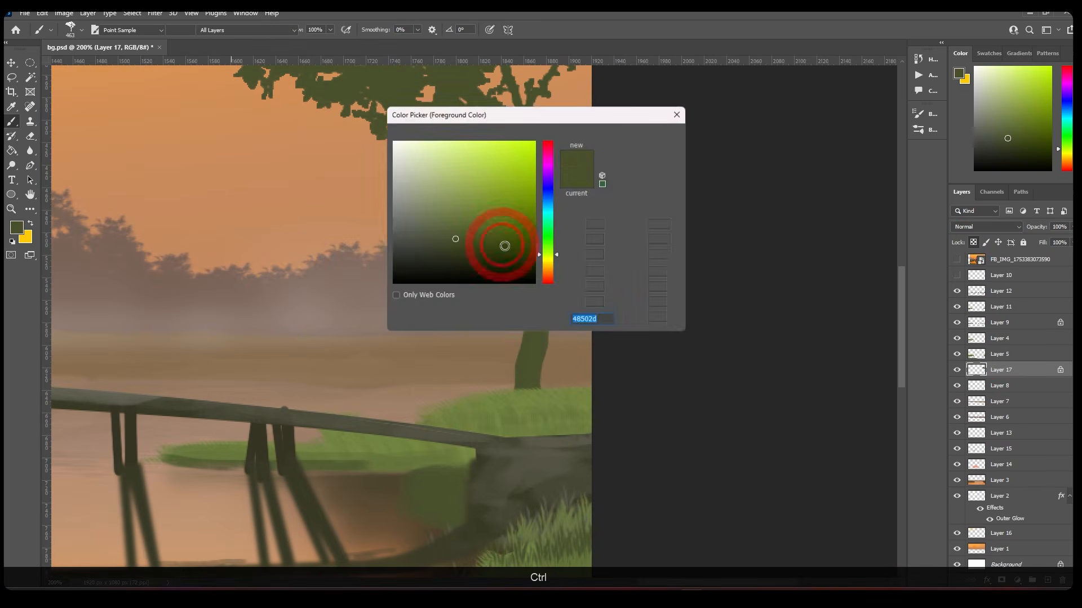
{"action": "mouse_move", "coordinate": [544, 258]}
{"action": "left_mouse_down"}
{"action": "mouse_move", "coordinate": [546, 274]}
{"action": "mouse_move", "coordinate": [556, 268]}
{"action": "left_mouse_up"}
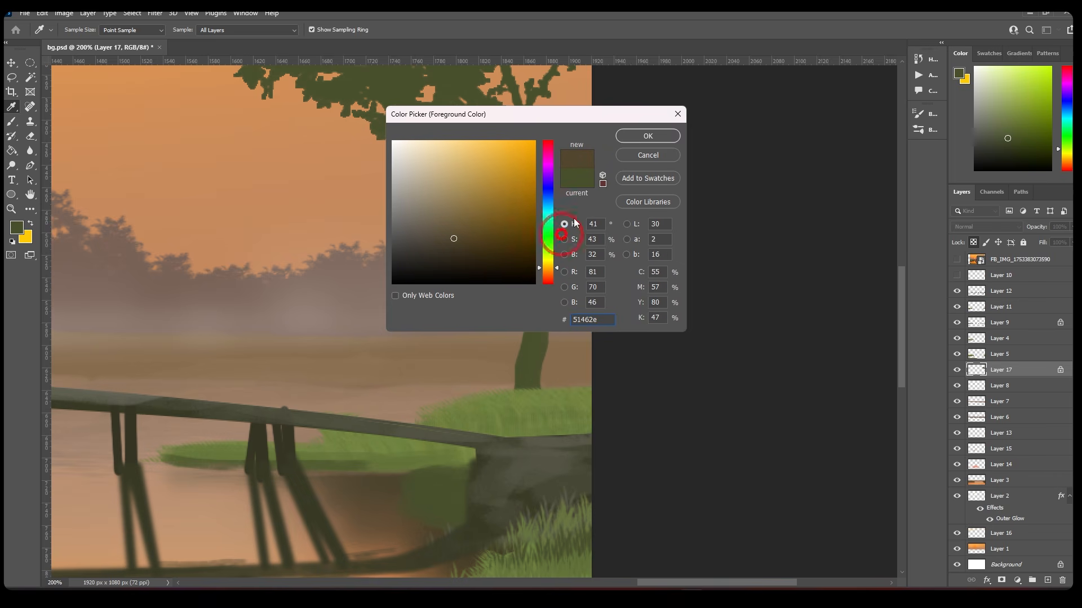
{"action": "left_click", "coordinate": [651, 140]}
Choose a textured 70 px brush from the PERSONAL folder and paint the tree's trunk and branches brown
{"action": "key", "text": "b"}
{"action": "left_click", "coordinate": [72, 29]}
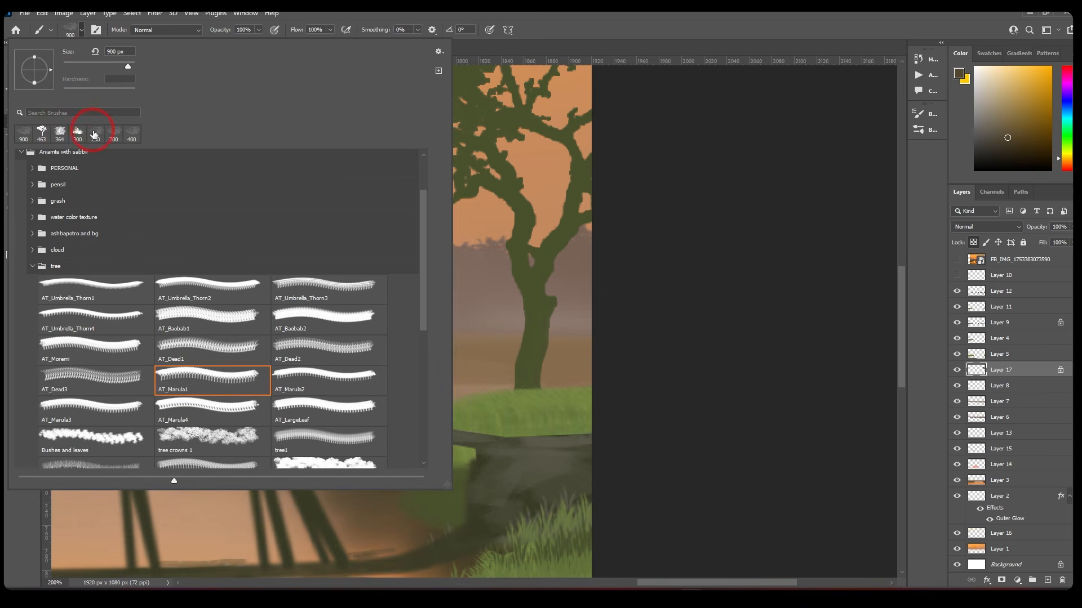
{"action": "left_click", "coordinate": [32, 169]}
{"action": "double_click", "coordinate": [194, 265]}
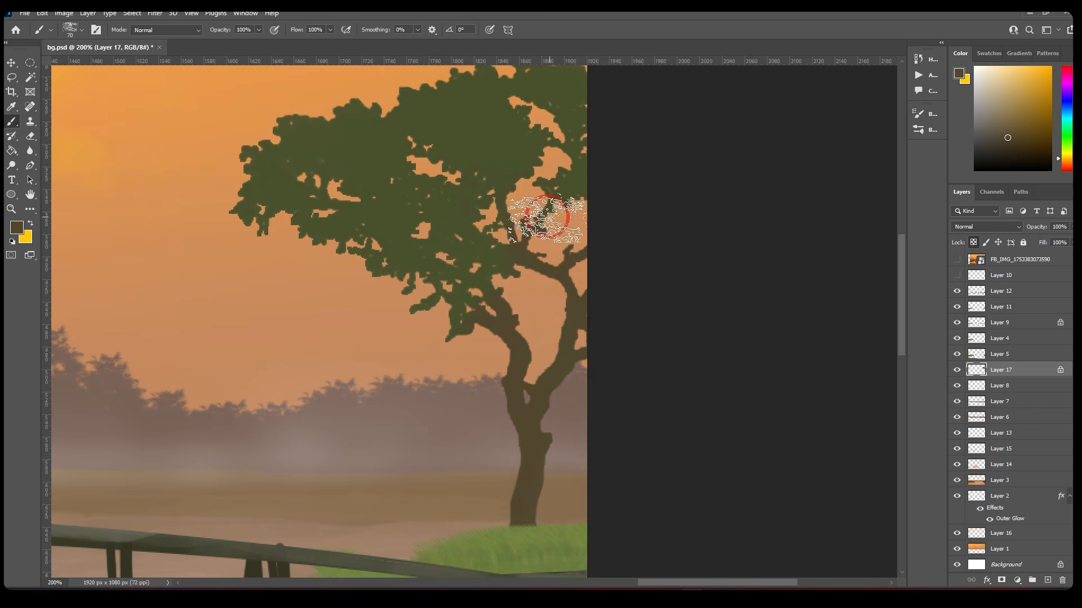
{"action": "left_click_drag", "start_coordinate": [547, 218], "coordinate": [499, 283]}
Paint shadows along the right side of the trunk and right branch with a smaller brush in very dark brown
{"action": "left_click", "coordinate": [17, 229]}
{"action": "left_click", "coordinate": [466, 263]}
{"action": "left_click", "coordinate": [652, 137]}
{"action": "key", "text": "bracketleft"}
{"action": "key", "text": "bracketleft"}
{"action": "key", "text": "bracketleft"}
{"action": "left_click_drag", "start_coordinate": [584, 298], "coordinate": [573, 327]}
{"action": "key", "text": "bracketleft"}
{"action": "key", "text": "bracketleft"}
{"action": "left_click_drag", "start_coordinate": [581, 358], "coordinate": [547, 409]}
{"action": "left_click_drag", "start_coordinate": [539, 473], "coordinate": [534, 515]}
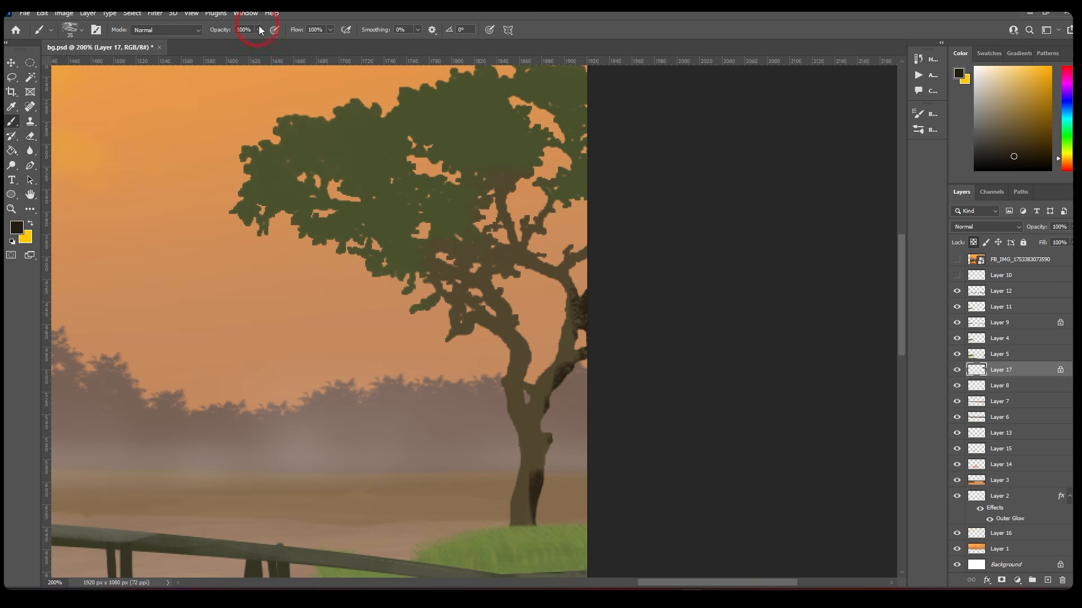
Shade the trunk and upper branches with the dark brown at 54% brush opacity and 30 px size
{"action": "left_click_drag", "start_coordinate": [542, 416], "coordinate": [535, 524]}
{"action": "left_click_drag", "start_coordinate": [545, 447], "coordinate": [585, 338]}
{"action": "key", "text": "bracketleft"}
{"action": "mouse_move", "coordinate": [575, 239]}
{"action": "left_mouse_down"}
{"action": "mouse_move", "coordinate": [576, 268]}
{"action": "mouse_move", "coordinate": [523, 243]}
{"action": "left_mouse_up"}
{"action": "left_click_drag", "start_coordinate": [499, 174], "coordinate": [521, 247]}
{"action": "left_click_drag", "start_coordinate": [568, 281], "coordinate": [562, 367]}
{"action": "mouse_move", "coordinate": [524, 337]}
{"action": "left_mouse_down"}
{"action": "mouse_move", "coordinate": [546, 422]}
{"action": "mouse_move", "coordinate": [547, 483]}
{"action": "mouse_move", "coordinate": [525, 528]}
{"action": "left_mouse_up"}
Sample the trunk's brown and the foliage's green to touch up the tree
{"action": "key", "text": "space"}
{"action": "left_click", "coordinate": [558, 419], "text": "alt"}
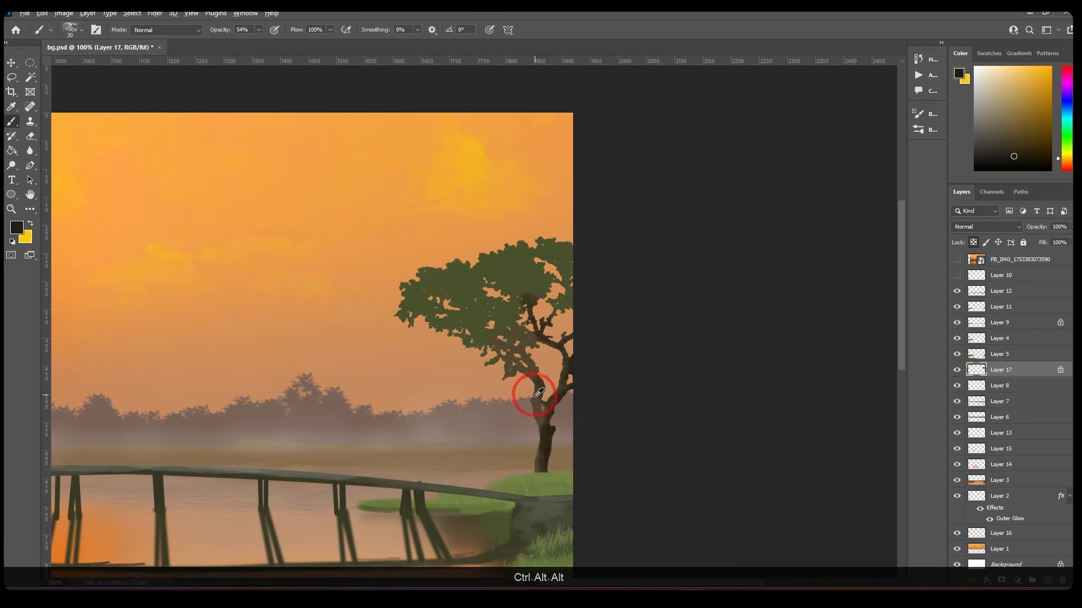
{"action": "left_click", "coordinate": [541, 453], "text": "alt"}
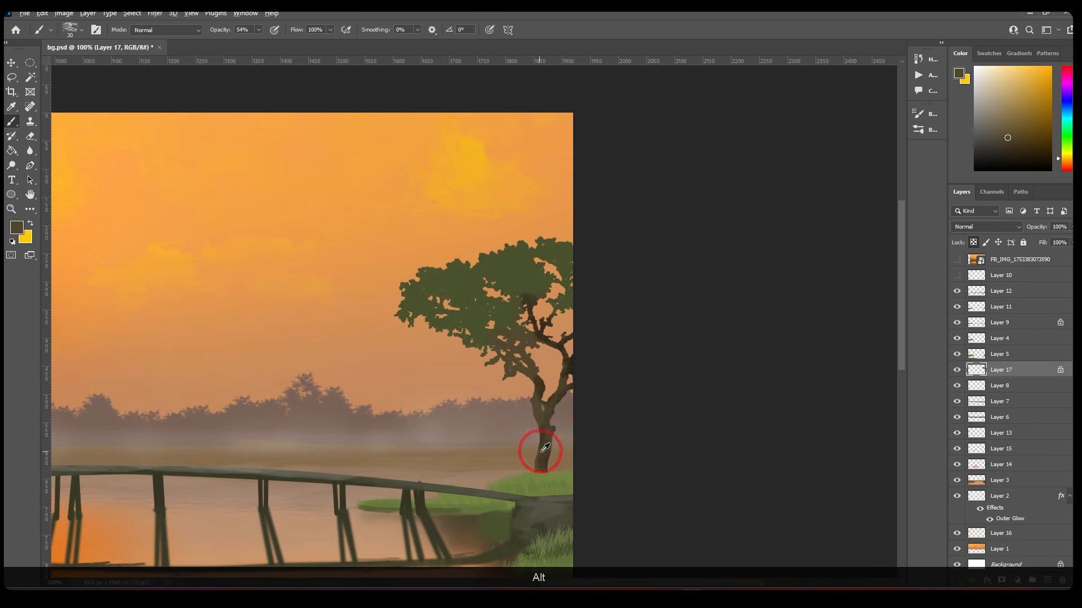
{"action": "left_click_drag", "start_coordinate": [569, 257], "coordinate": [573, 287]}
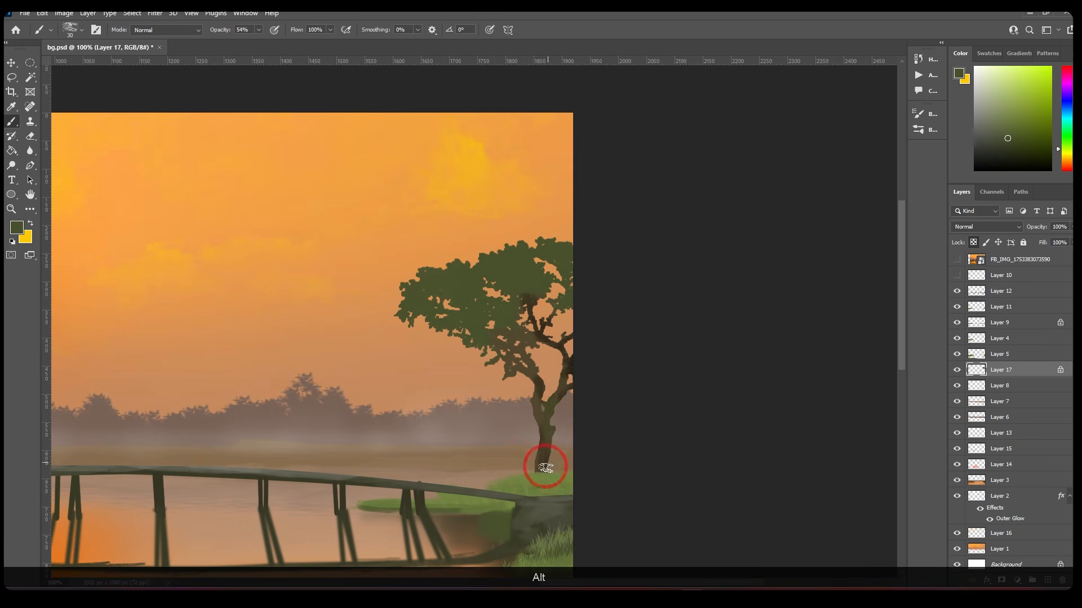
Darken the green foreground colour, enlarge the brush to 100 px and shade the tree's foliage
{"action": "left_click", "coordinate": [560, 303], "text": "ctrl+alt"}
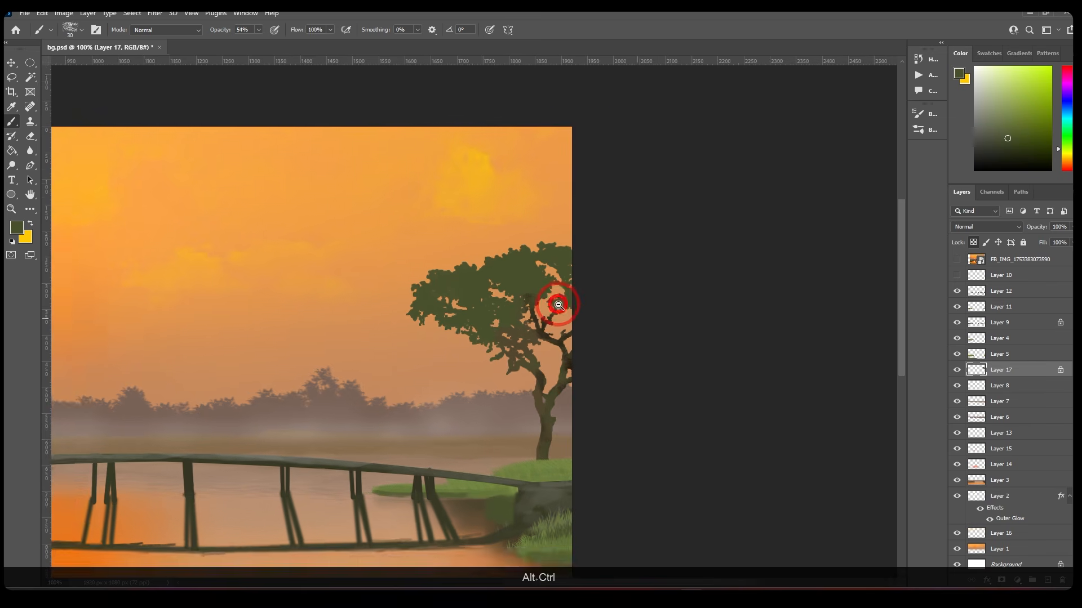
{"action": "left_click", "coordinate": [16, 228]}
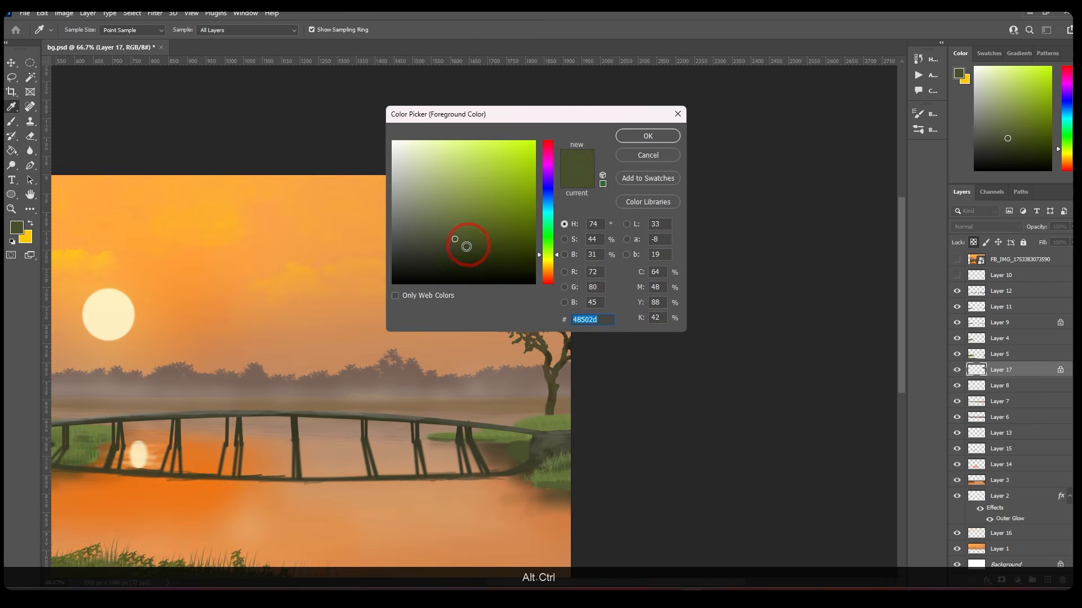
{"action": "left_click", "coordinate": [651, 136]}
{"action": "left_click", "coordinate": [603, 262], "text": "ctrl"}
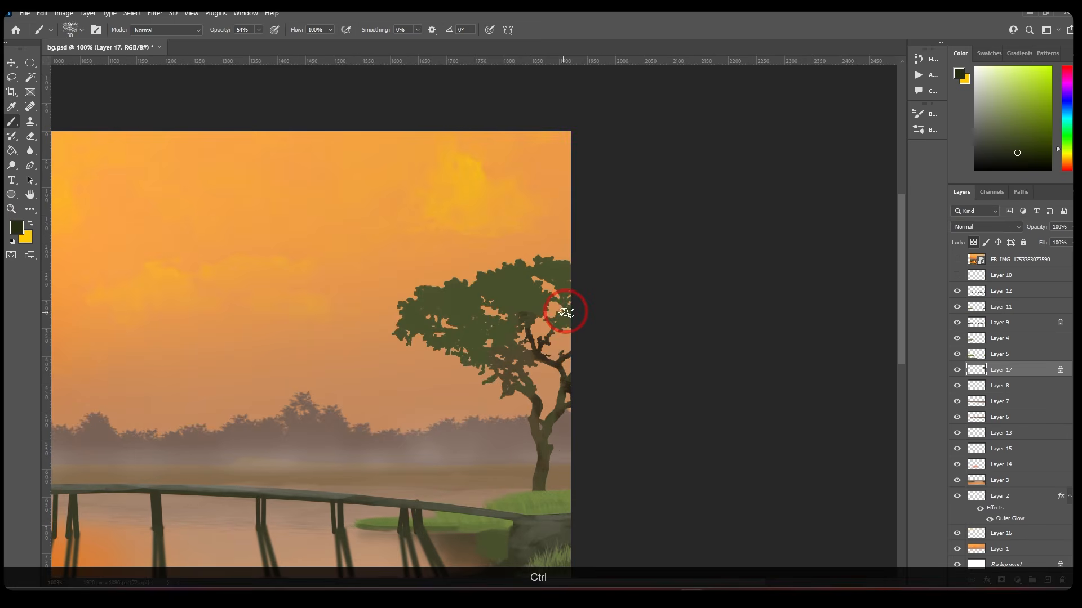
{"action": "key", "text": "bracketright"}
{"action": "key", "text": "bracketright"}
{"action": "key", "text": "bracketright"}
{"action": "mouse_move", "coordinate": [577, 276]}
{"action": "left_mouse_down"}
{"action": "mouse_move", "coordinate": [509, 298]}
{"action": "mouse_move", "coordinate": [502, 319]}
{"action": "mouse_move", "coordinate": [460, 314]}
{"action": "mouse_move", "coordinate": [458, 351]}
{"action": "mouse_move", "coordinate": [433, 350]}
{"action": "mouse_move", "coordinate": [475, 346]}
{"action": "mouse_move", "coordinate": [453, 293]}
{"action": "mouse_move", "coordinate": [506, 280]}
{"action": "mouse_move", "coordinate": [469, 316]}
{"action": "mouse_move", "coordinate": [408, 328]}
{"action": "mouse_move", "coordinate": [495, 322]}
{"action": "mouse_move", "coordinate": [432, 291]}
{"action": "mouse_move", "coordinate": [537, 288]}
{"action": "mouse_move", "coordinate": [562, 262]}
{"action": "mouse_move", "coordinate": [496, 270]}
{"action": "mouse_move", "coordinate": [501, 314]}
{"action": "left_mouse_up"}
{"action": "left_click", "coordinate": [512, 325], "text": "alt"}
Review how the shaded tree fits into the whole painting
{"action": "scroll", "coordinate": [501, 314], "scroll_direction": "down", "scroll_amount": 2}
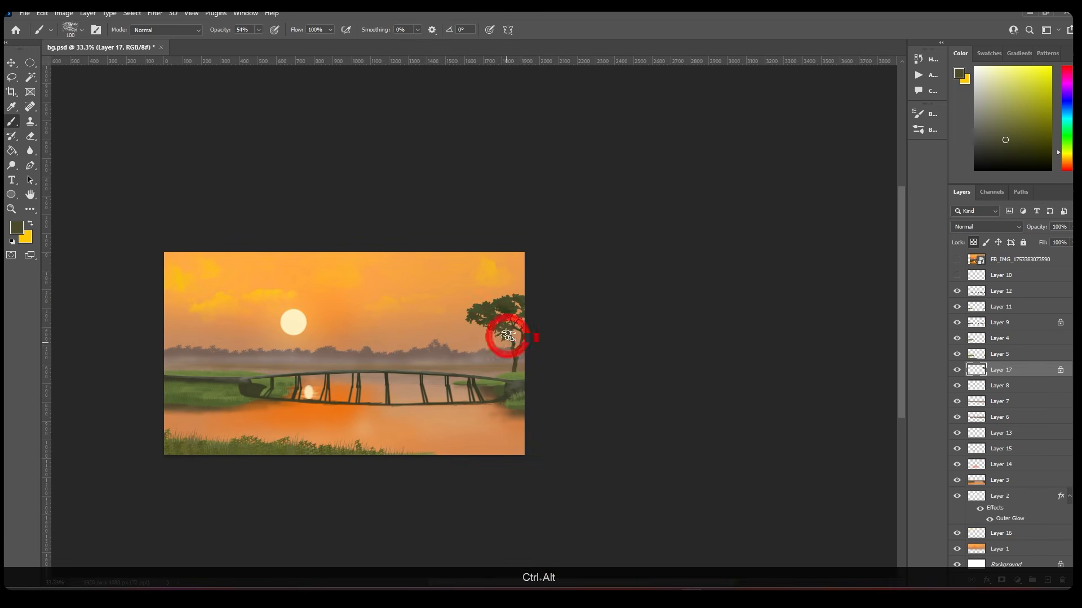
{"action": "left_click", "coordinate": [508, 332], "text": "ctrl"}
{"action": "left_click", "coordinate": [512, 330], "text": "ctrl"}
{"action": "left_click", "coordinate": [437, 314], "text": "alt"}
{"action": "left_click", "coordinate": [437, 315], "text": "alt"}
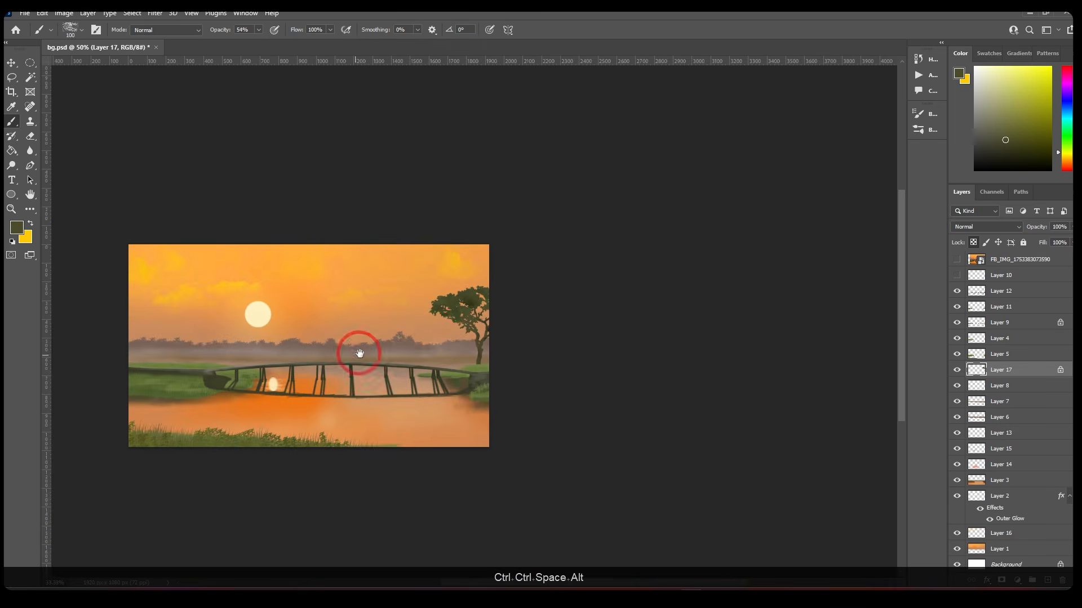
{"action": "left_click_drag", "start_coordinate": [359, 354], "coordinate": [459, 314]}
{"action": "left_click", "coordinate": [490, 309], "text": "ctrl"}
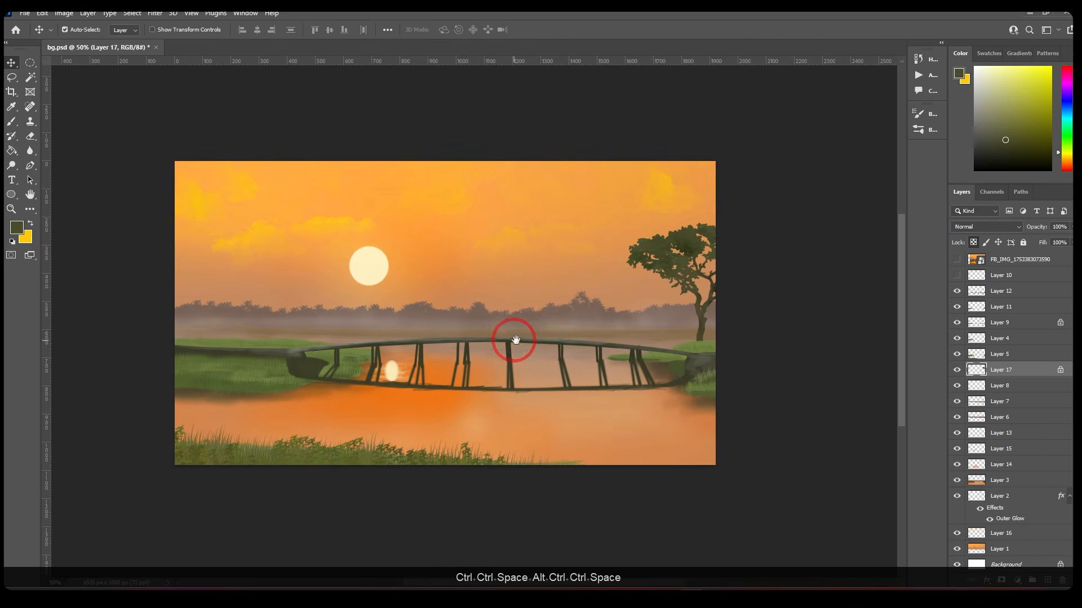
Activate Layer 12 and set the foreground colour to dark olive #2c2e1c
{"action": "left_click", "coordinate": [850, 320]}
{"action": "left_click", "coordinate": [344, 271], "text": "ctrl"}
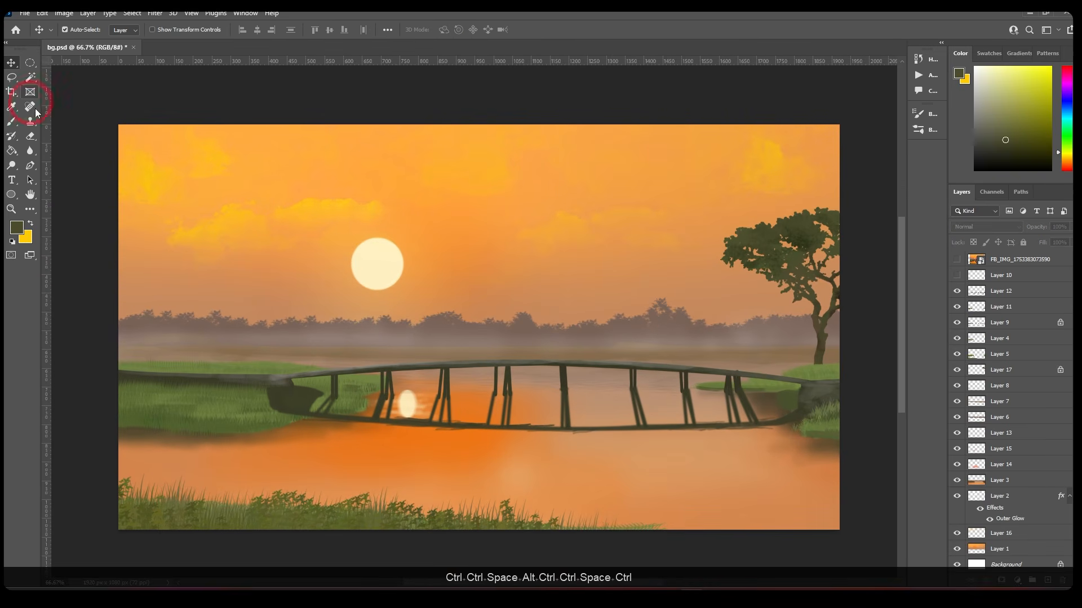
{"action": "left_click_drag", "start_coordinate": [352, 206], "coordinate": [352, 206]}
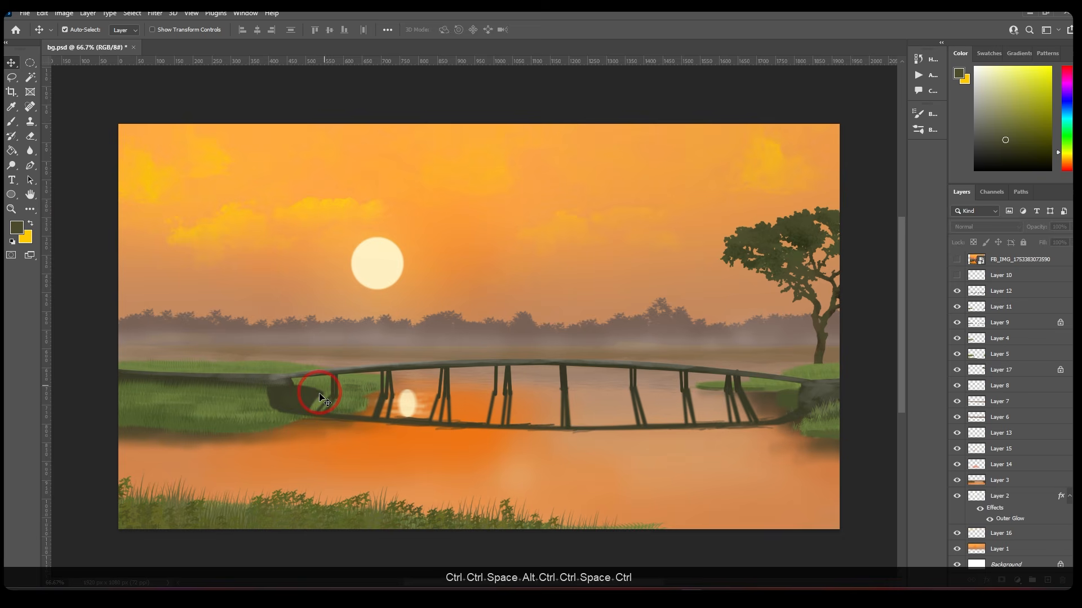
{"action": "left_click", "coordinate": [124, 290]}
{"action": "left_click", "coordinate": [17, 228]}
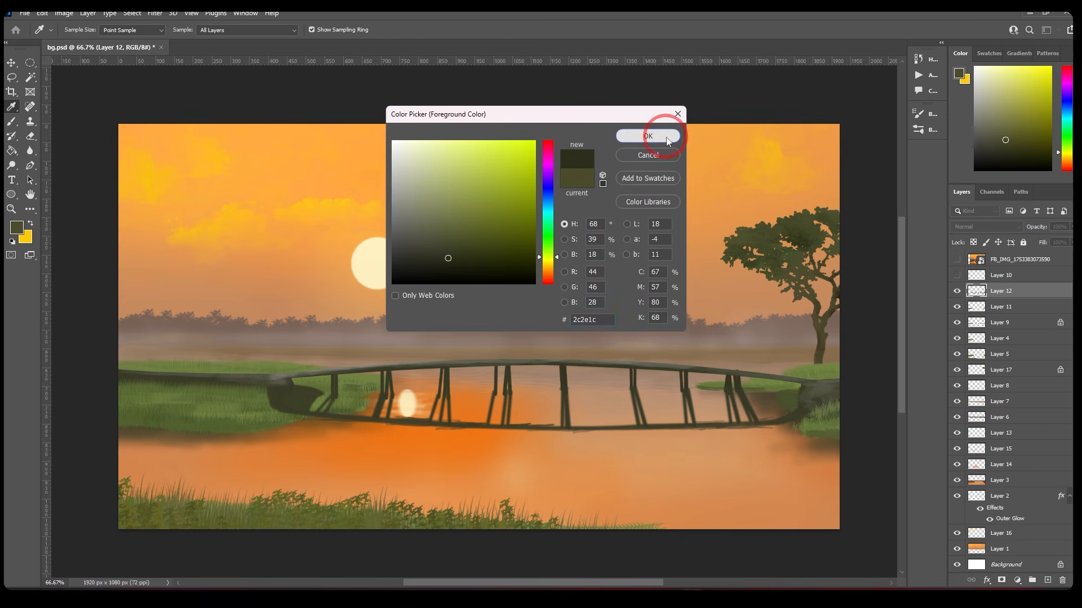
{"action": "left_click", "coordinate": [647, 136]}
Try the Multiply blend mode on Layer 12 and restore Normal
{"action": "left_click", "coordinate": [958, 227]}
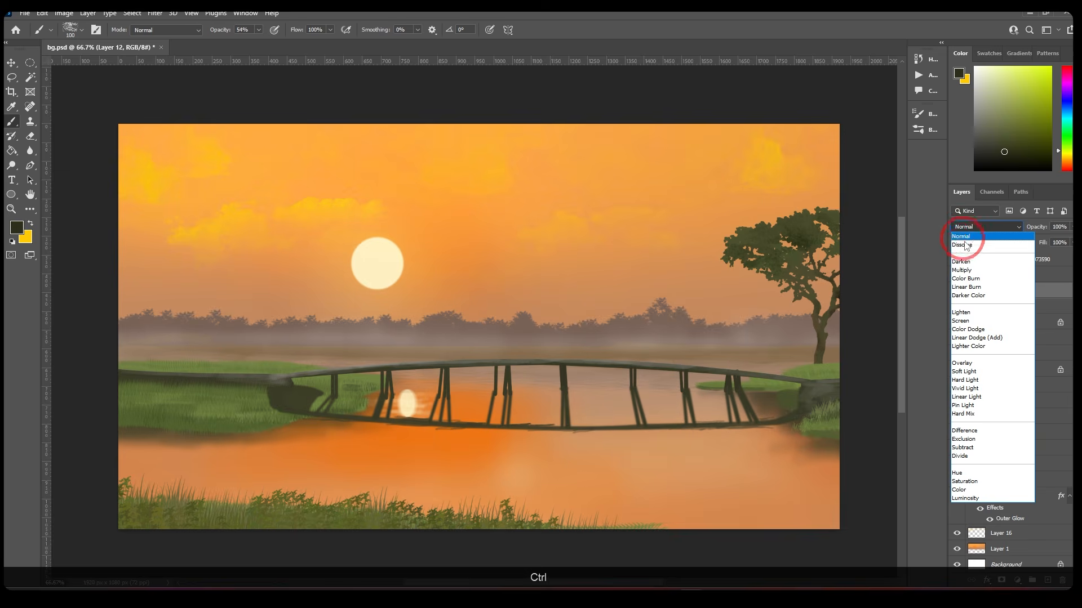
{"action": "left_click", "coordinate": [970, 265]}
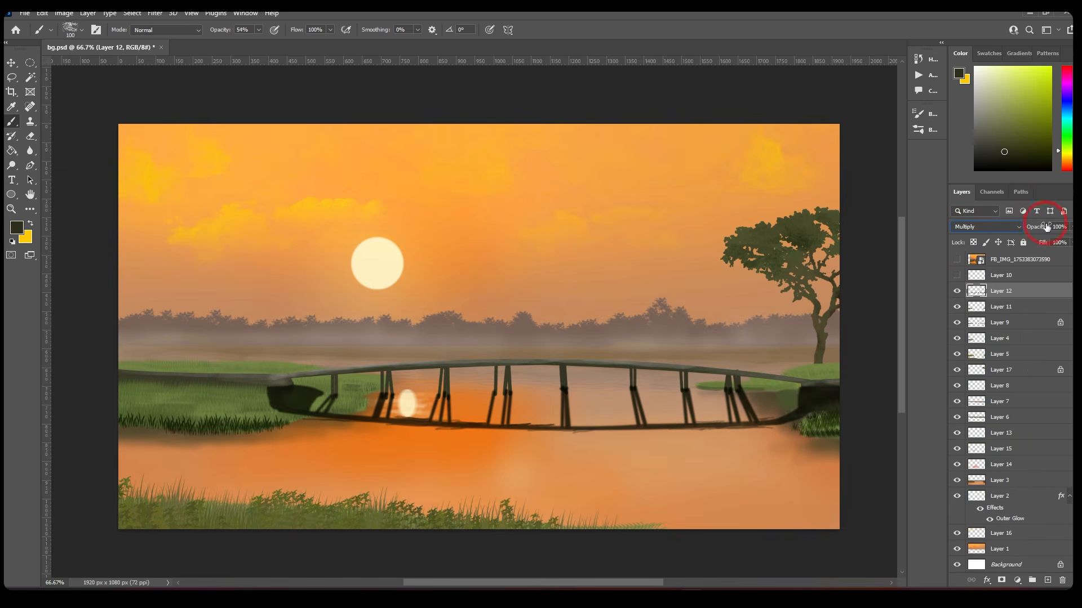
{"action": "left_click", "coordinate": [1010, 242]}
{"action": "left_click", "coordinate": [985, 227]}
{"action": "left_click", "coordinate": [955, 242]}
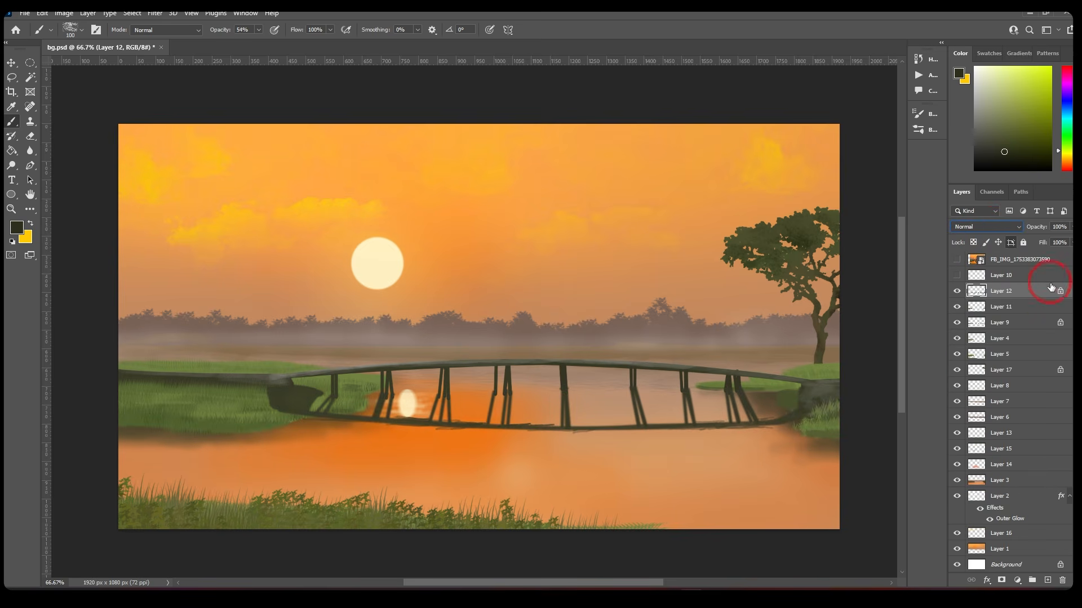
Activate Layer 11, lower the brush opacity to 11% and shade the bridge's left abutment, undoing the trial strokes
{"action": "left_click", "coordinate": [957, 307]}
{"action": "left_click", "coordinate": [957, 307]}
{"action": "left_click", "coordinate": [976, 307]}
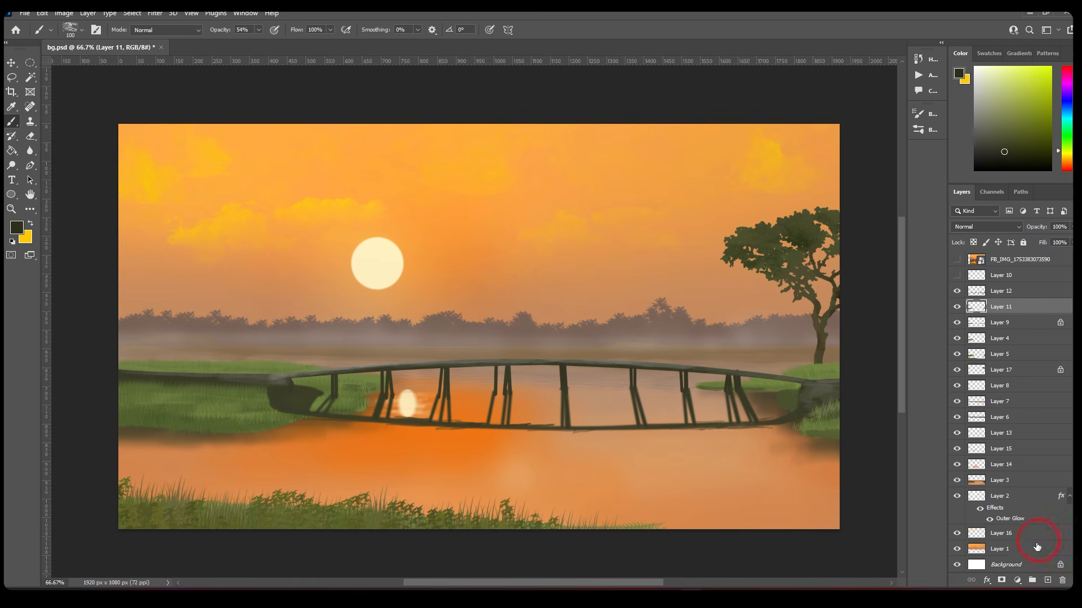
{"action": "key", "text": "ctrl+z"}
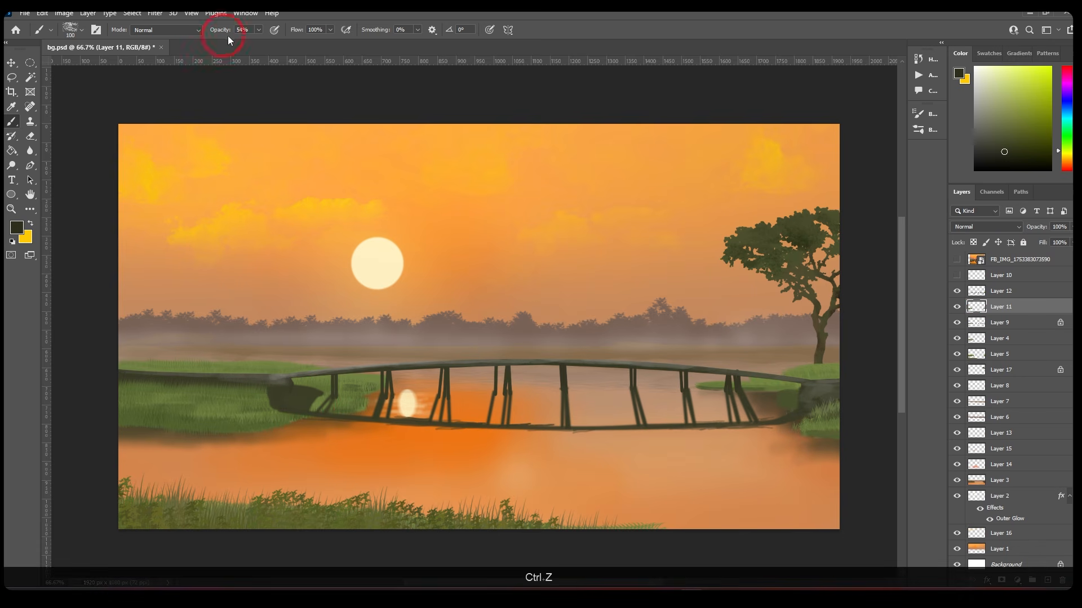
{"action": "left_click_drag", "start_coordinate": [240, 46], "coordinate": [236, 47]}
{"action": "mouse_move", "coordinate": [319, 349]}
{"action": "left_mouse_down"}
{"action": "mouse_move", "coordinate": [312, 374]}
{"action": "mouse_move", "coordinate": [328, 387]}
{"action": "mouse_move", "coordinate": [297, 401]}
{"action": "left_mouse_up"}
{"action": "key", "text": "ctrl+z"}
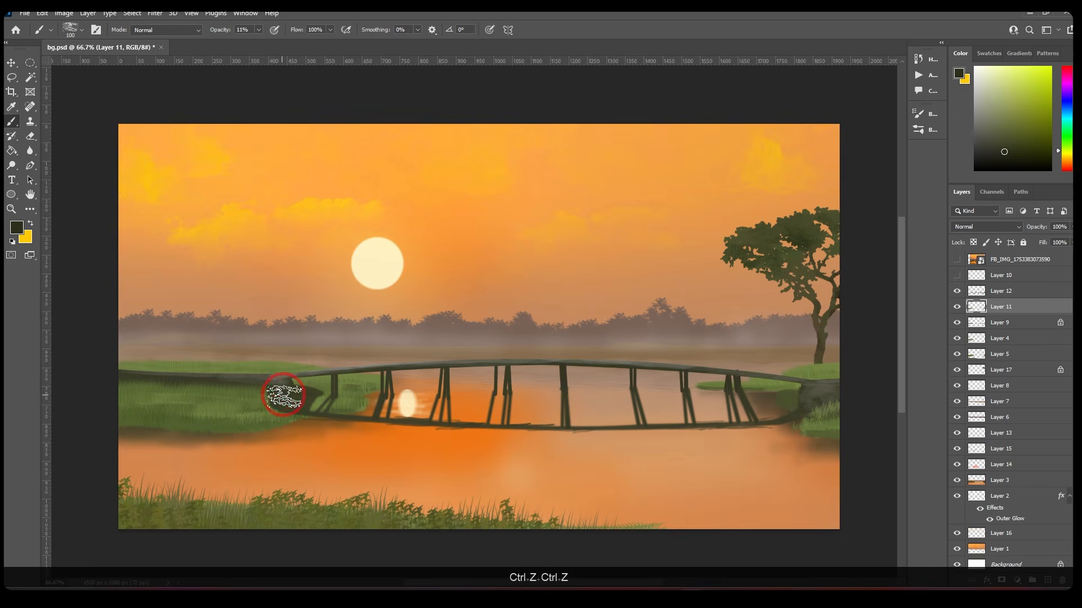
{"action": "mouse_move", "coordinate": [273, 403]}
{"action": "left_mouse_down"}
{"action": "mouse_move", "coordinate": [297, 401]}
{"action": "mouse_move", "coordinate": [275, 389]}
{"action": "mouse_move", "coordinate": [418, 411]}
{"action": "left_mouse_up"}
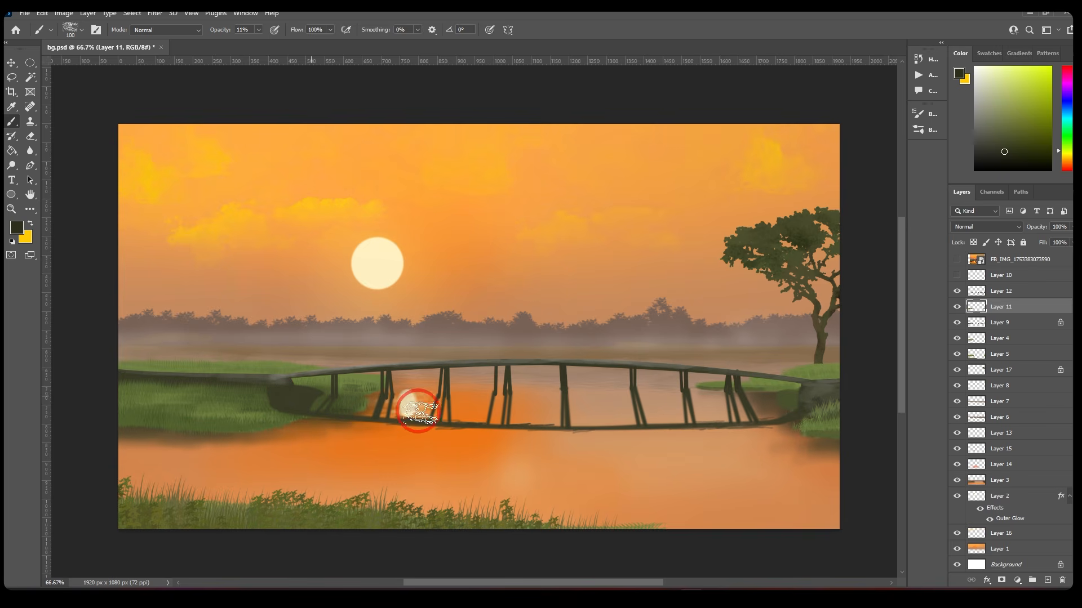
Undo the last trial stroke, shade the bridge's right abutment on Layer 11 at brush size 70, and save the file
{"action": "key", "text": "ctrl+z"}
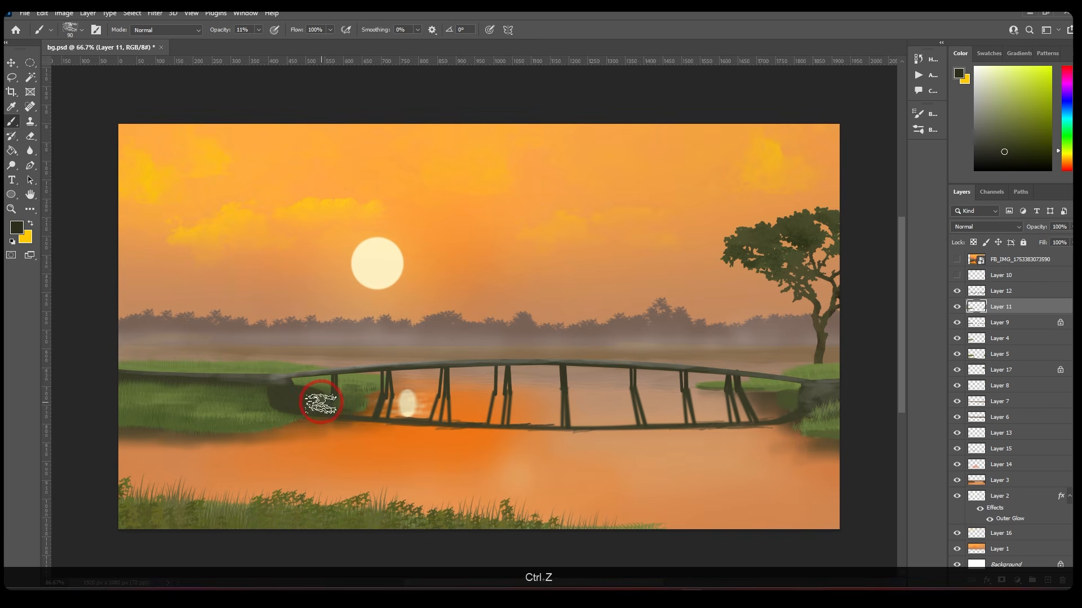
{"action": "key", "text": "["}
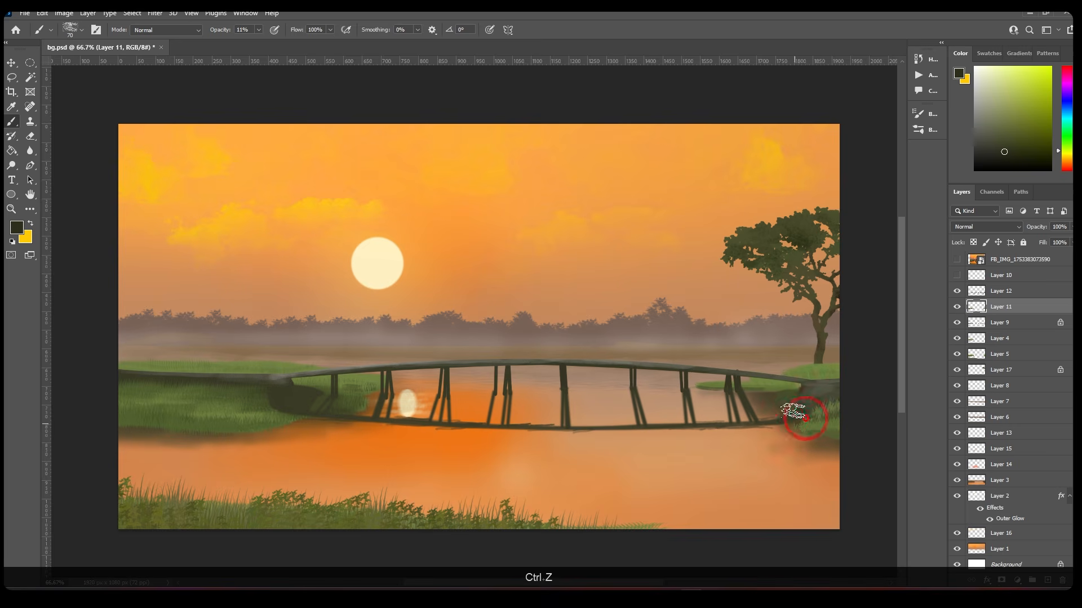
{"action": "left_click_drag", "start_coordinate": [800, 395], "coordinate": [787, 405]}
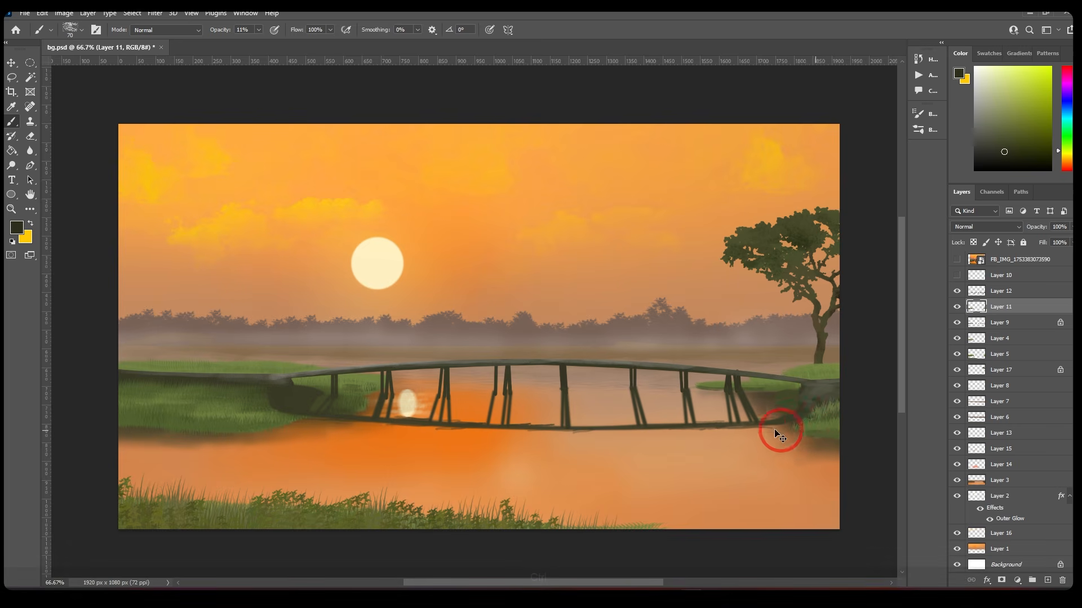
{"action": "key", "text": "ctrl+s"}
Fade the bridge posts' reflections on Layer 12 using the Soft Round Pressure Size eraser at 31% opacity
{"action": "left_click", "coordinate": [288, 404], "text": "ctrl"}
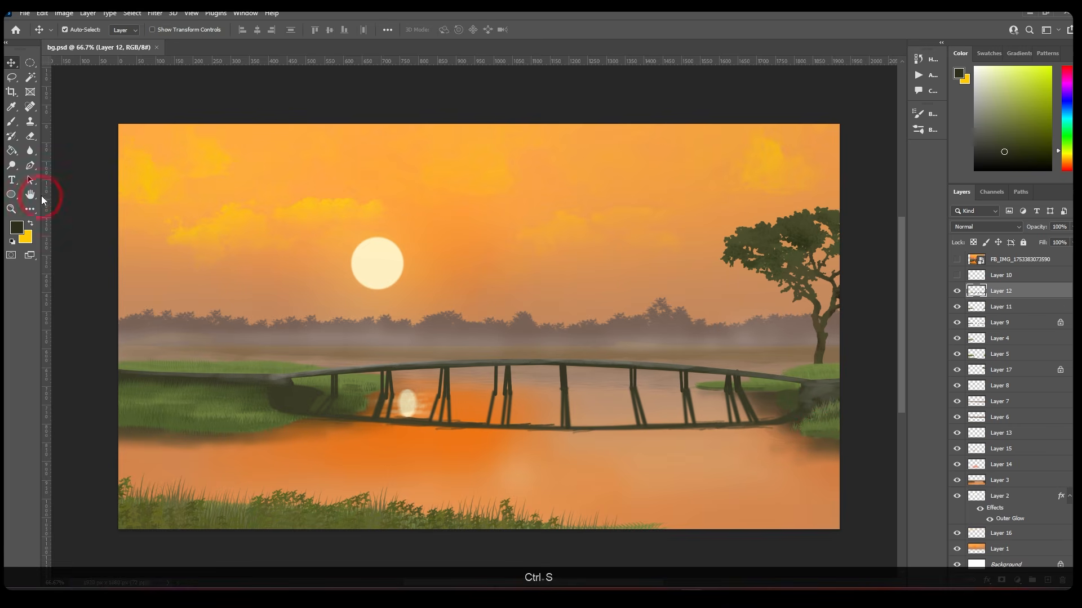
{"action": "left_click", "coordinate": [30, 135]}
{"action": "left_click", "coordinate": [407, 394]}
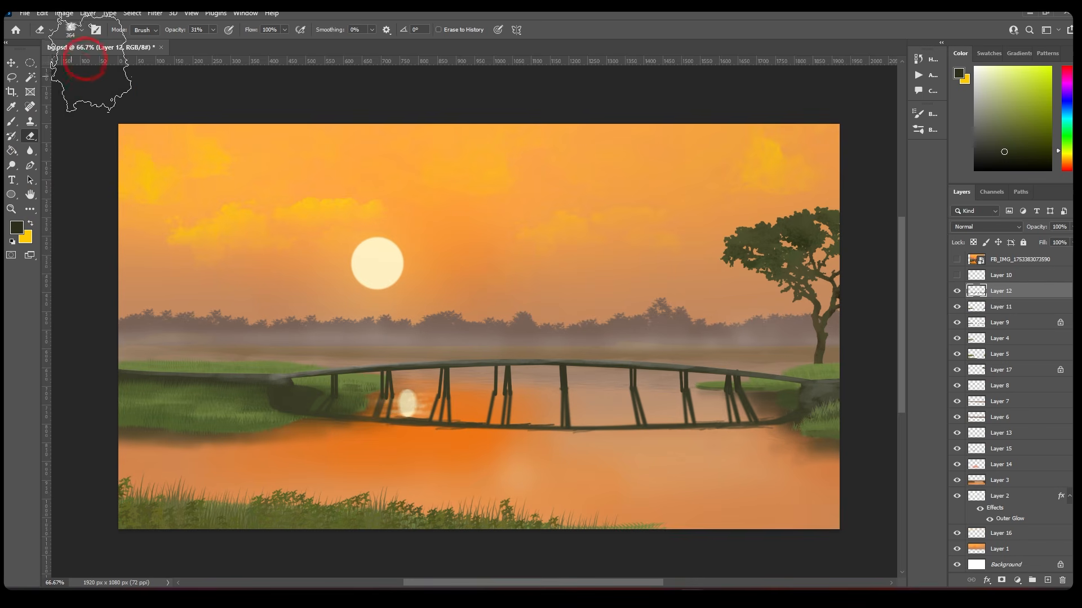
{"action": "left_click", "coordinate": [82, 35]}
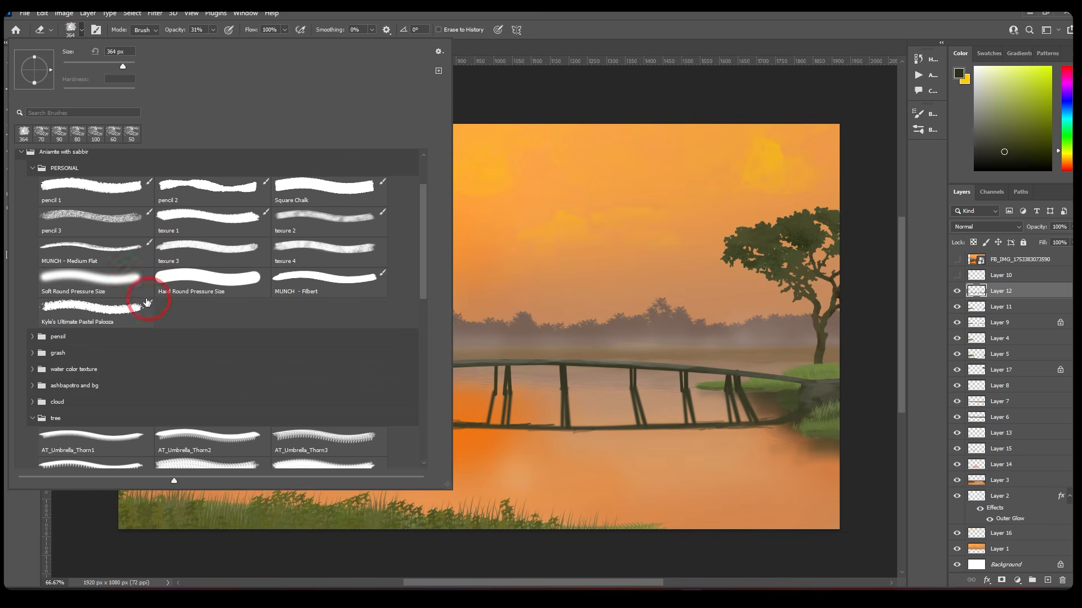
{"action": "left_click", "coordinate": [145, 285]}
{"action": "left_click", "coordinate": [539, 398]}
{"action": "key", "text": "ctrl+z"}
{"action": "key", "text": "bracketleft"}
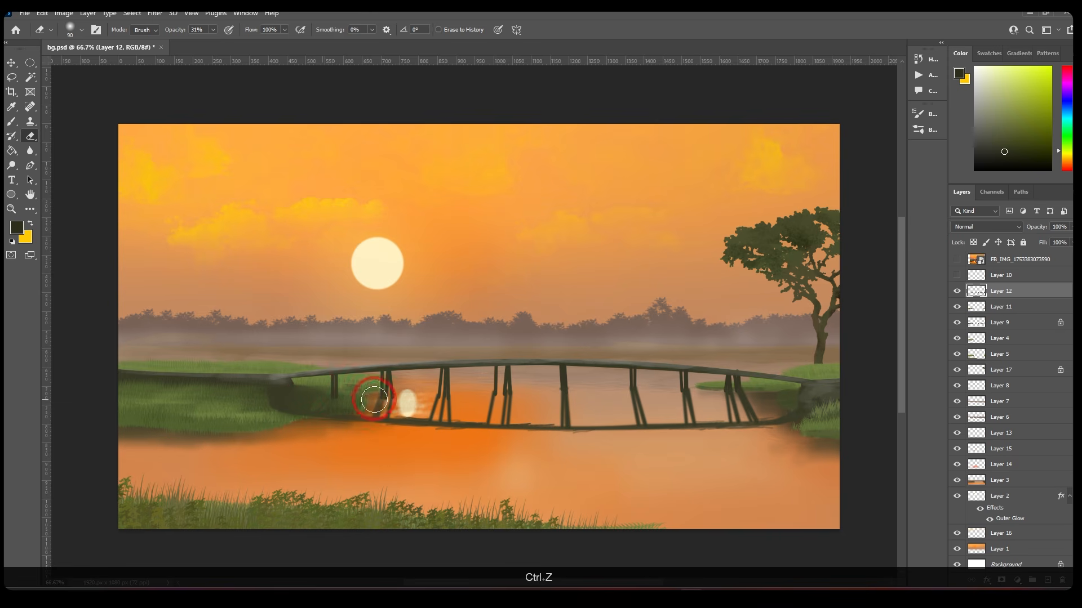
{"action": "left_click_drag", "start_coordinate": [335, 403], "coordinate": [725, 398]}
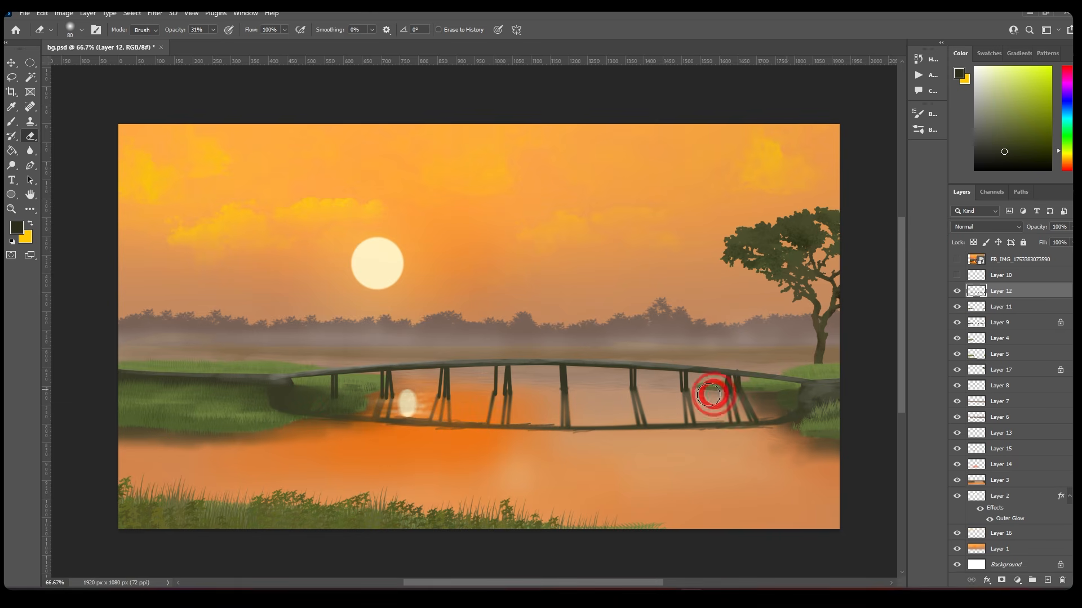
Soften the shadows around the bridge's ends with the Soft Round Pressure Size brush at 11% opacity, undoing trial strokes
{"action": "left_click", "coordinate": [13, 118]}
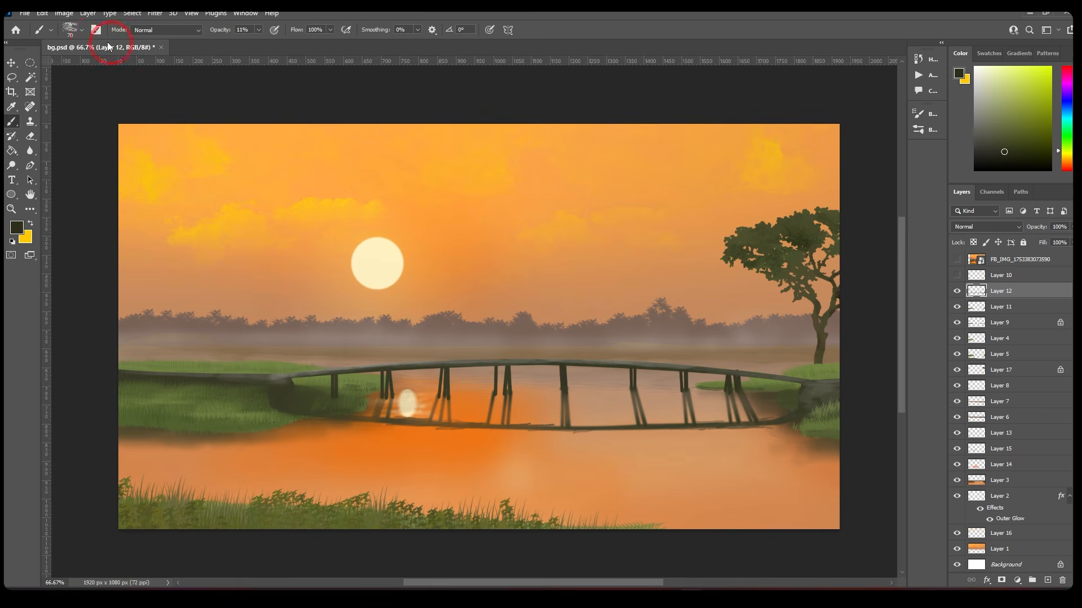
{"action": "left_click", "coordinate": [72, 30]}
{"action": "left_click", "coordinate": [104, 197]}
{"action": "left_click", "coordinate": [544, 258]}
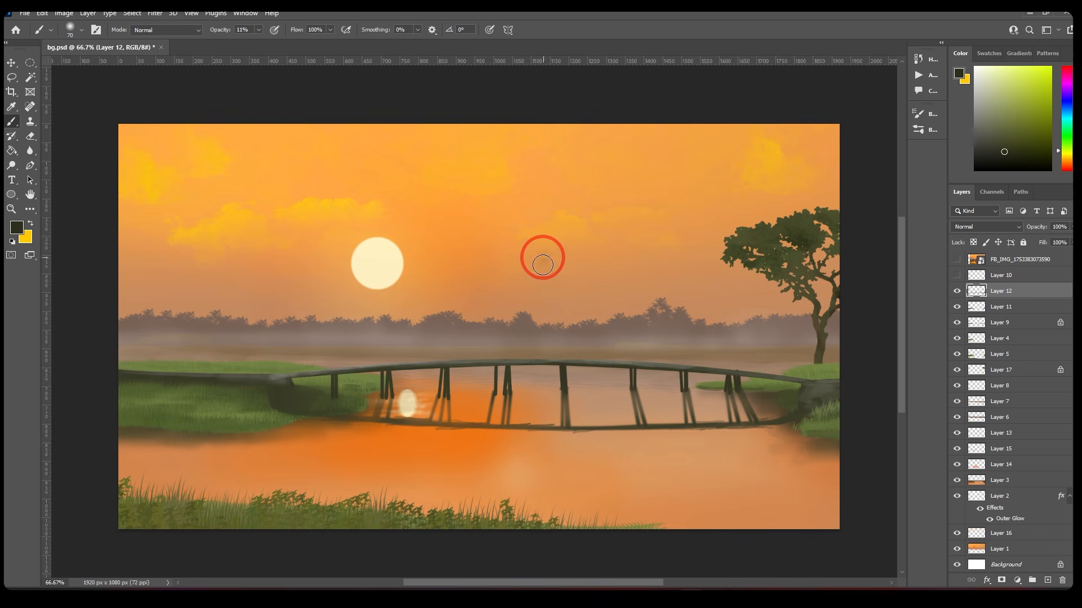
{"action": "key", "text": "ctrl+z"}
{"action": "key", "text": "ctrl+z"}
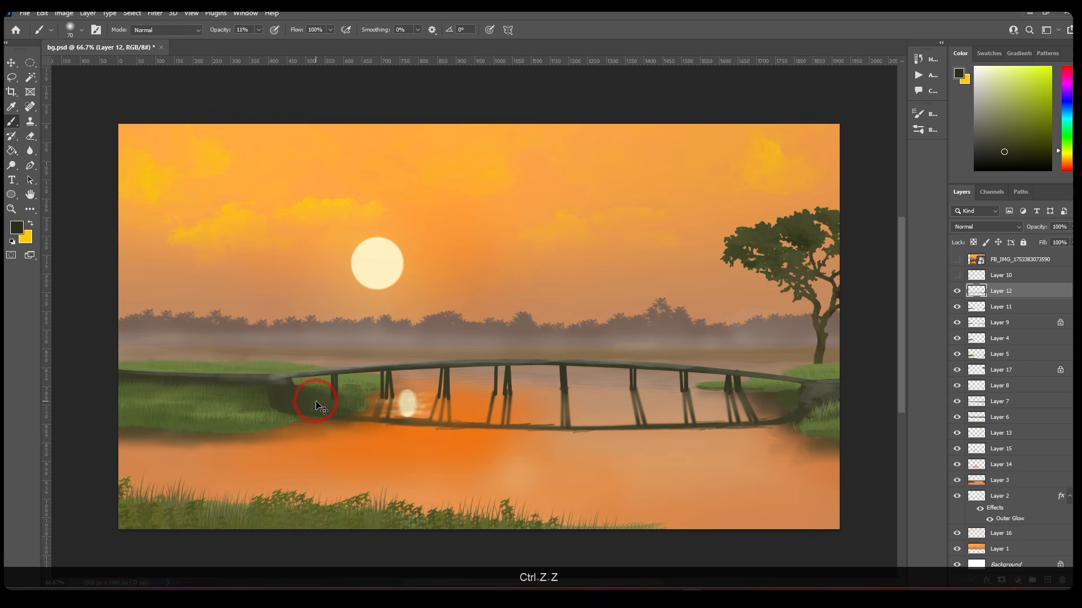
{"action": "key", "text": "bracketleft"}
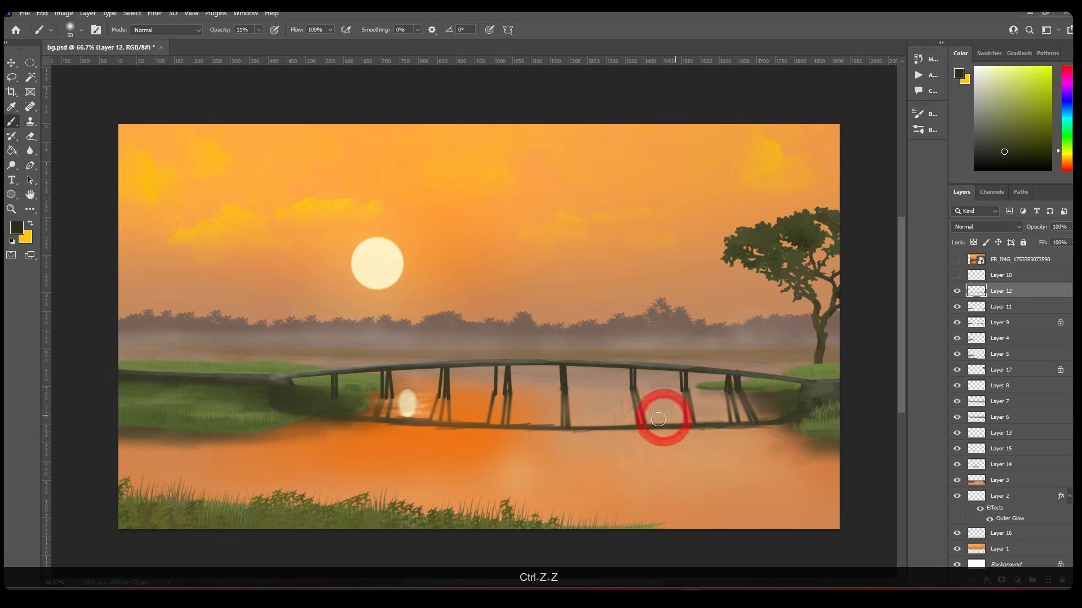
{"action": "key", "text": "ctrl+z"}
{"action": "key", "text": "bracketleft"}
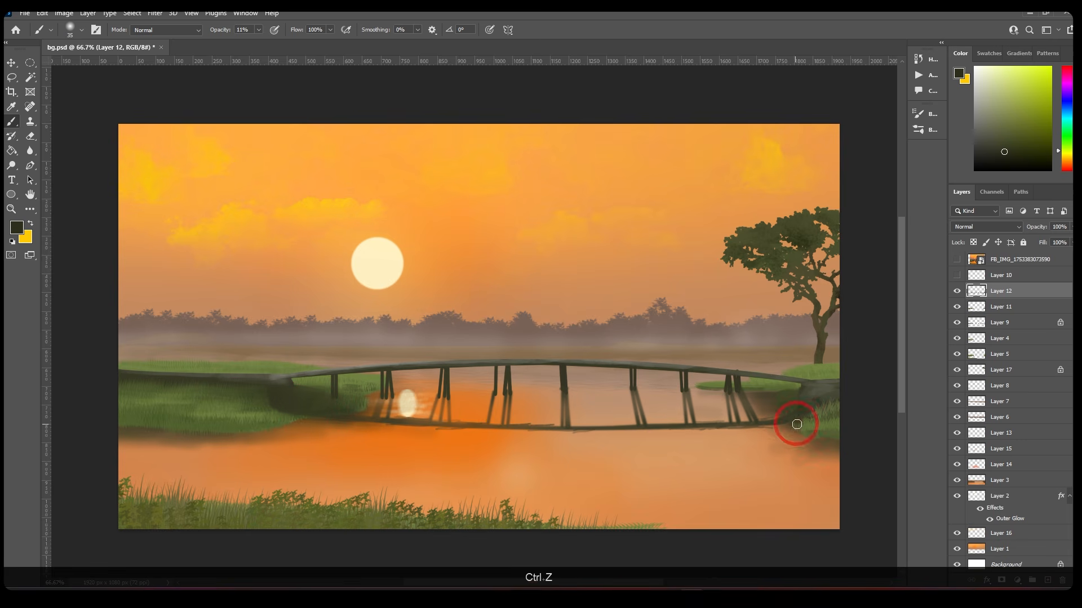
Activate Layer 4 and sample the brush colour from the grass behind the bridge's left end
{"action": "key", "text": "v"}
{"action": "left_click", "coordinate": [218, 366]}
{"action": "left_click", "coordinate": [11, 121]}
{"action": "left_click", "coordinate": [195, 366], "text": "alt"}
Choose the char_grass42.png brush from the grash brush group
{"action": "left_click", "coordinate": [74, 30]}
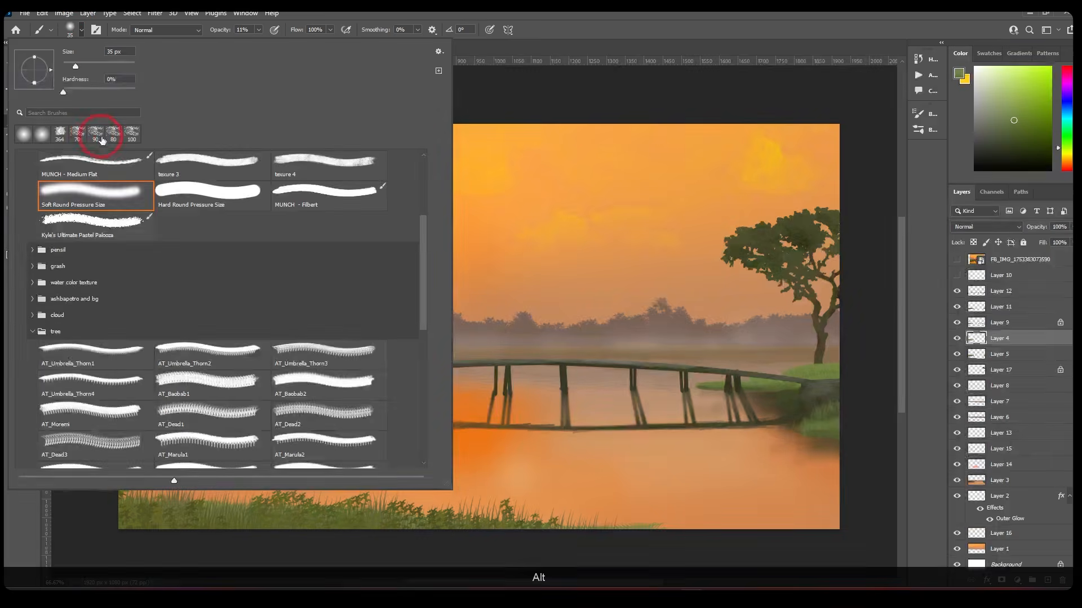
{"action": "left_click", "coordinate": [188, 418]}
{"action": "left_click", "coordinate": [186, 422]}
{"action": "left_click", "coordinate": [31, 267]}
{"action": "left_click", "coordinate": [33, 203]}
{"action": "left_click", "coordinate": [173, 277]}
{"action": "left_click", "coordinate": [355, 376]}
{"action": "left_click", "coordinate": [304, 412]}
{"action": "left_click", "coordinate": [225, 436]}
{"action": "scroll", "coordinate": [228, 414], "scroll_direction": "down", "scroll_amount": 1}
{"action": "left_click", "coordinate": [225, 418]}
{"action": "left_click", "coordinate": [211, 443]}
{"action": "scroll", "coordinate": [214, 433], "scroll_direction": "down", "scroll_amount": 1}
{"action": "left_click", "coordinate": [327, 398]}
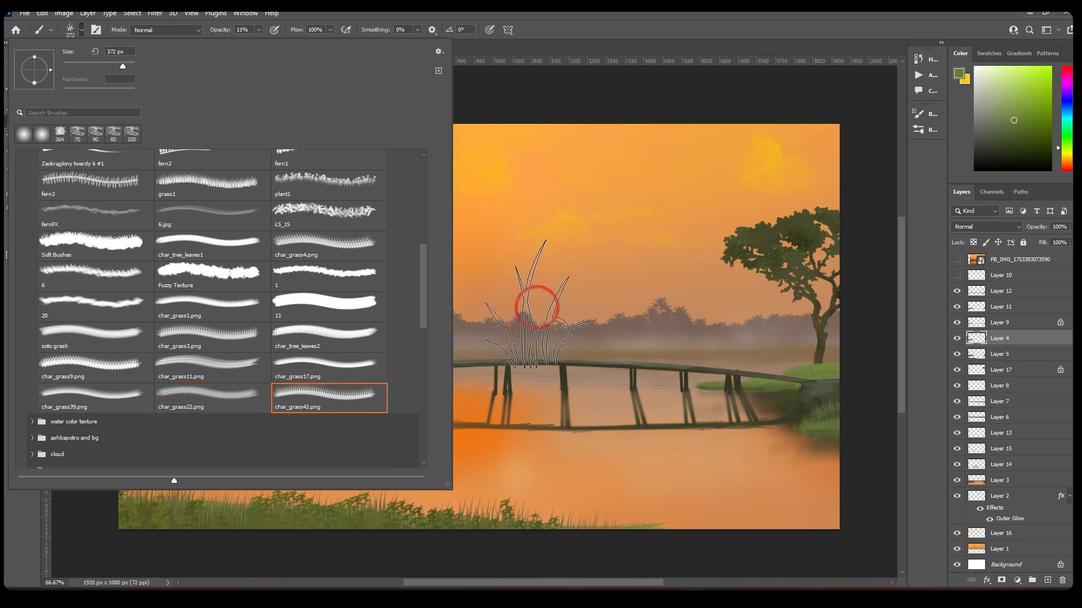
Shrink the grass brush, sample bank greens and try faint blades along the left bank's far edge, undoing the trial strokes
{"action": "left_click", "coordinate": [536, 307]}
{"action": "key", "text": "ctrl+z"}
{"action": "left_click", "coordinate": [248, 395], "text": "alt"}
{"action": "key", "text": "bracketleft"}
{"action": "left_click_drag", "start_coordinate": [178, 353], "coordinate": [287, 360]}
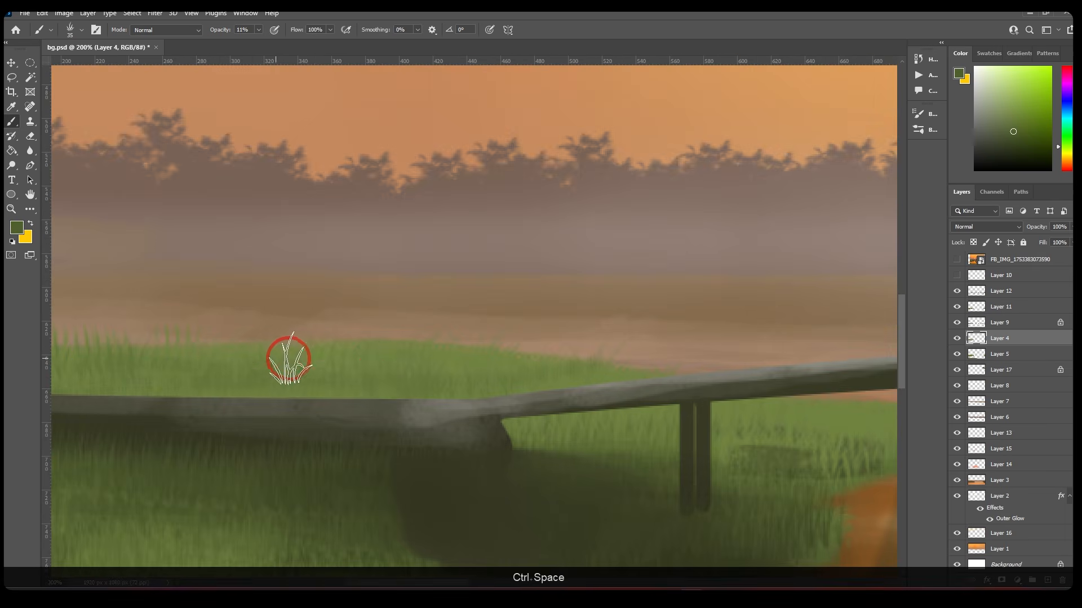
{"action": "key", "text": "ctrl+z"}
{"action": "left_click", "coordinate": [589, 382], "text": "ctrl+alt"}
{"action": "left_click", "coordinate": [698, 433], "text": "alt"}
{"action": "mouse_move", "coordinate": [352, 315]}
{"action": "left_mouse_down"}
{"action": "mouse_move", "coordinate": [455, 316]}
{"action": "mouse_move", "coordinate": [640, 260]}
{"action": "left_mouse_up"}
{"action": "left_click", "coordinate": [436, 404], "text": "alt"}
{"action": "left_click_drag", "start_coordinate": [431, 271], "coordinate": [622, 264]}
{"action": "key", "text": "ctrl+z"}
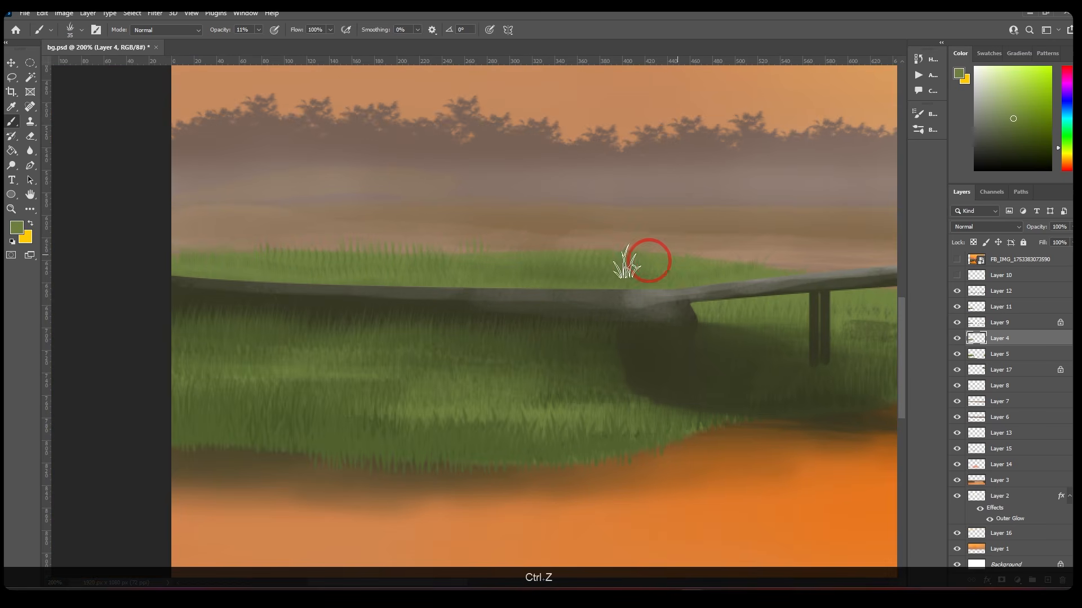
Set the brush opacity to 65% and paint grass blades along the left bank's far edge in sampled greens
{"action": "left_click", "coordinate": [259, 30]}
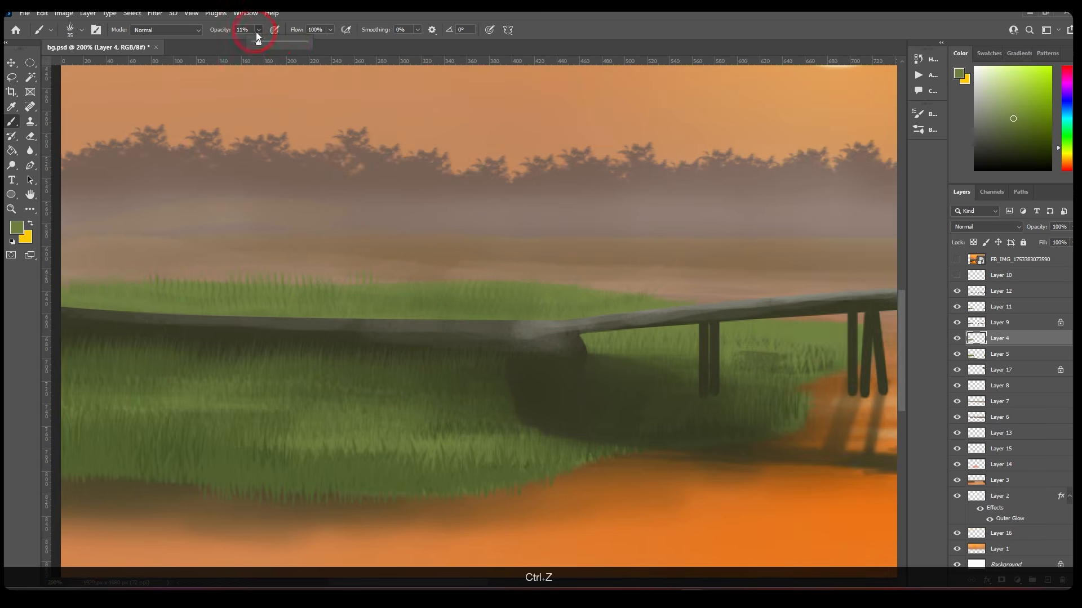
{"action": "left_click_drag", "start_coordinate": [265, 43], "coordinate": [276, 42]}
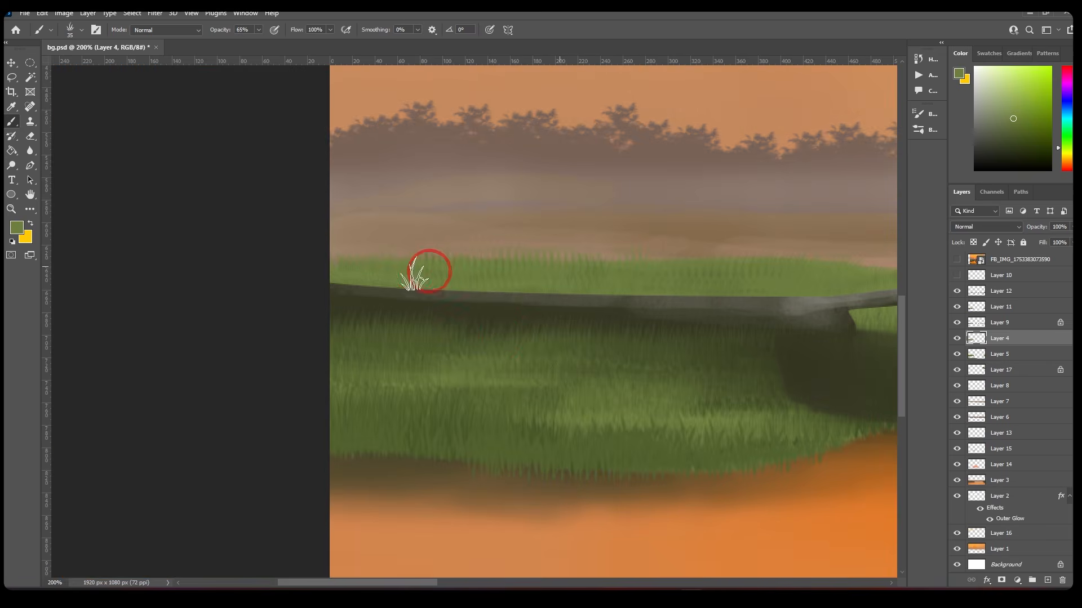
{"action": "left_click", "coordinate": [462, 417], "text": "alt"}
{"action": "left_click", "coordinate": [494, 347], "text": "alt"}
{"action": "left_click_drag", "start_coordinate": [586, 273], "coordinate": [702, 271]}
{"action": "left_click_drag", "start_coordinate": [874, 283], "coordinate": [760, 298]}
{"action": "key", "text": "ctrl+z"}
{"action": "left_click_drag", "start_coordinate": [733, 292], "coordinate": [687, 295]}
{"action": "left_click_drag", "start_coordinate": [417, 284], "coordinate": [282, 290]}
{"action": "left_click", "coordinate": [407, 307], "text": "alt"}
{"action": "left_click", "coordinate": [550, 290], "text": "alt"}
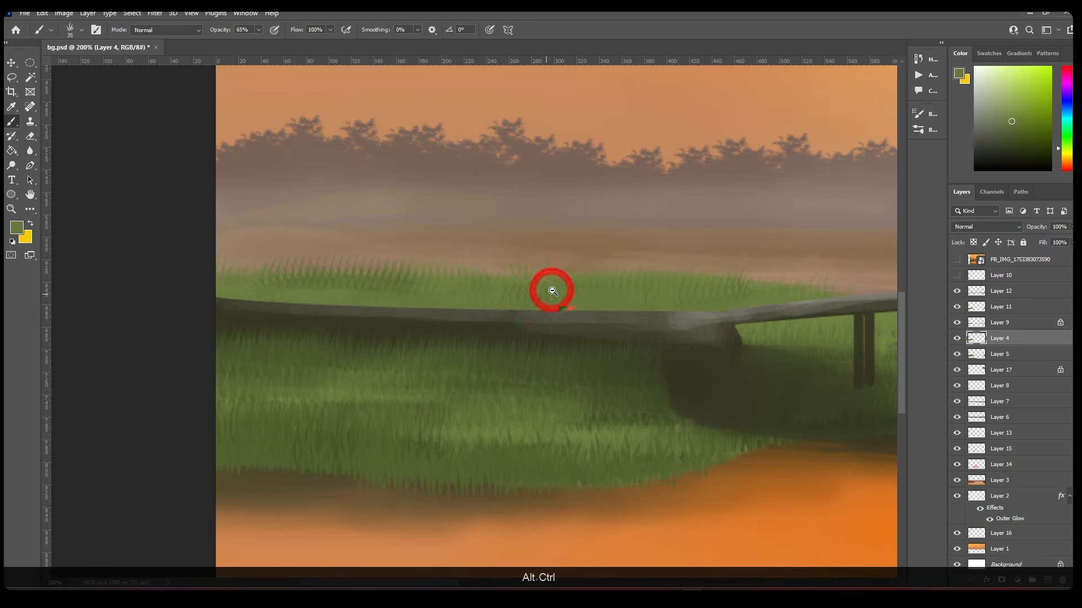
{"action": "left_click_drag", "start_coordinate": [410, 302], "coordinate": [490, 307]}
Sample the dark shadow green and paint darker grass blades beneath the left end of the bridge
{"action": "left_click", "coordinate": [658, 371], "text": "alt"}
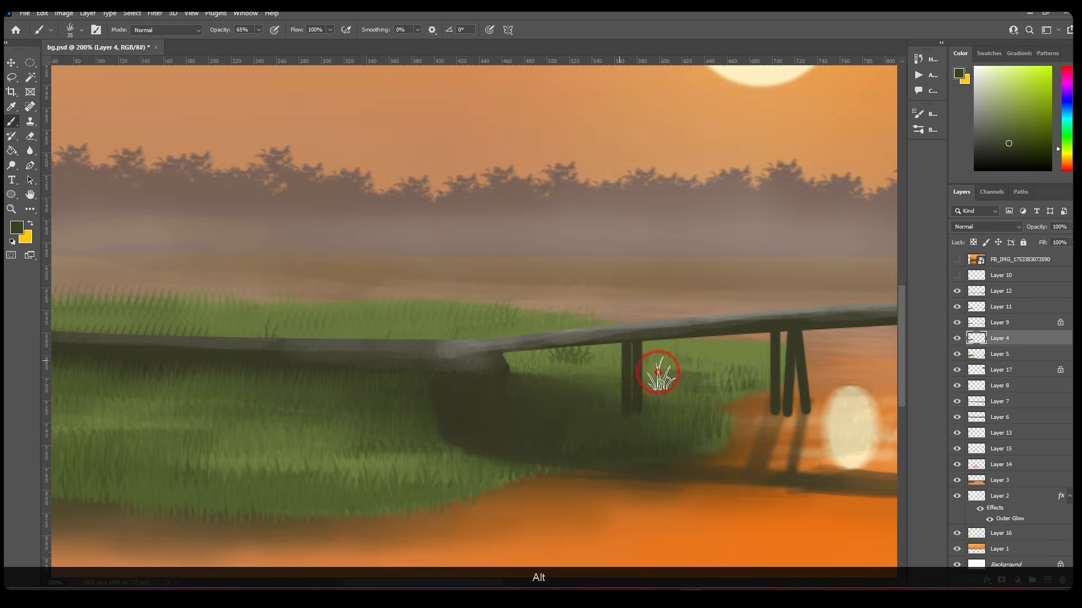
{"action": "left_click_drag", "start_coordinate": [648, 369], "coordinate": [536, 362]}
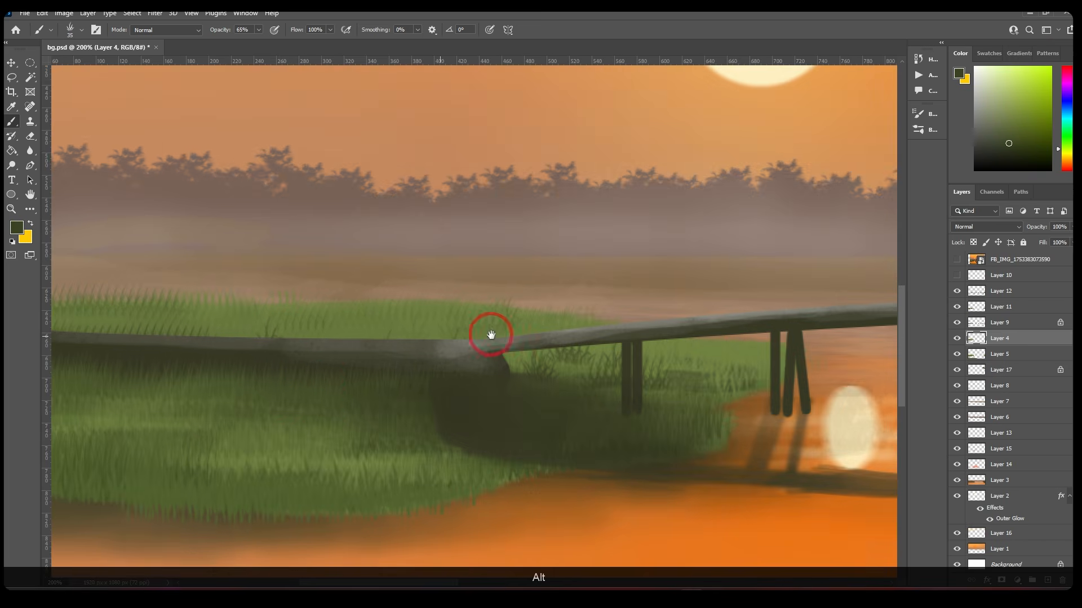
{"action": "left_click_drag", "start_coordinate": [338, 333], "coordinate": [571, 333]}
{"action": "left_click_drag", "start_coordinate": [244, 307], "coordinate": [276, 310]}
{"action": "left_click", "coordinate": [434, 318], "text": "alt"}
{"action": "left_click", "coordinate": [570, 311], "text": "ctrl+alt"}
{"action": "left_click", "coordinate": [575, 316], "text": "ctrl+alt"}
{"action": "left_click", "coordinate": [639, 341], "text": "ctrl+alt"}
Activate Layer 7, undo the trial grass stroke and pick a darker green foreground colour
{"action": "left_click", "coordinate": [652, 295], "text": "ctrl"}
{"action": "left_click_drag", "start_coordinate": [449, 320], "coordinate": [664, 307]}
{"action": "left_click", "coordinate": [664, 308], "text": "ctrl+alt"}
{"action": "left_click_drag", "start_coordinate": [545, 271], "coordinate": [548, 259]}
{"action": "key", "text": "ctrl+z"}
{"action": "left_click", "coordinate": [12, 107]}
{"action": "left_click", "coordinate": [16, 228]}
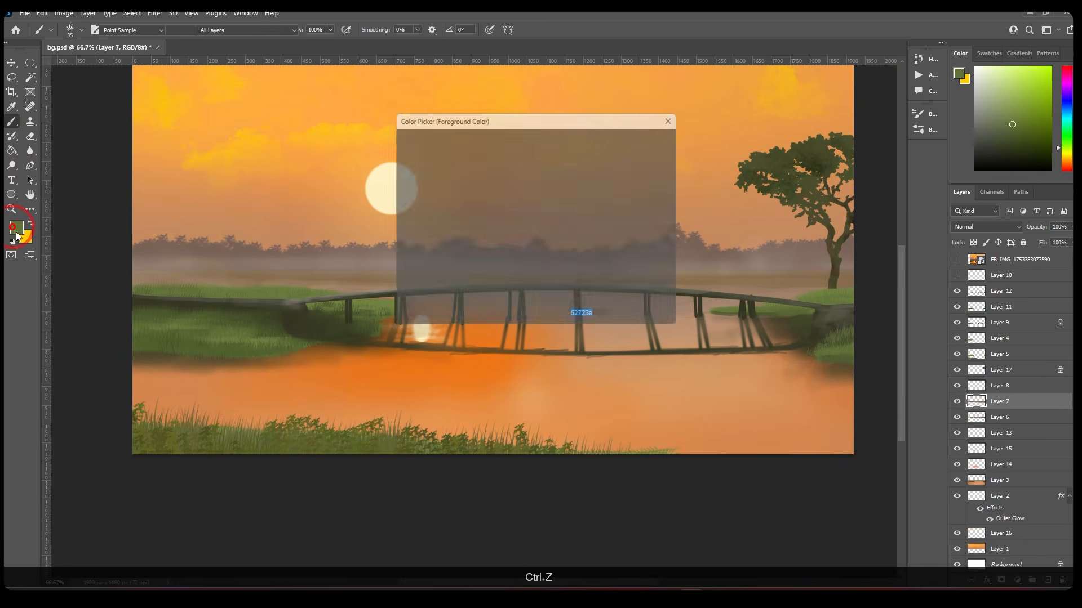
{"action": "left_click", "coordinate": [471, 238]}
{"action": "left_click", "coordinate": [668, 141]}
{"action": "key", "text": "b"}
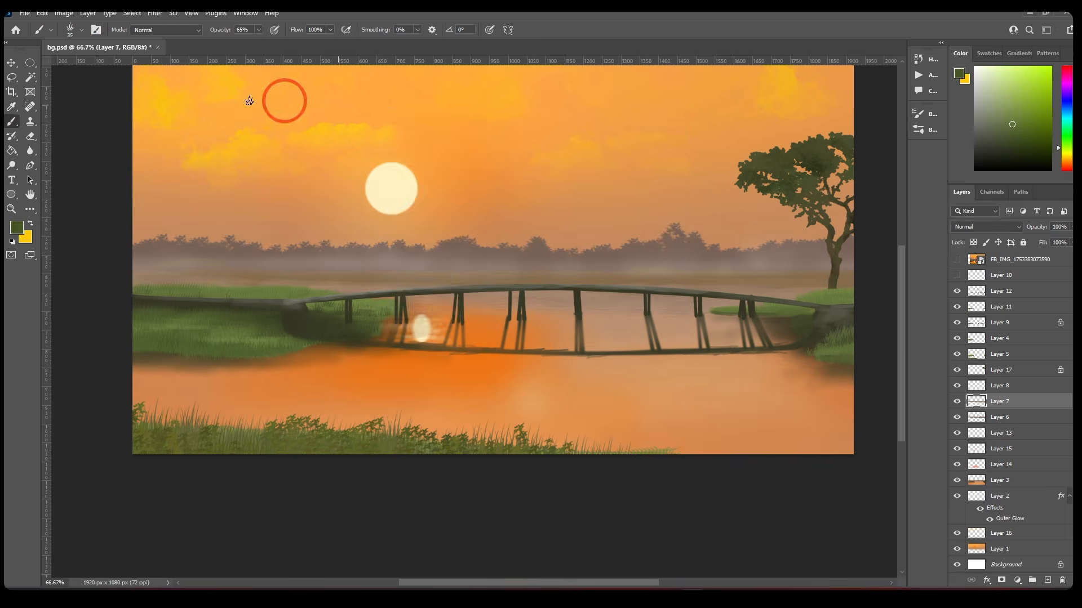
Switch to the recent textured brush, undo a test stroke on the far shore, and set 21% opacity and size 45
{"action": "left_click", "coordinate": [71, 30]}
{"action": "left_click", "coordinate": [112, 132]}
{"action": "left_click", "coordinate": [523, 272]}
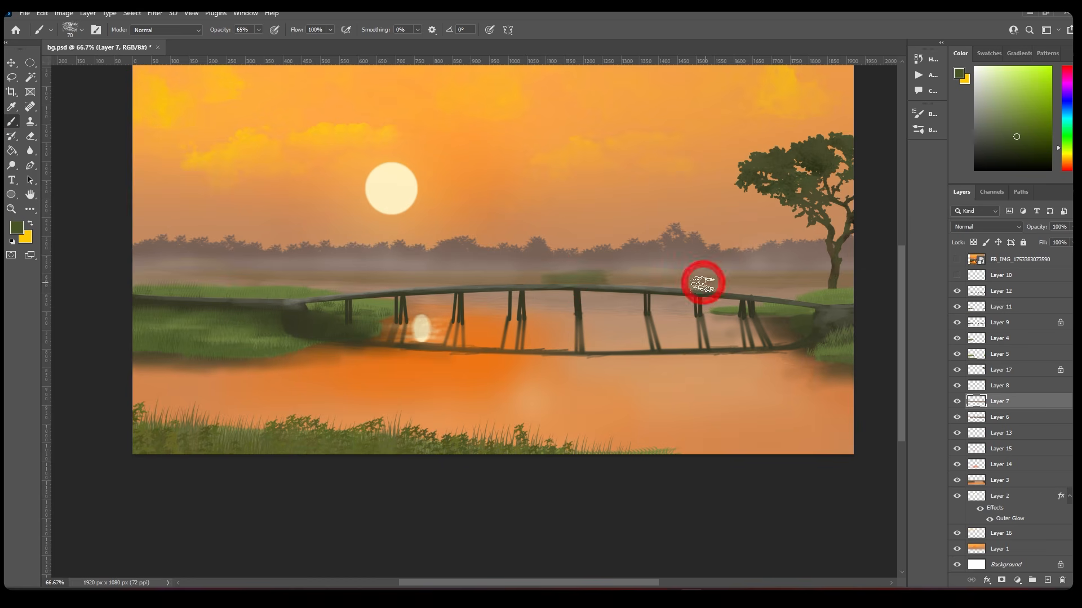
{"action": "key", "text": "ctrl+z"}
{"action": "left_click", "coordinate": [258, 30]}
{"action": "left_click", "coordinate": [232, 44]}
{"action": "left_click", "coordinate": [662, 273]}
{"action": "key", "text": "bracketleft"}
{"action": "key", "text": "bracketleft"}
{"action": "key", "text": "bracketleft"}
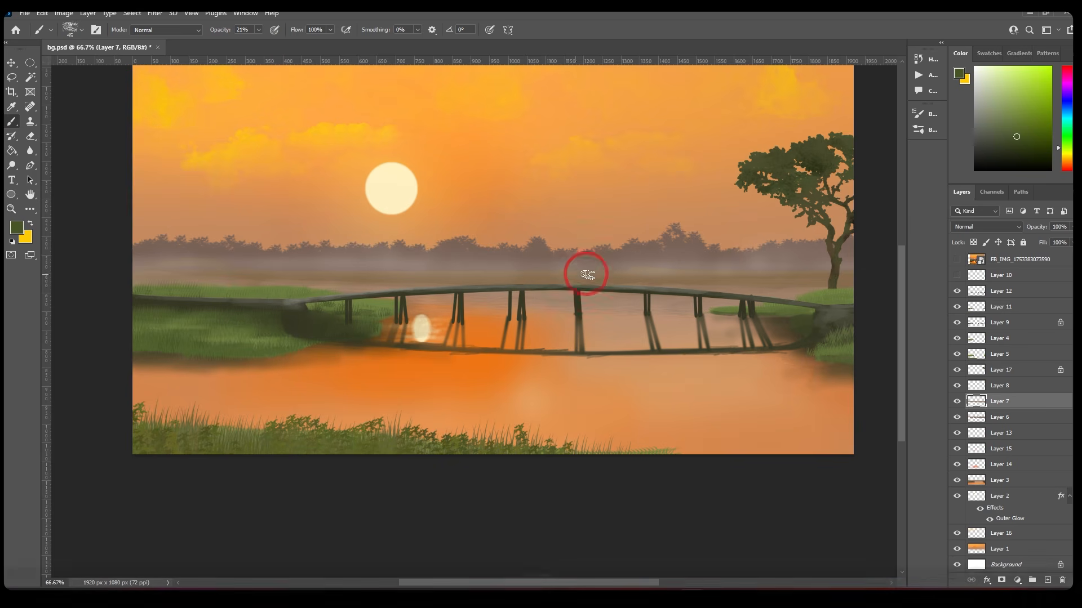
Tint the far shore behind the bridge with faint dark green strokes, undoing the unwanted ones
{"action": "key", "text": "ctrl+shift+z"}
{"action": "key", "text": "ctrl+z"}
{"action": "key", "text": "ctrl+z"}
{"action": "key", "text": "ctrl+z"}
{"action": "key", "text": "ctrl+z"}
{"action": "scroll", "coordinate": [452, 274], "scroll_direction": "down", "scroll_amount": 1}
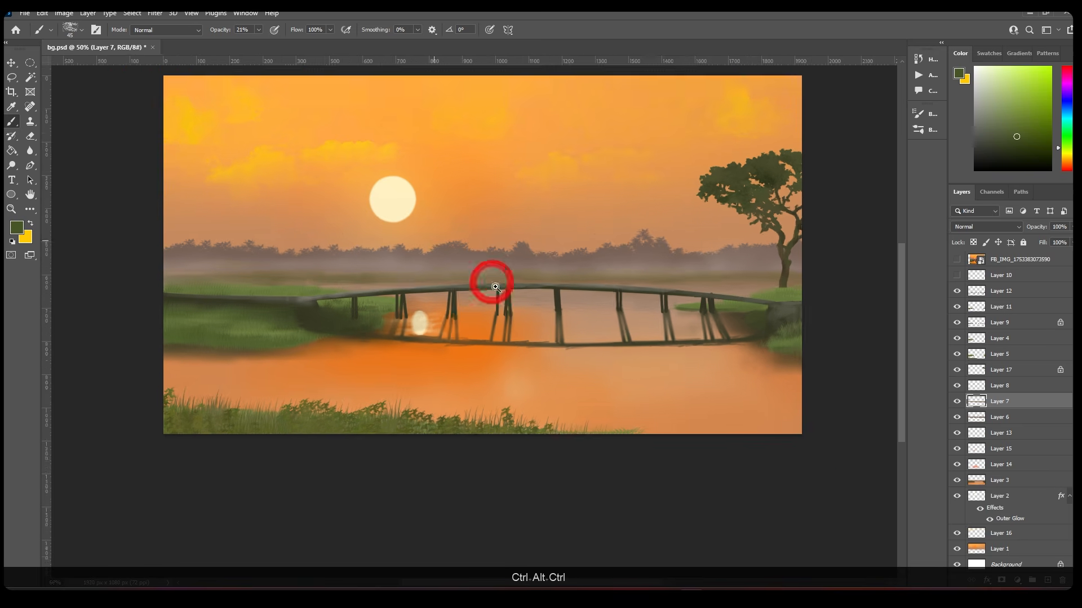
{"action": "scroll", "coordinate": [482, 271], "scroll_direction": "up", "scroll_amount": 1}
Examine which layer holds the sun's reflection in the water by toggling Layers 14 and 6, undoing test moves
{"action": "key", "text": "v"}
{"action": "left_click", "coordinate": [420, 317]}
{"action": "key", "text": "ctrl+z"}
{"action": "left_click", "coordinate": [987, 468]}
{"action": "left_click", "coordinate": [957, 465]}
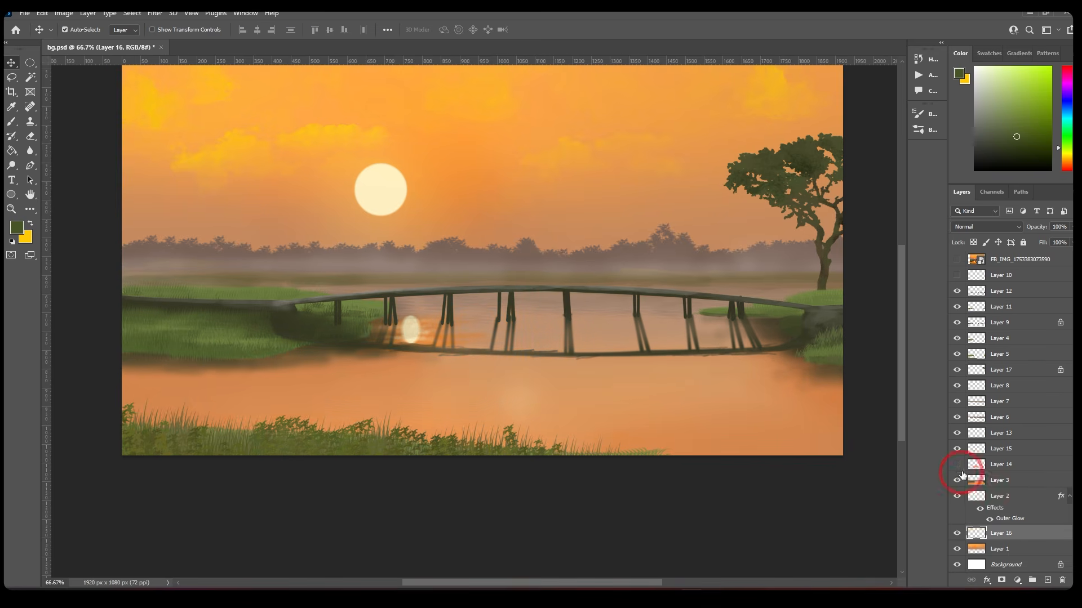
{"action": "left_click", "coordinate": [956, 464]}
{"action": "left_click", "coordinate": [982, 433]}
{"action": "left_click_drag", "start_coordinate": [441, 356], "coordinate": [434, 305]}
{"action": "key", "text": "ctrl+z"}
{"action": "left_click", "coordinate": [973, 463]}
{"action": "left_click", "coordinate": [957, 417]}
{"action": "double_click", "coordinate": [977, 417]}
{"action": "left_click", "coordinate": [1017, 182]}
{"action": "left_click", "coordinate": [957, 418]}
Lock Layer 11 completely and activate Layer 15, undoing the accidental layer moves
{"action": "left_click_drag", "start_coordinate": [424, 341], "coordinate": [428, 319]}
{"action": "key", "text": "ctrl+z"}
{"action": "left_click", "coordinate": [1024, 242]}
{"action": "key", "text": "ctrl+z"}
{"action": "left_click_drag", "start_coordinate": [413, 330], "coordinate": [418, 316]}
{"action": "key", "text": "ctrl+z"}
Apply a Motion Blur with angle 0° and distance 229 pixels to the sun's reflection ripples on Layer 15
{"action": "left_click", "coordinate": [30, 150]}
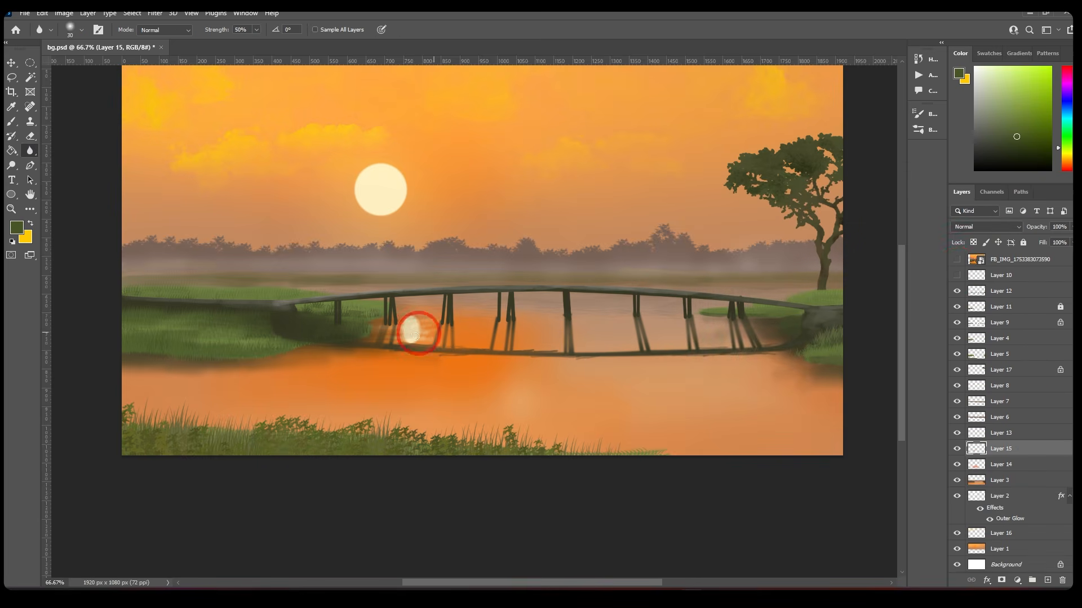
{"action": "left_click", "coordinate": [155, 13]}
{"action": "mouse_move", "coordinate": [192, 155]}
{"action": "left_click", "coordinate": [326, 220]}
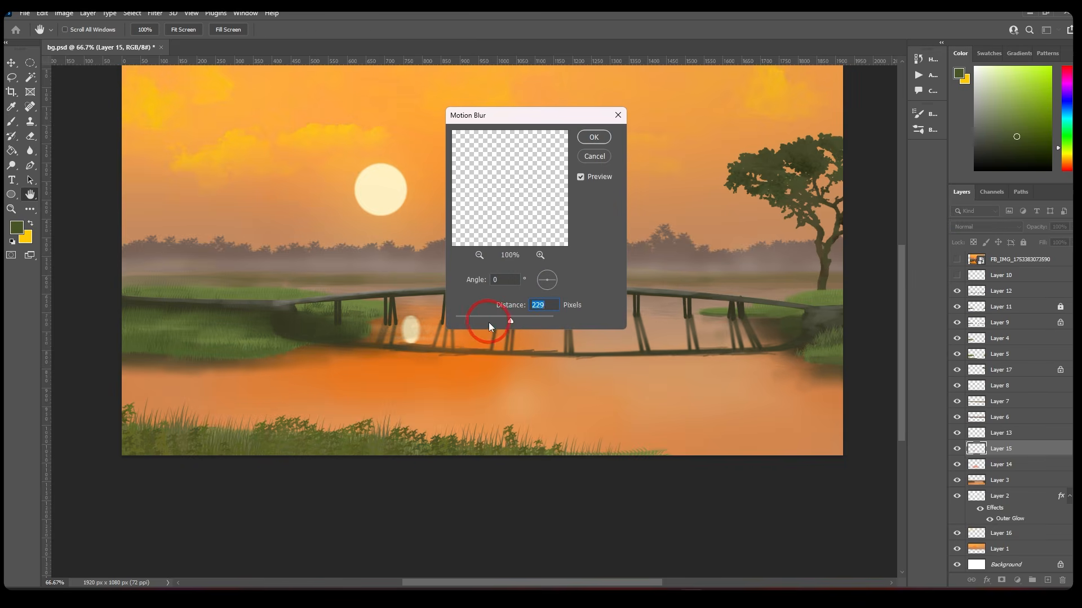
{"action": "left_click", "coordinate": [594, 137]}
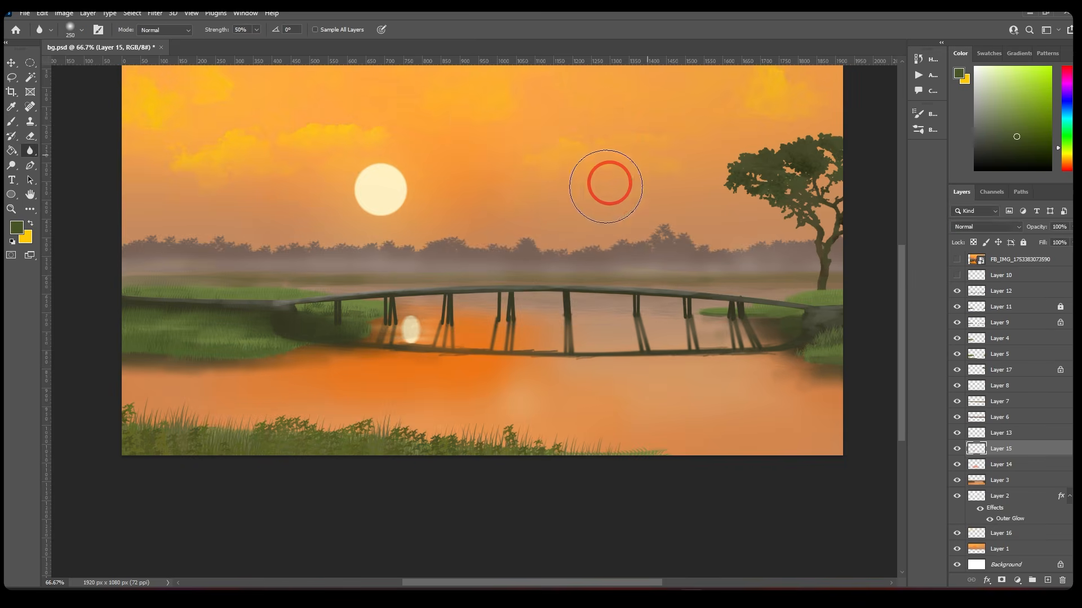
Save the painting and deselect all layers
{"action": "left_click_drag", "start_coordinate": [601, 229], "coordinate": [595, 260]}
{"action": "key", "text": "v"}
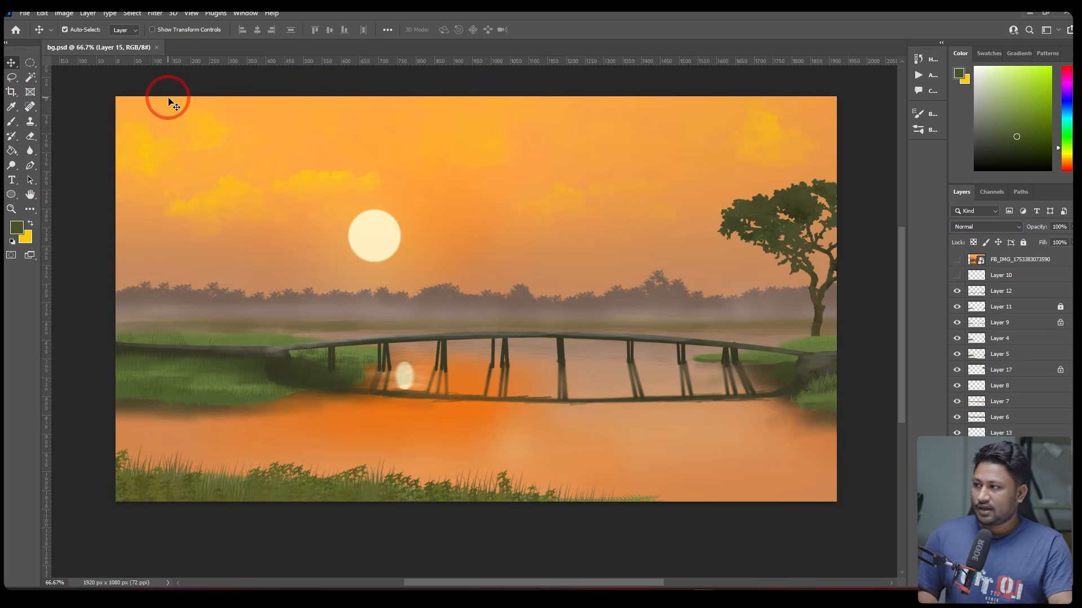
{"action": "left_click", "coordinate": [199, 84]}
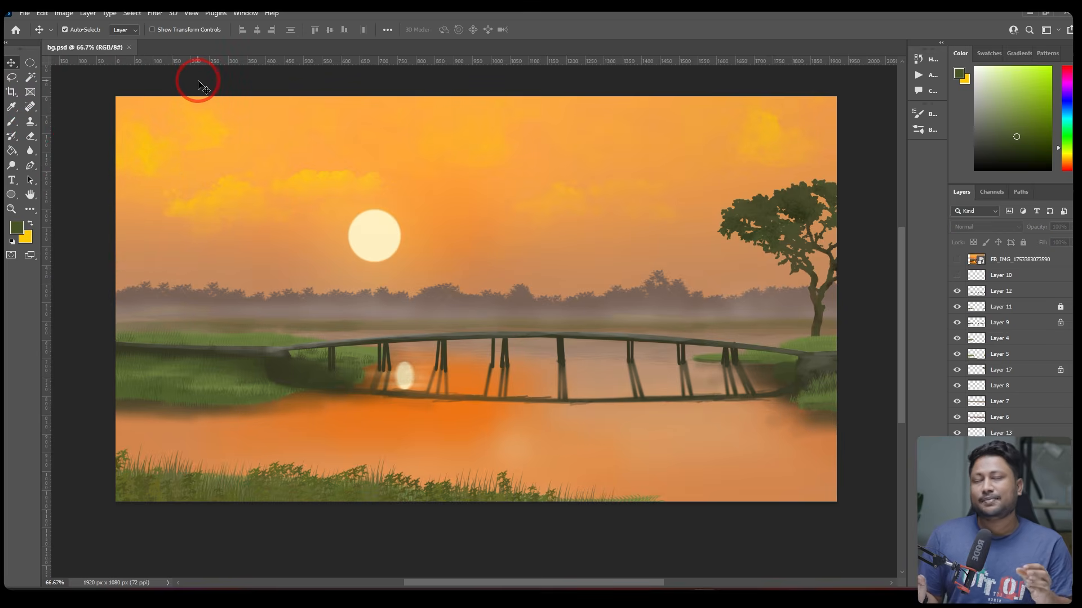